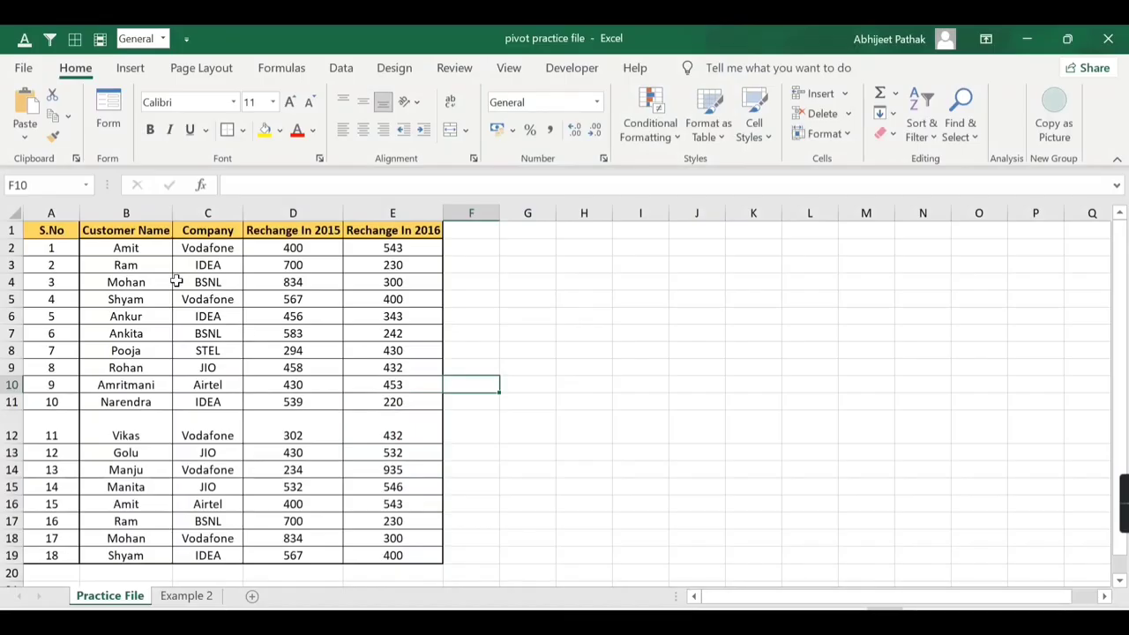
Step: Insert an empty PivotTable from the recharge data A1:E19 at cell F2 on the Practice File sheet
click(132, 263)
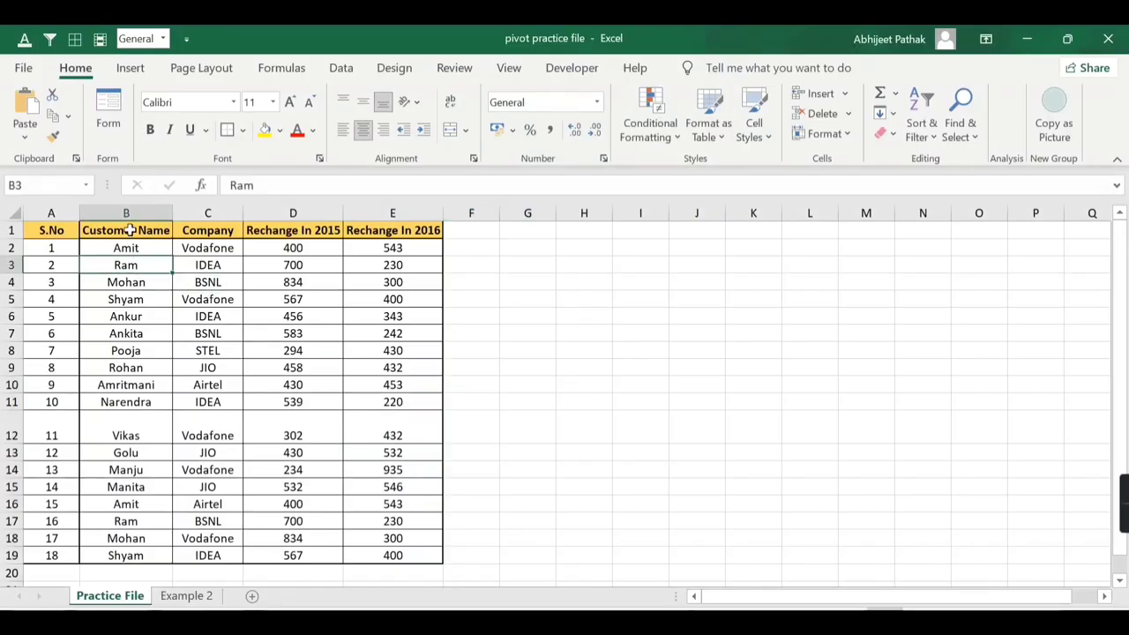
click(130, 230)
click(223, 231)
click(291, 227)
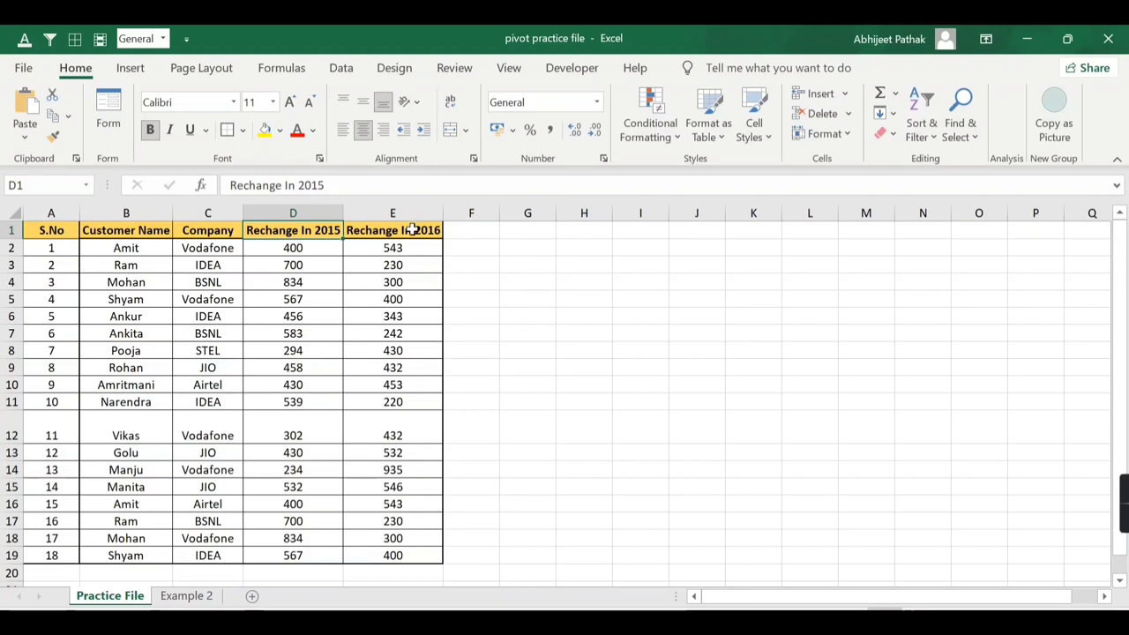
click(413, 229)
click(162, 231)
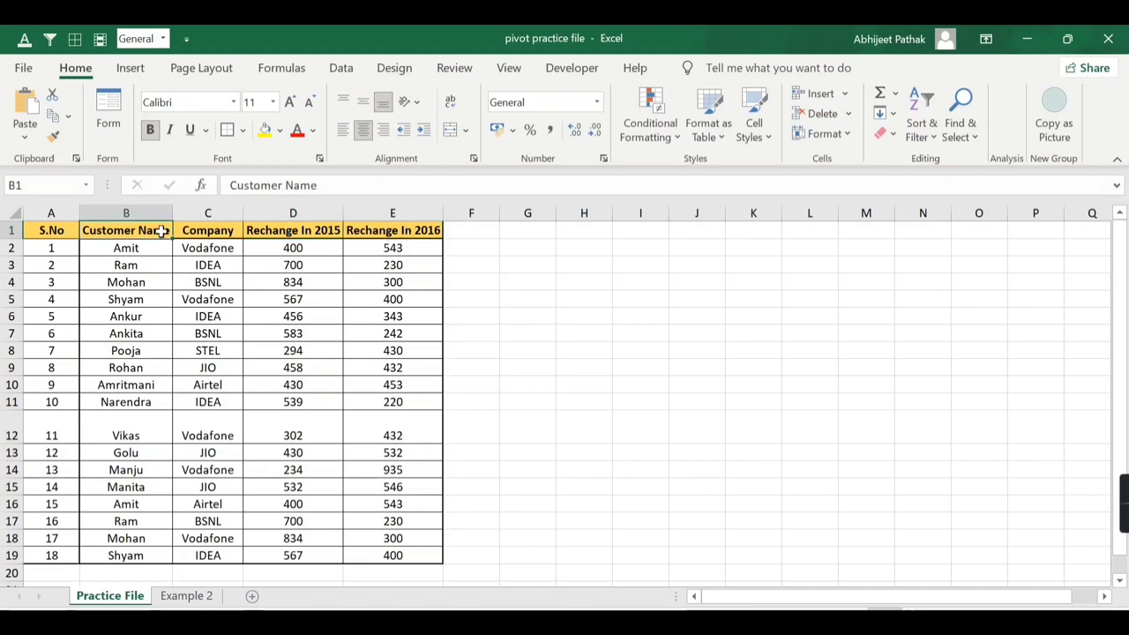
click(129, 69)
click(31, 106)
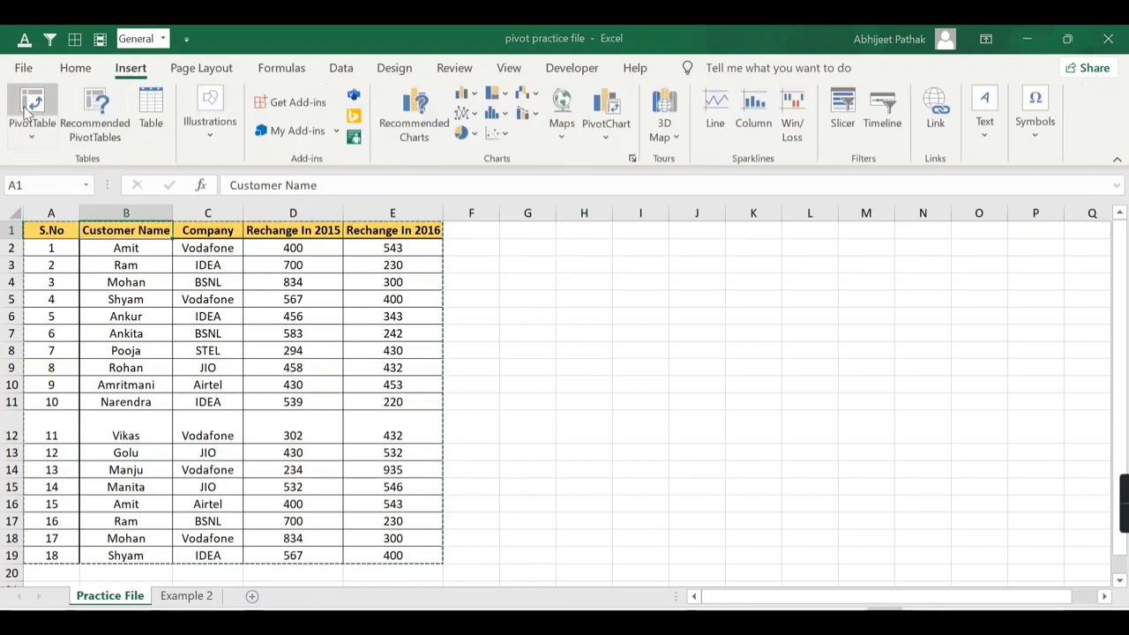
click(642, 385)
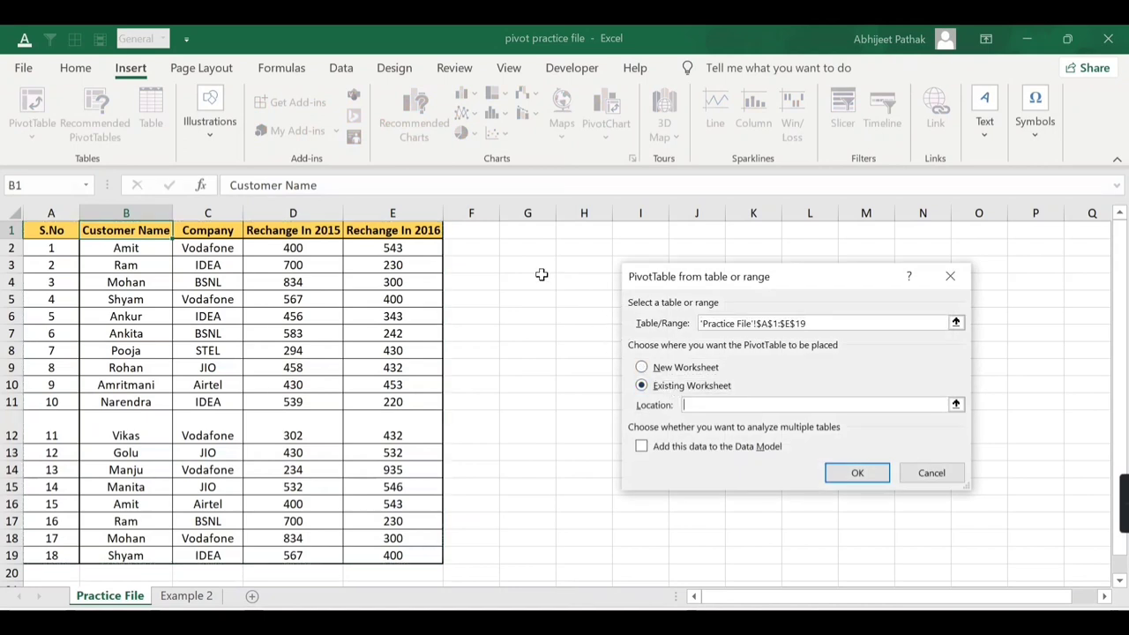
click(495, 251)
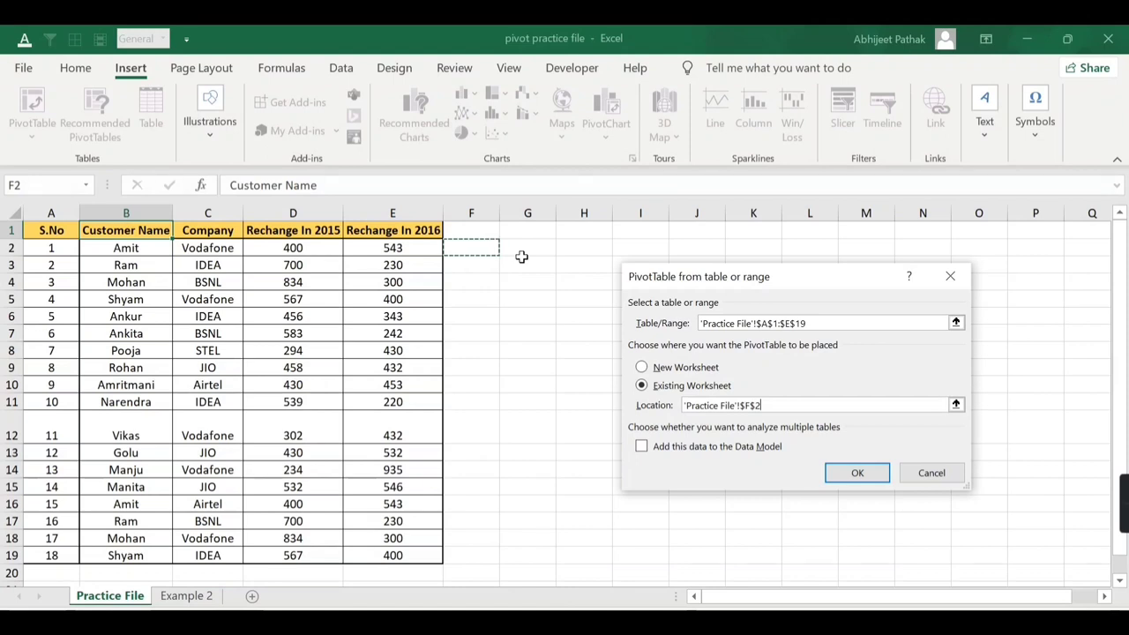
click(857, 473)
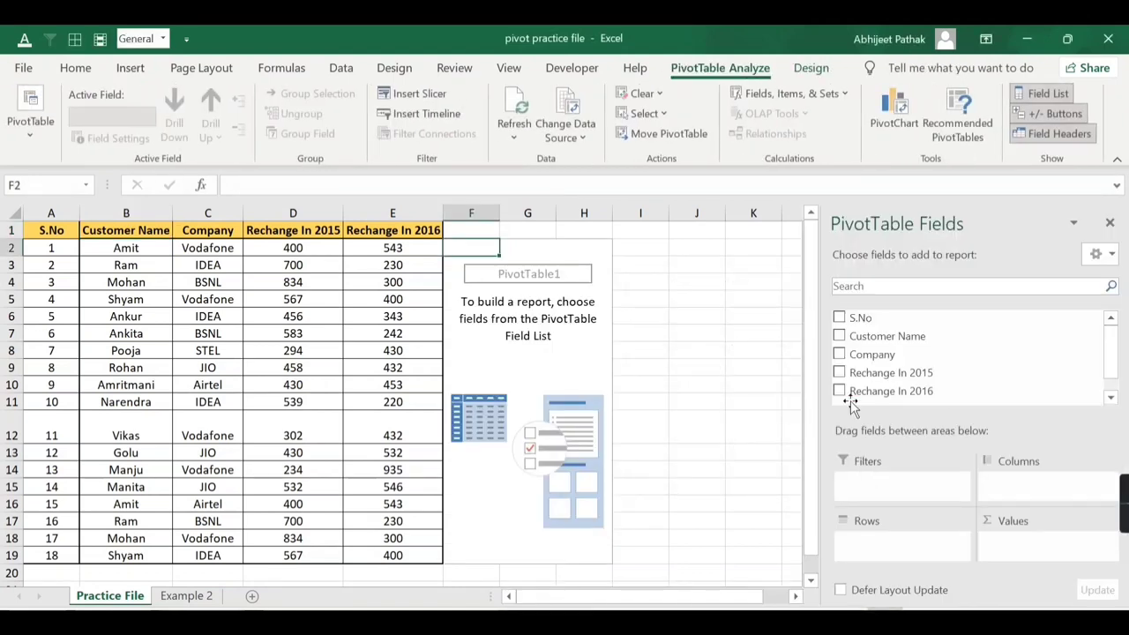
Step: Put Company in Rows and sum Rechange In 2015 and 2016 as Values, totalling 9260 and 7511
drag(873, 353, 873, 540)
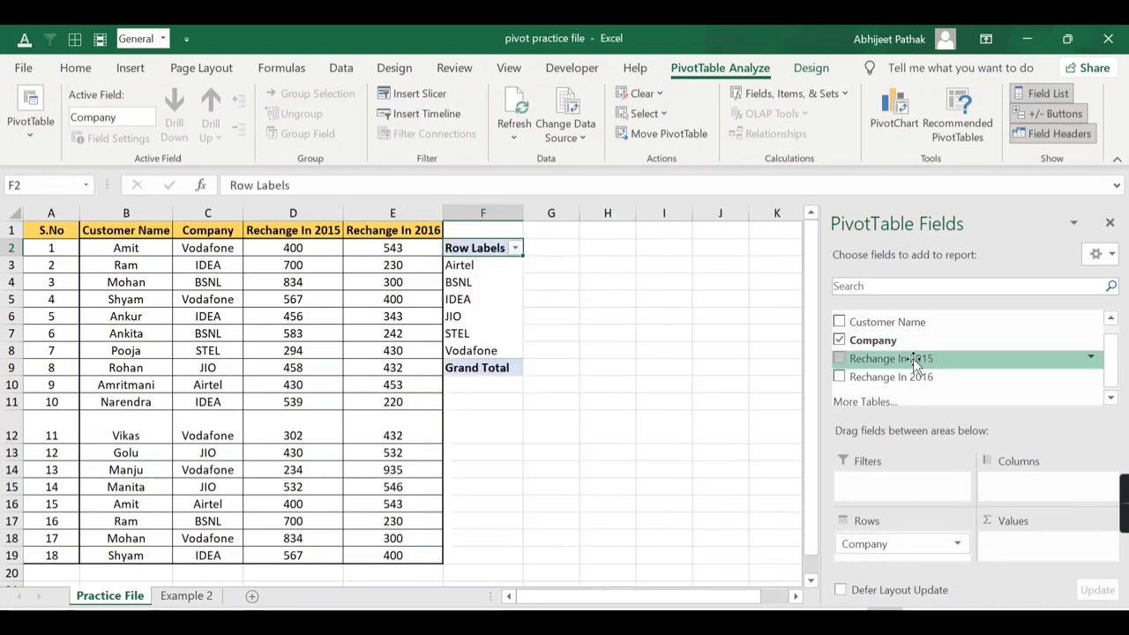
drag(915, 364, 1005, 540)
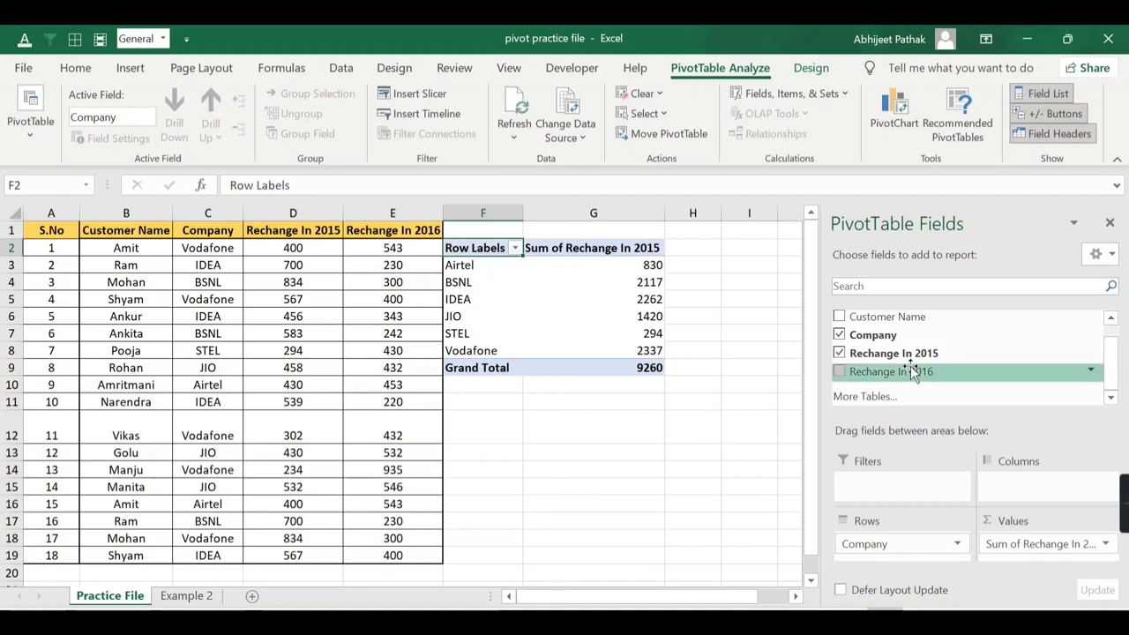
drag(914, 371, 1005, 539)
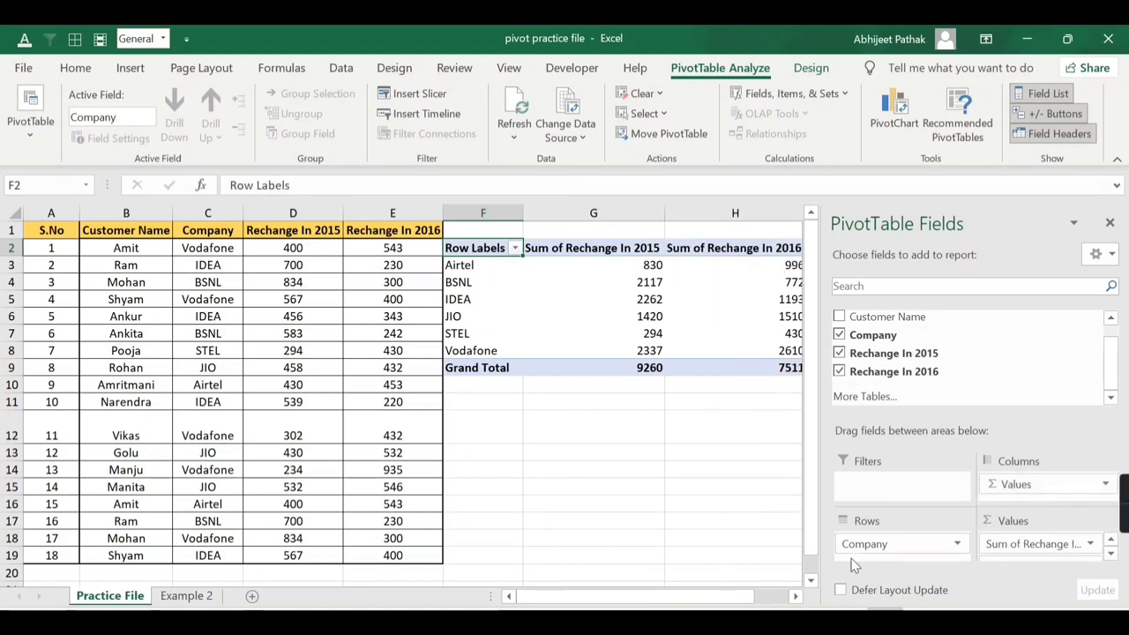
drag(705, 603, 761, 596)
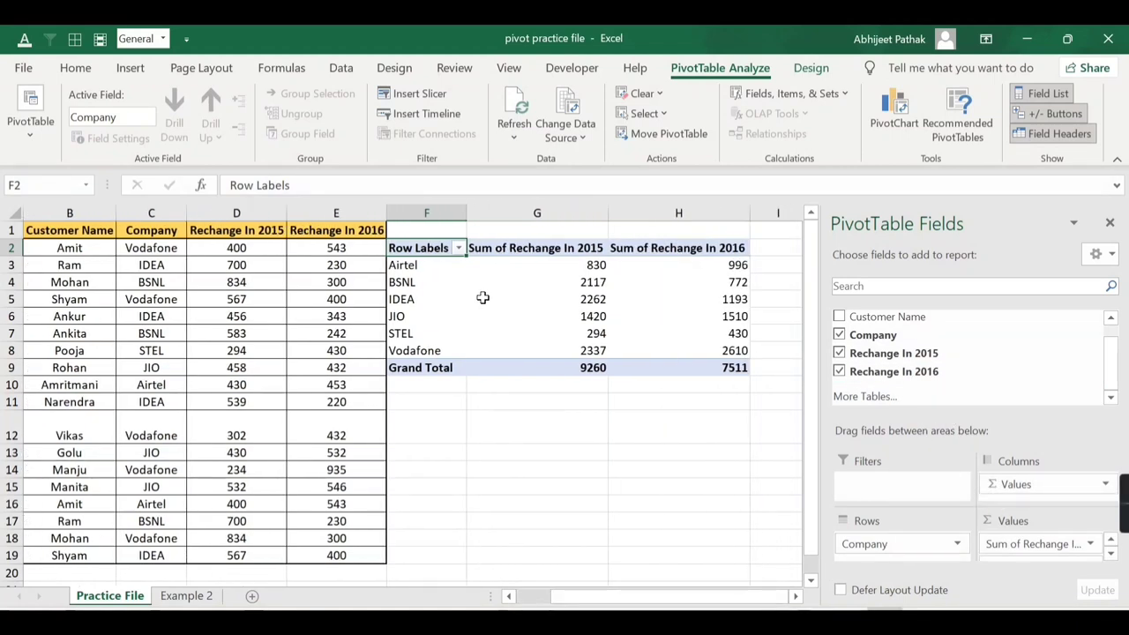
mouse_move(473, 297)
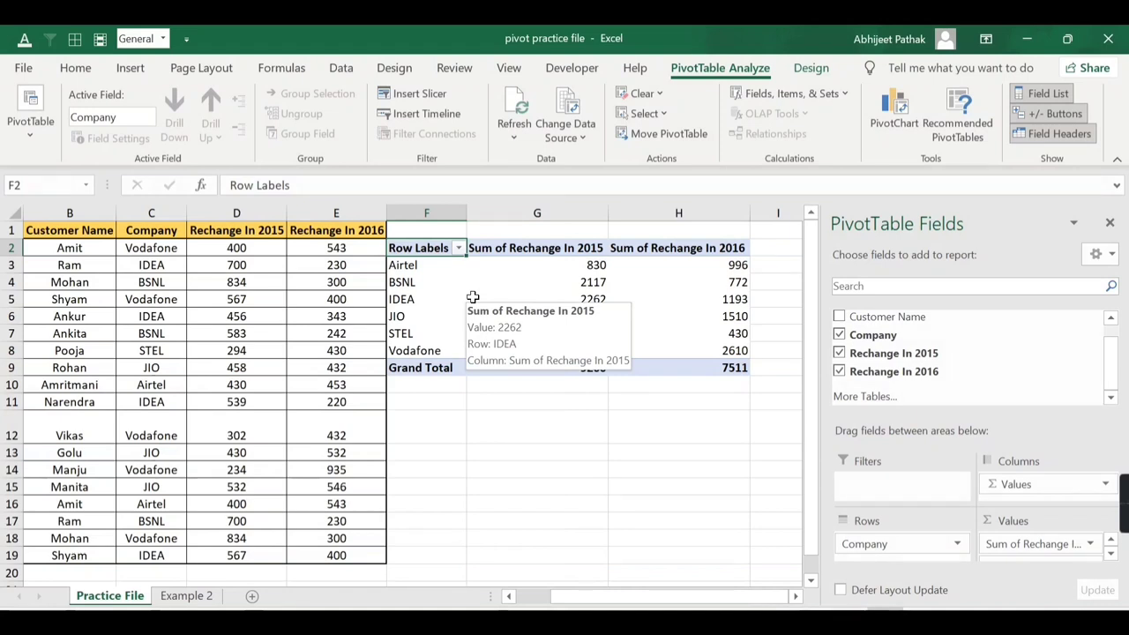
Step: Copy the whole pivot table
click(420, 265)
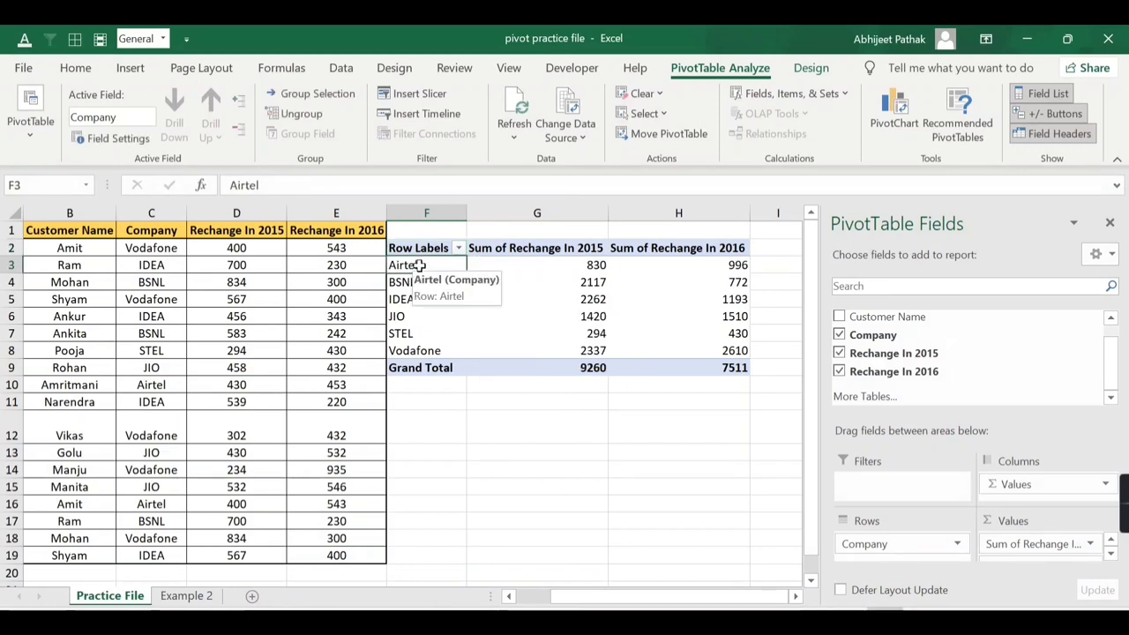
right_click(419, 265)
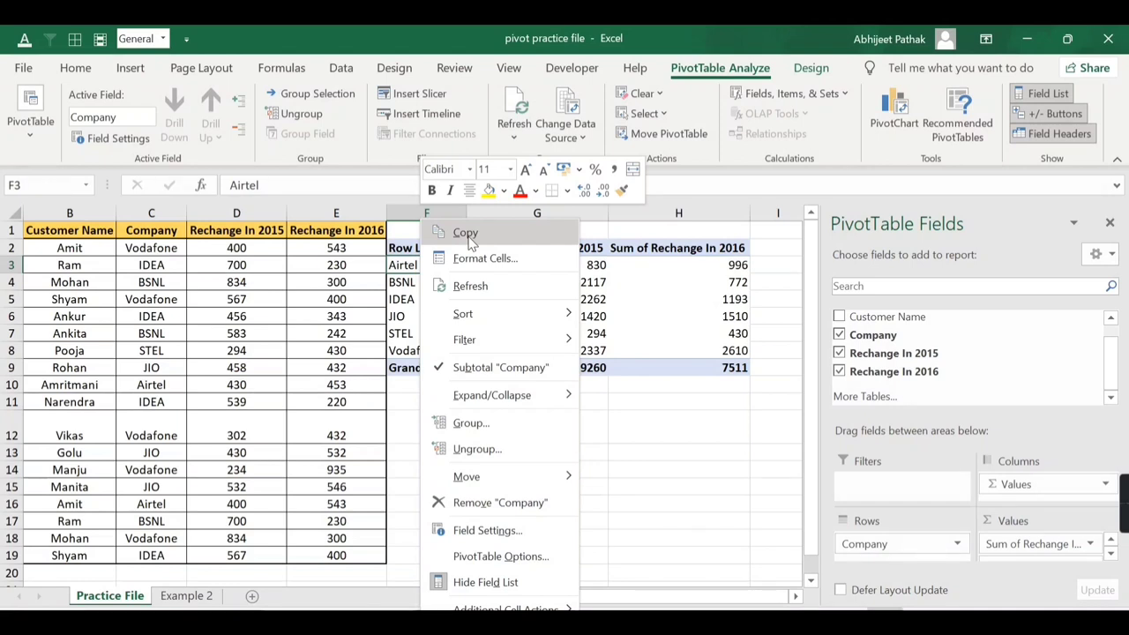
click(466, 234)
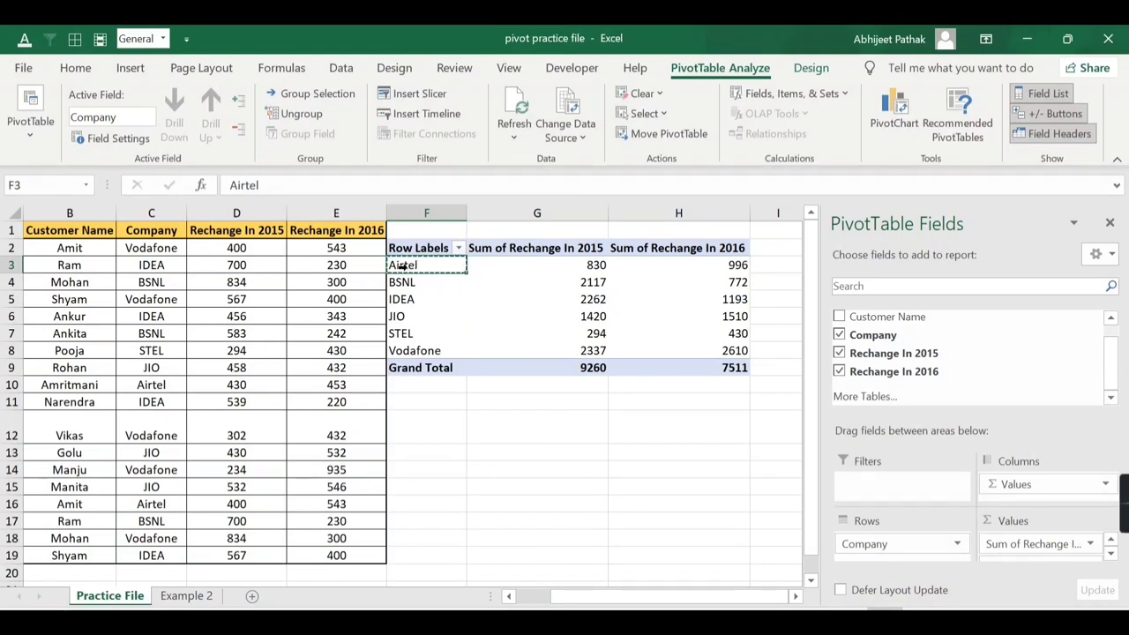
drag(401, 248, 700, 363)
right_click(445, 262)
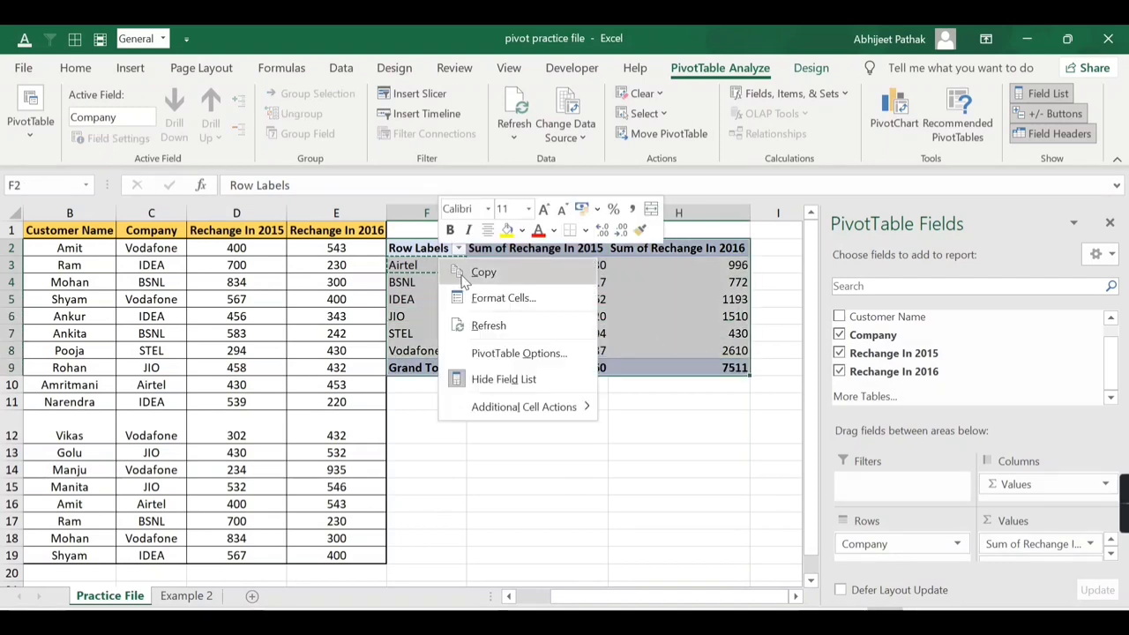
click(480, 272)
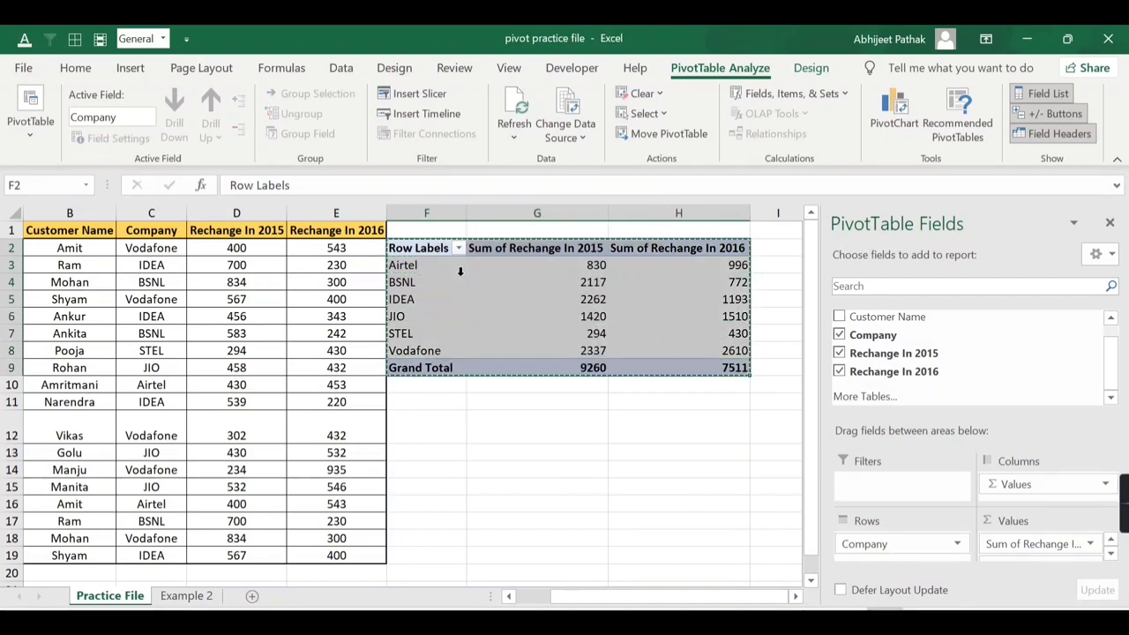
Step: Paste the pivot table into a new Sheet1 at A1, then show the Example 2 sheet
click(252, 597)
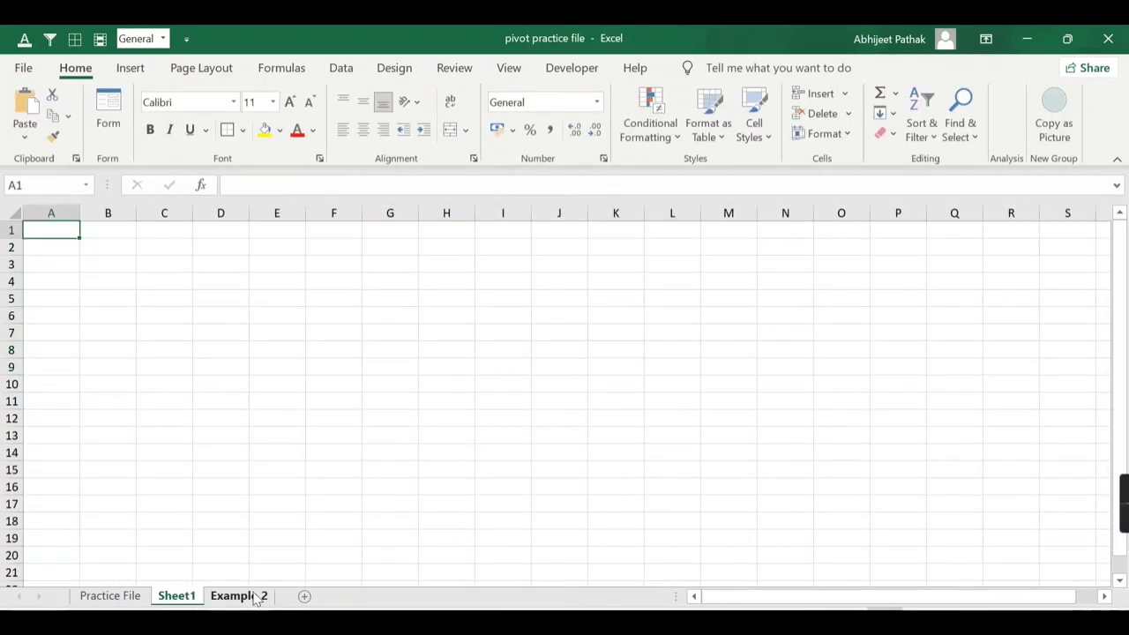
right_click(56, 236)
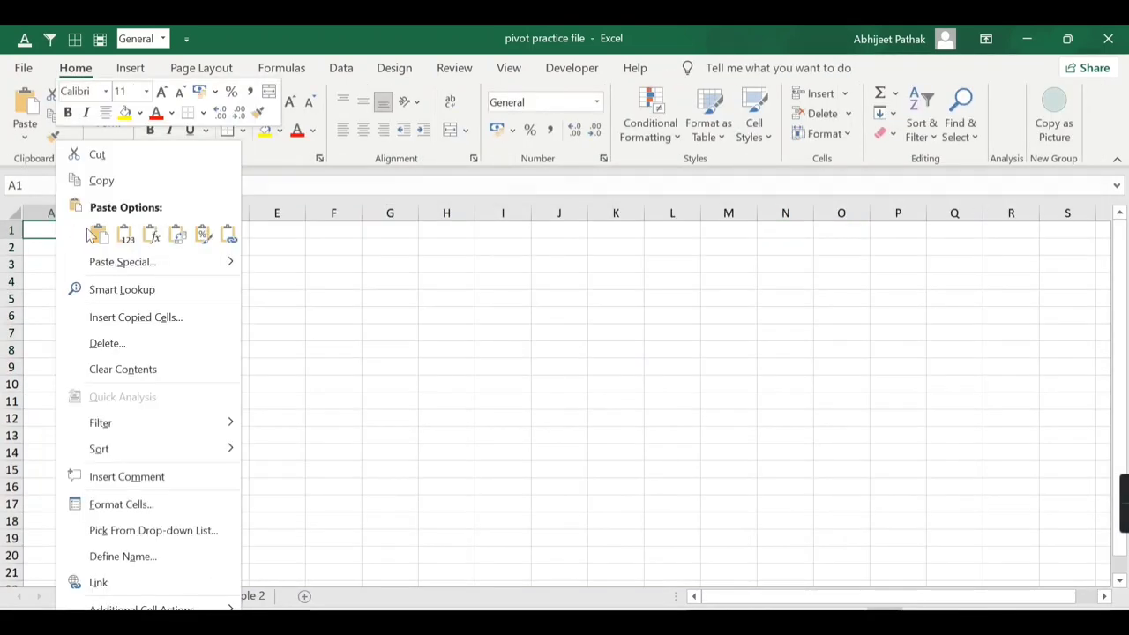
click(97, 233)
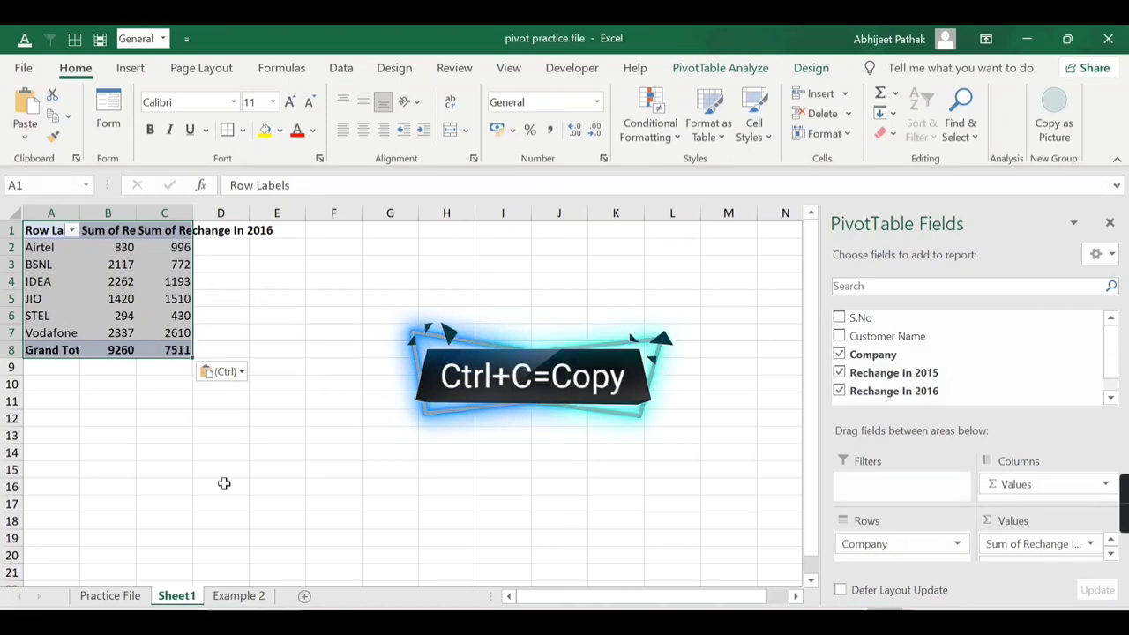
click(238, 596)
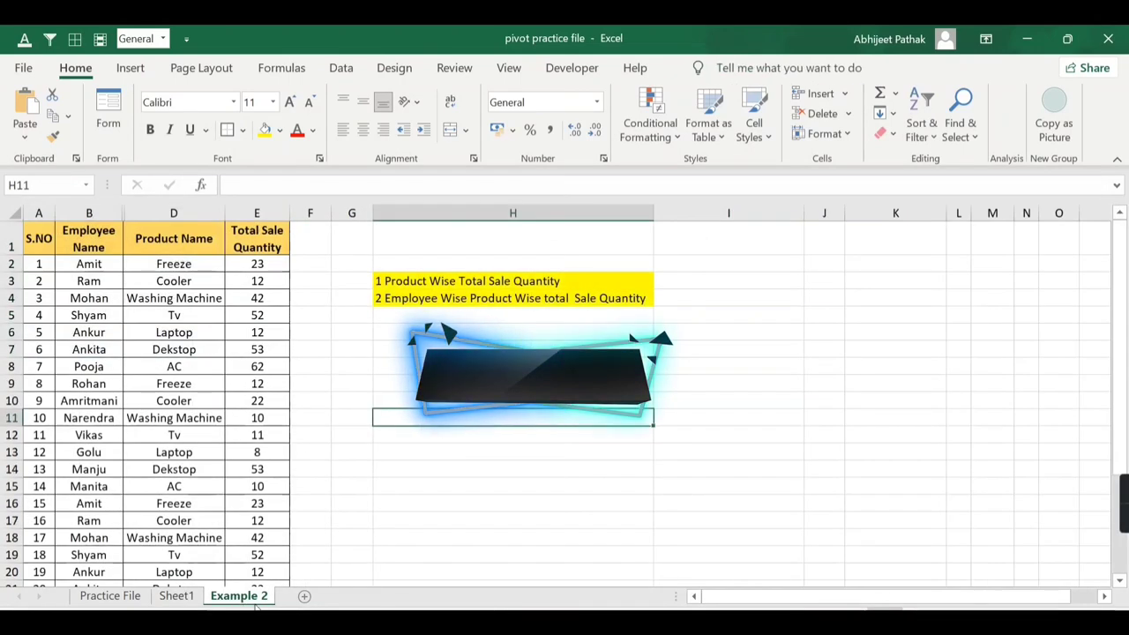
Step: On Practice File, set the Airtel label's horizontal and vertical alignment both to Center
click(113, 597)
right_click(421, 269)
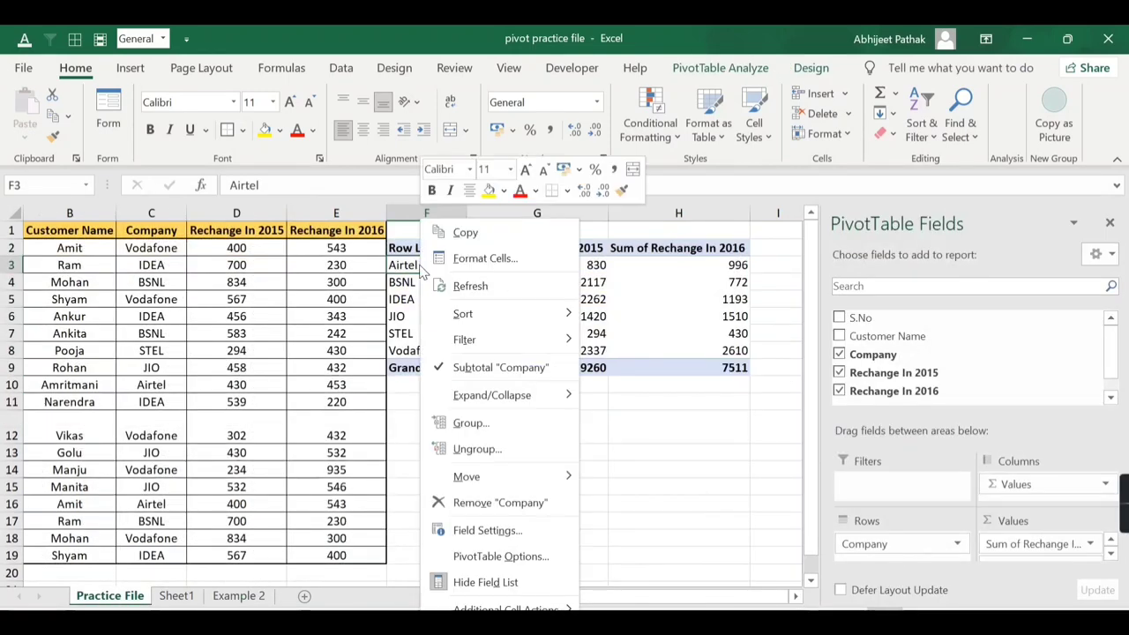
click(478, 259)
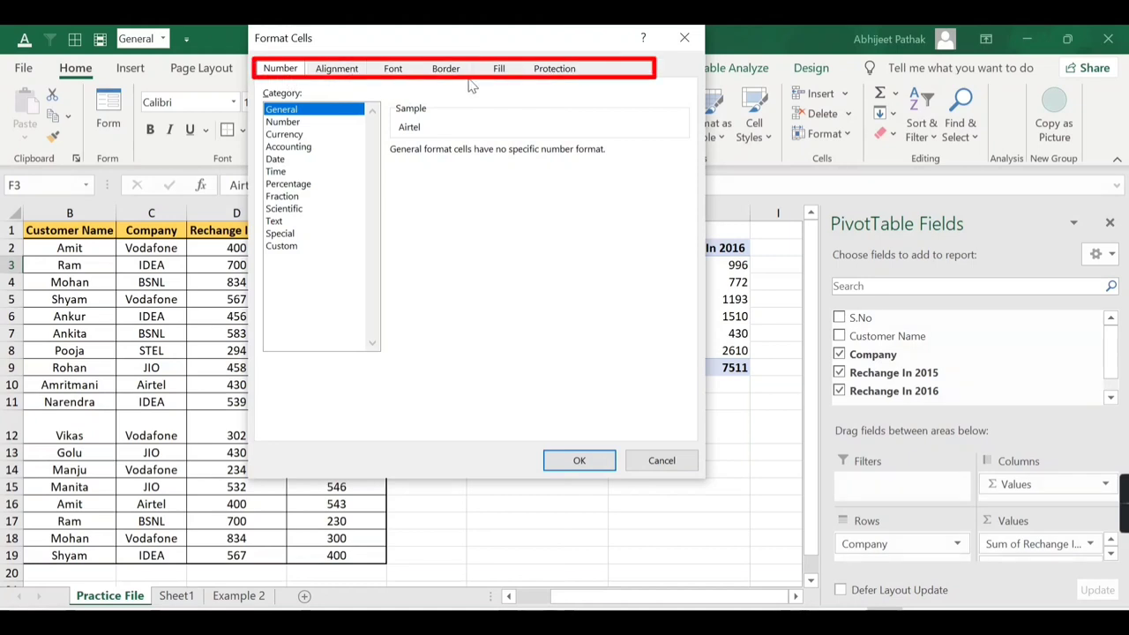
drag(531, 44, 558, 103)
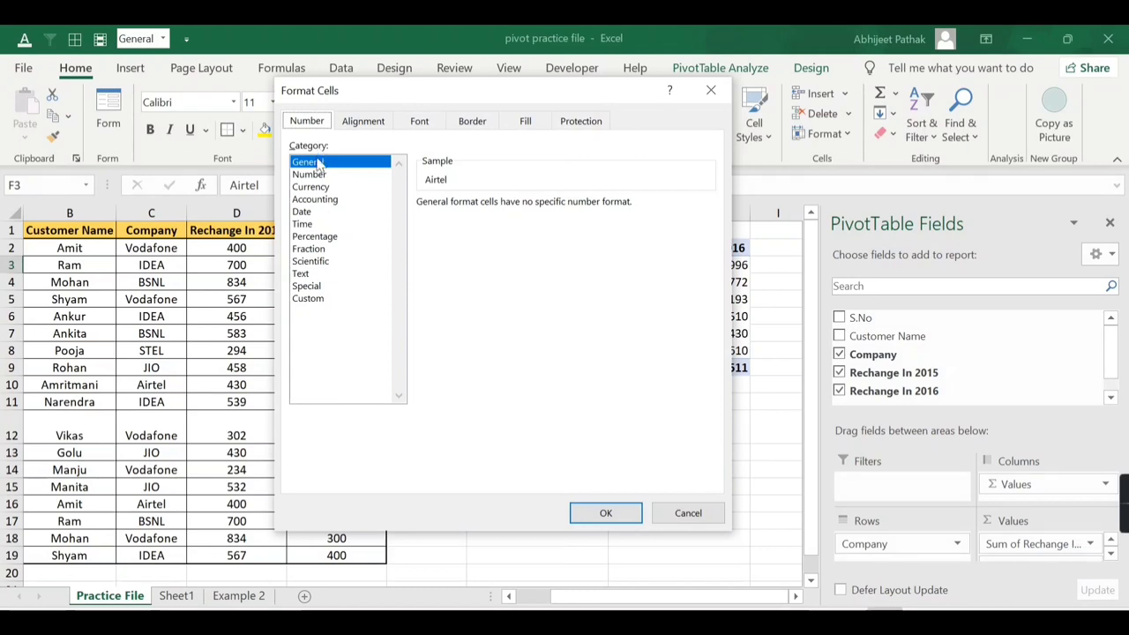
click(373, 123)
drag(412, 97, 426, 217)
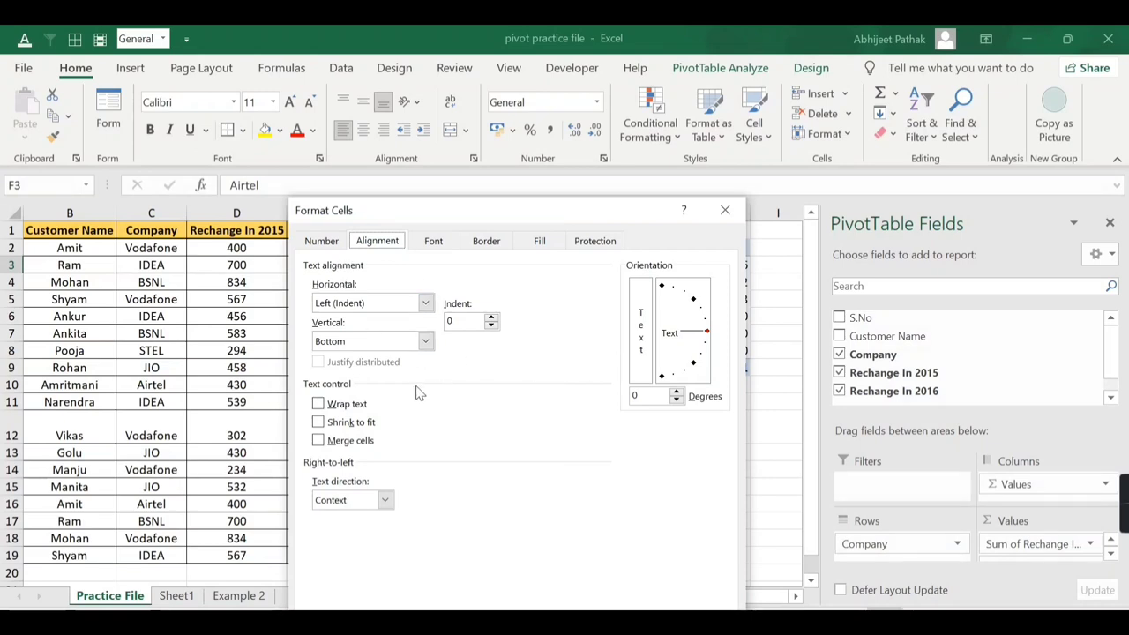
drag(448, 219, 356, 173)
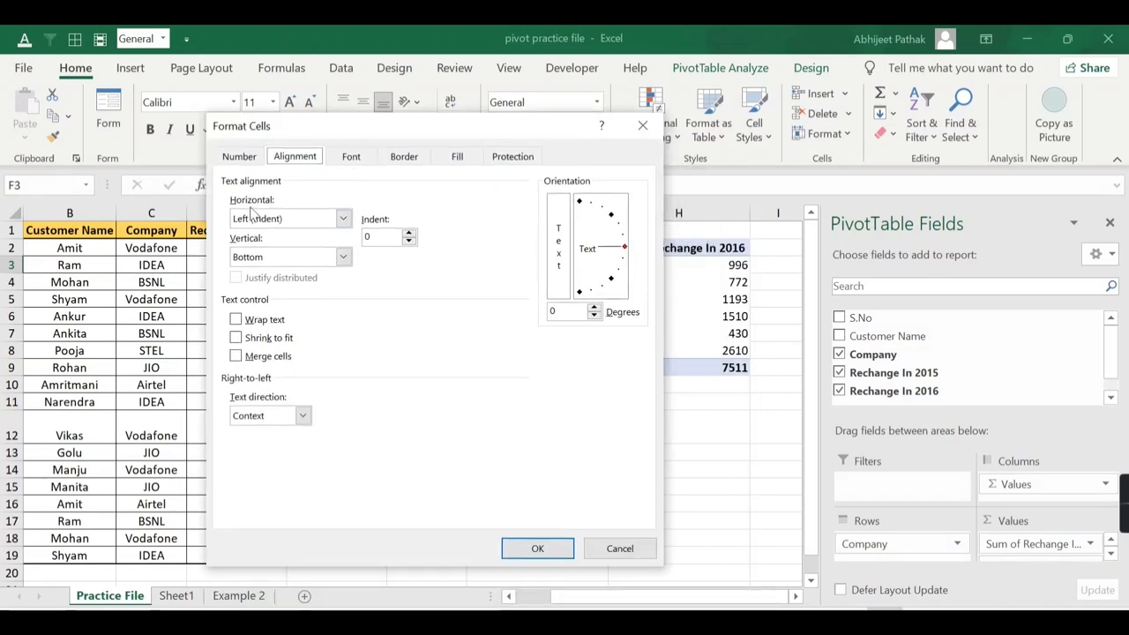
click(319, 222)
click(285, 260)
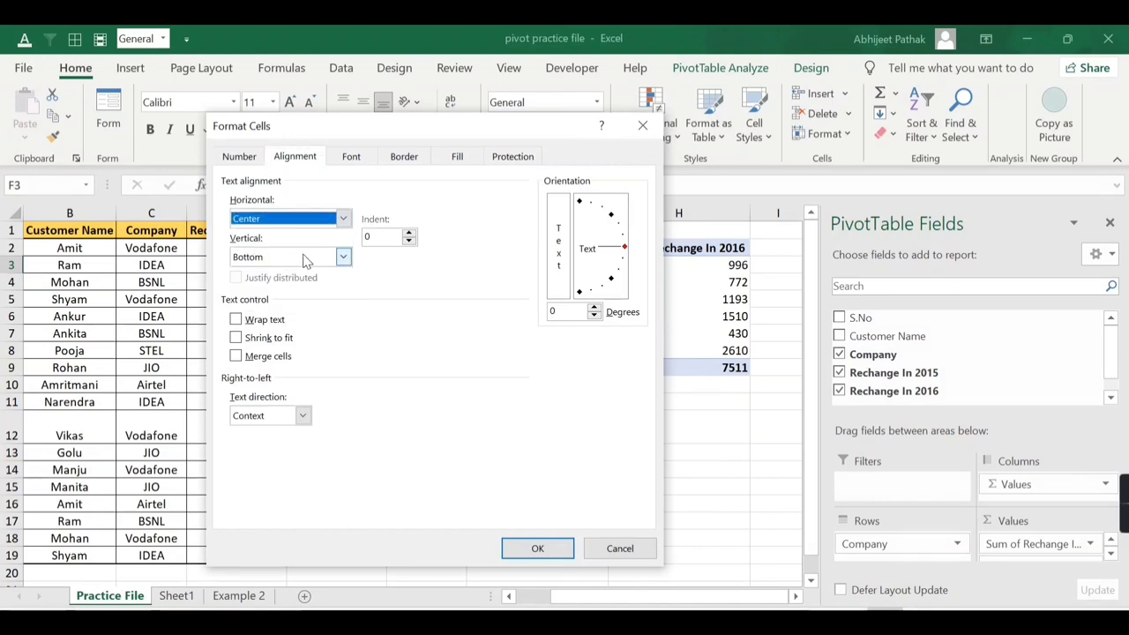
click(305, 256)
click(282, 287)
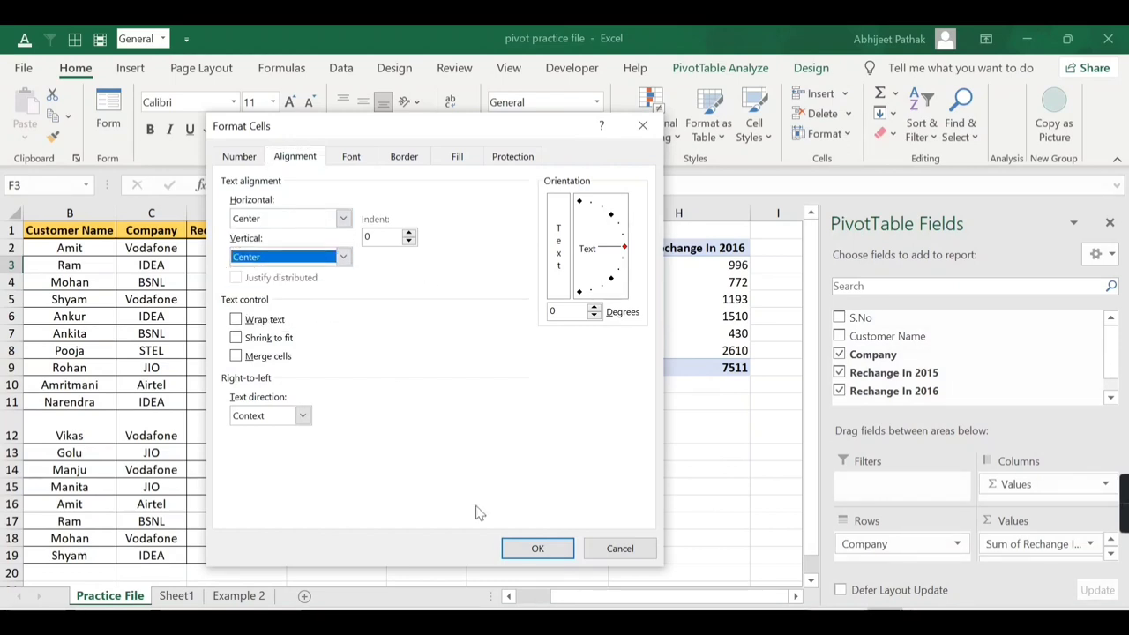
click(538, 550)
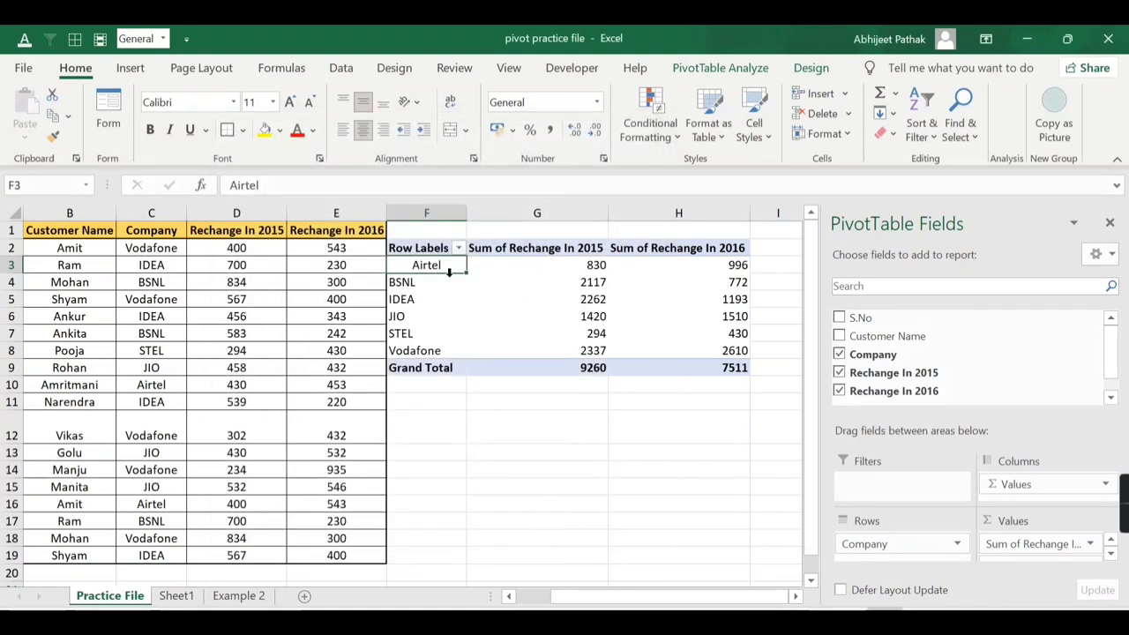
Step: Enter GJJHKHKL in cell G15 and centre it horizontally
click(513, 485)
text(GJ)
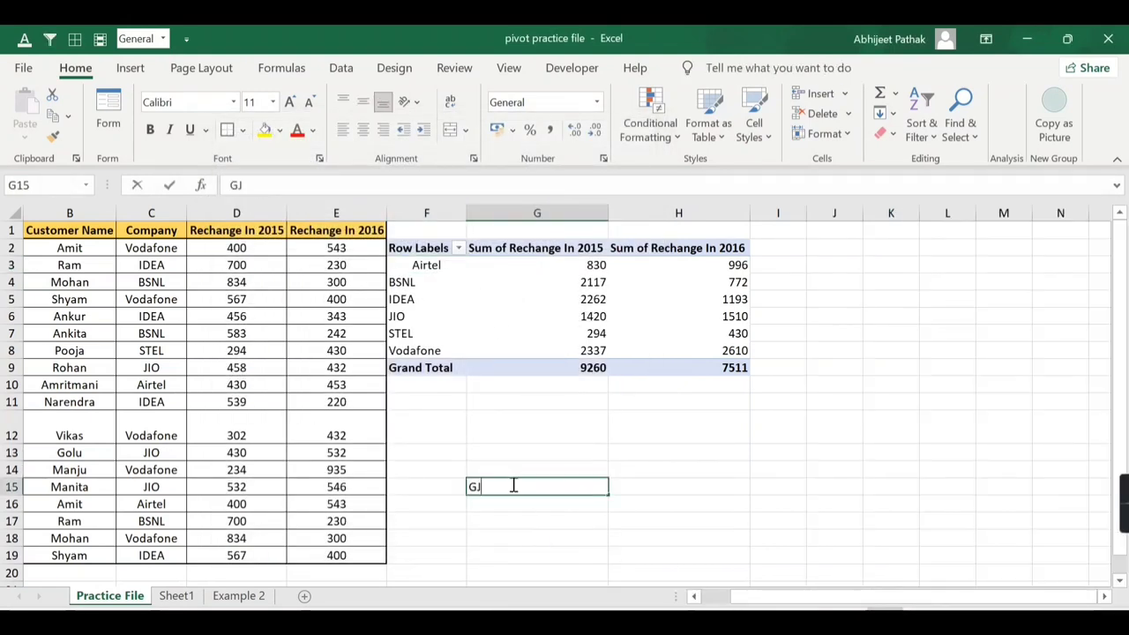
text(JHKHKL)
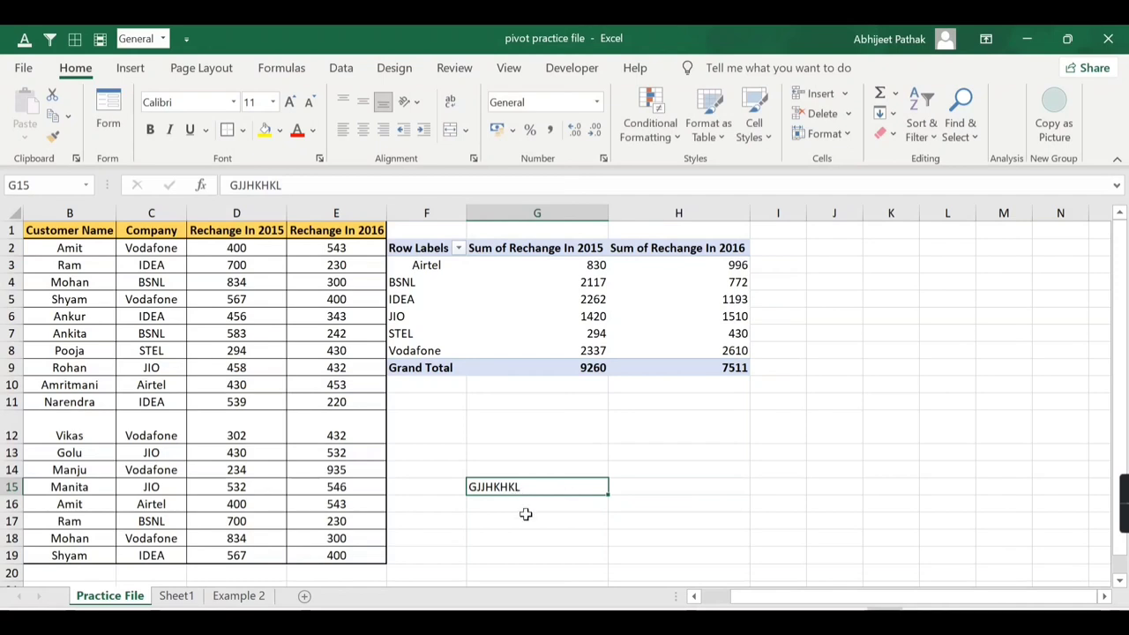
click(522, 506)
click(521, 486)
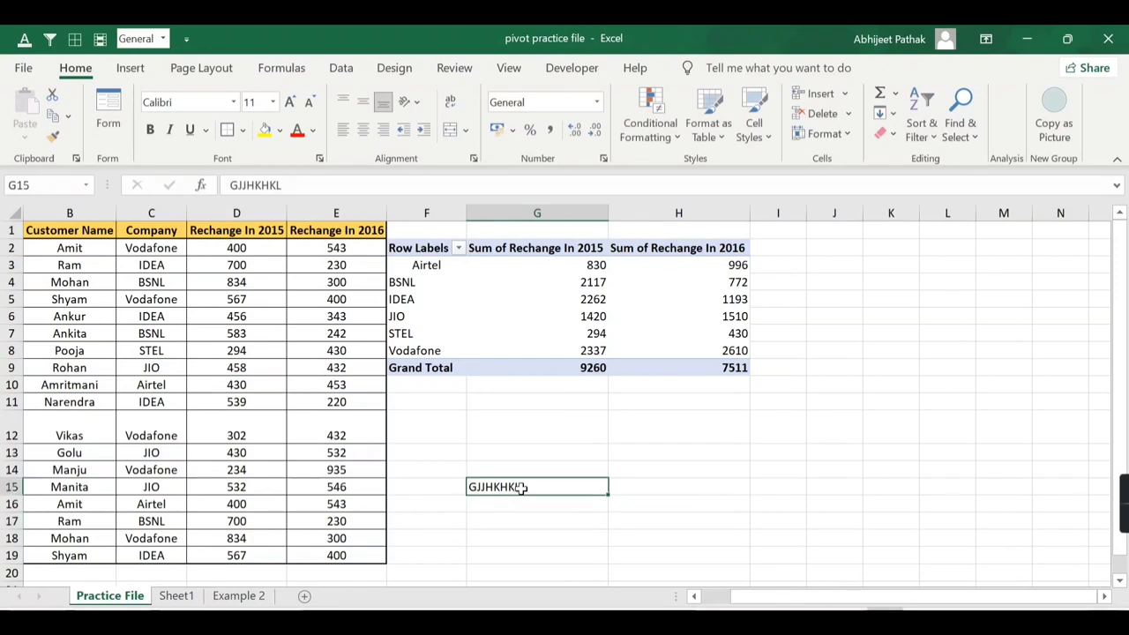
right_click(521, 486)
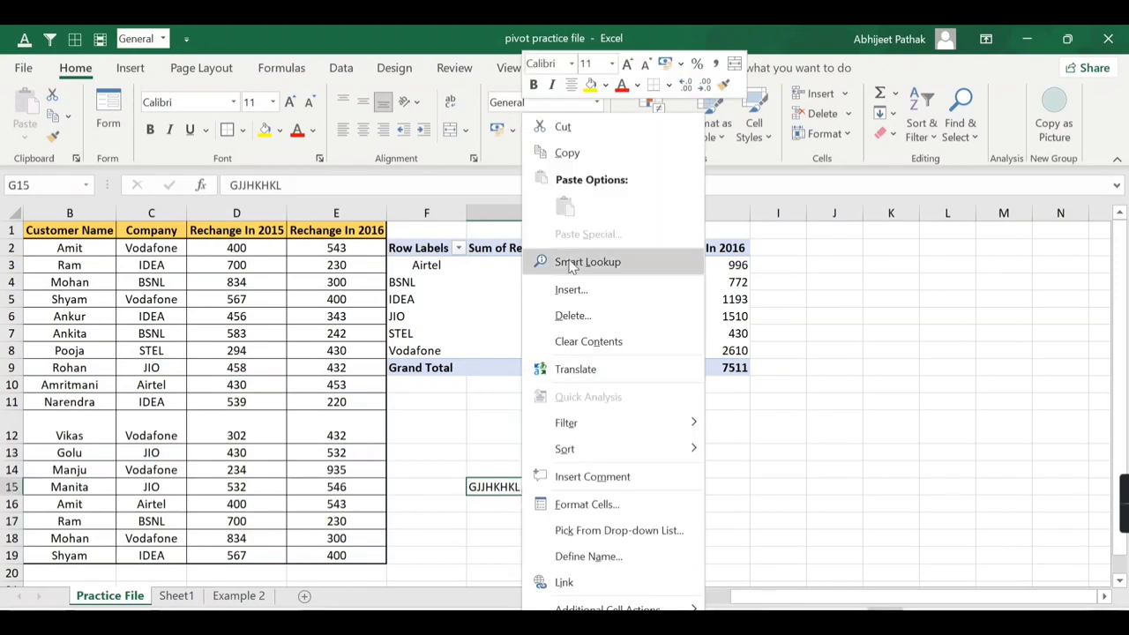
click(586, 504)
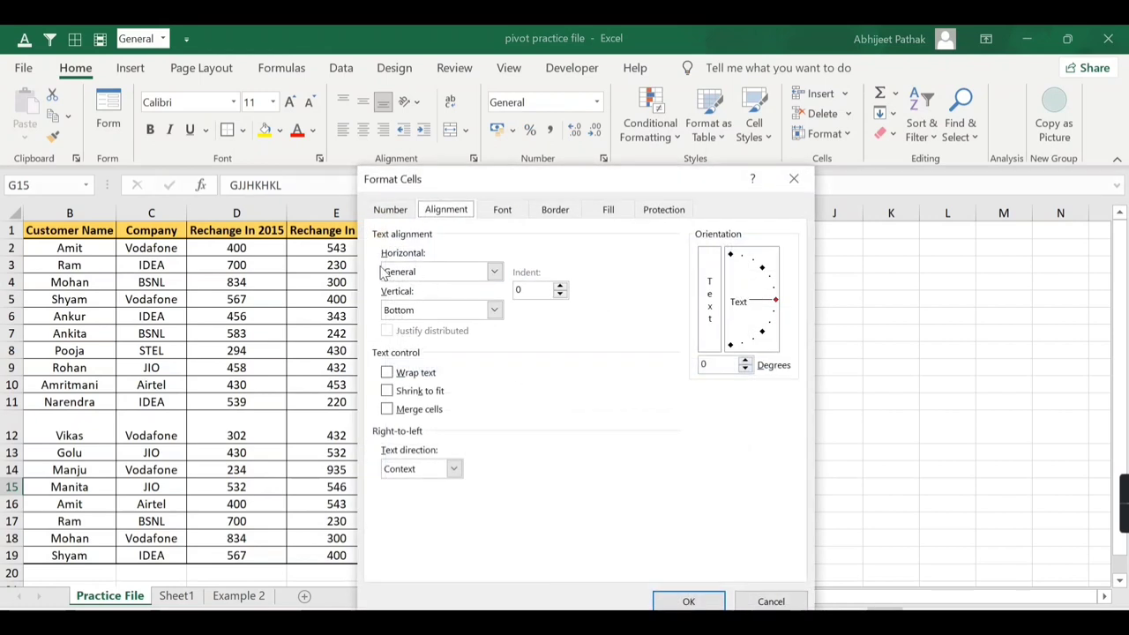
click(433, 278)
click(437, 310)
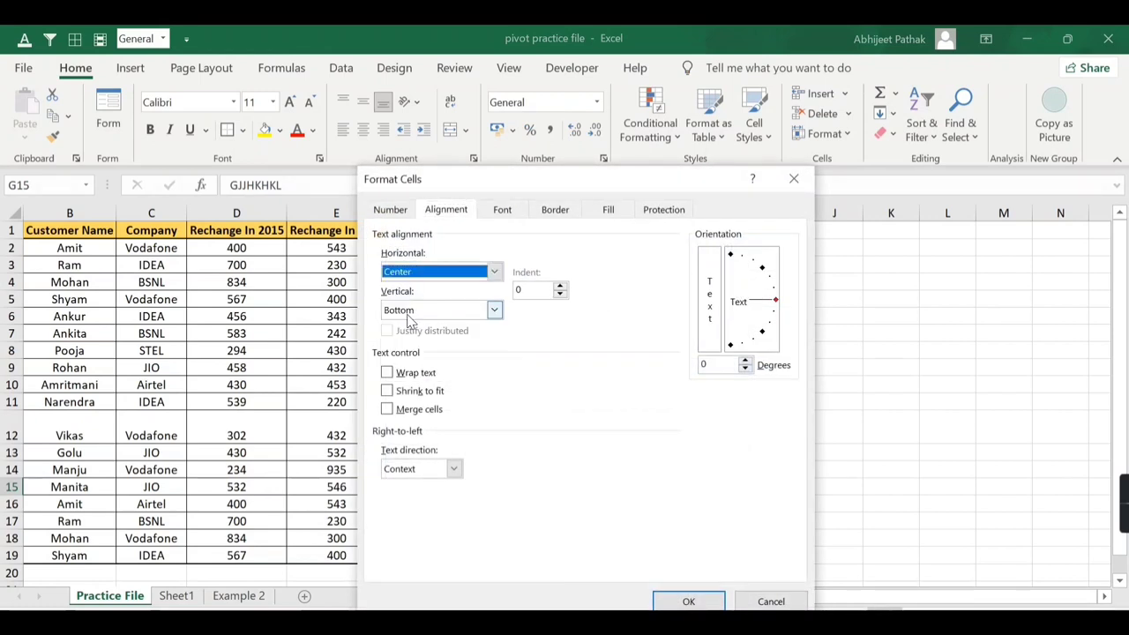
click(688, 602)
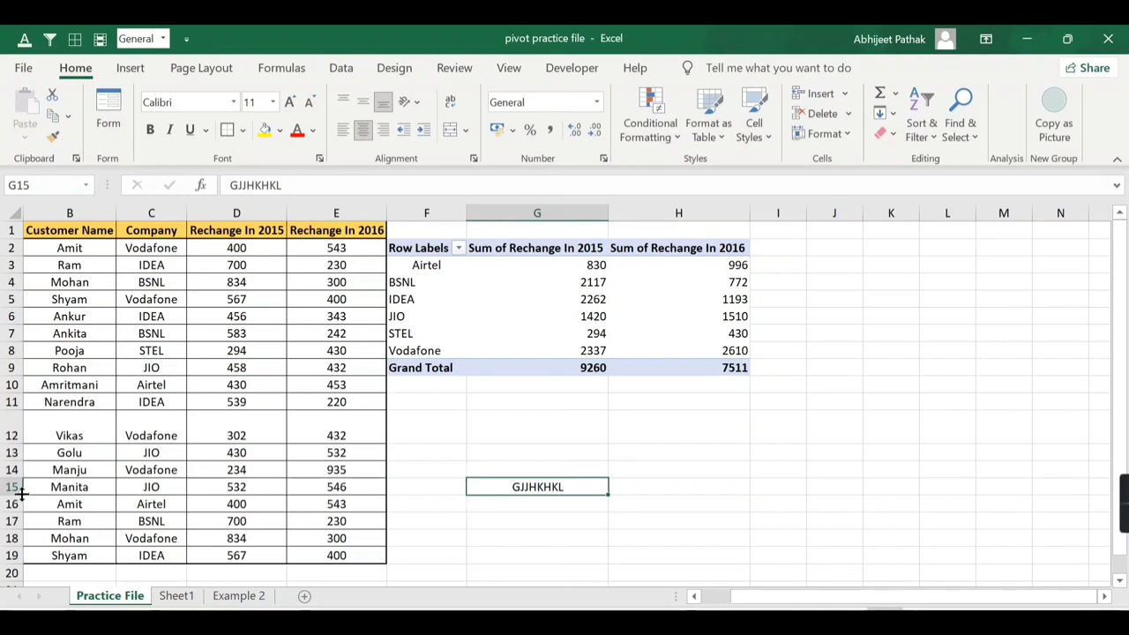
Step: Make row 15 taller and centre G15's text vertically
drag(21, 495, 21, 521)
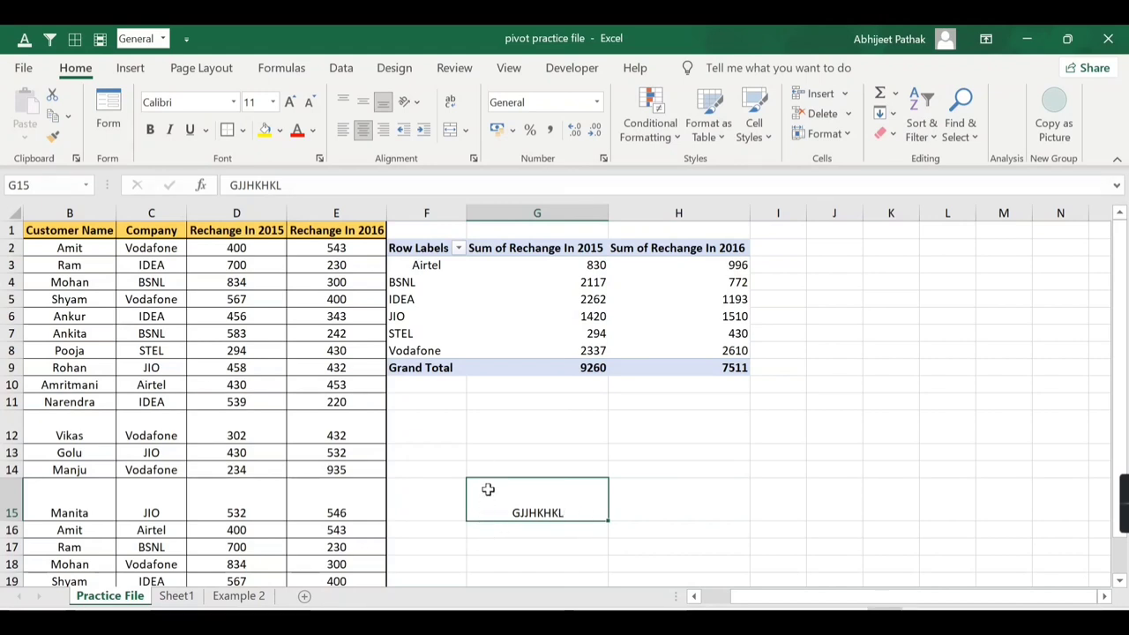
right_click(495, 509)
click(543, 500)
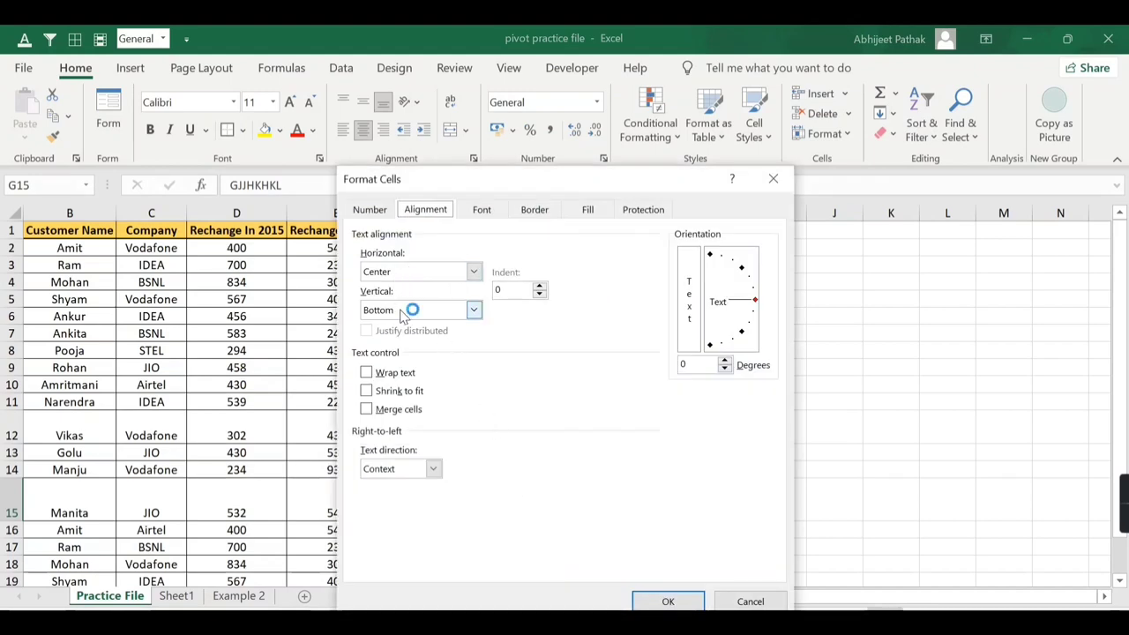
click(401, 316)
click(394, 337)
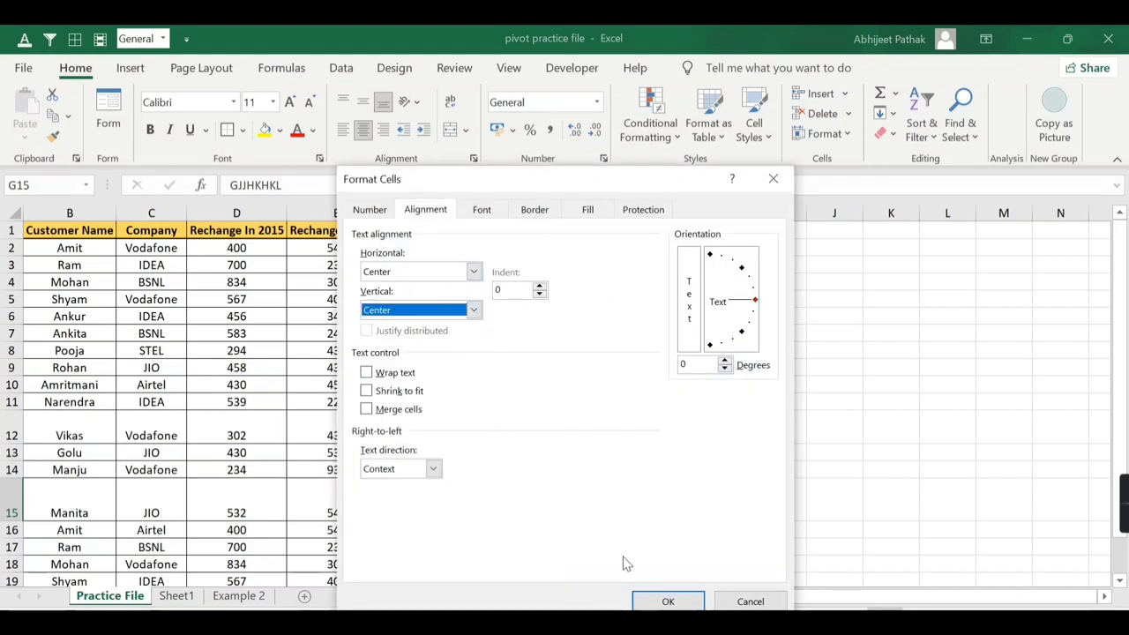
click(667, 601)
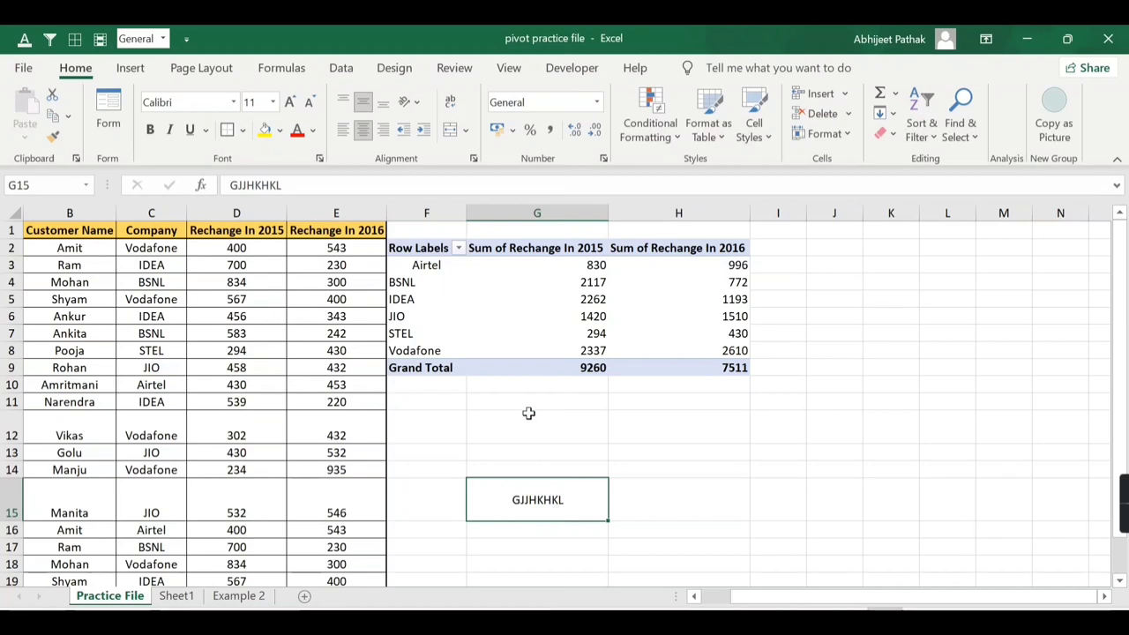
Step: Tilt the Airtel label's text to about 35 degrees, then undo the rotation
click(421, 266)
right_click(422, 264)
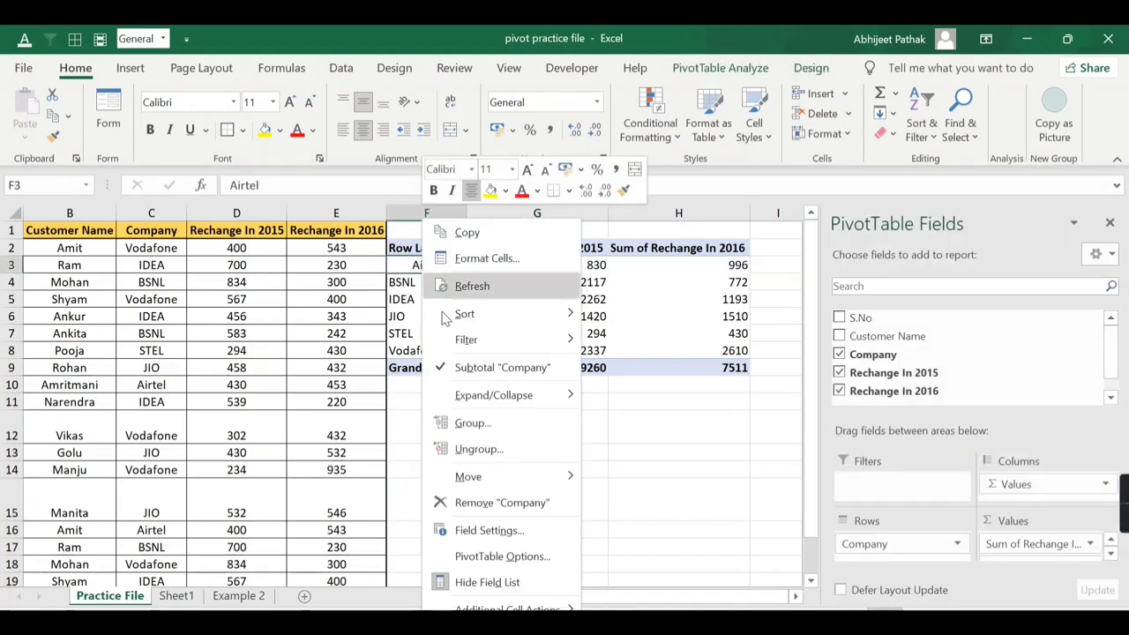
click(487, 258)
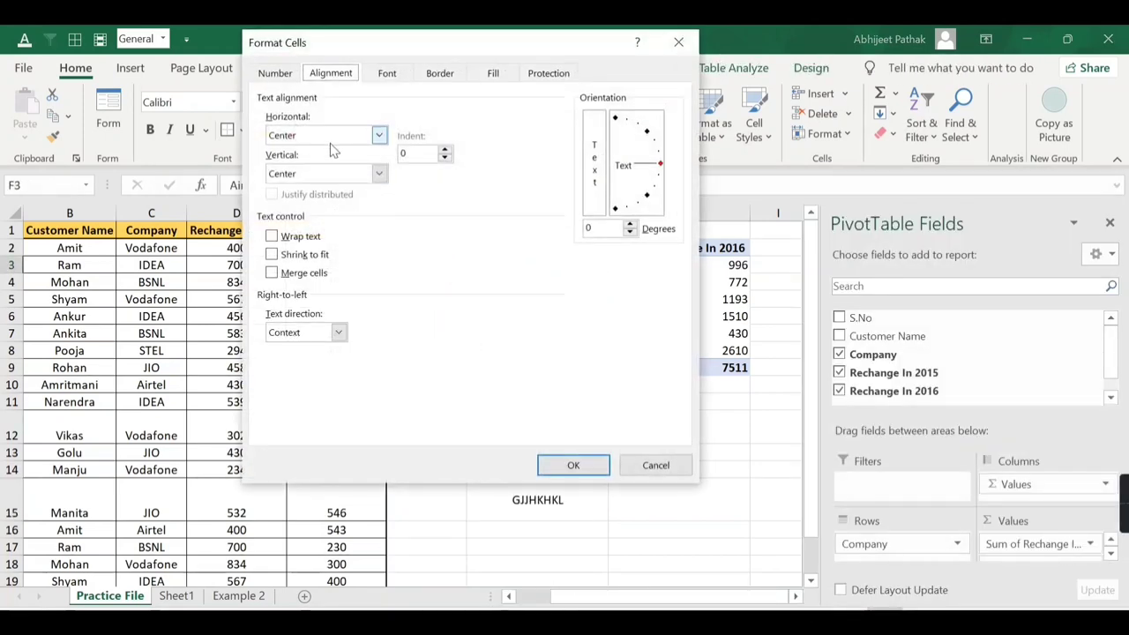
click(308, 136)
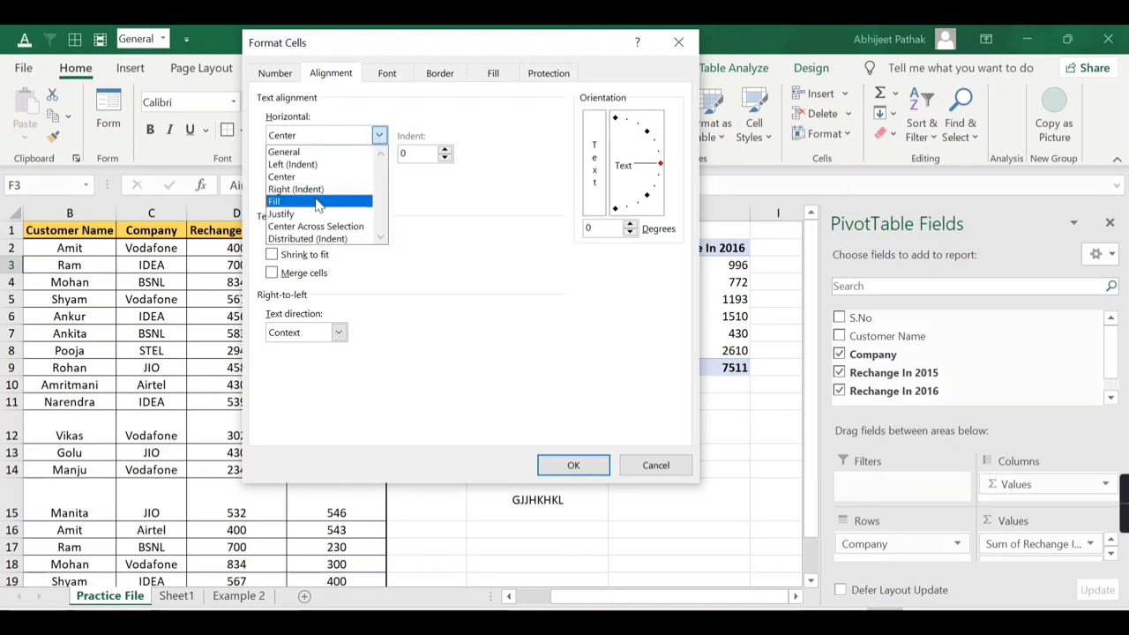
click(360, 113)
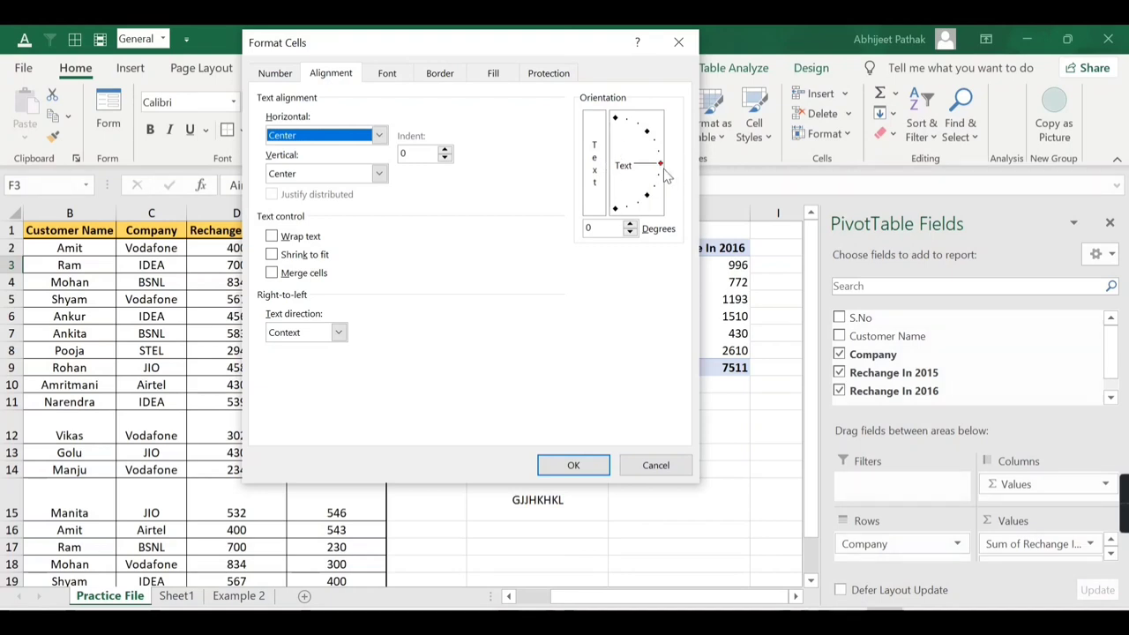
drag(650, 171, 649, 141)
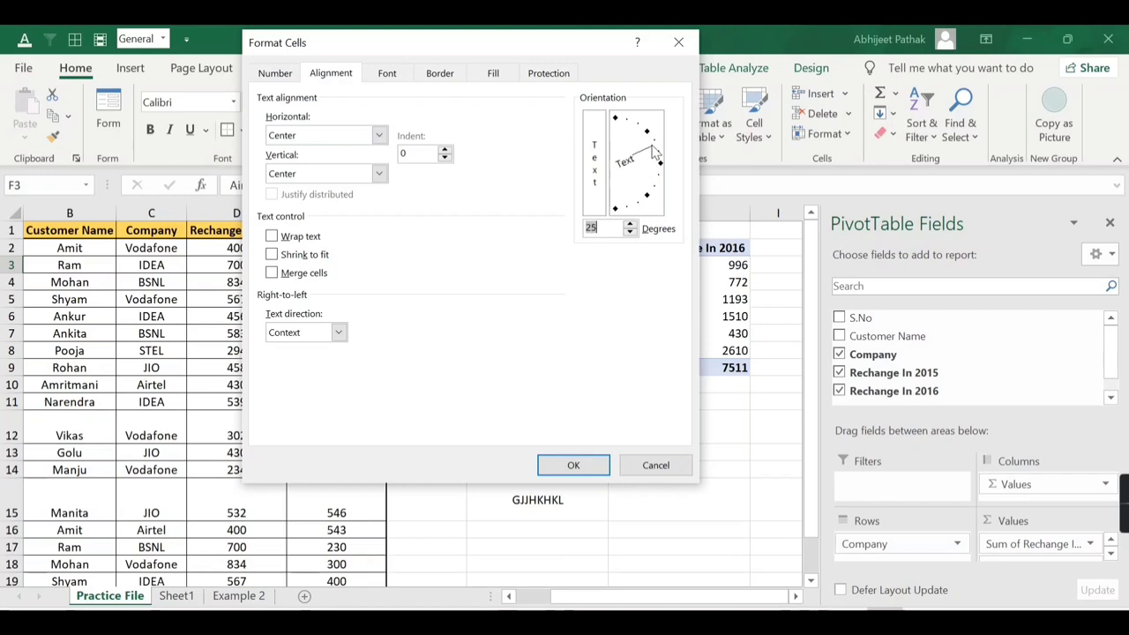
click(573, 465)
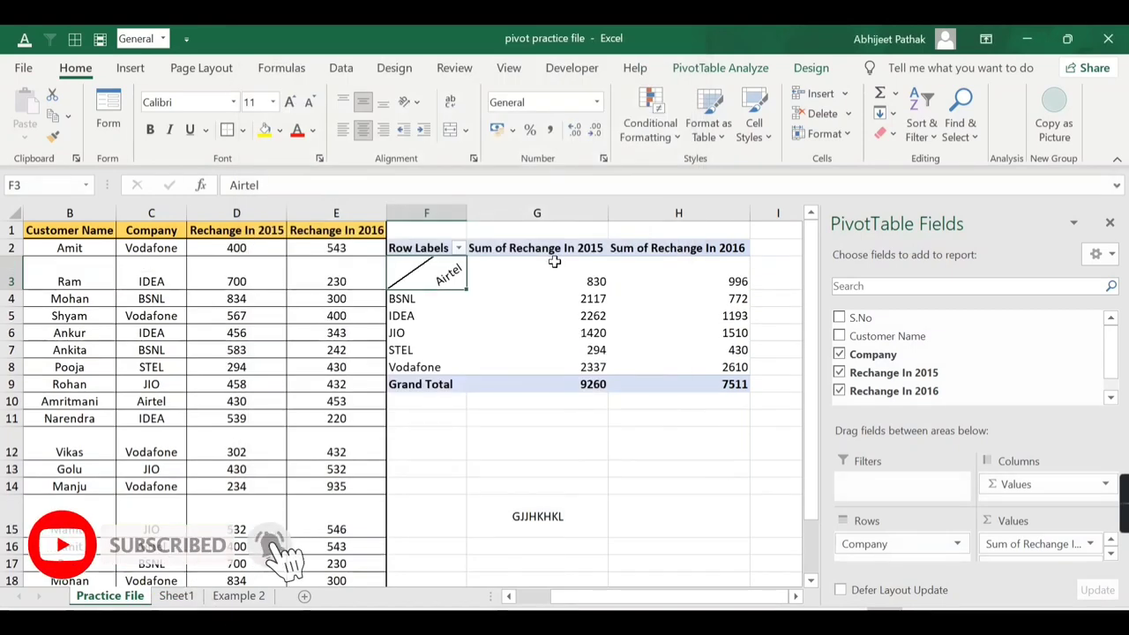
mouse_move(554, 262)
key(ctrl+z)
Step: Format the Airtel label's font as orange, bold, 12-point Alef
right_click(446, 265)
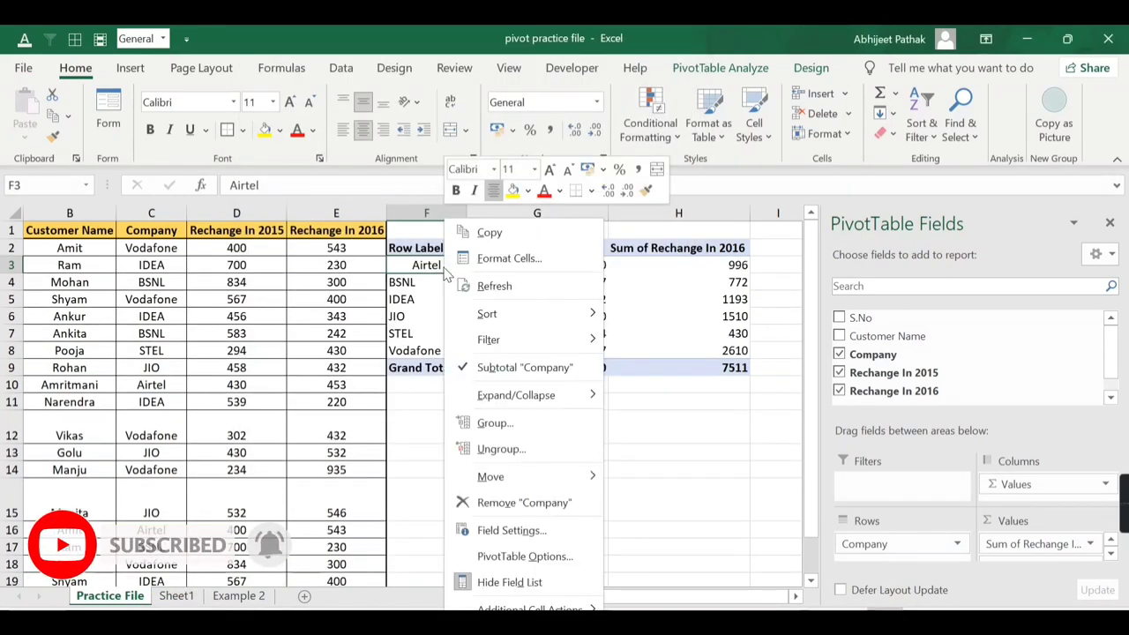
click(498, 258)
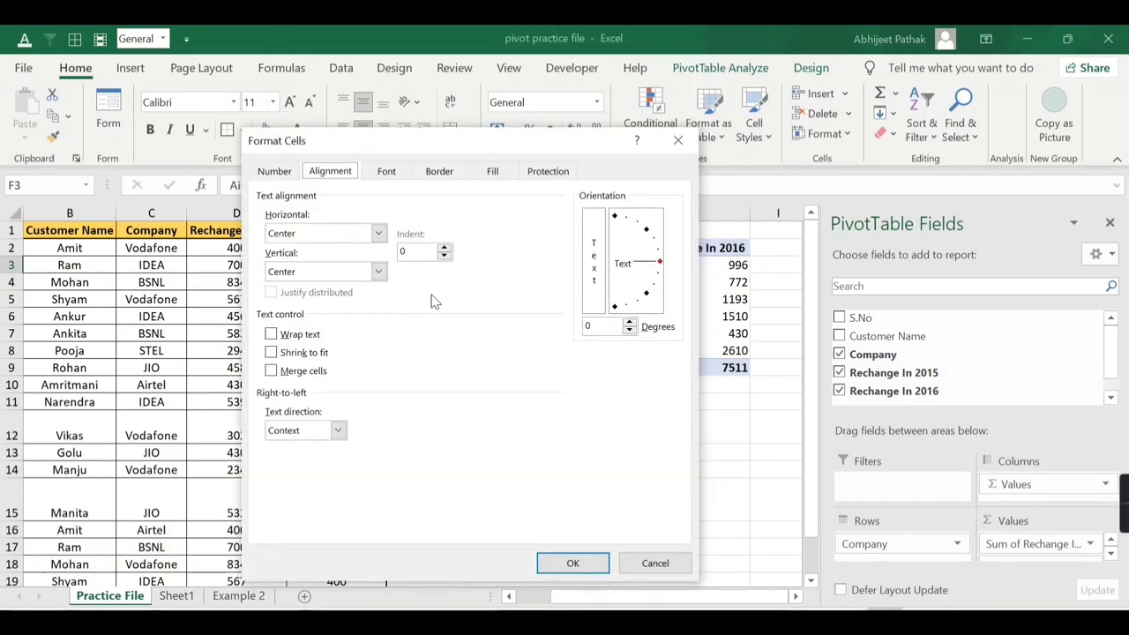
click(393, 174)
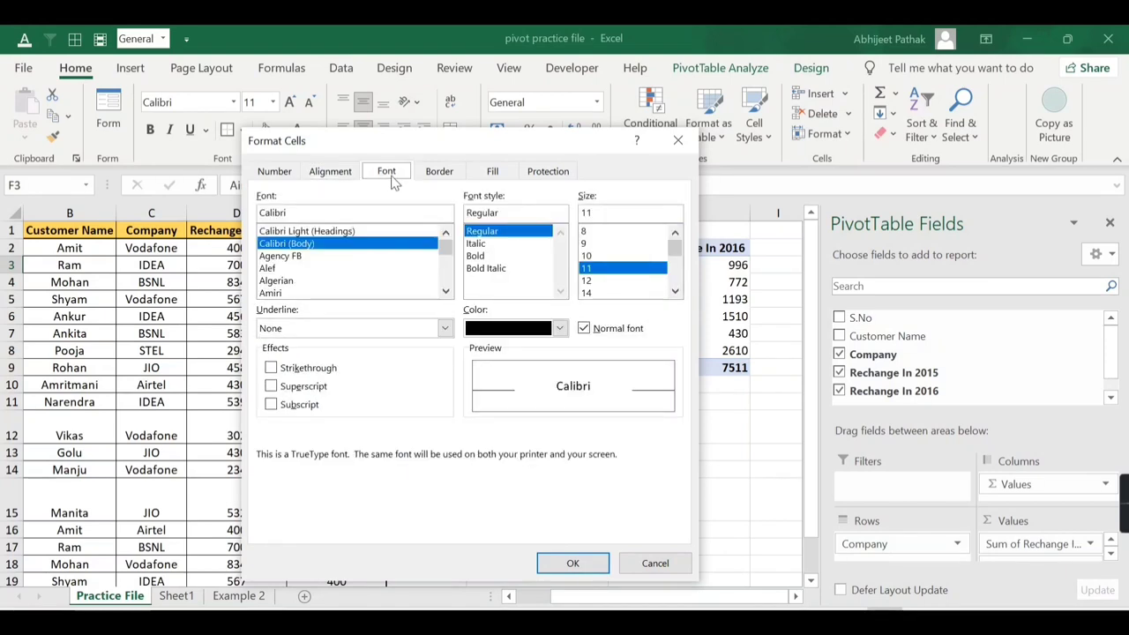
click(504, 330)
click(547, 399)
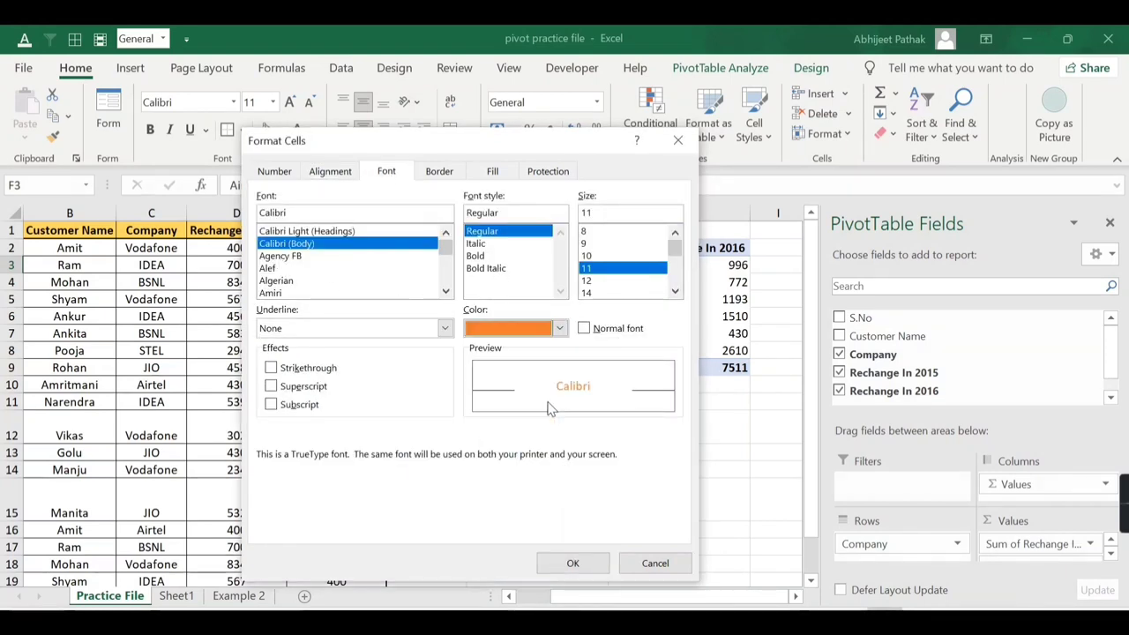
click(479, 256)
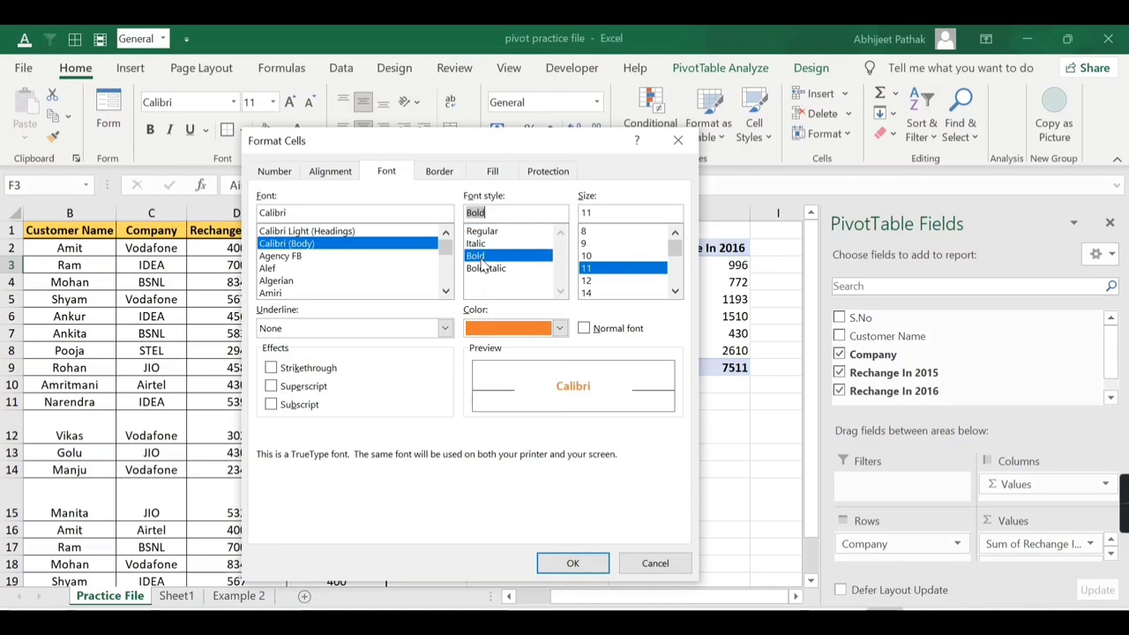
click(588, 281)
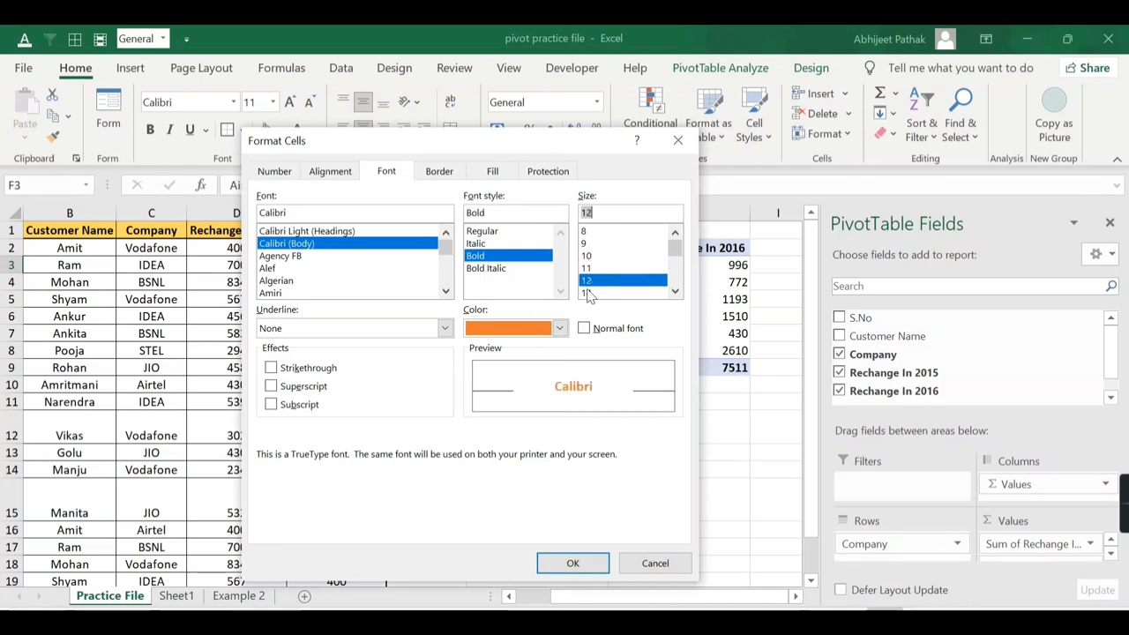
click(280, 268)
click(573, 564)
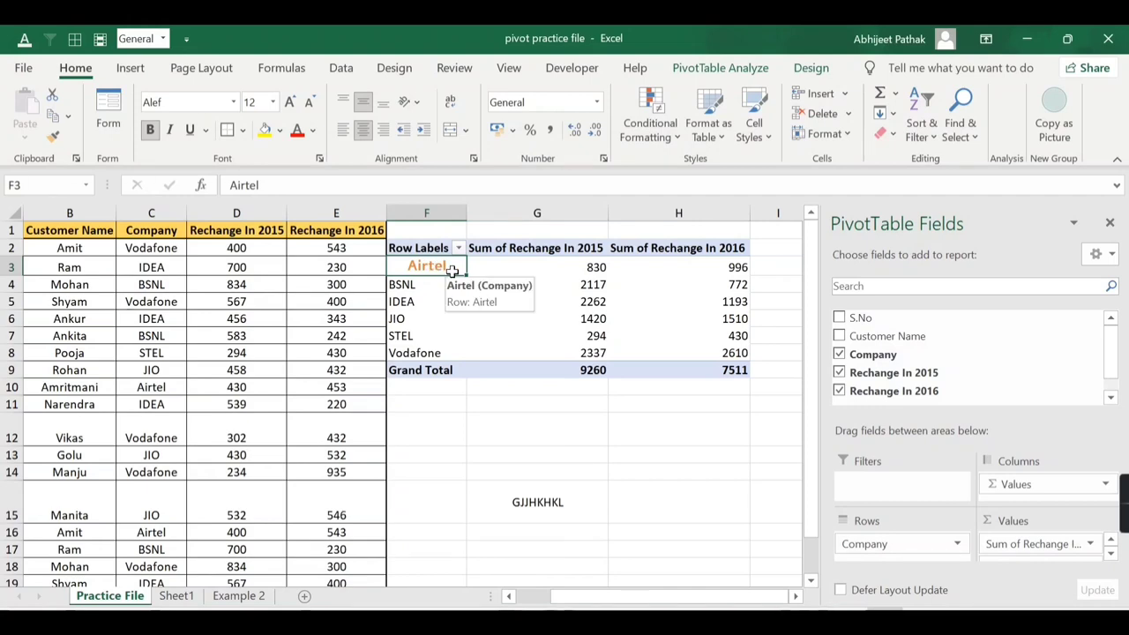
Step: Give the Airtel cell a thick solid outline border
right_click(418, 266)
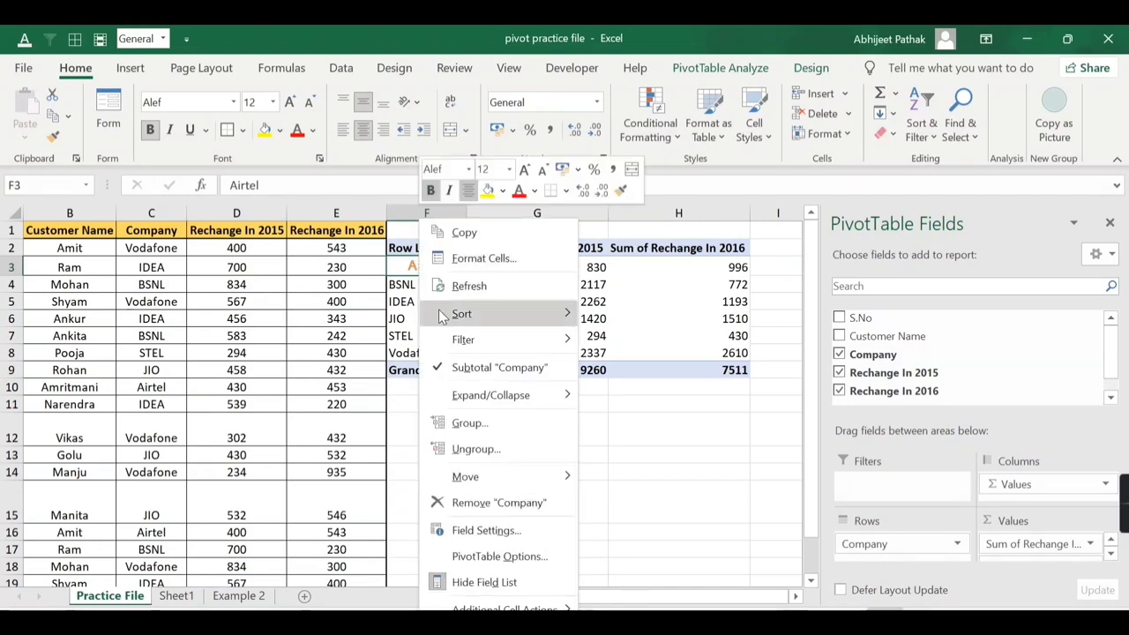
click(460, 258)
click(448, 73)
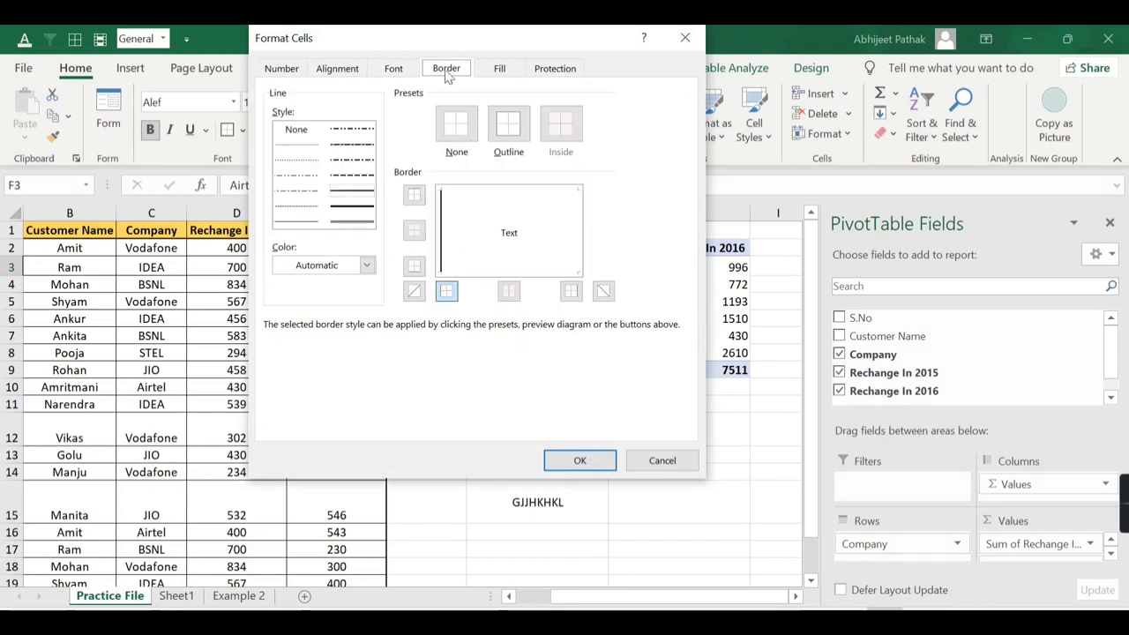
click(518, 132)
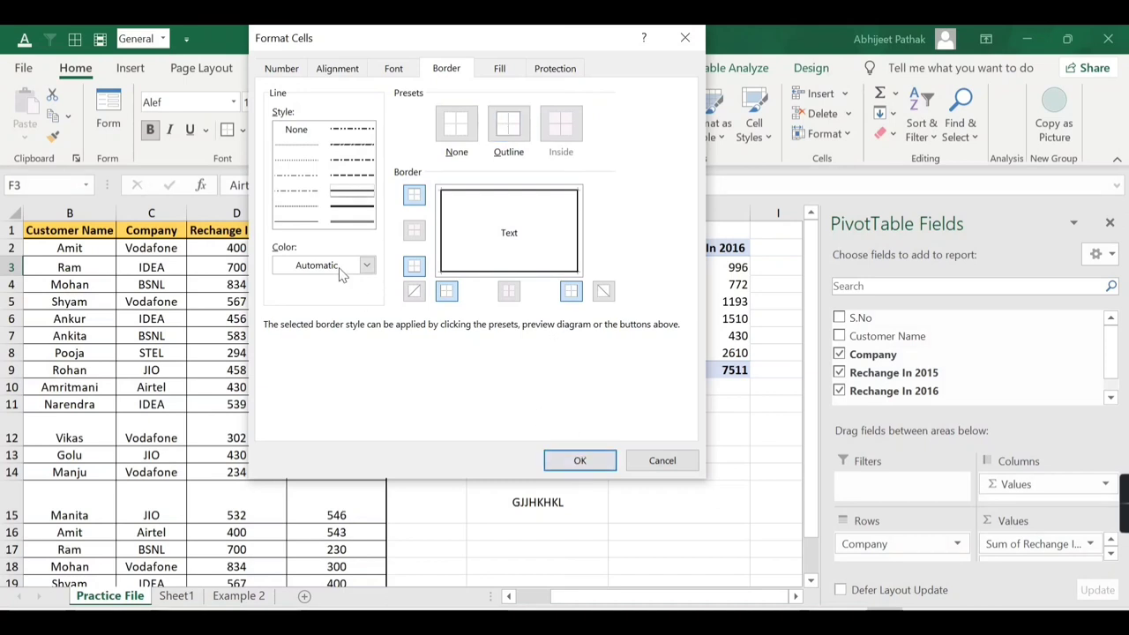
click(350, 206)
click(351, 181)
click(358, 161)
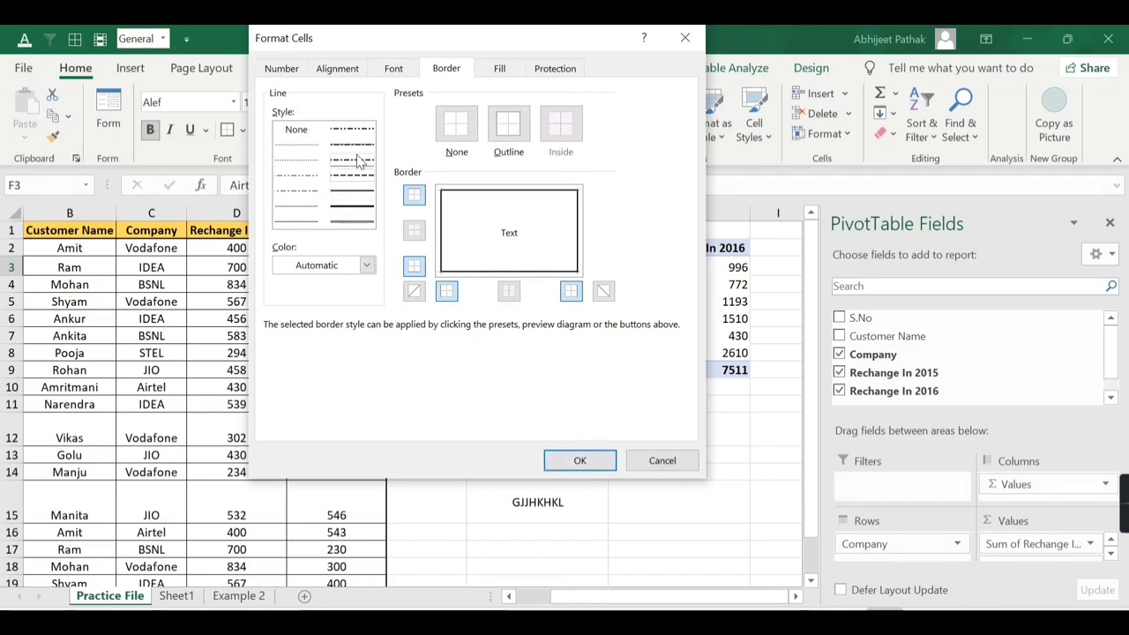
click(354, 206)
click(579, 460)
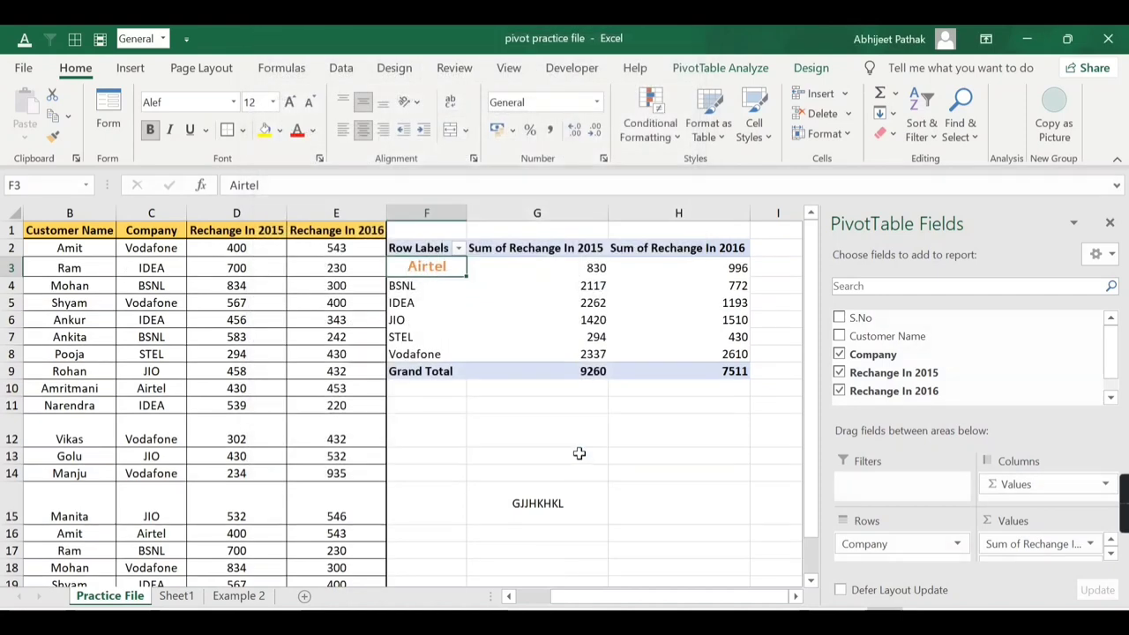
Step: Fill the Airtel cell with a light gold background
click(429, 269)
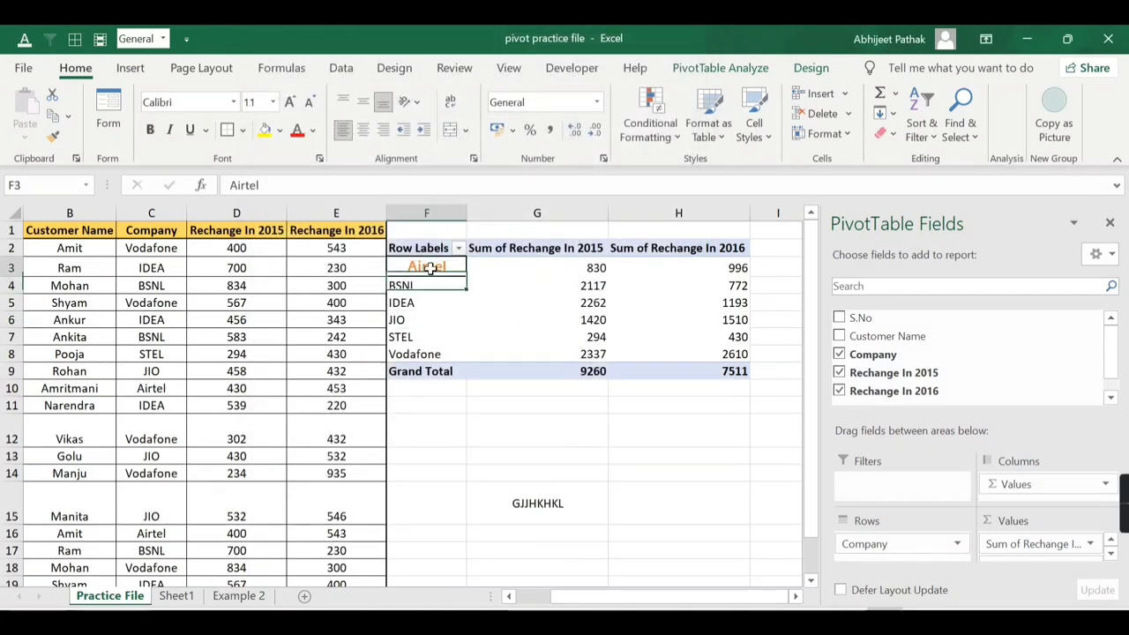
right_click(430, 269)
click(480, 255)
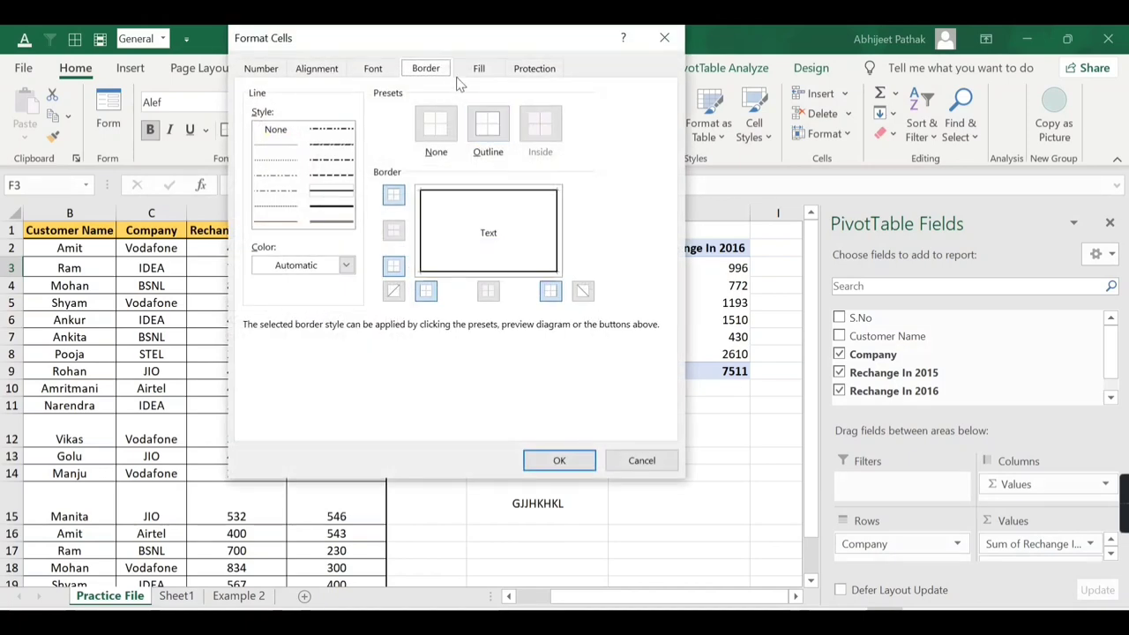
click(477, 68)
click(374, 165)
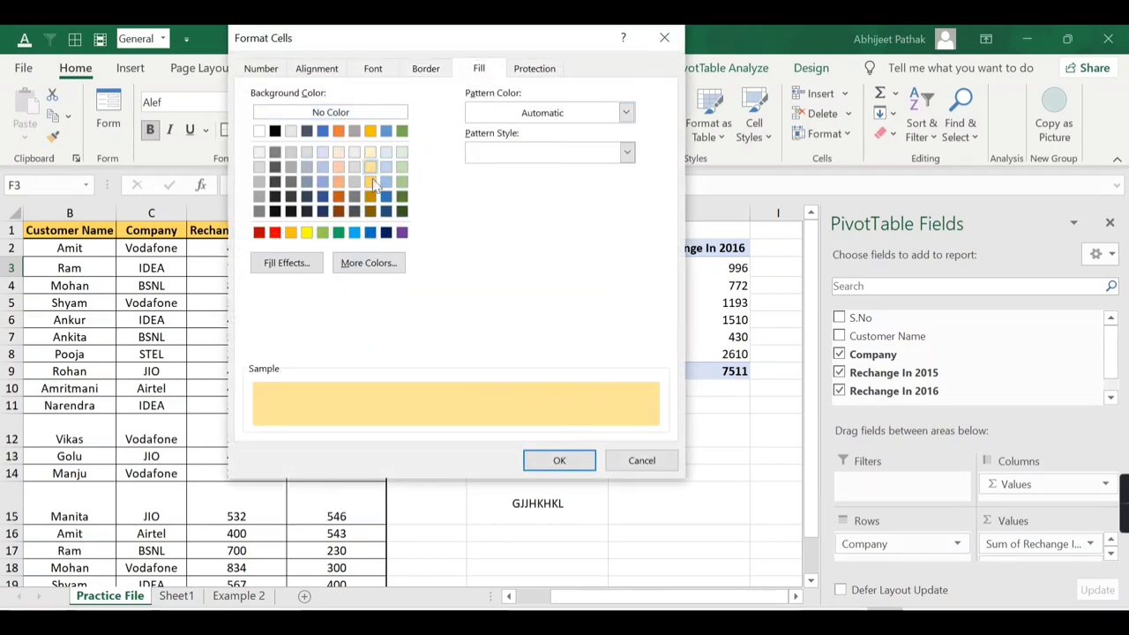
click(545, 460)
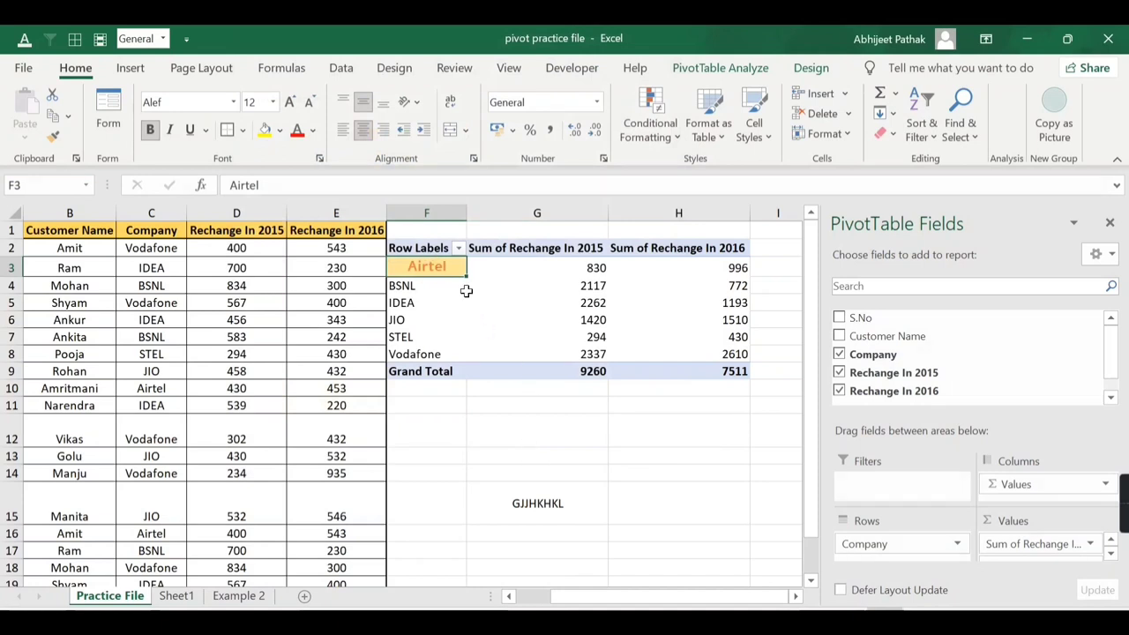
Step: Undo the Airtel formatting, then centre pivot cells F3:H9 horizontally and vertically
key(ctrl+z)
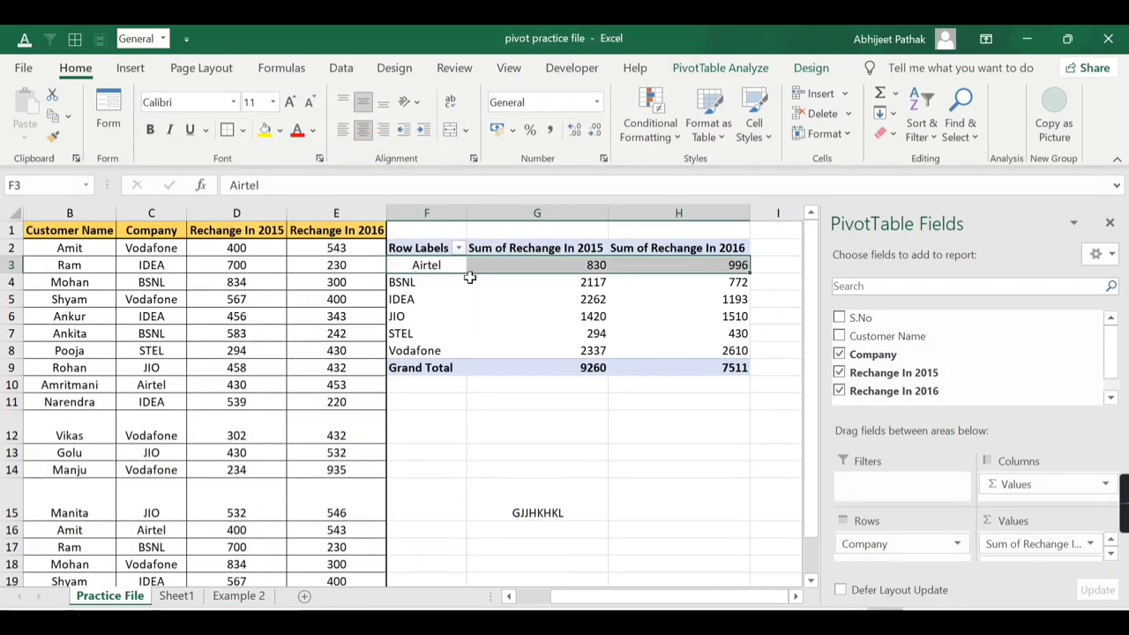
drag(427, 266, 685, 361)
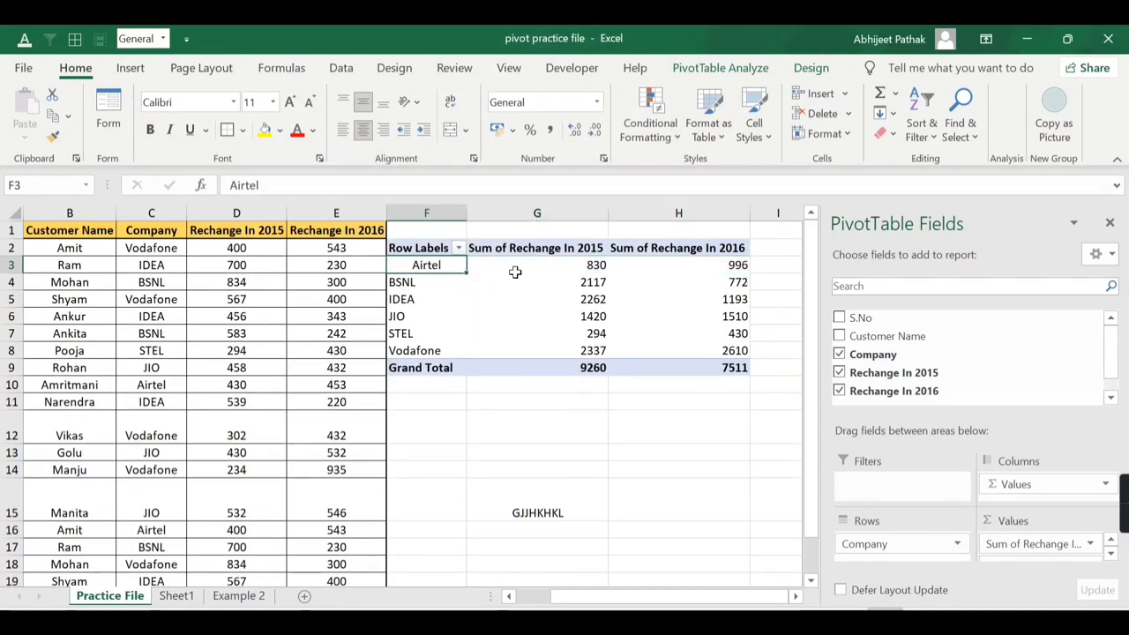
right_click(438, 267)
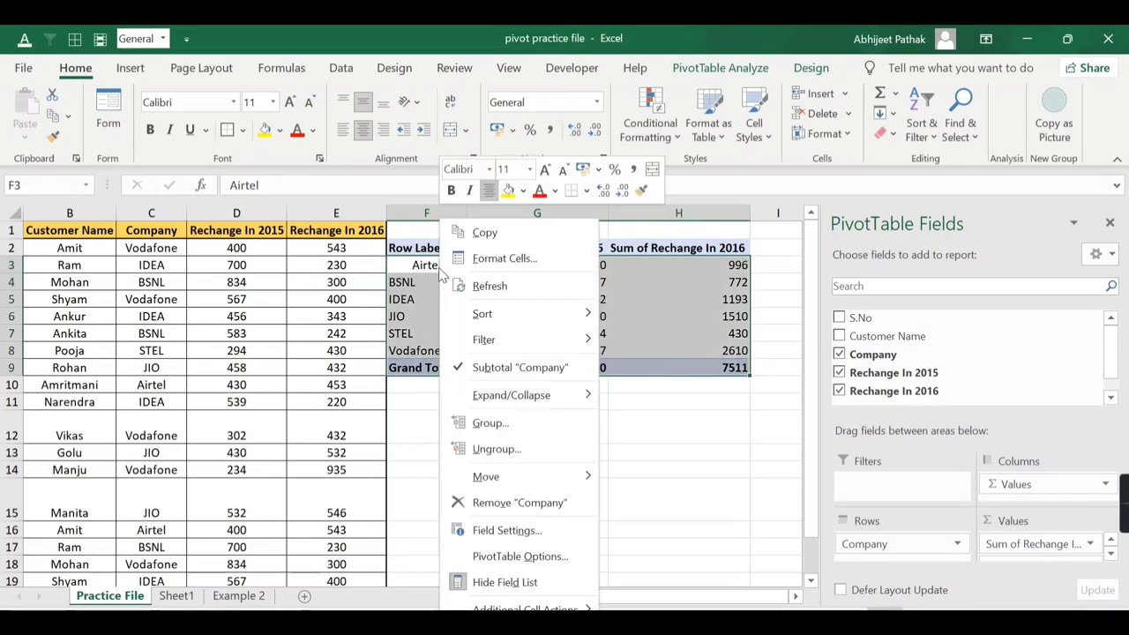
click(494, 255)
click(356, 68)
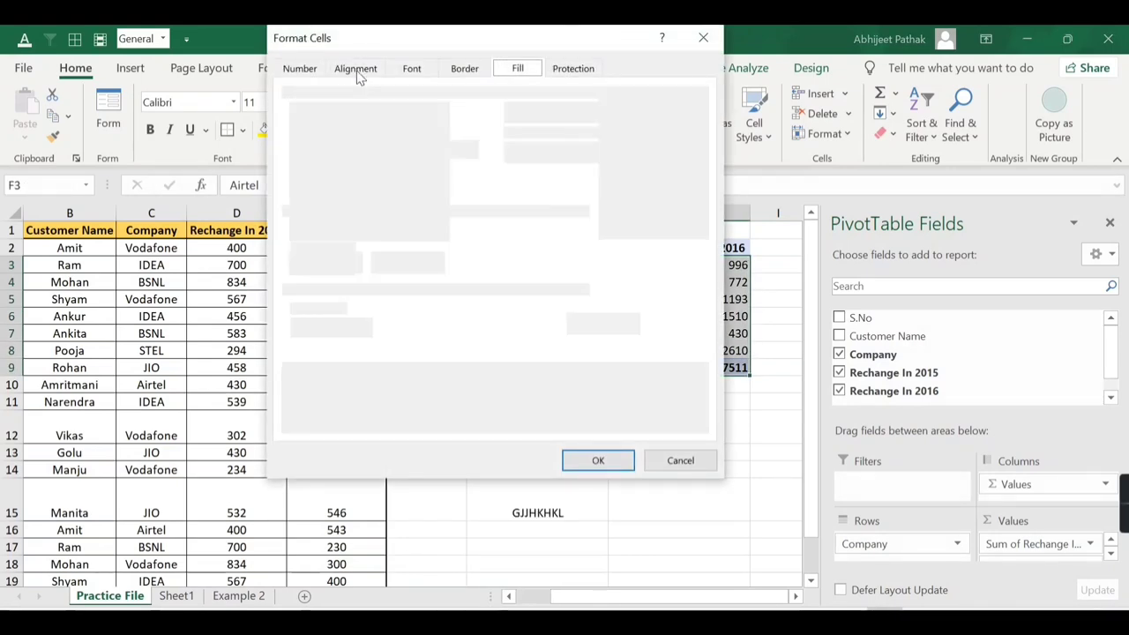
click(347, 129)
click(331, 172)
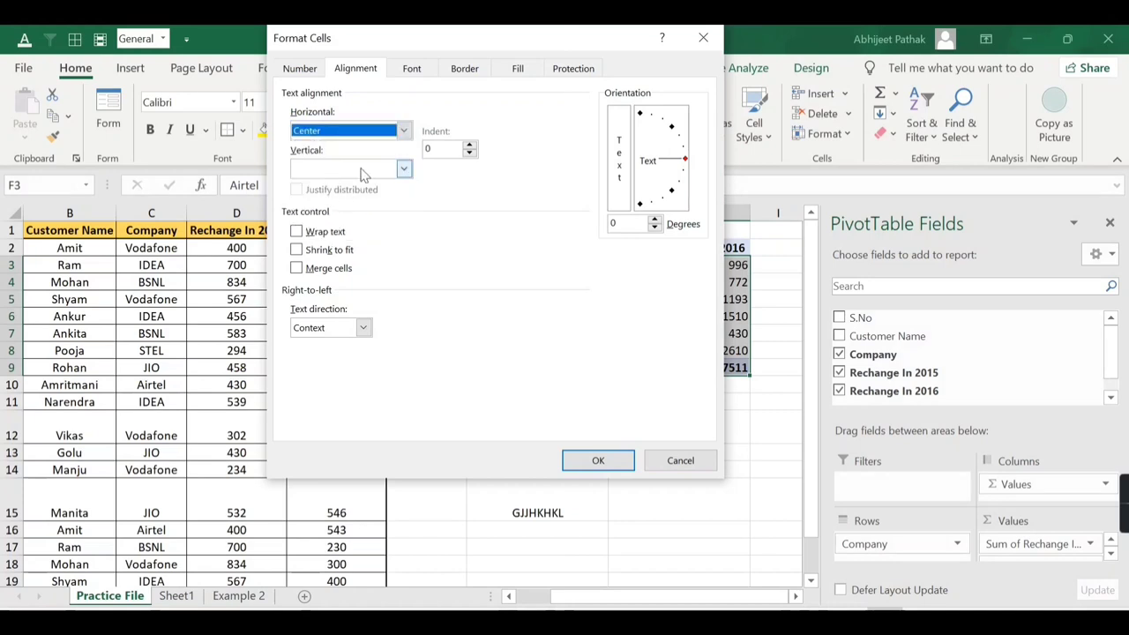
click(335, 170)
click(335, 194)
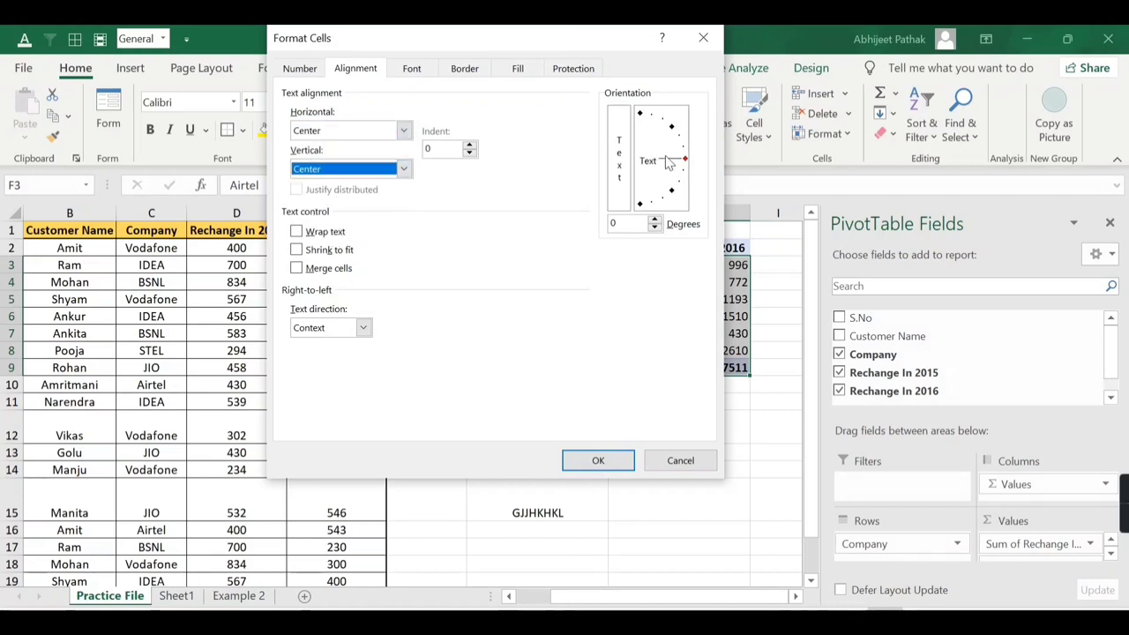
Step: Give F3:H9 green text, an outline border and a pale gold fill
click(411, 70)
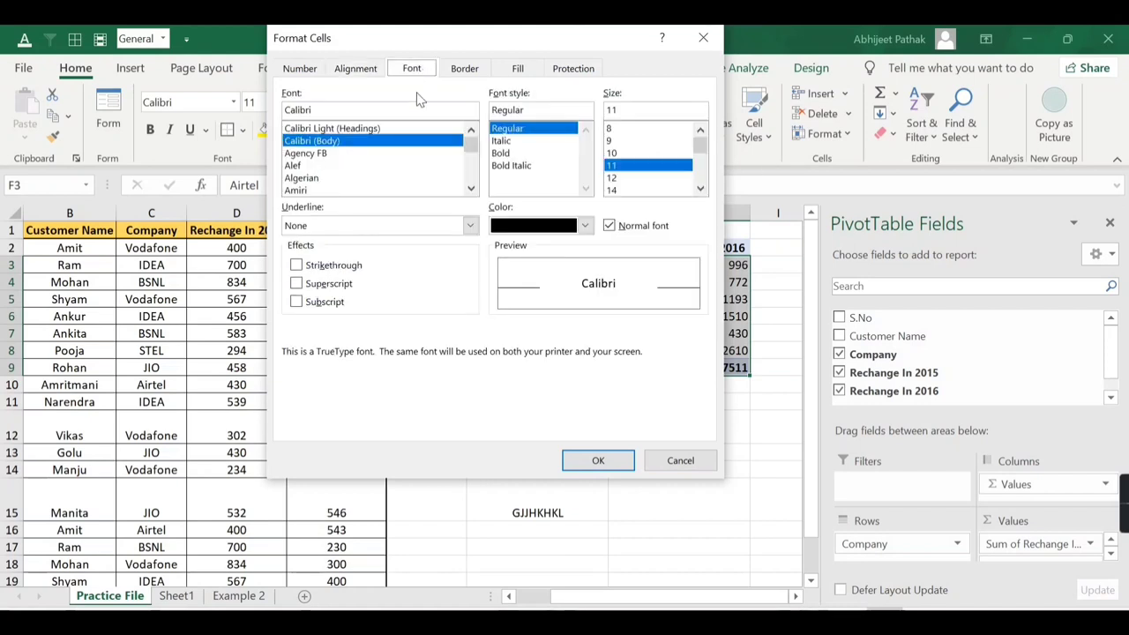
click(565, 226)
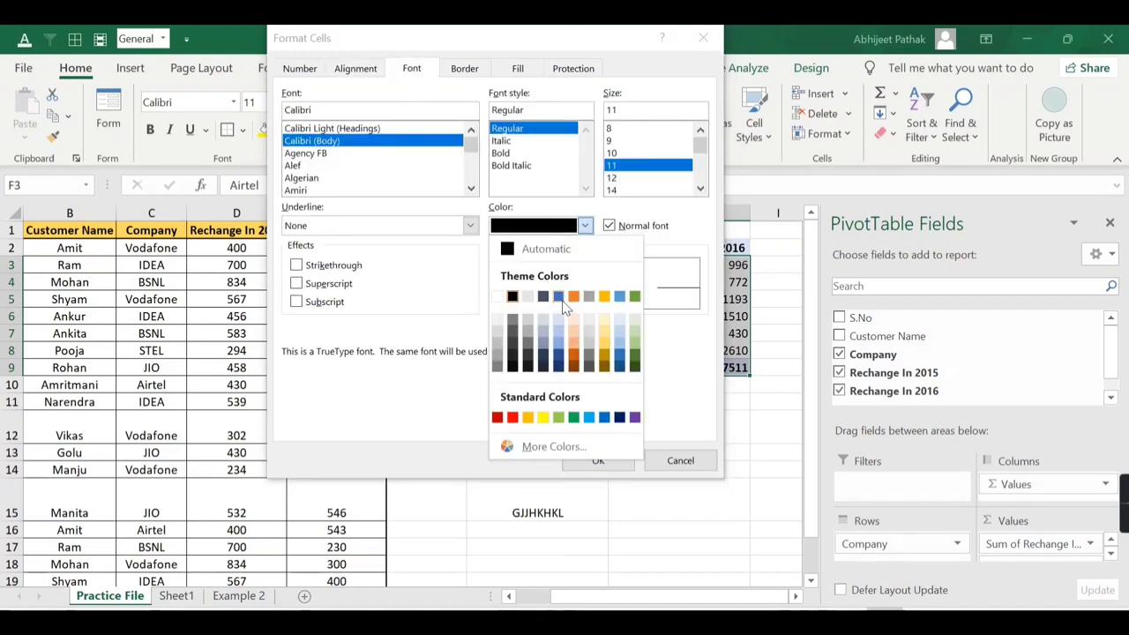
click(634, 297)
click(473, 70)
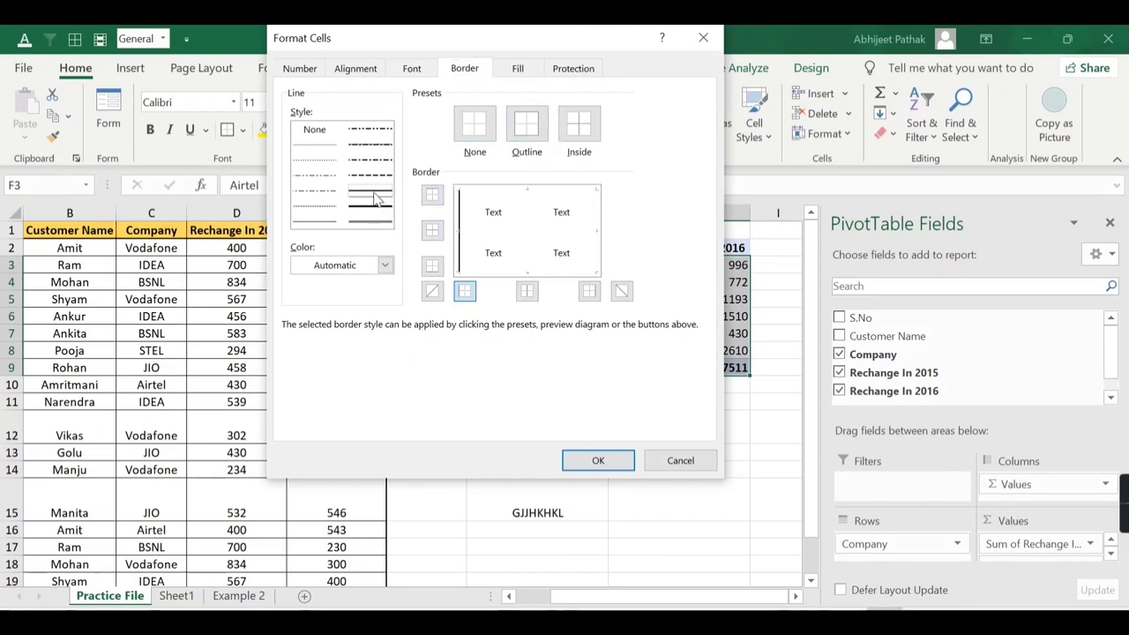
click(526, 132)
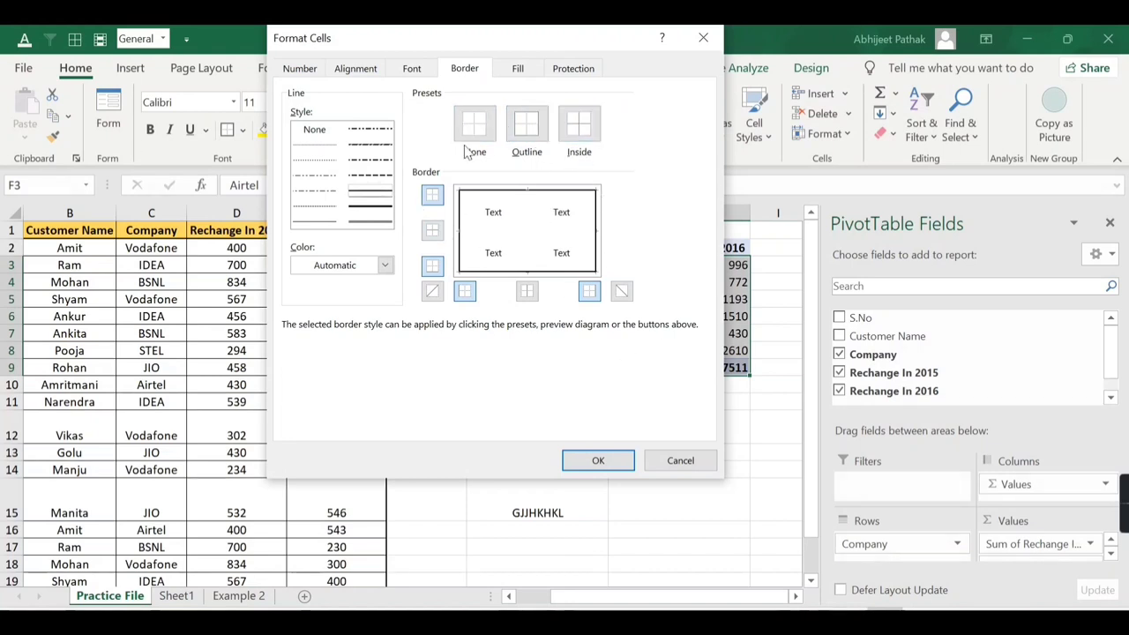
click(520, 69)
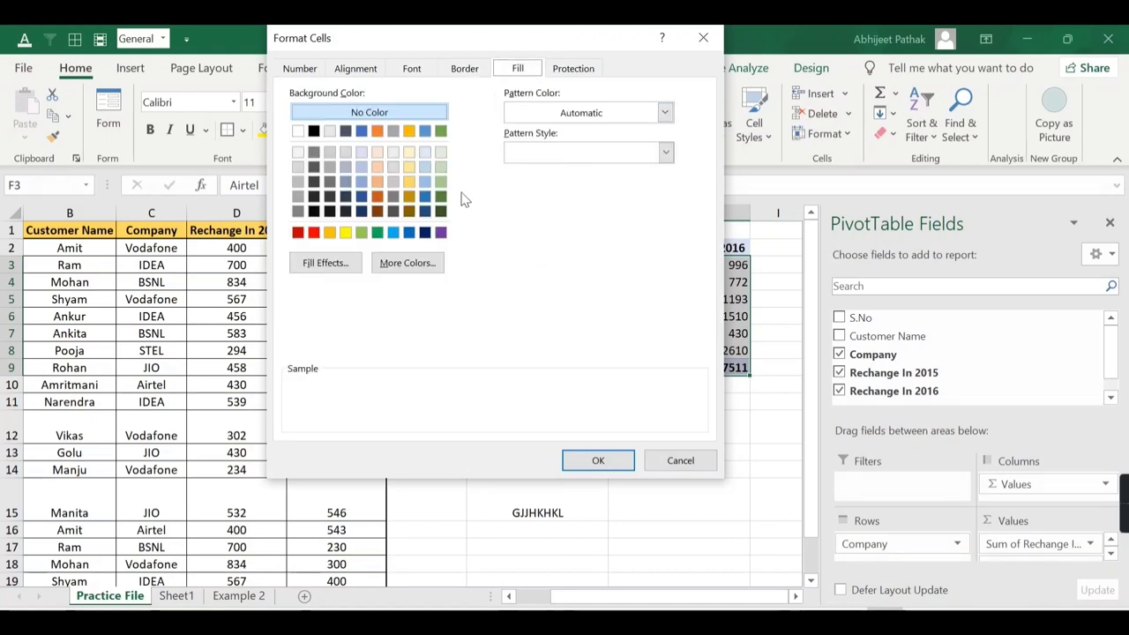
click(410, 154)
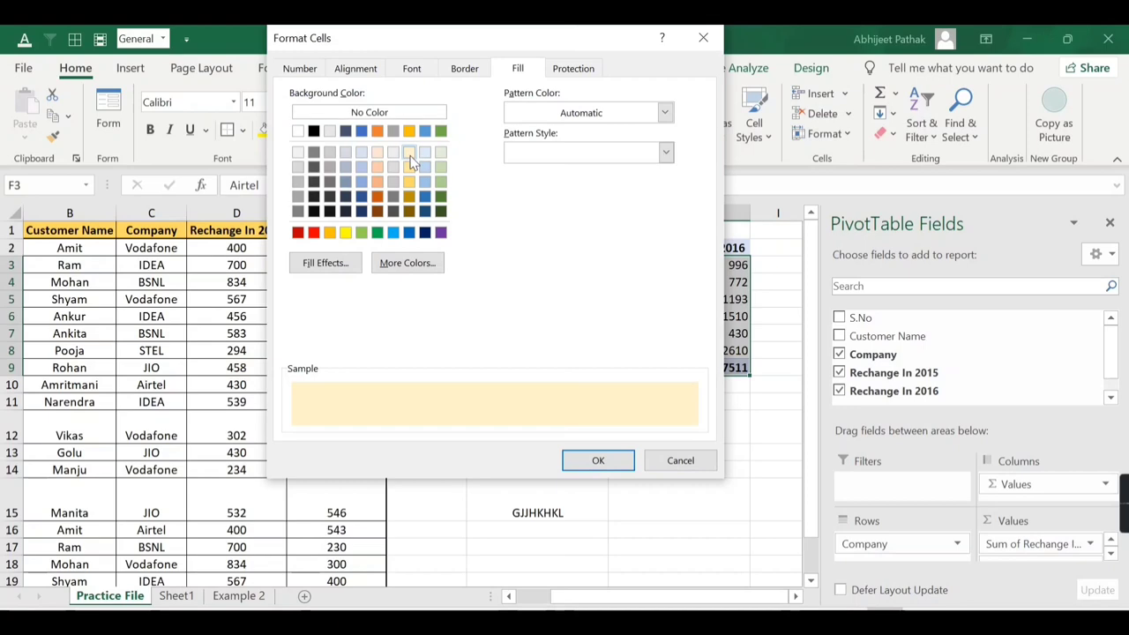
click(616, 461)
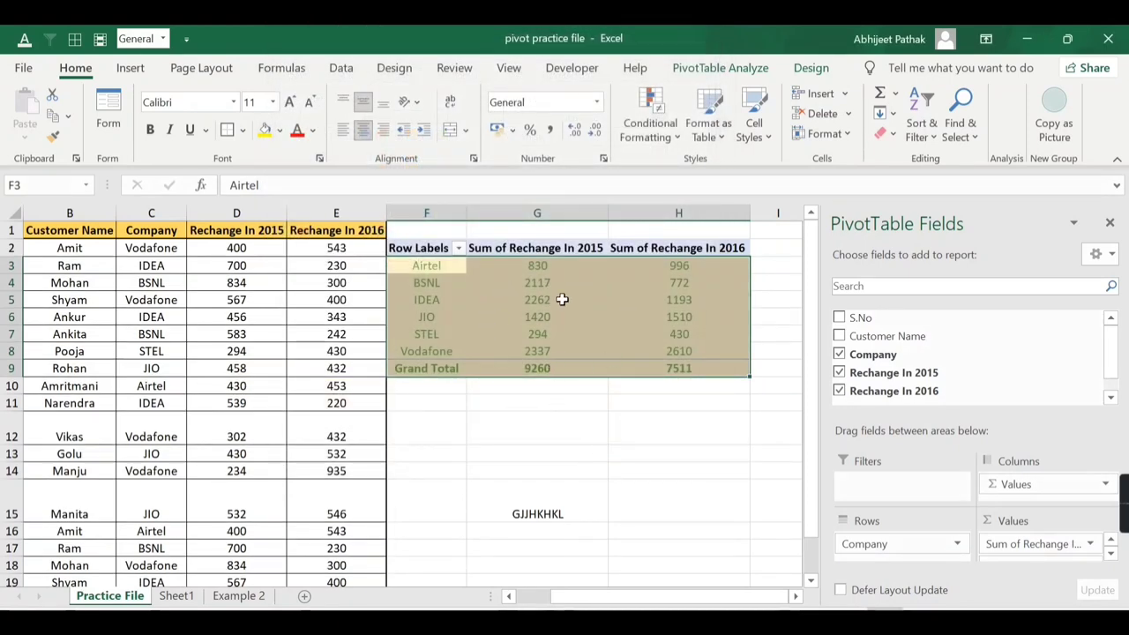
click(561, 298)
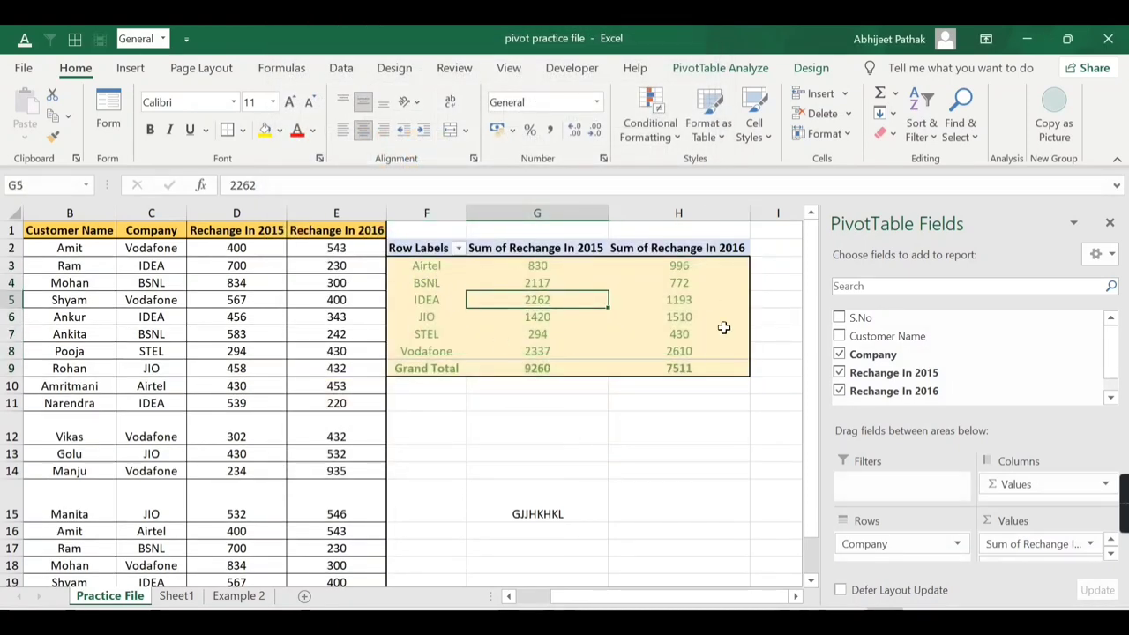
Step: Select the Airtel–Vodafone labels, leave borders unchanged, and undo the gold, green, bordered pivot formatting
drag(429, 266, 438, 351)
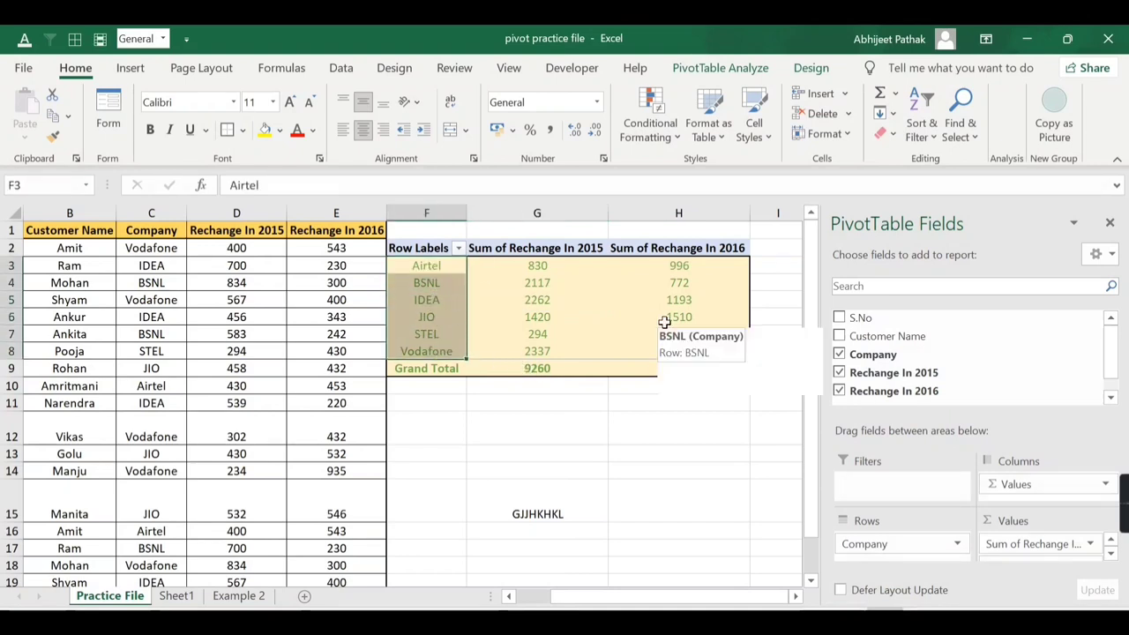
mouse_move(664, 322)
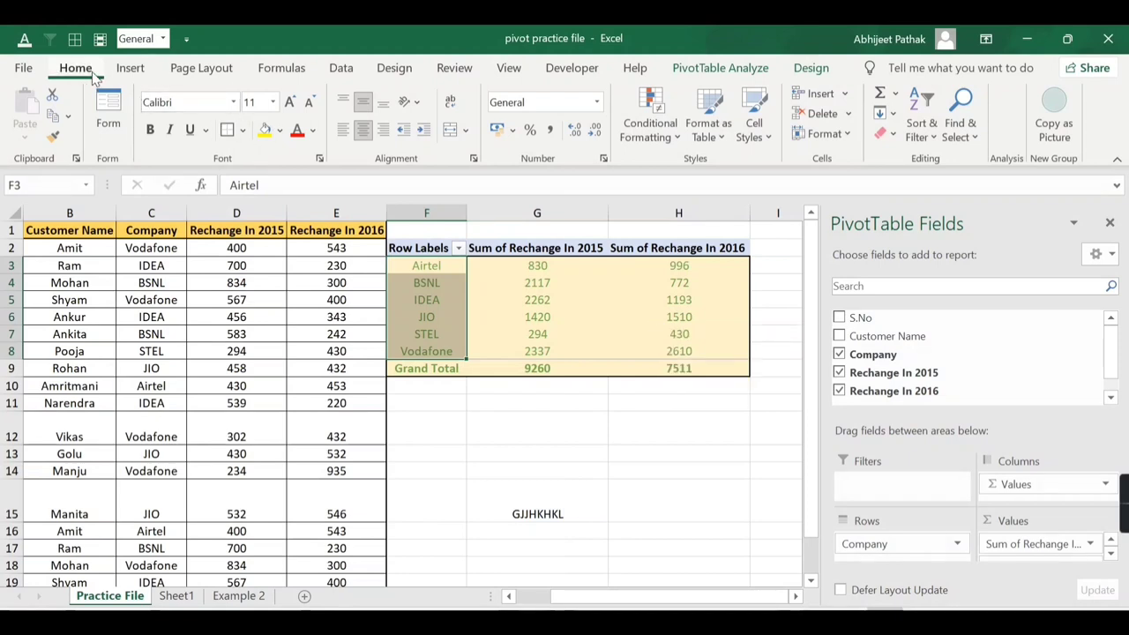
click(242, 130)
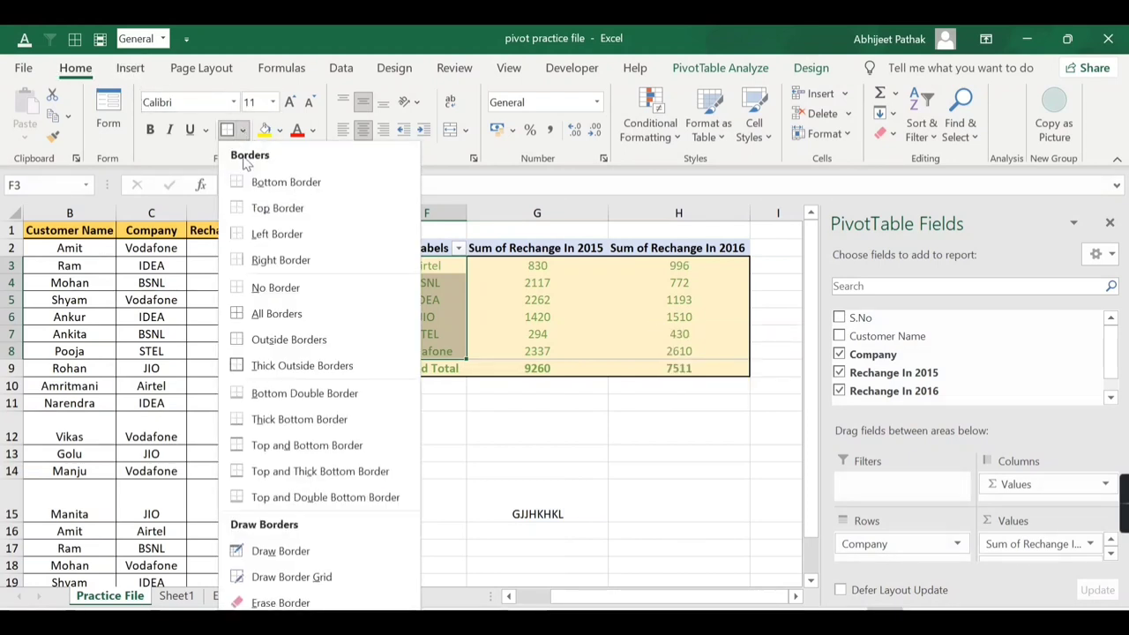
click(465, 275)
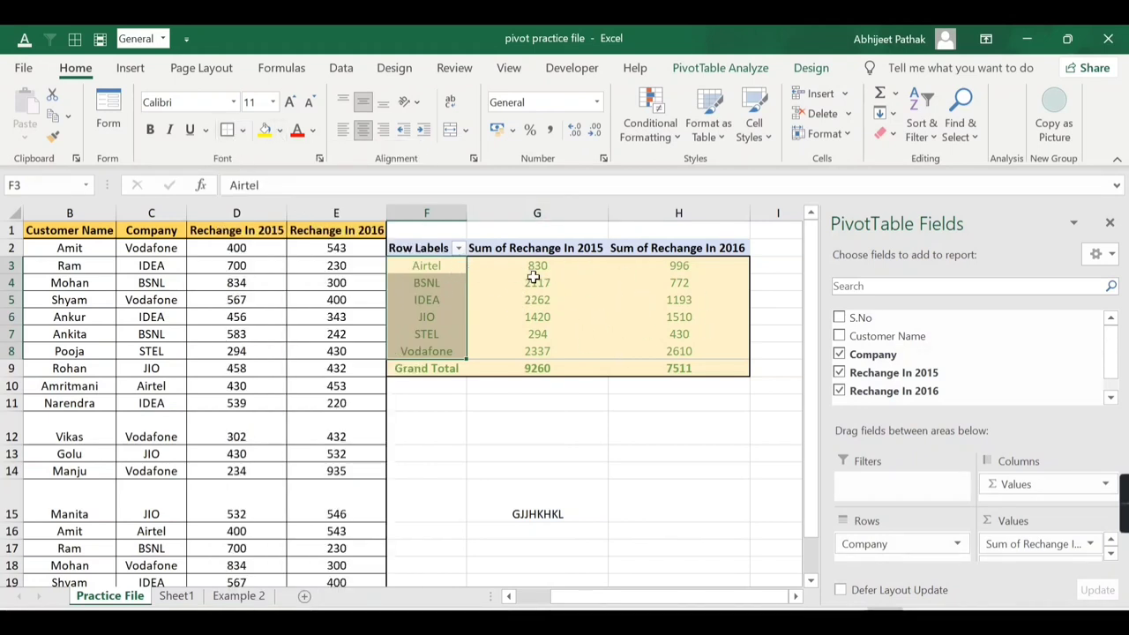
key(ctrl+z)
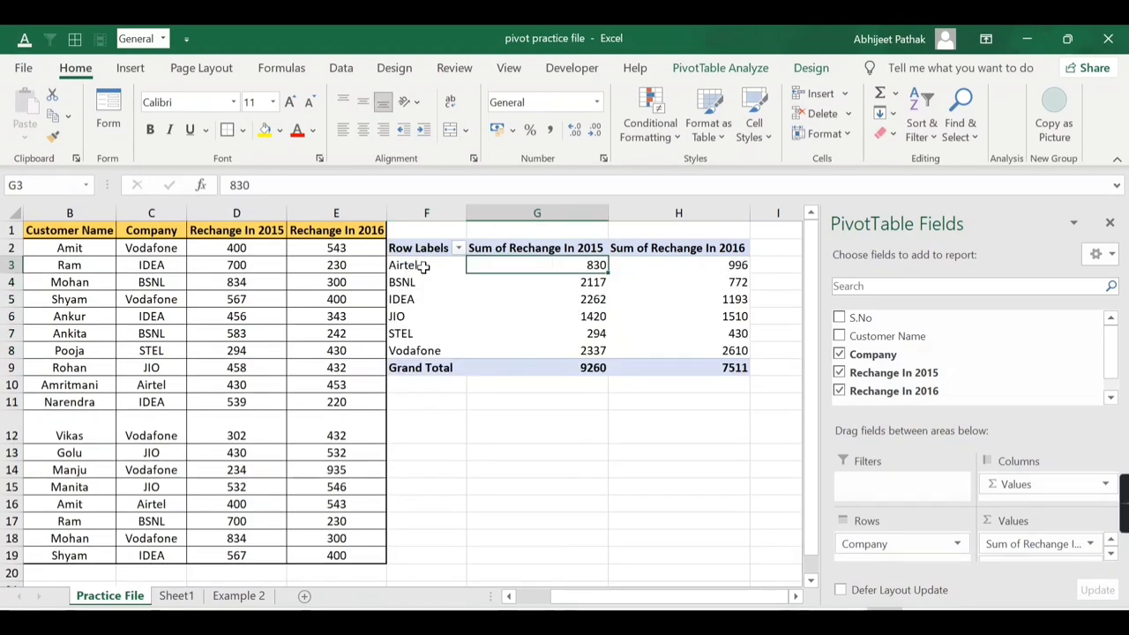
Step: Refresh the pivot, then change the company in C6 from IDEA to HUTCH
right_click(424, 265)
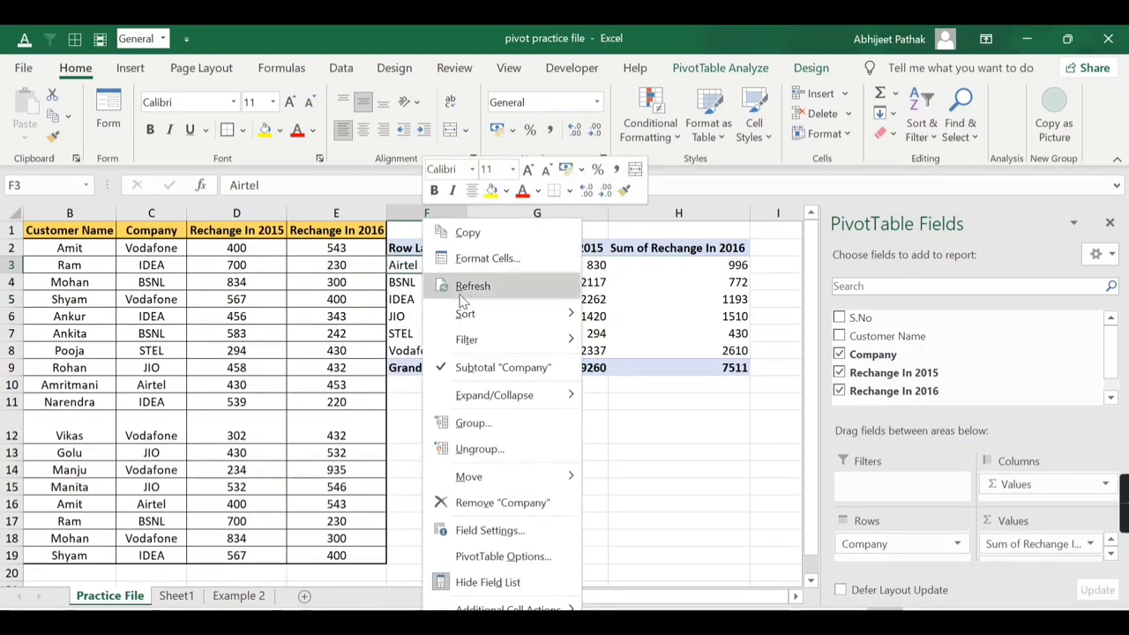
click(388, 302)
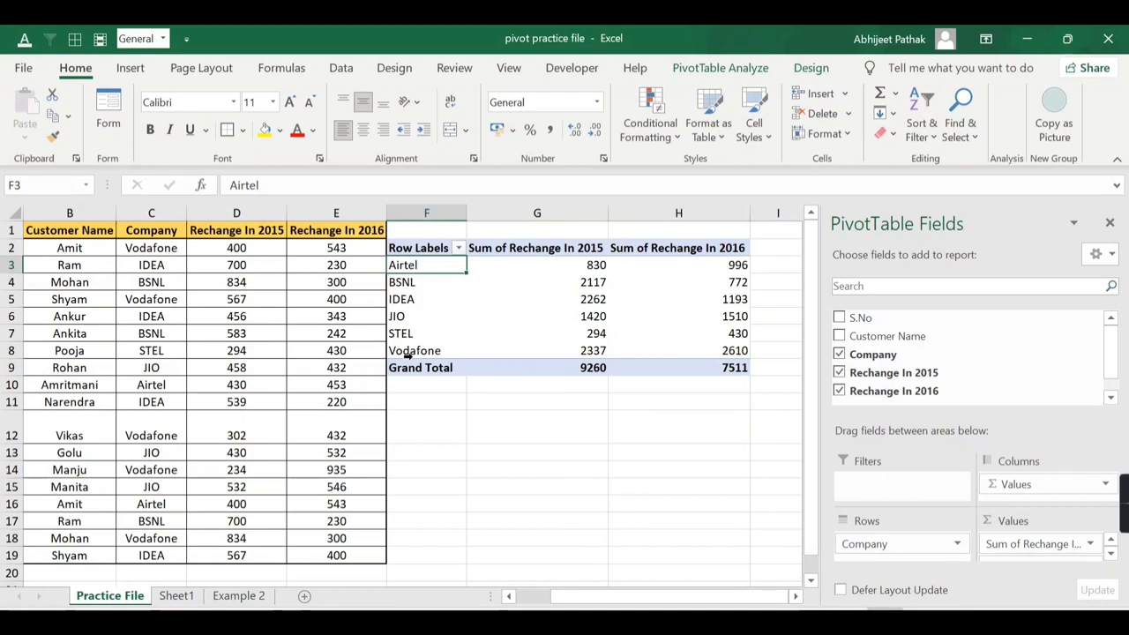
click(152, 317)
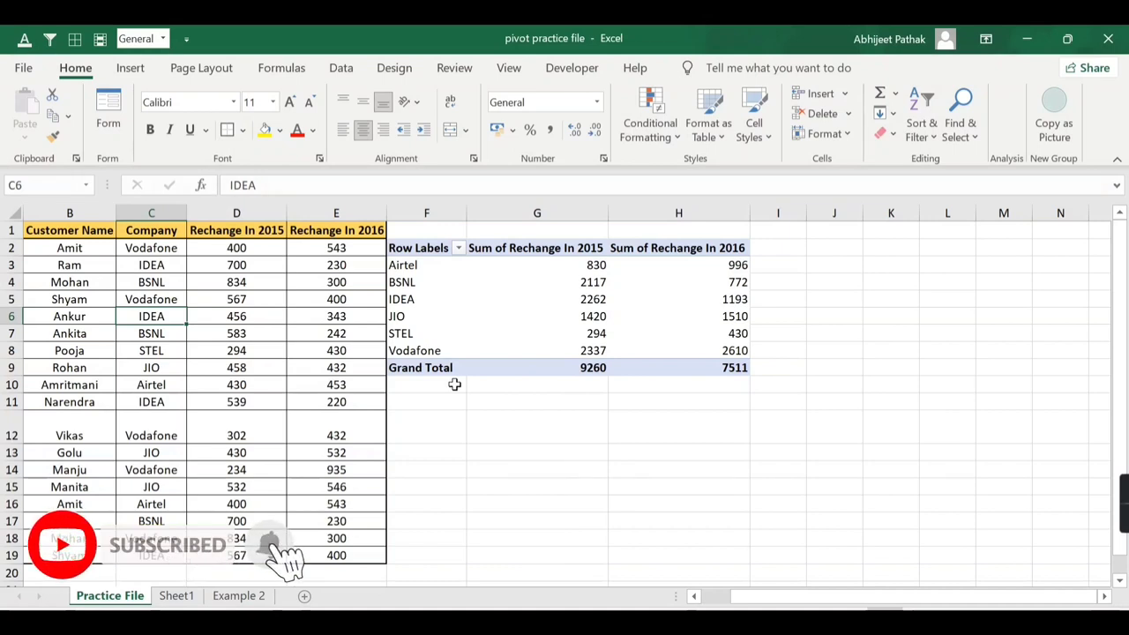
text(HUTCH)
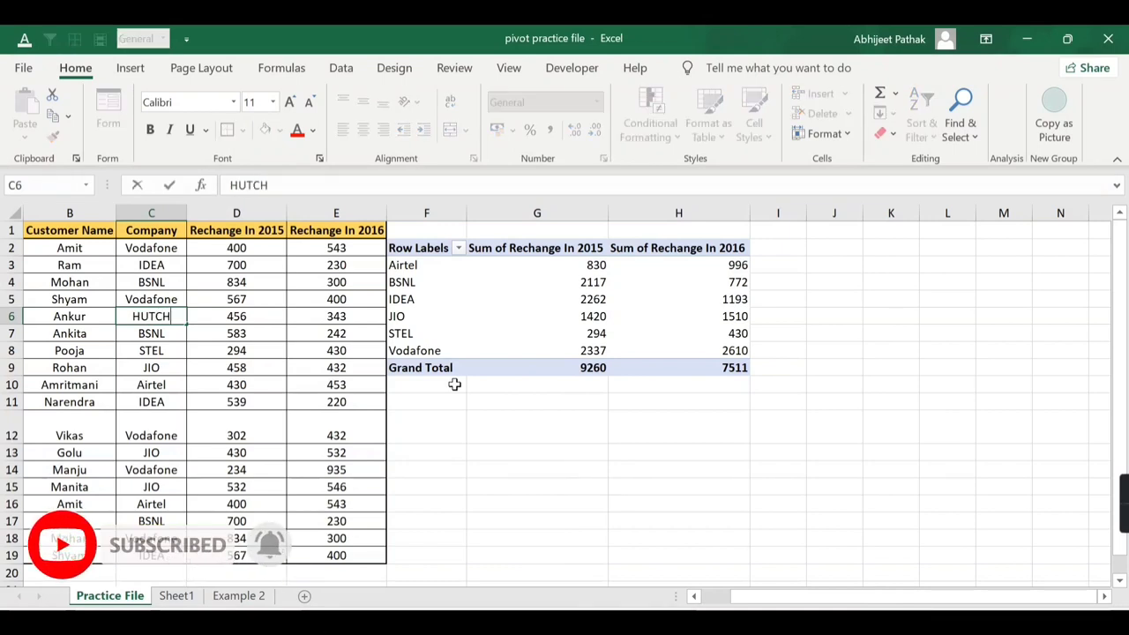
click(148, 319)
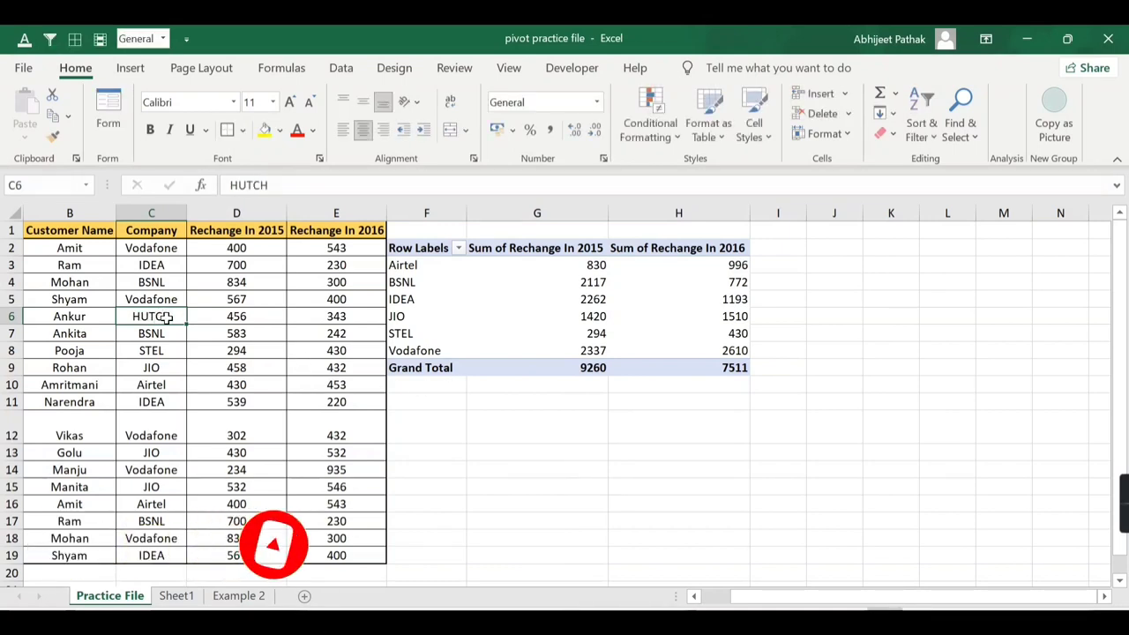
Step: Refresh the pivot again so a HUTCH row with 456 and 343 appears
drag(402, 266, 413, 352)
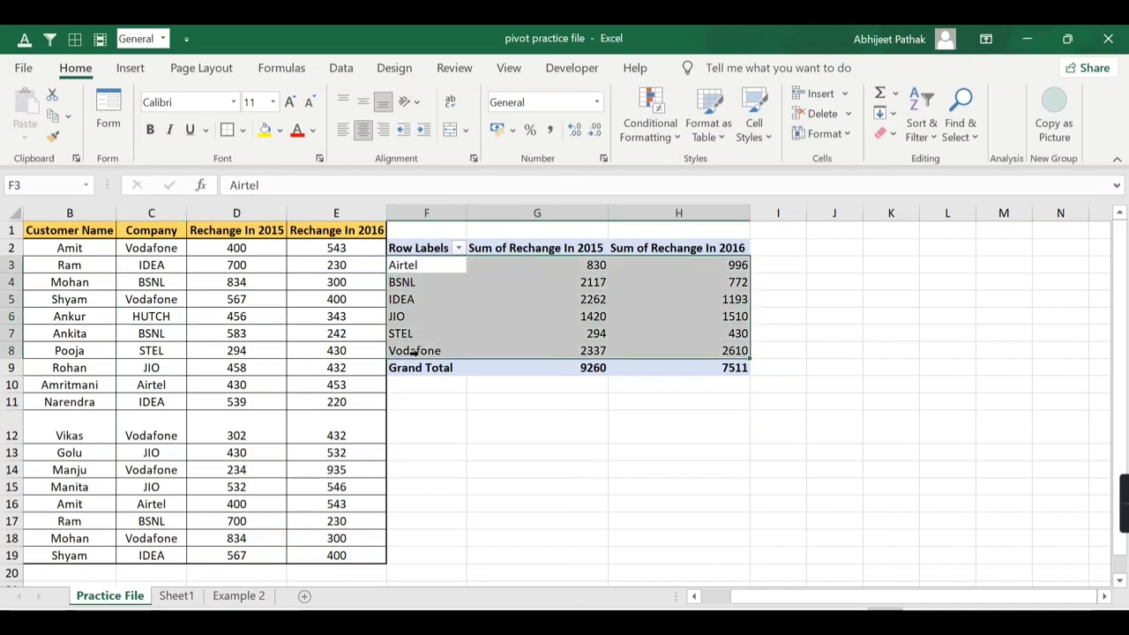
click(396, 287)
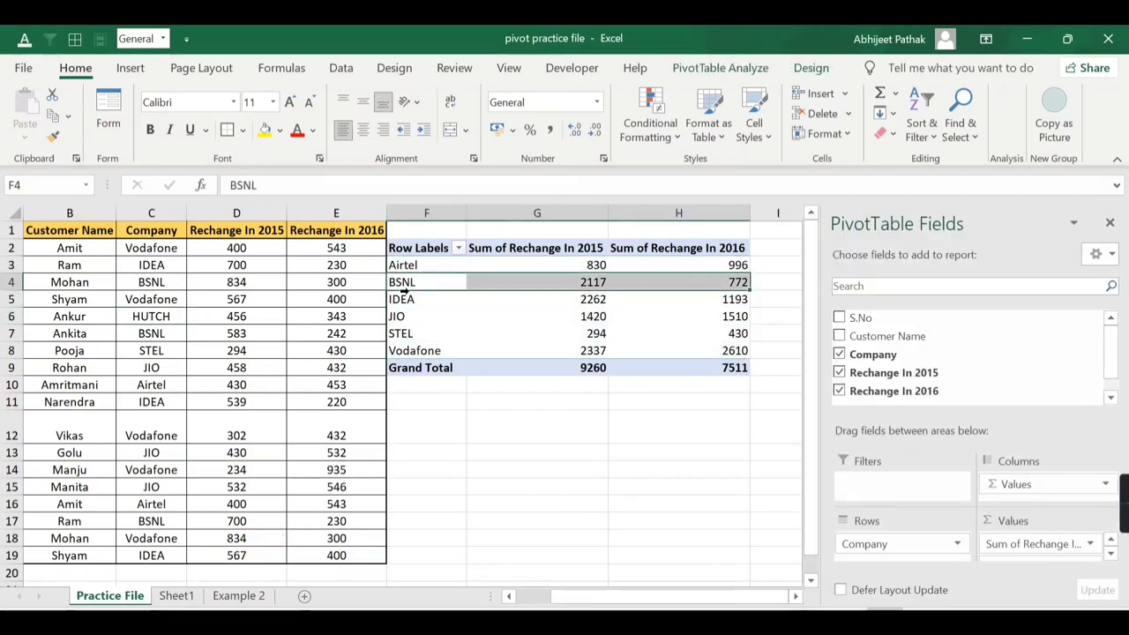
right_click(414, 265)
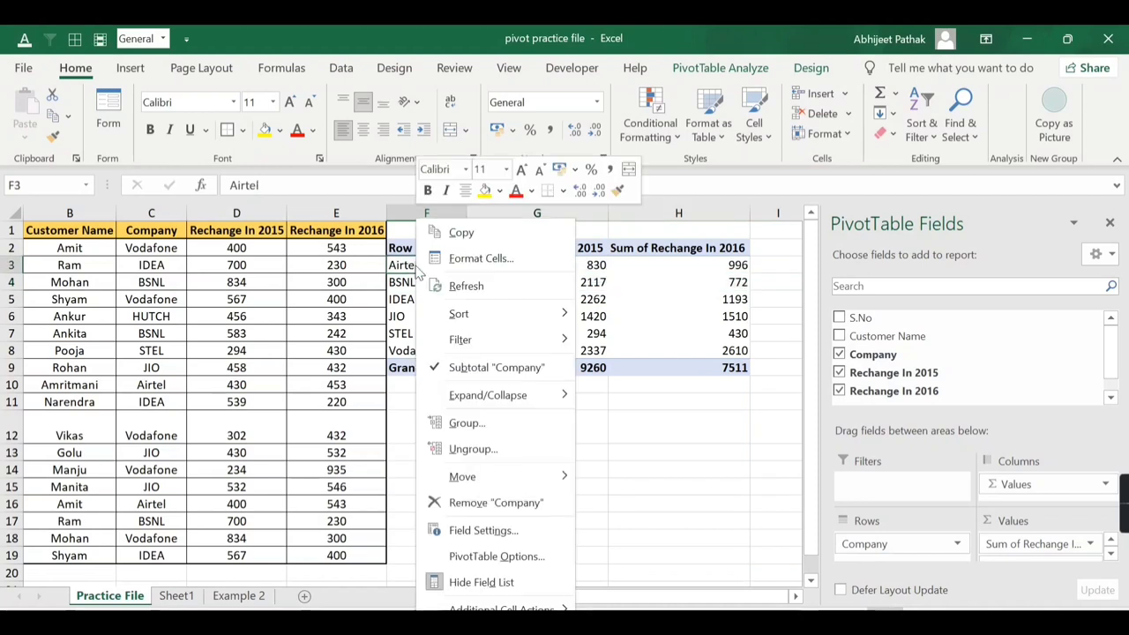
click(452, 291)
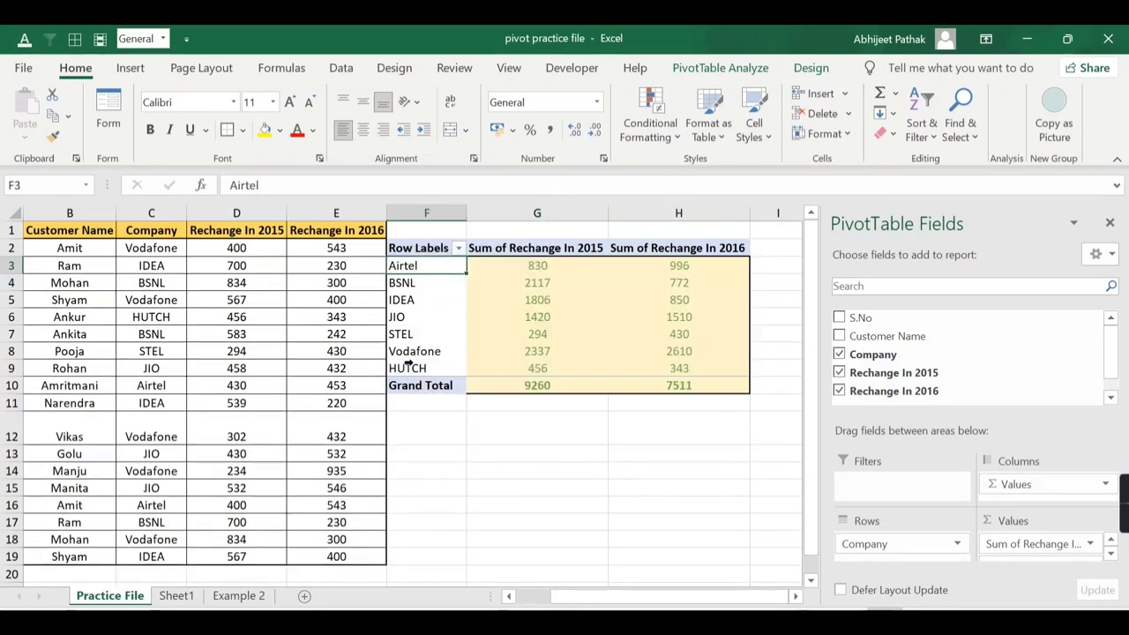
Step: Enter a new customer in row 20 with company HUTCH, 789 for 2015 and 890 for 2016
click(432, 369)
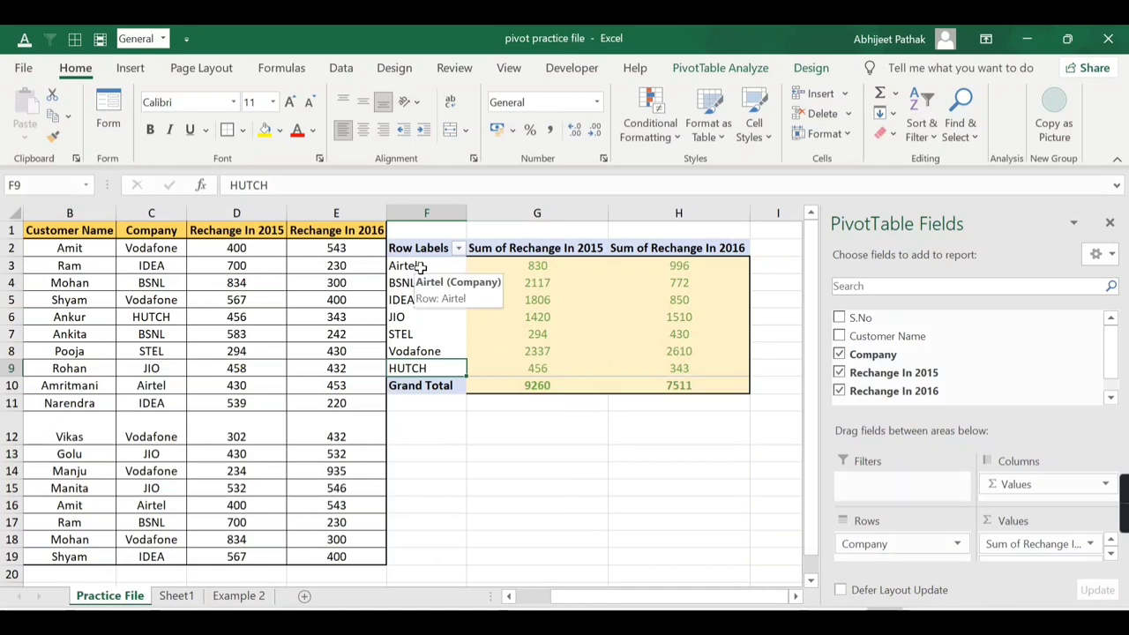
scroll(418, 269, down, 1)
click(93, 538)
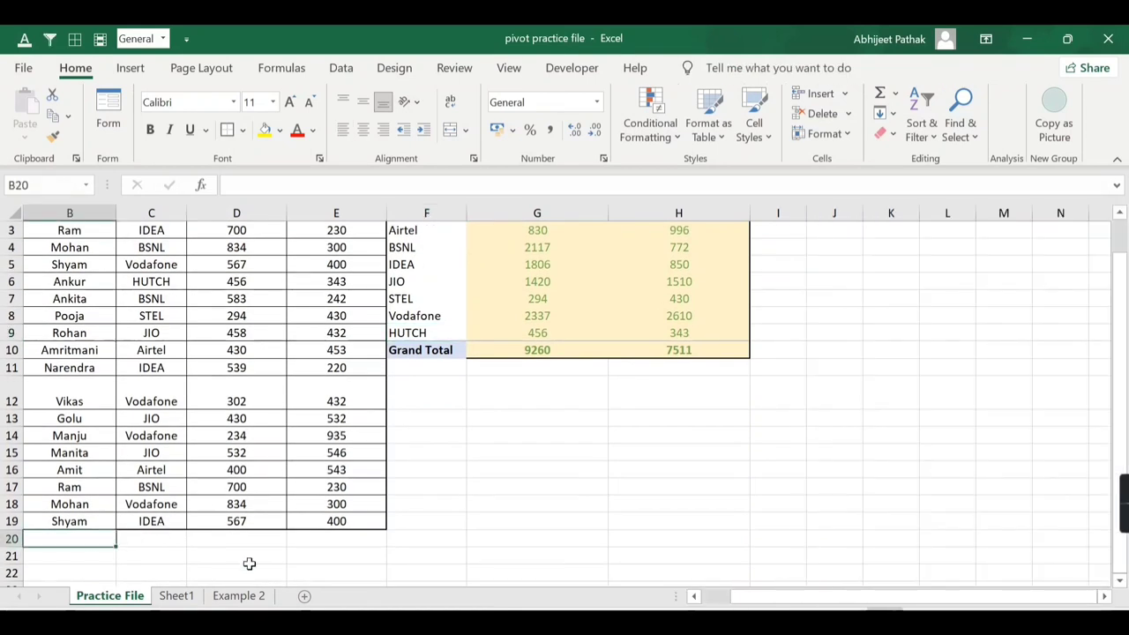
text(ANK)
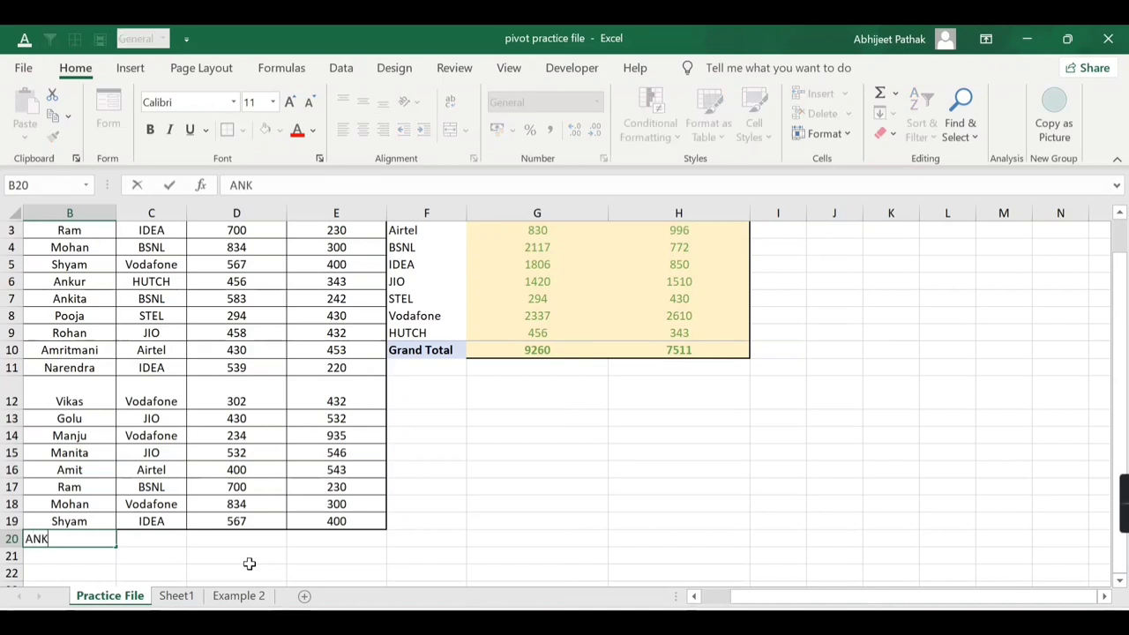
key(BackSpace)
key(BackSpace)
text(TA KU)
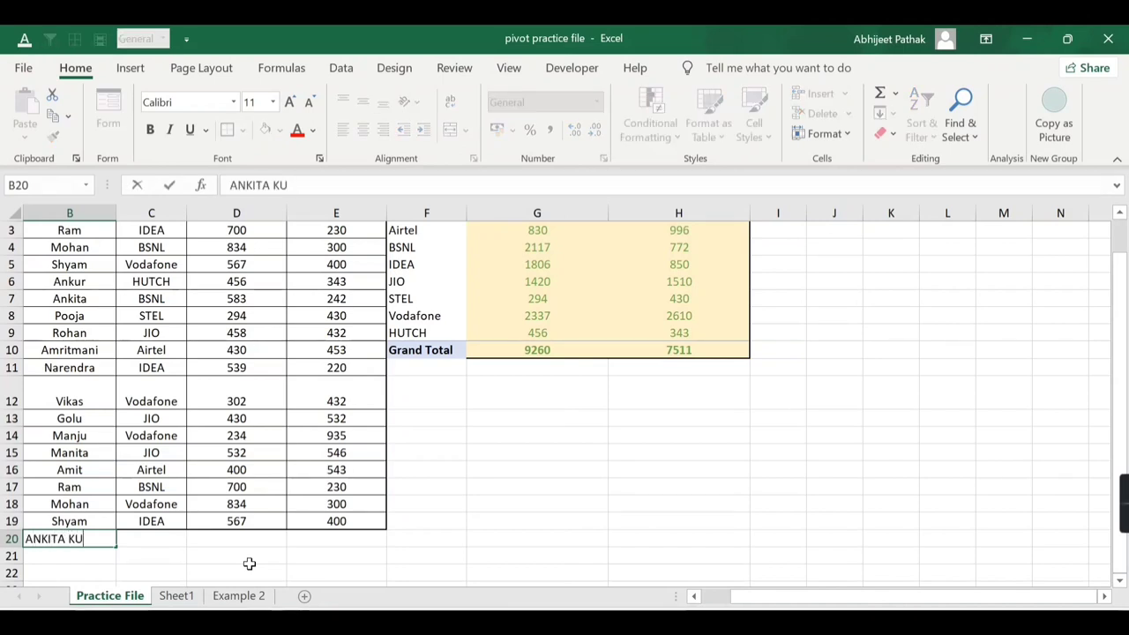
text(MARI)
key(Tab)
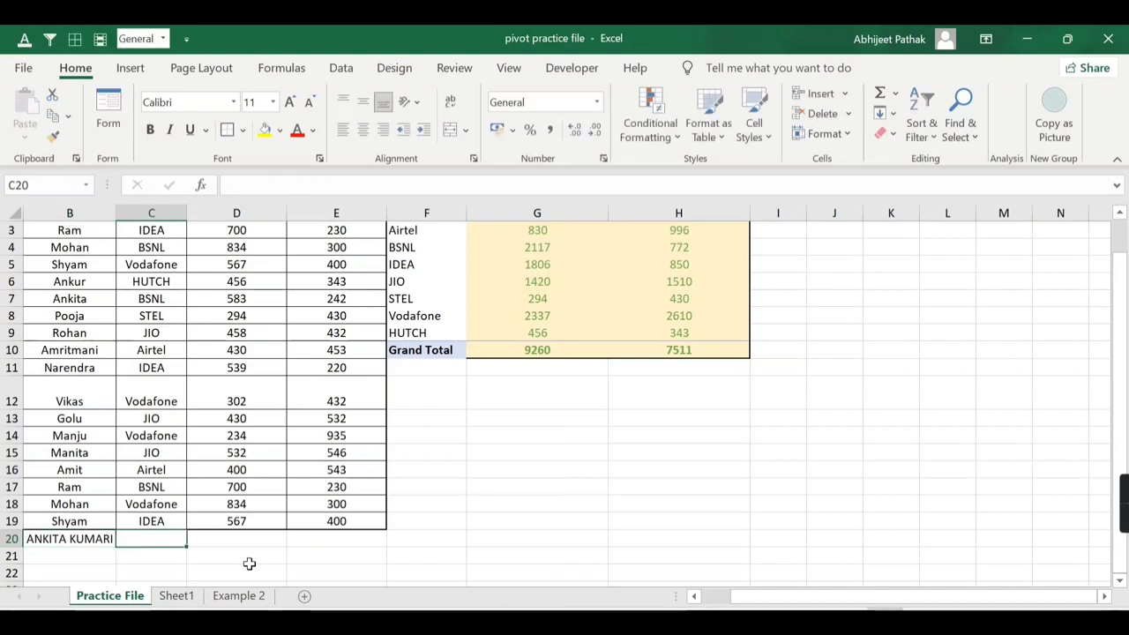
text(HUTCH)
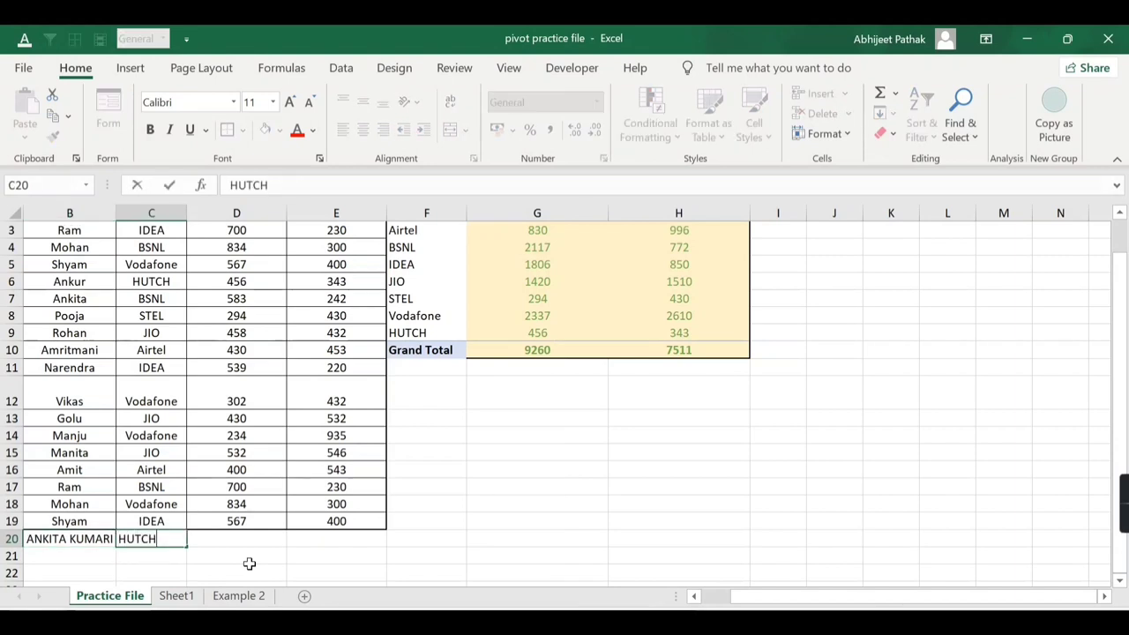
key(Tab)
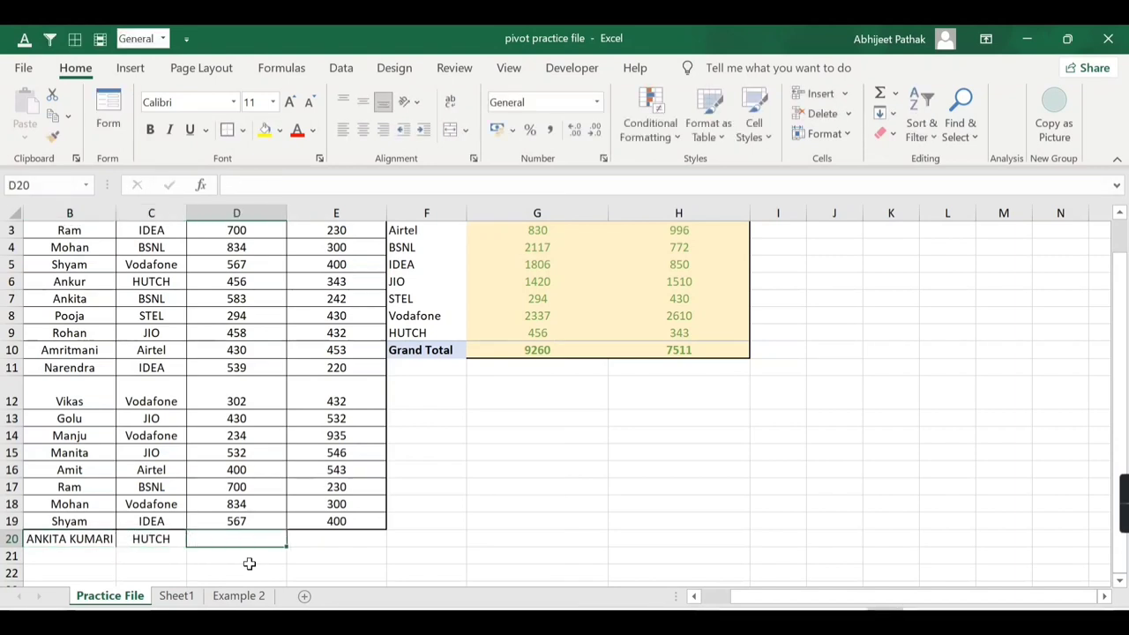
text(789)
key(Tab)
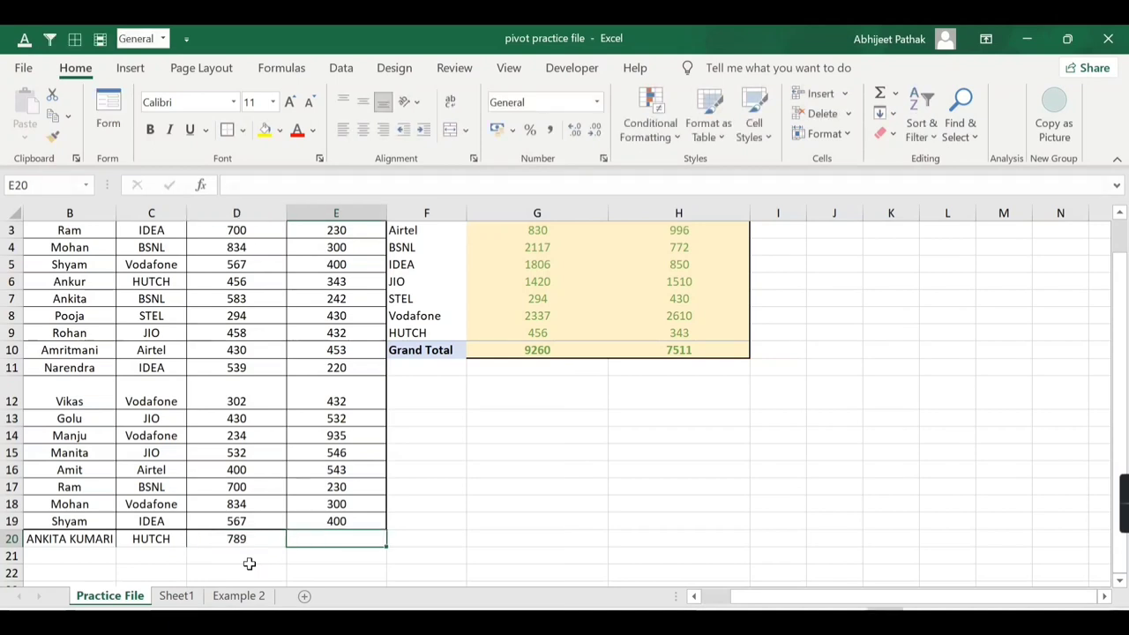
text(890)
key(Left)
key(Left)
key(Left)
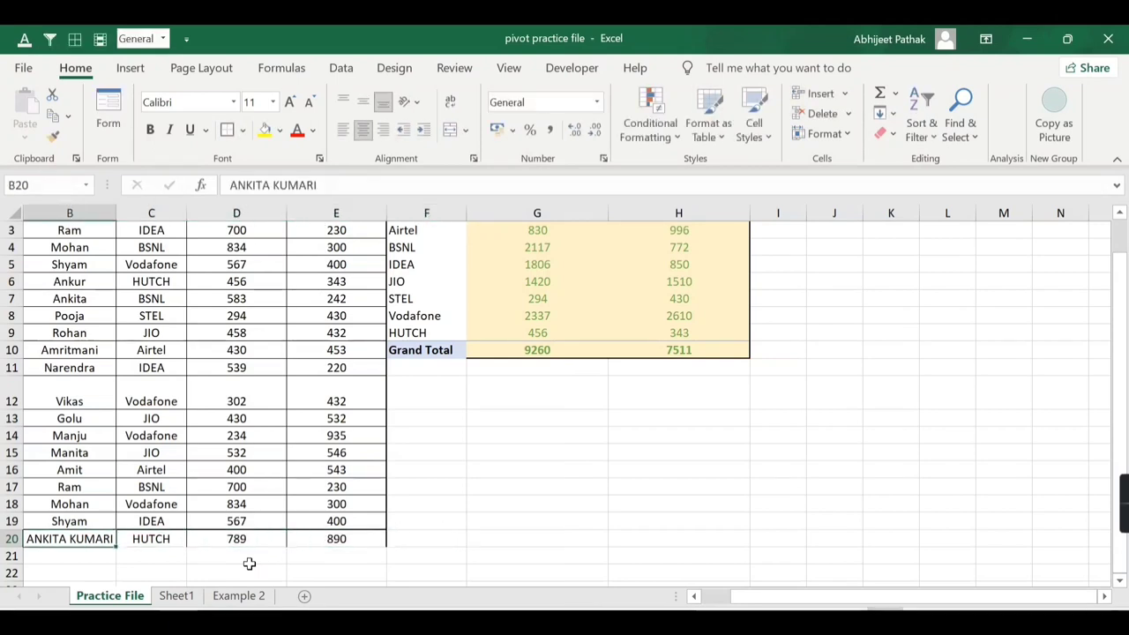
Step: Change the new row's company in C20 to POSTPAID
scroll(167, 554, up, 1)
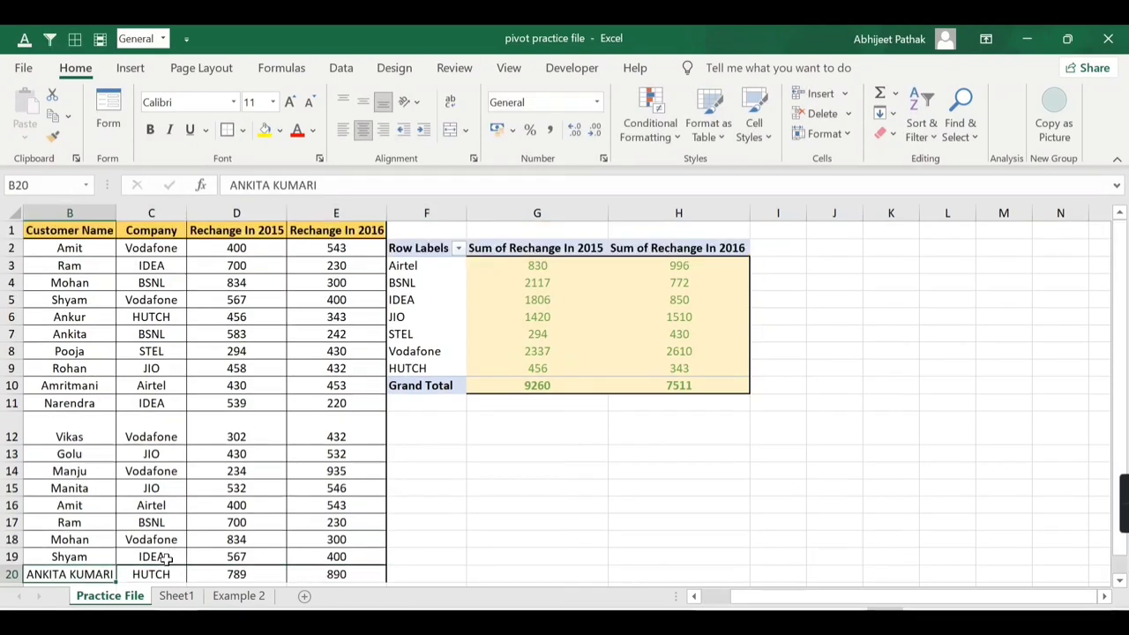
click(164, 575)
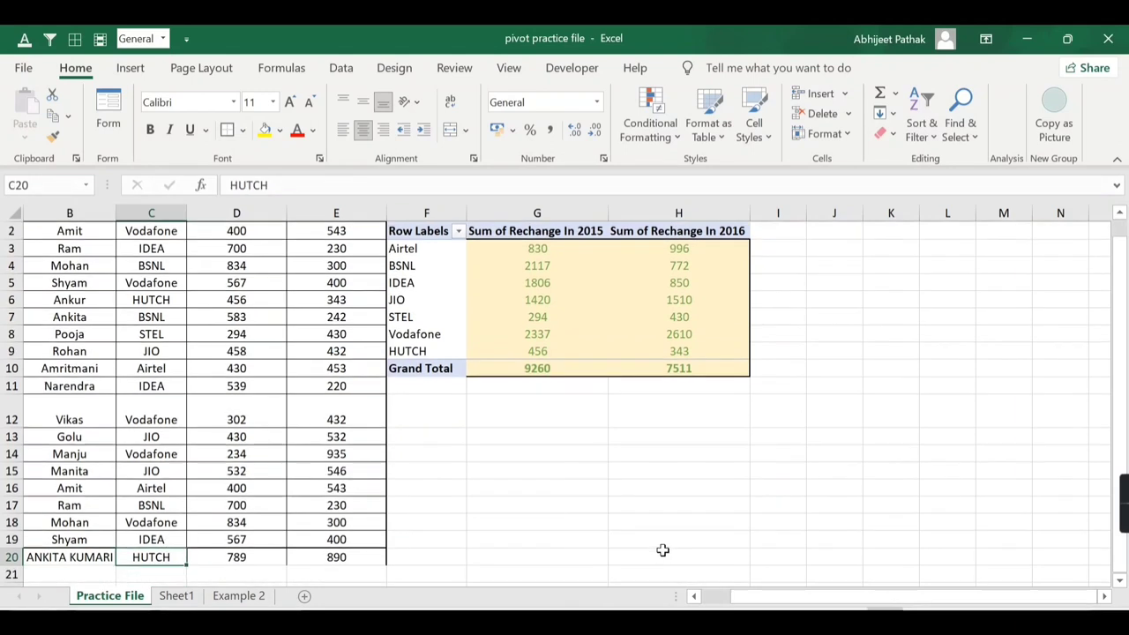
scroll(661, 550, down, 1)
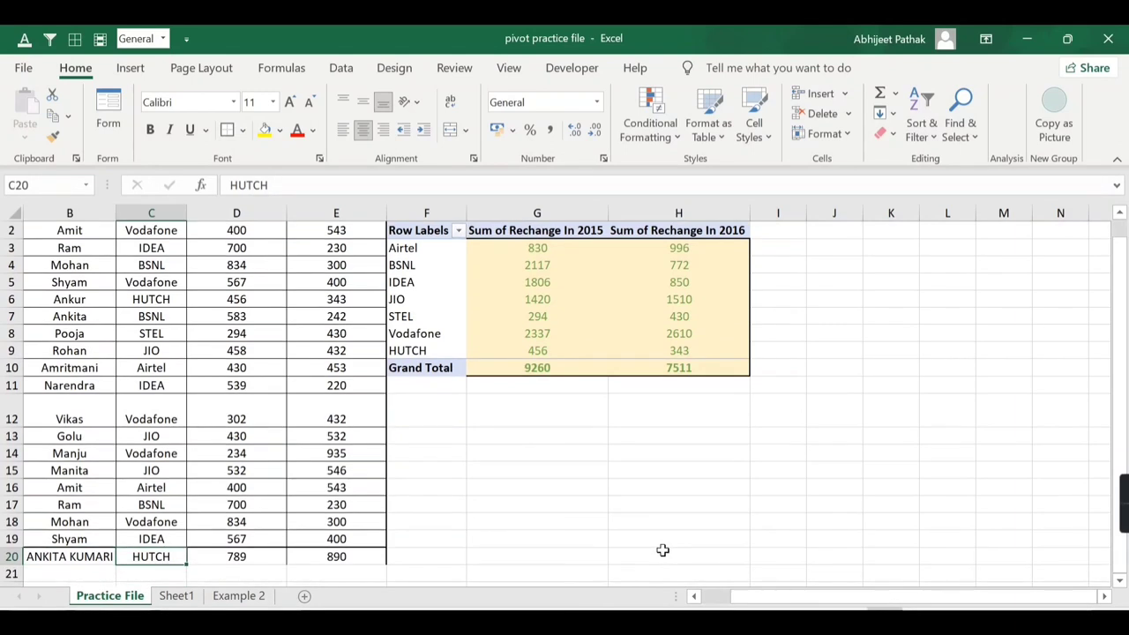
text(POSTPAID)
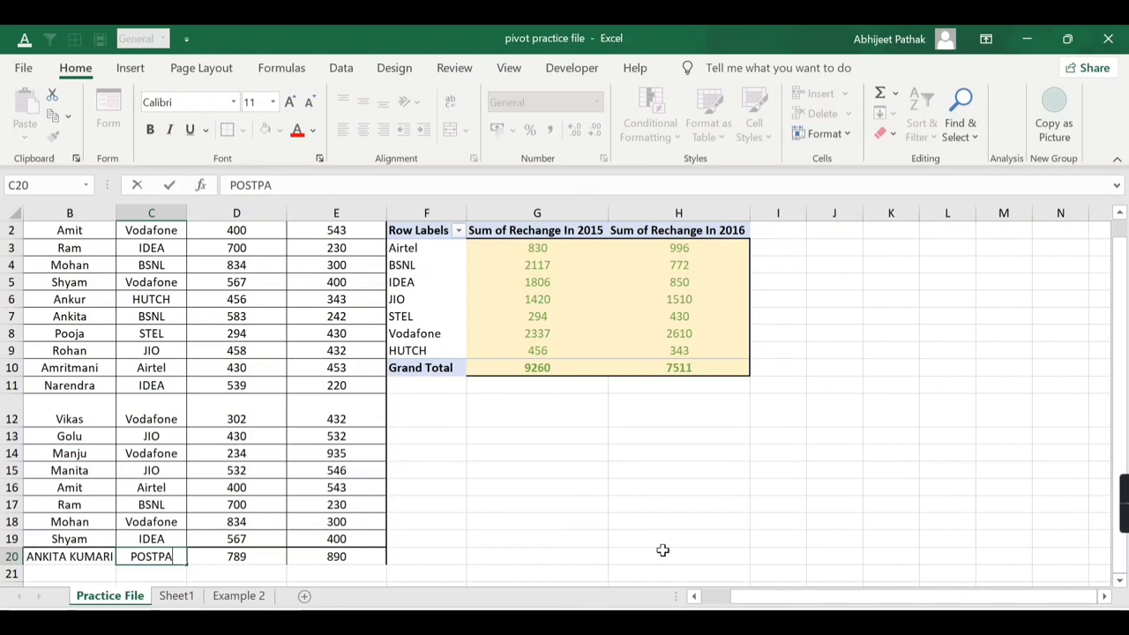
key(ctrl+Return)
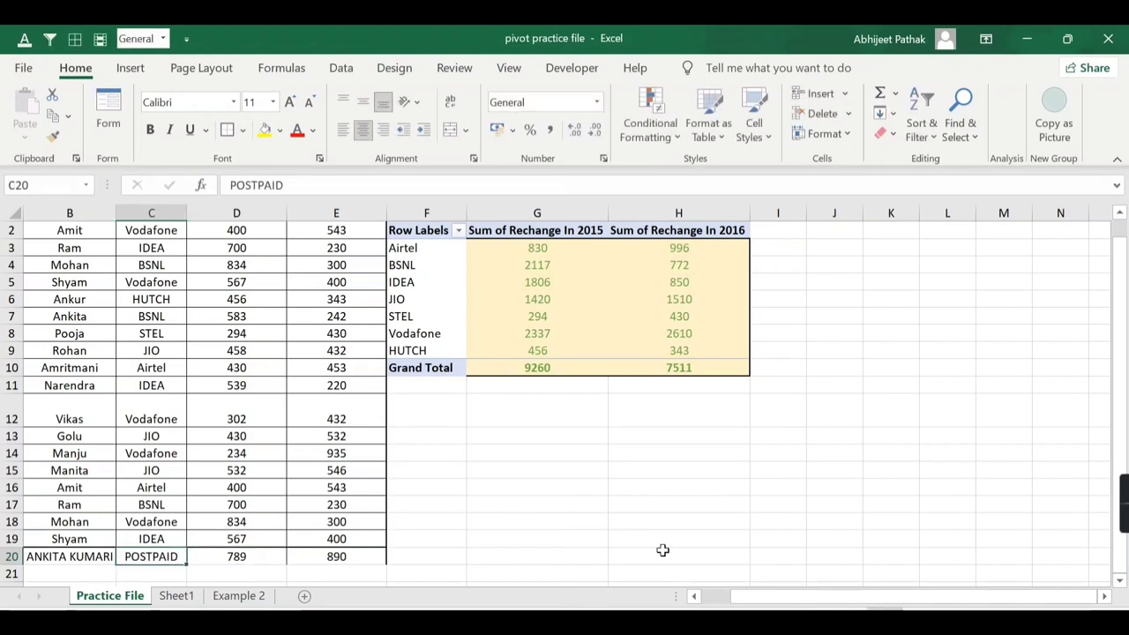
scroll(587, 432, up, 1)
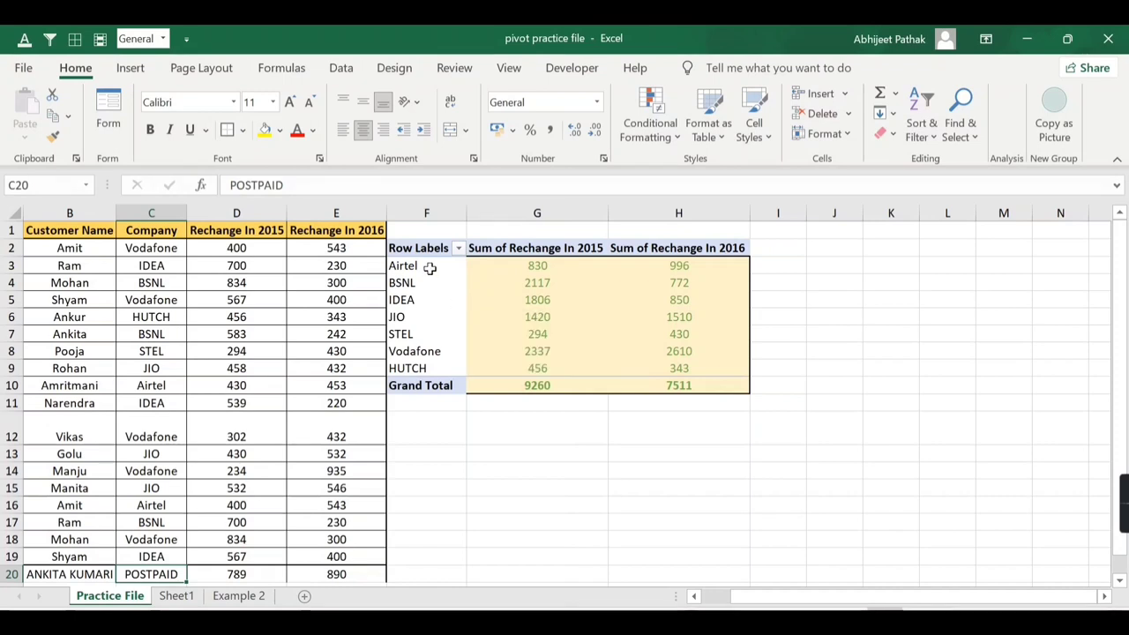
Step: Reselect the pivot's source range as A1:E21 to include row 20, so totals become 10049 and 8401
click(429, 265)
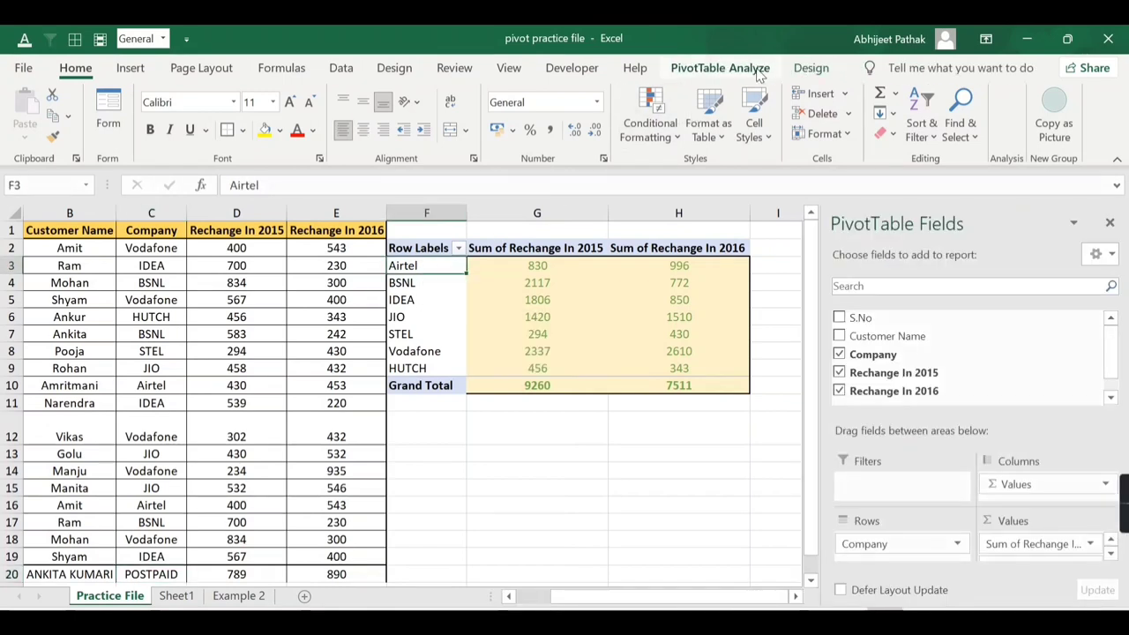
click(719, 68)
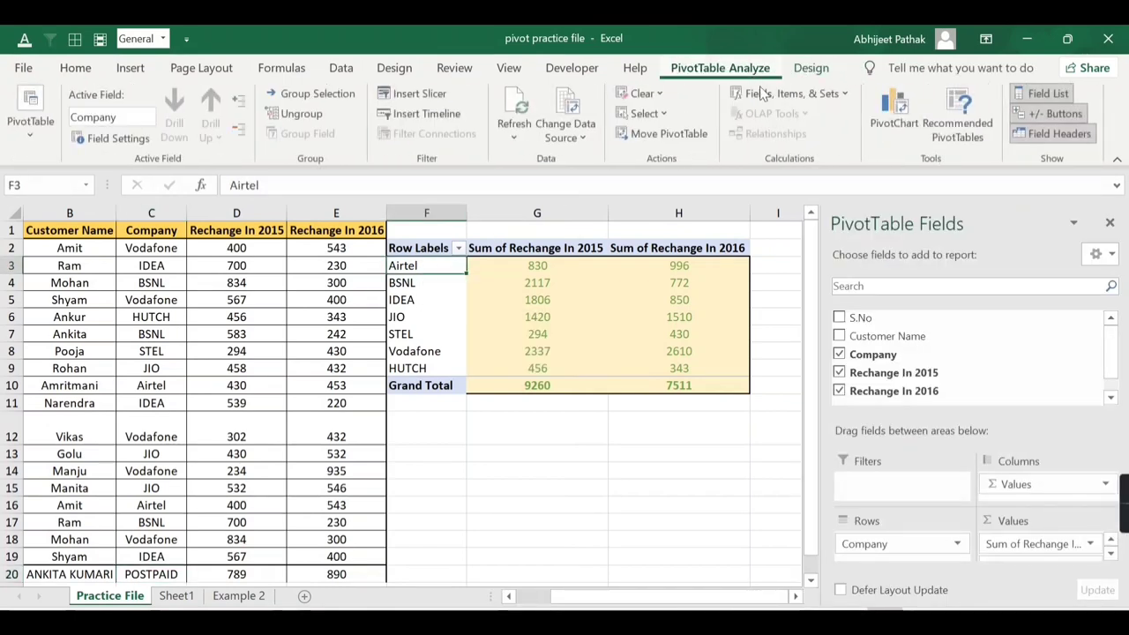
click(569, 137)
click(608, 163)
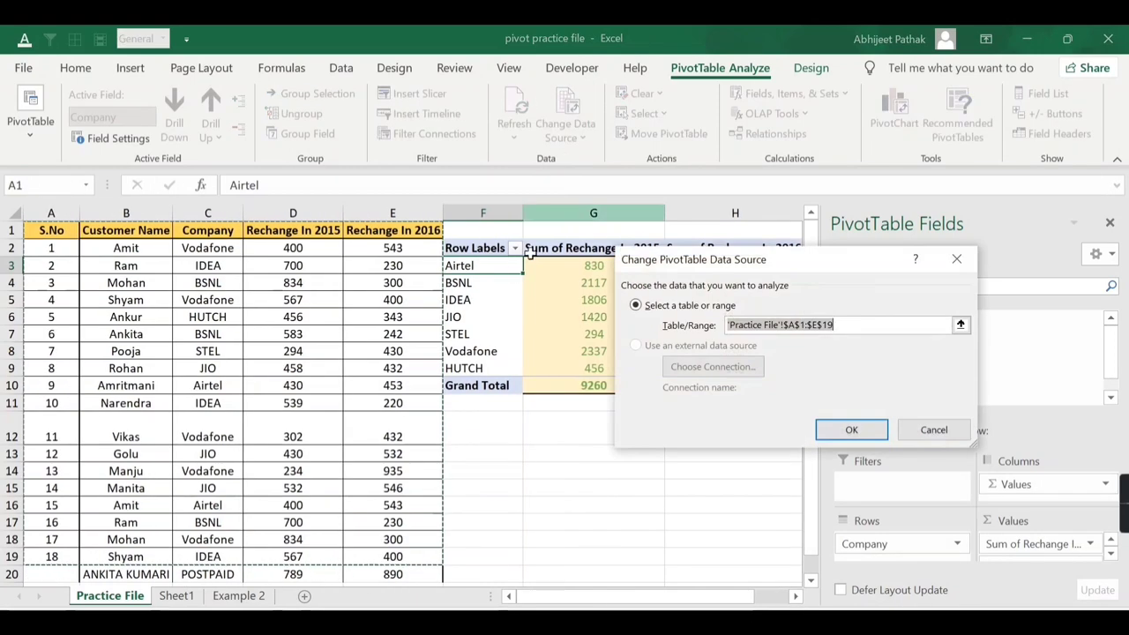
scroll(423, 383, down, 1)
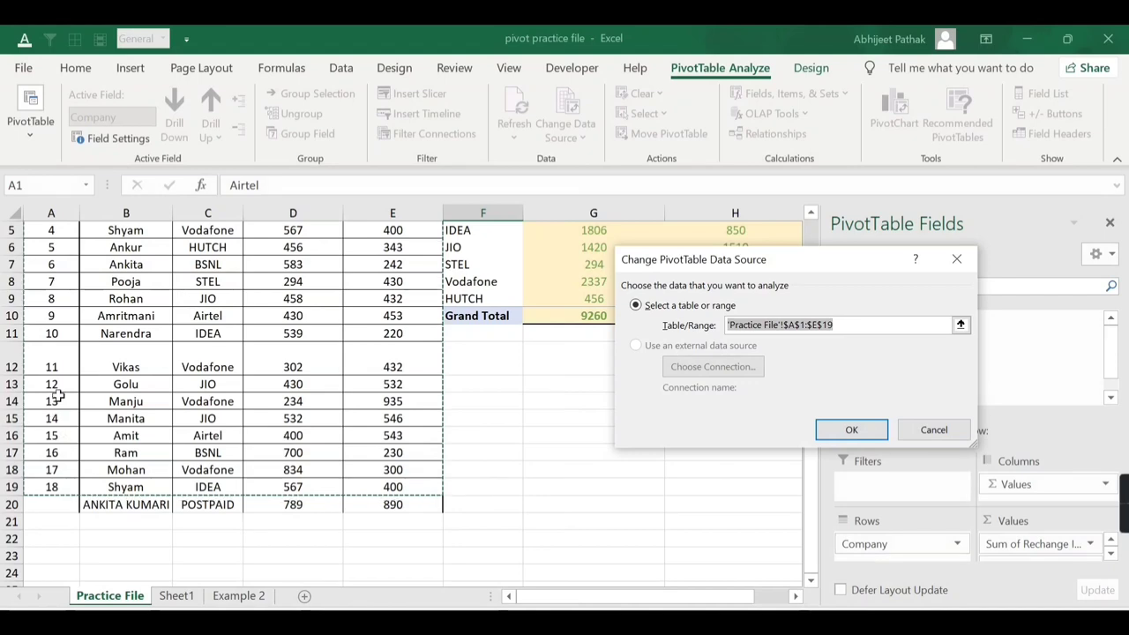
scroll(70, 318, up, 2)
scroll(104, 430, down, 2)
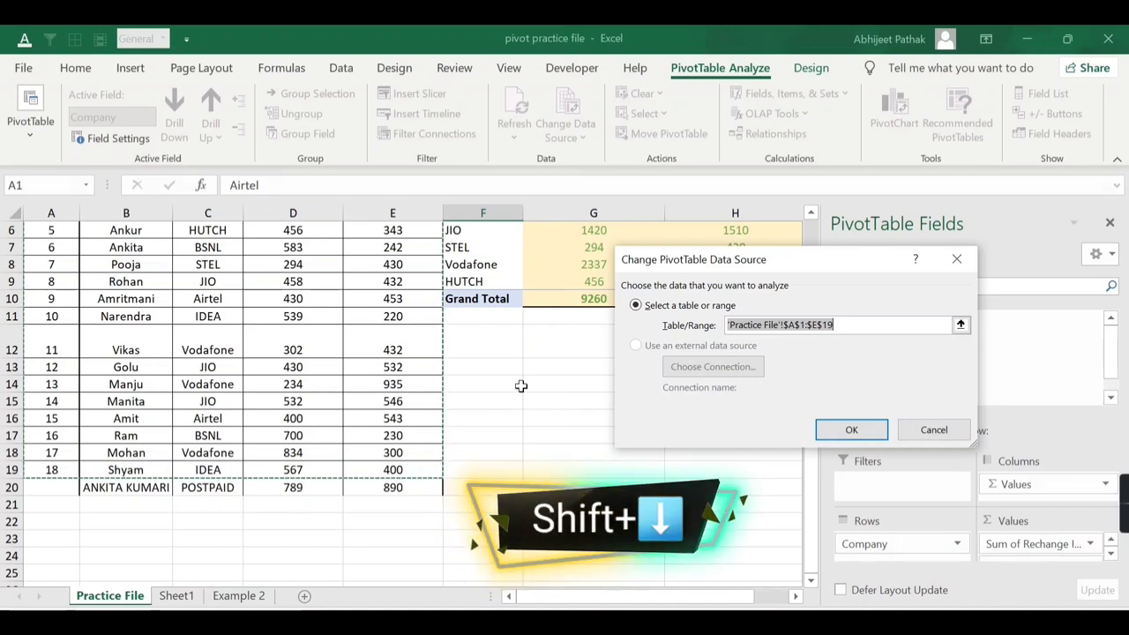
key(shift+Down)
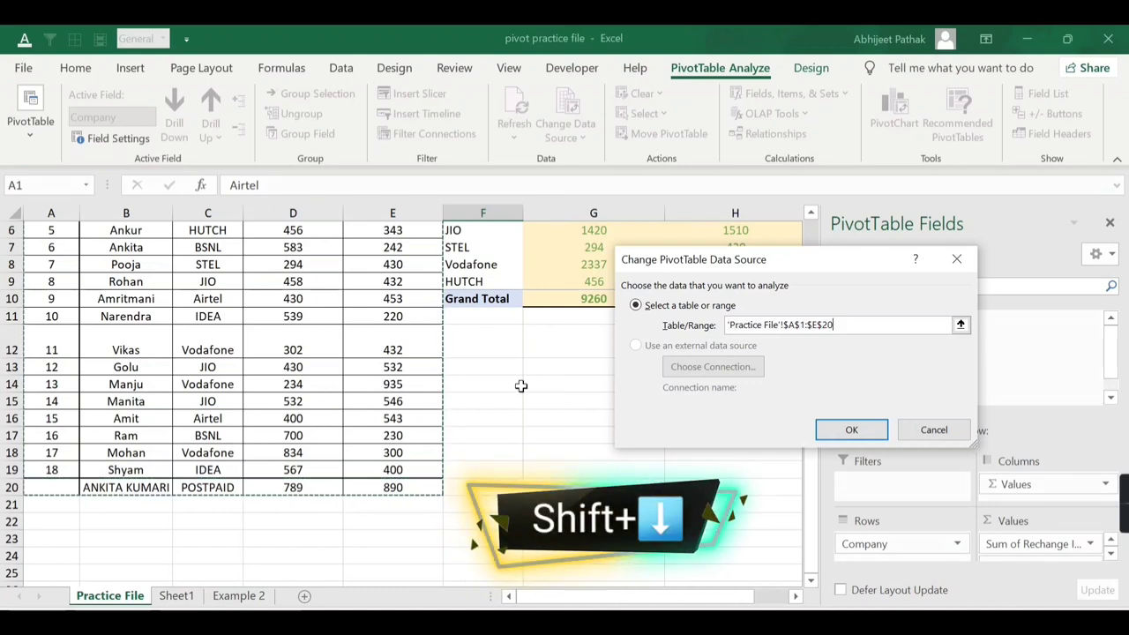
key(shift+Up)
scroll(291, 439, up, 2)
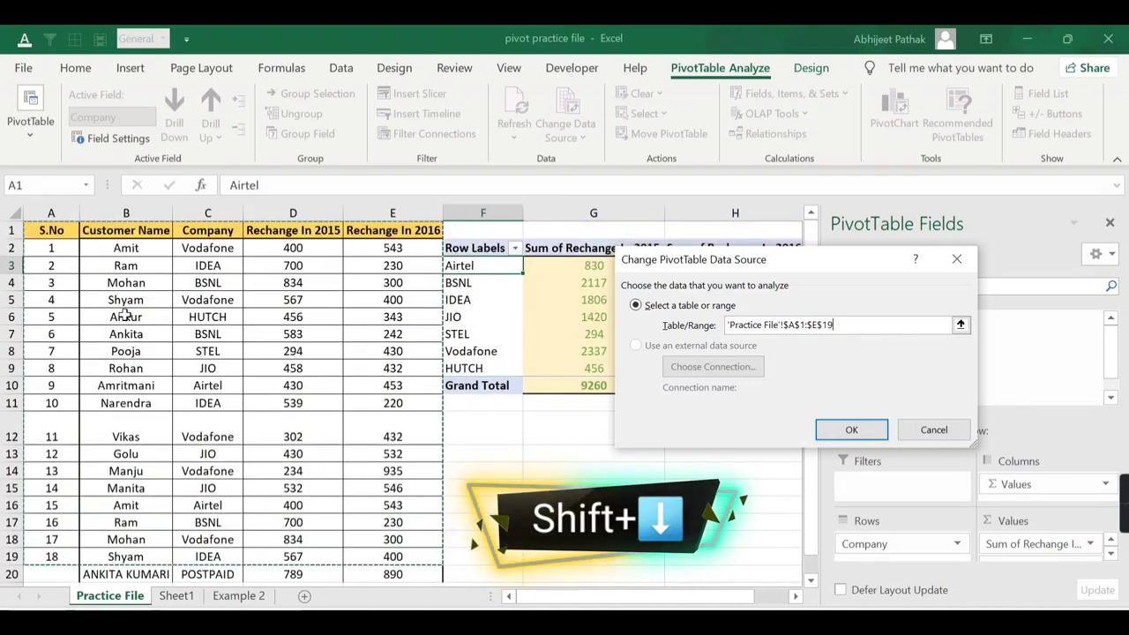
drag(54, 231, 427, 470)
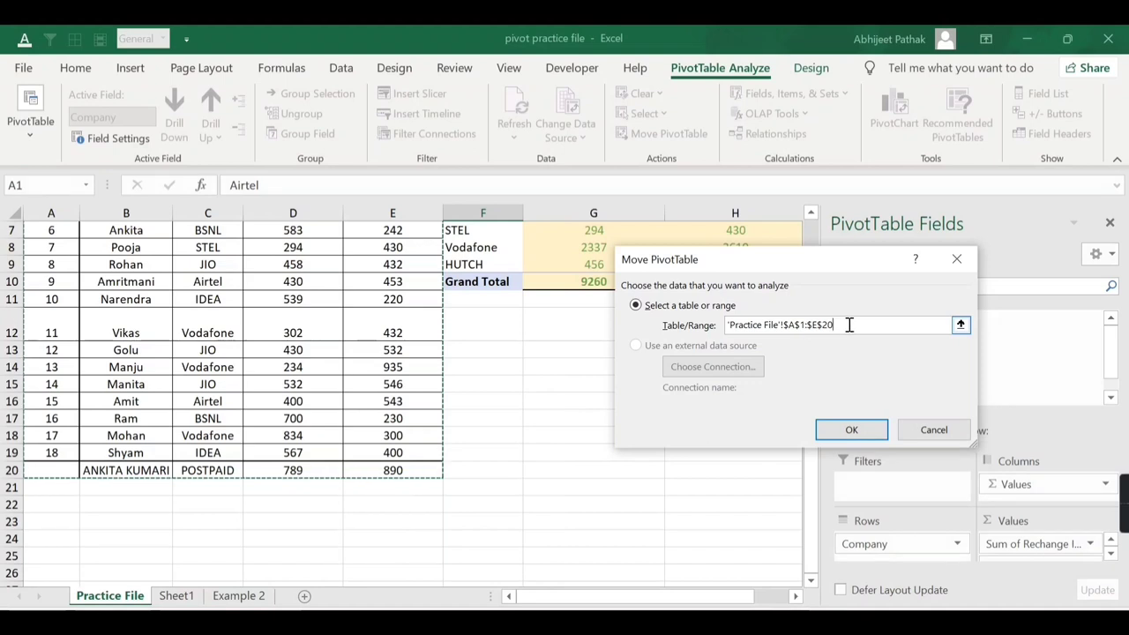
click(854, 429)
scroll(678, 393, up, 2)
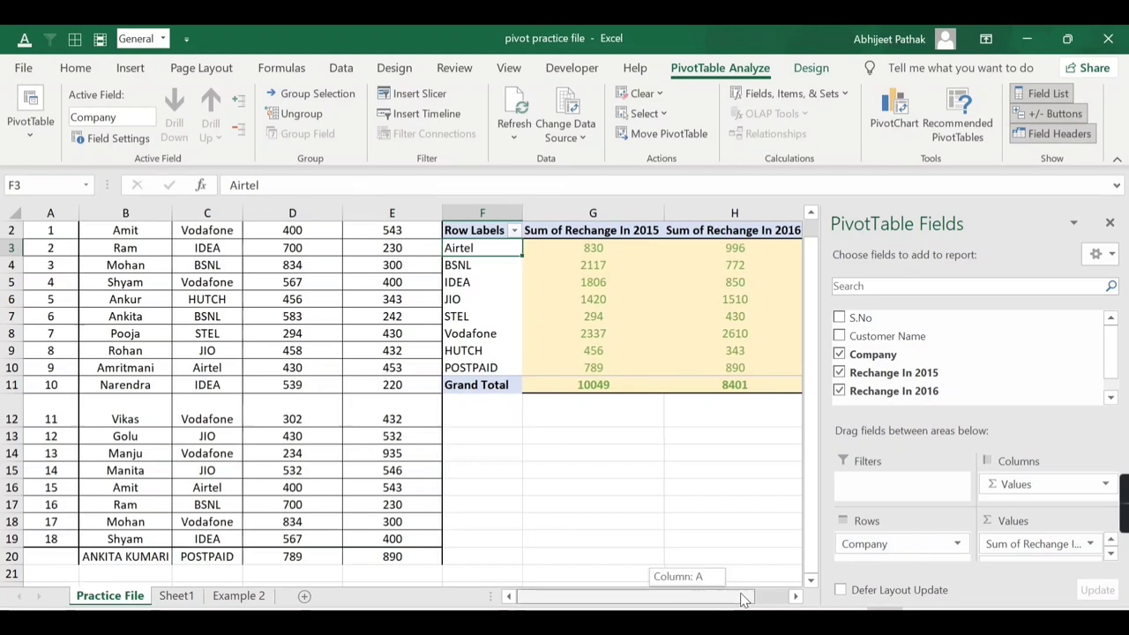
drag(696, 596, 729, 596)
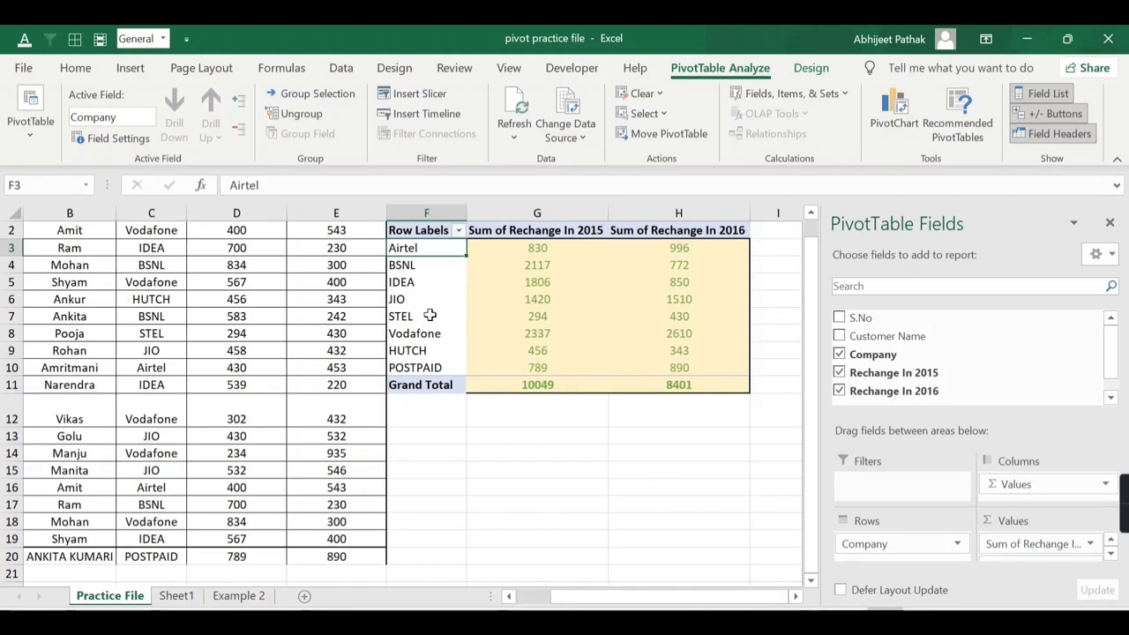
Step: Refresh the pivot and sort the company rows A to Z
right_click(436, 247)
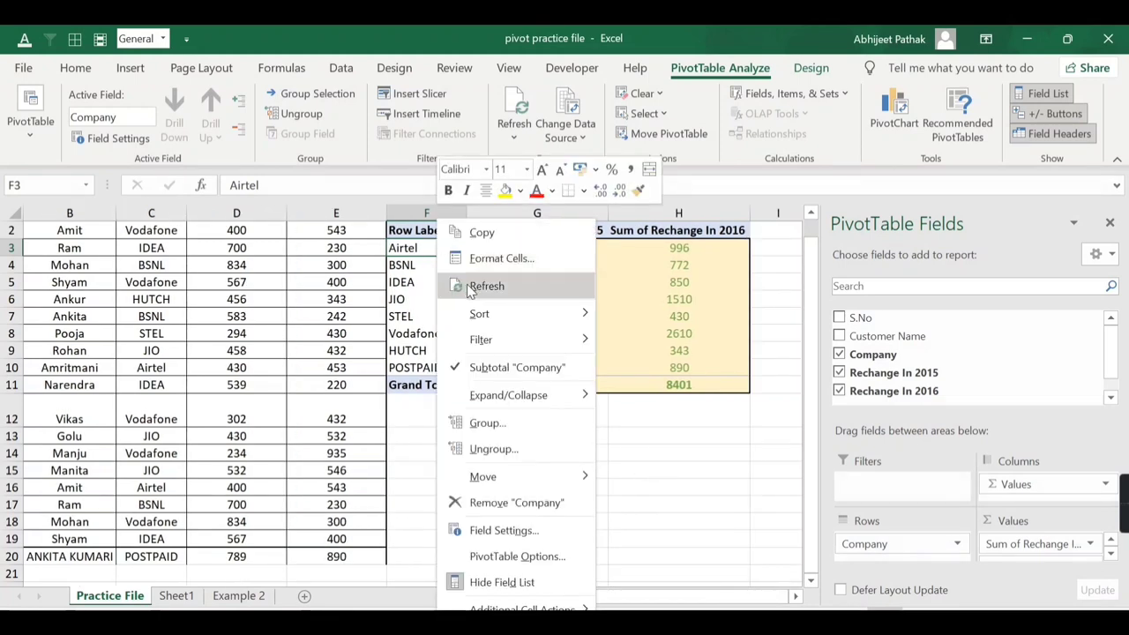
click(466, 217)
scroll(473, 303, up, 1)
scroll(161, 373, down, 1)
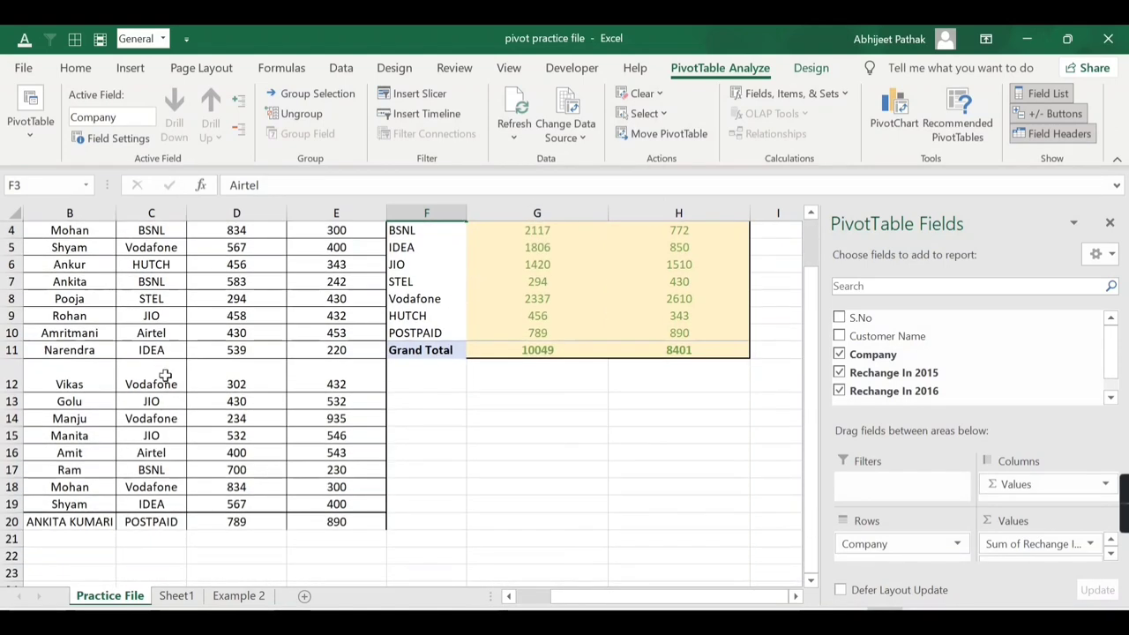
scroll(353, 415, up, 1)
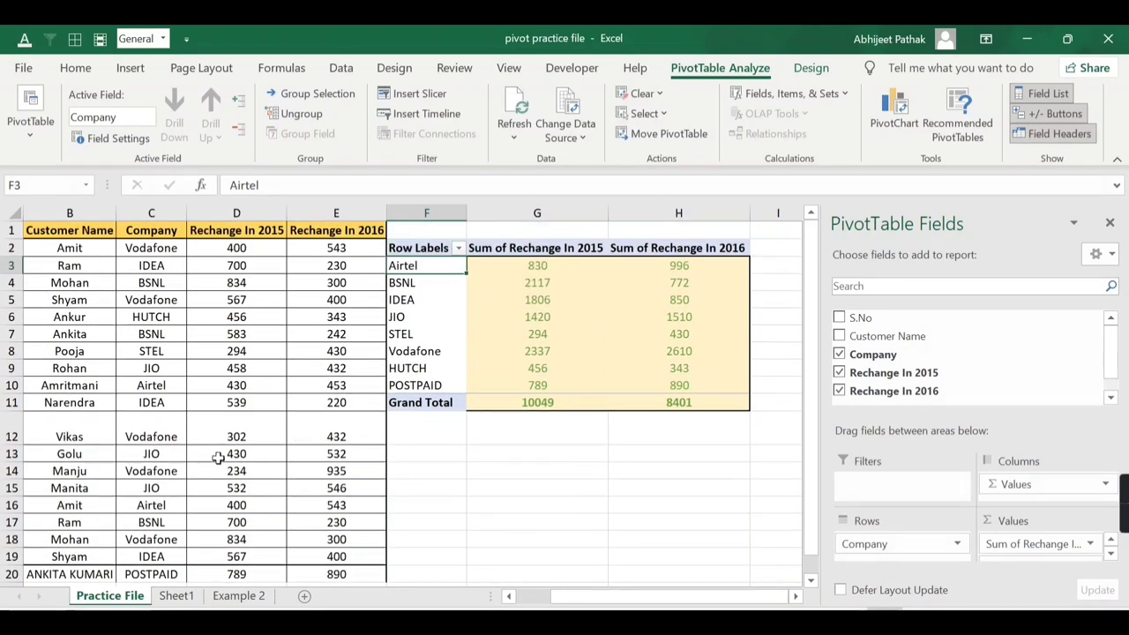
right_click(448, 272)
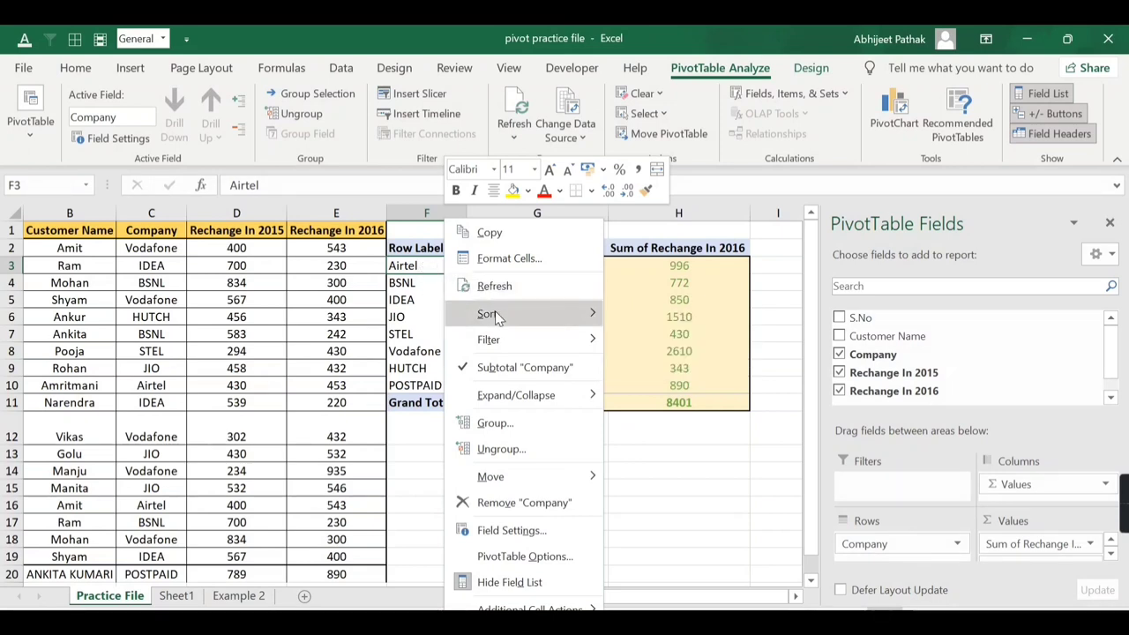
mouse_move(493, 319)
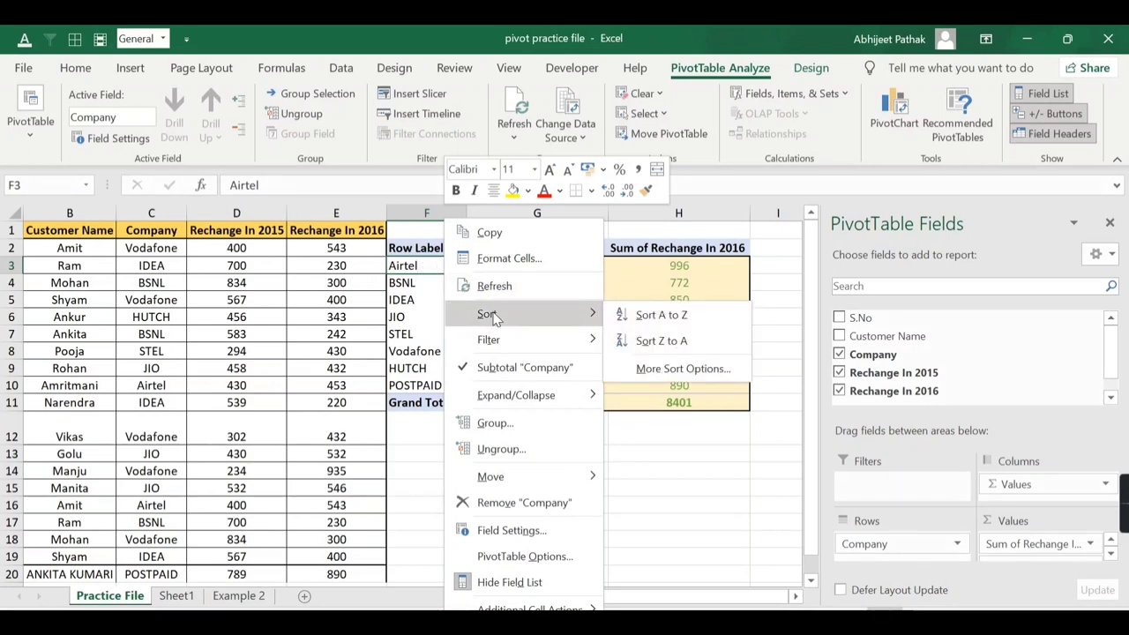
click(427, 270)
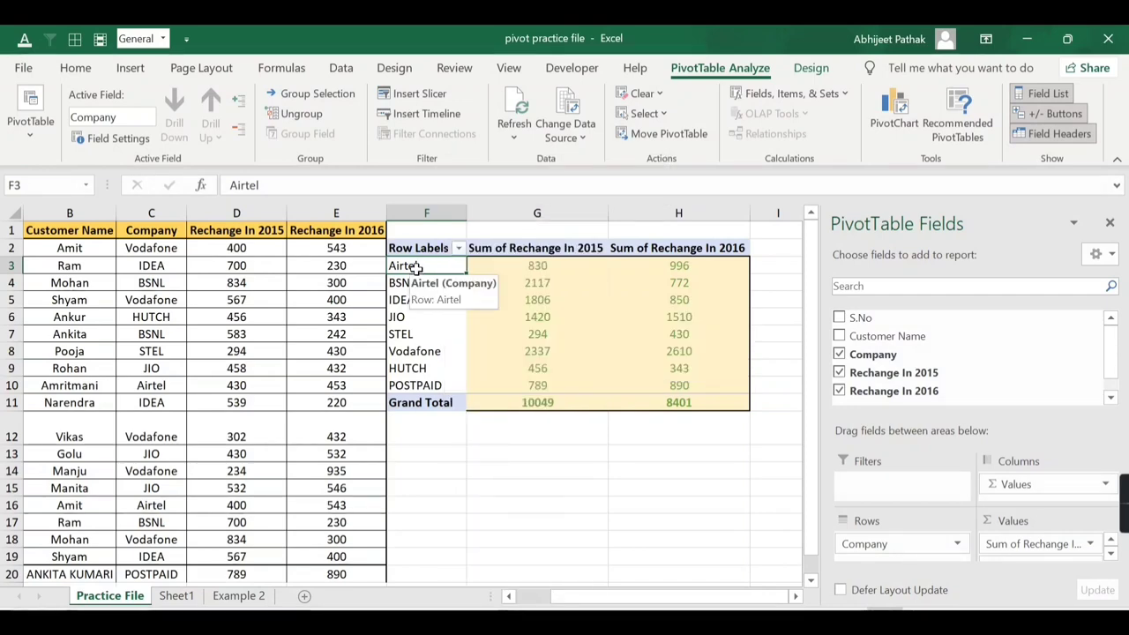
right_click(420, 270)
mouse_move(465, 320)
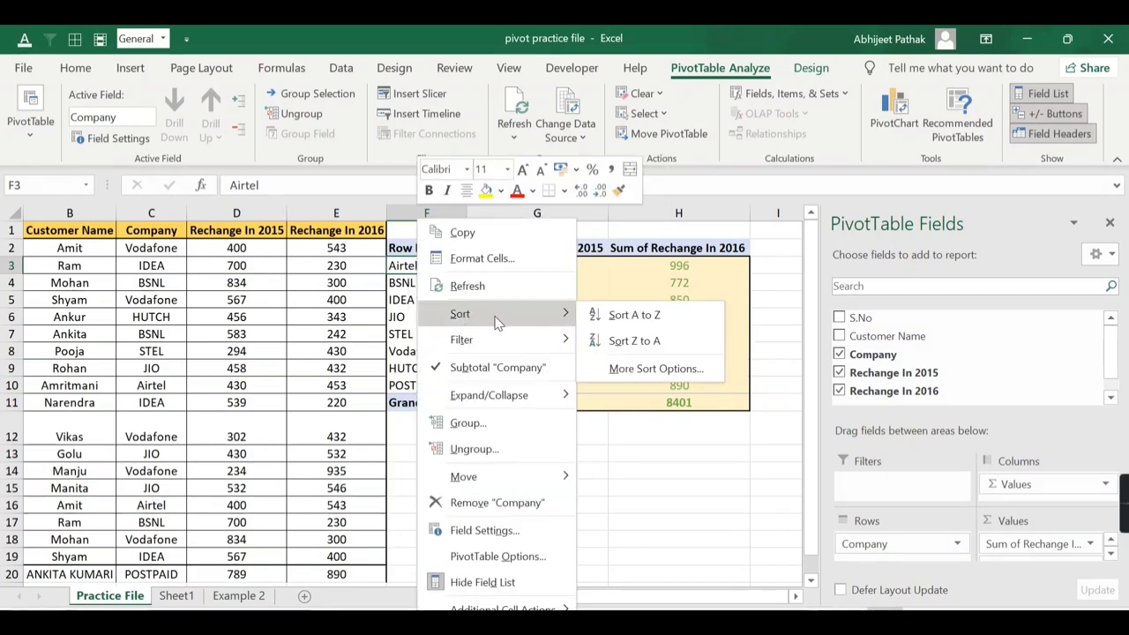
click(656, 319)
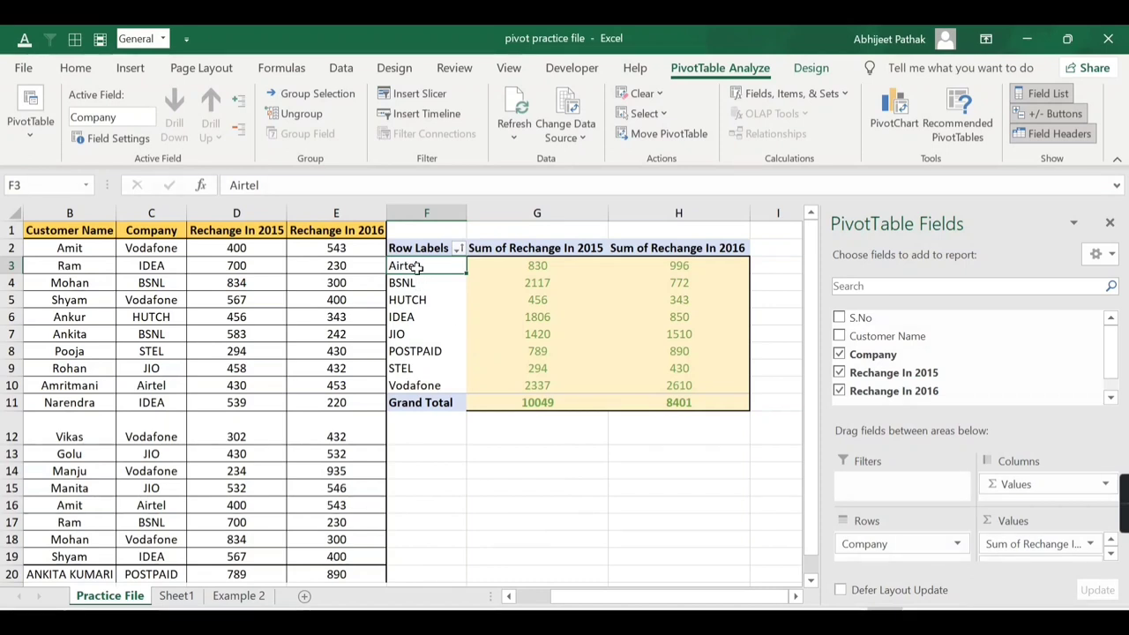
Step: Re-sort the company rows Z to A, from Vodafone down to Airtel
right_click(418, 268)
mouse_move(474, 322)
click(624, 340)
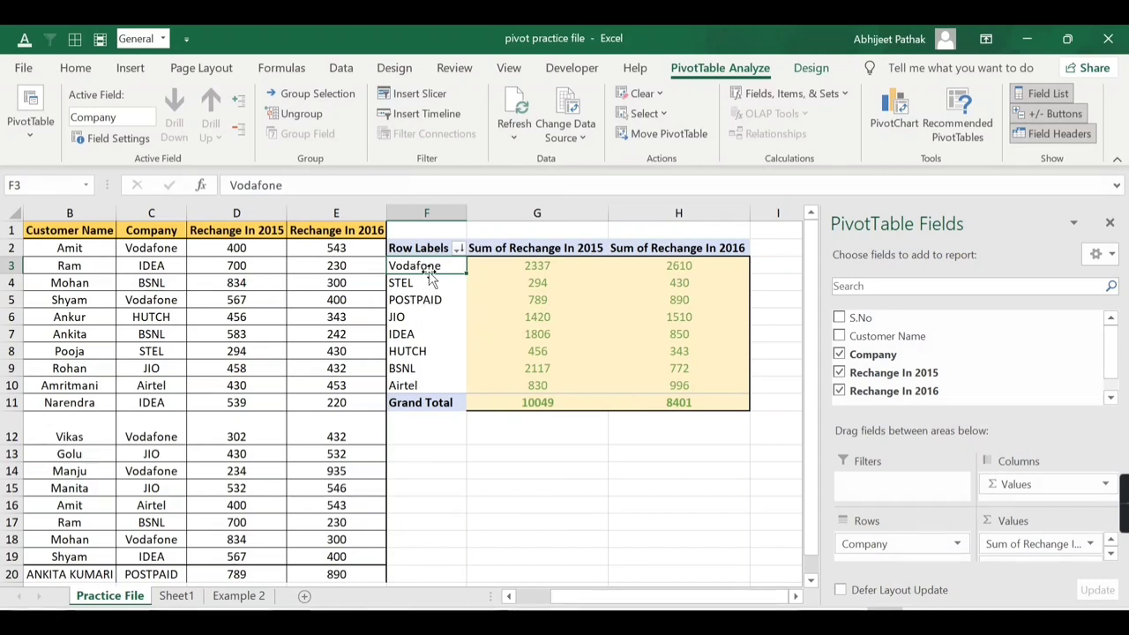
Step: Sort companies ascending by Sum of Rechange In 2015, from STEL (294) to Vodafone (2337)
right_click(430, 276)
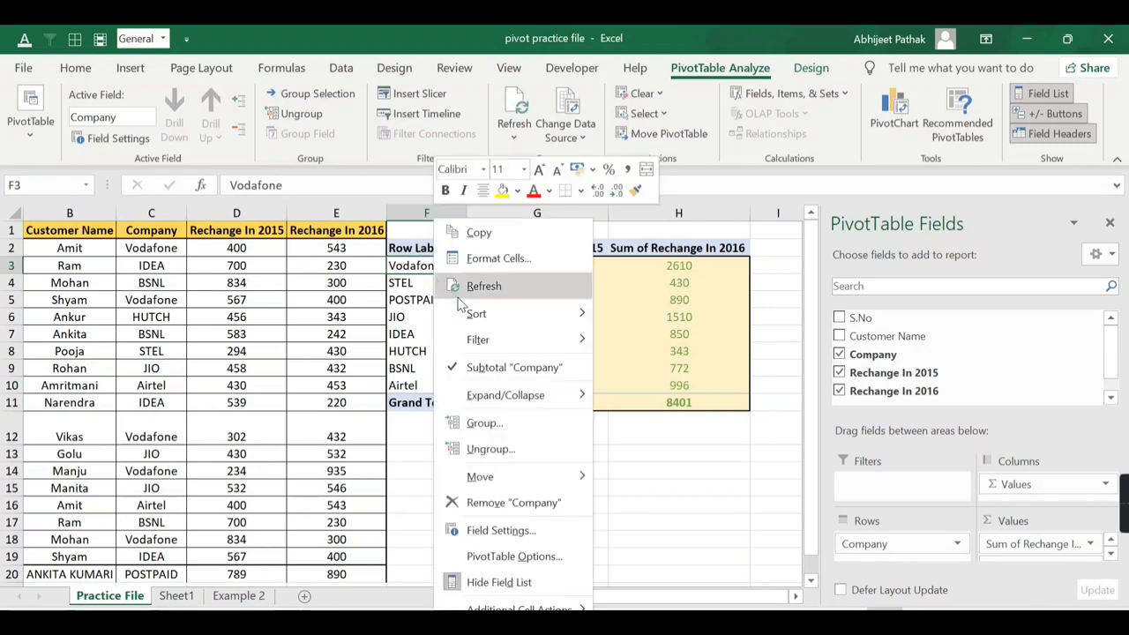
mouse_move(494, 314)
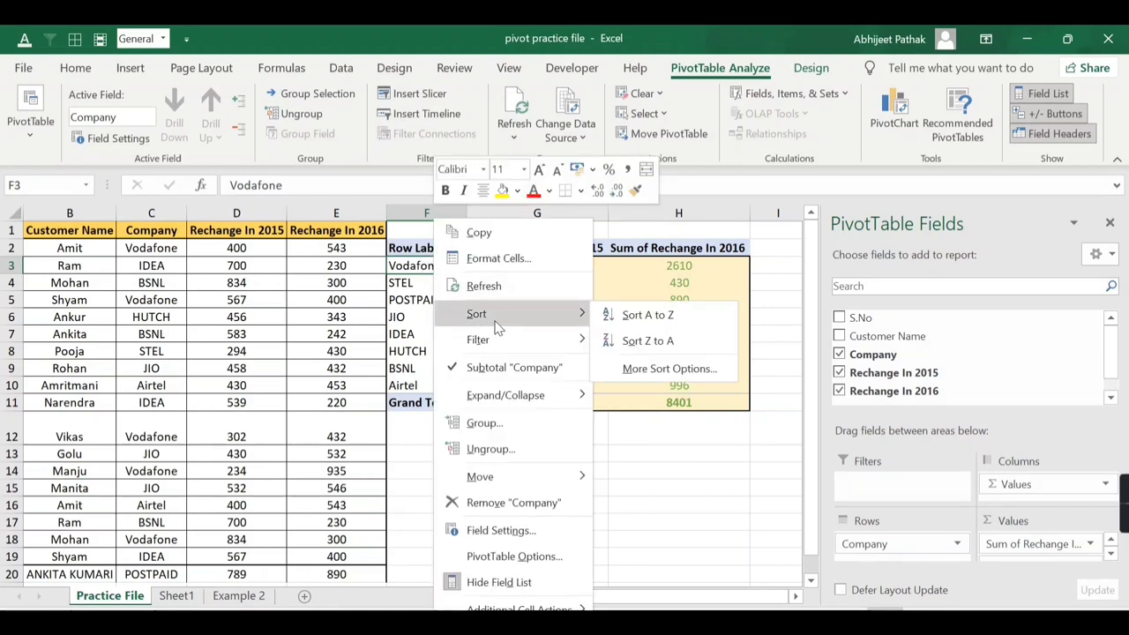
click(646, 368)
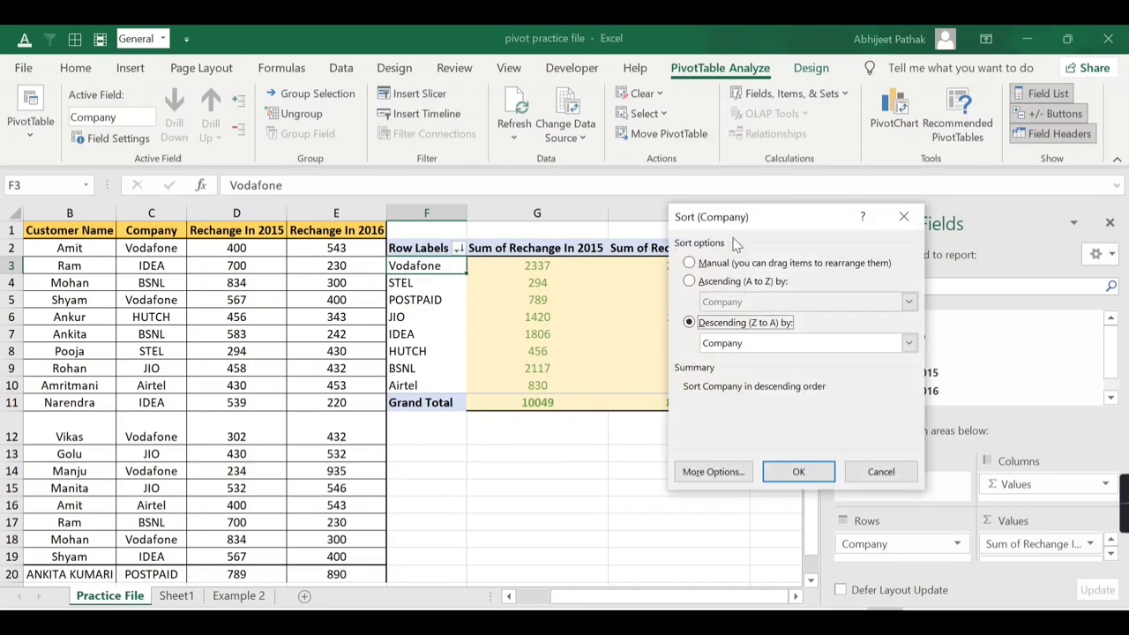
mouse_move(740, 229)
mouse_down()
mouse_move(496, 225)
mouse_move(517, 232)
mouse_up()
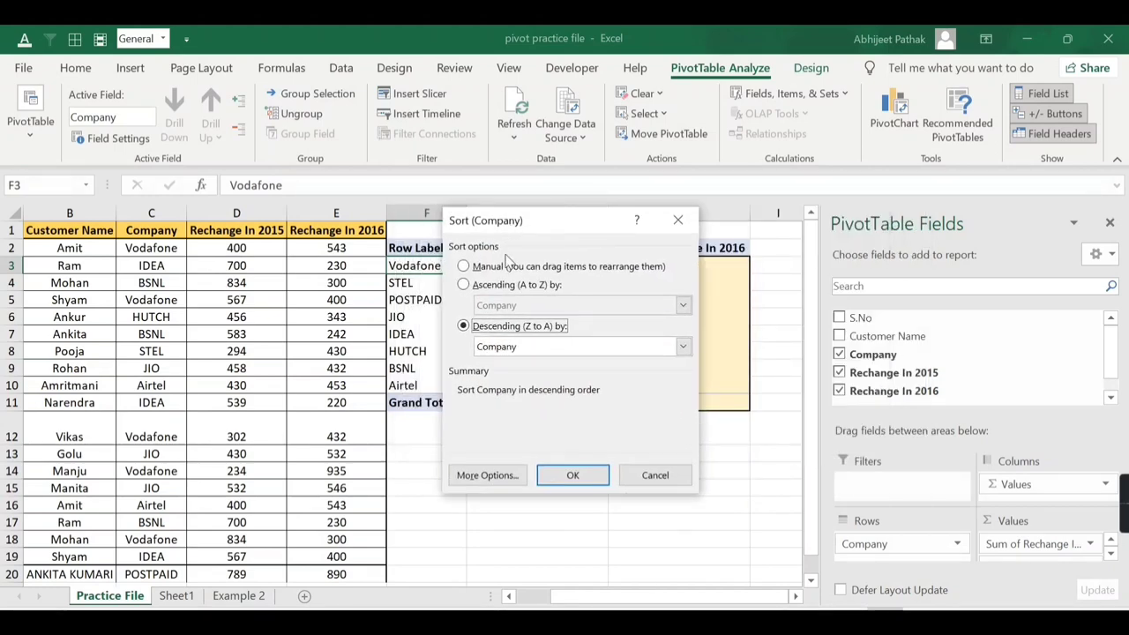
click(474, 285)
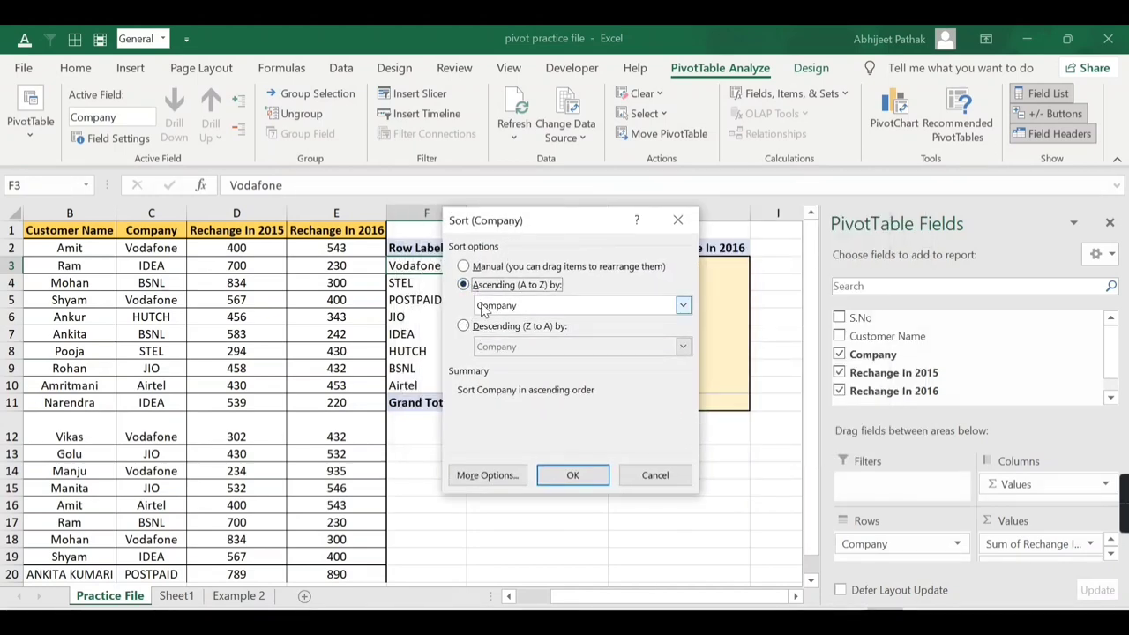
click(564, 307)
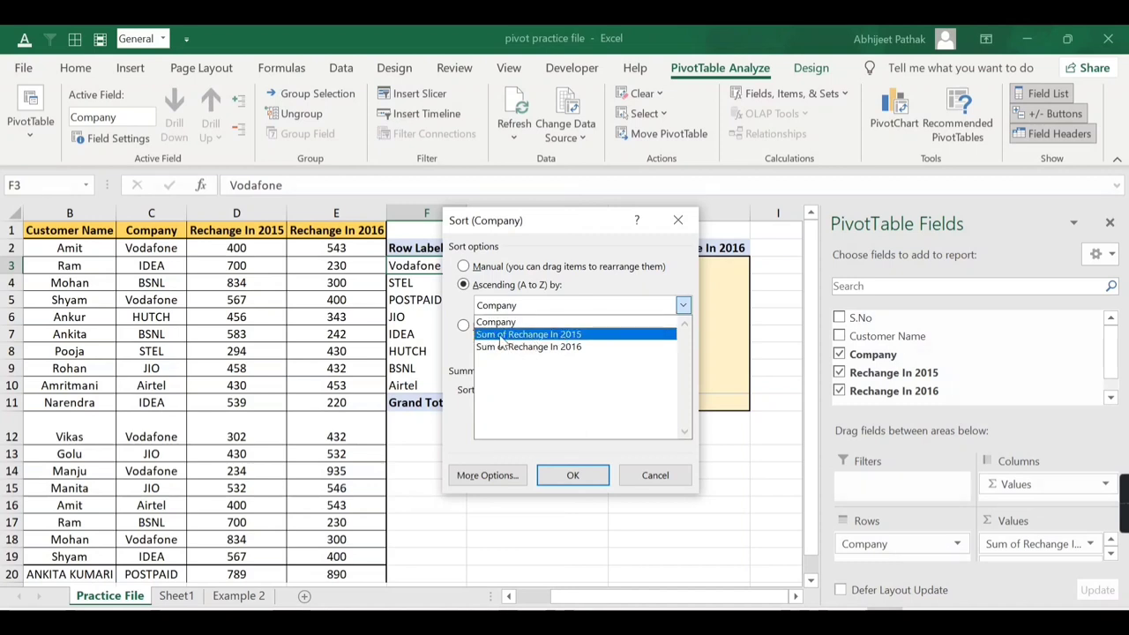
click(574, 336)
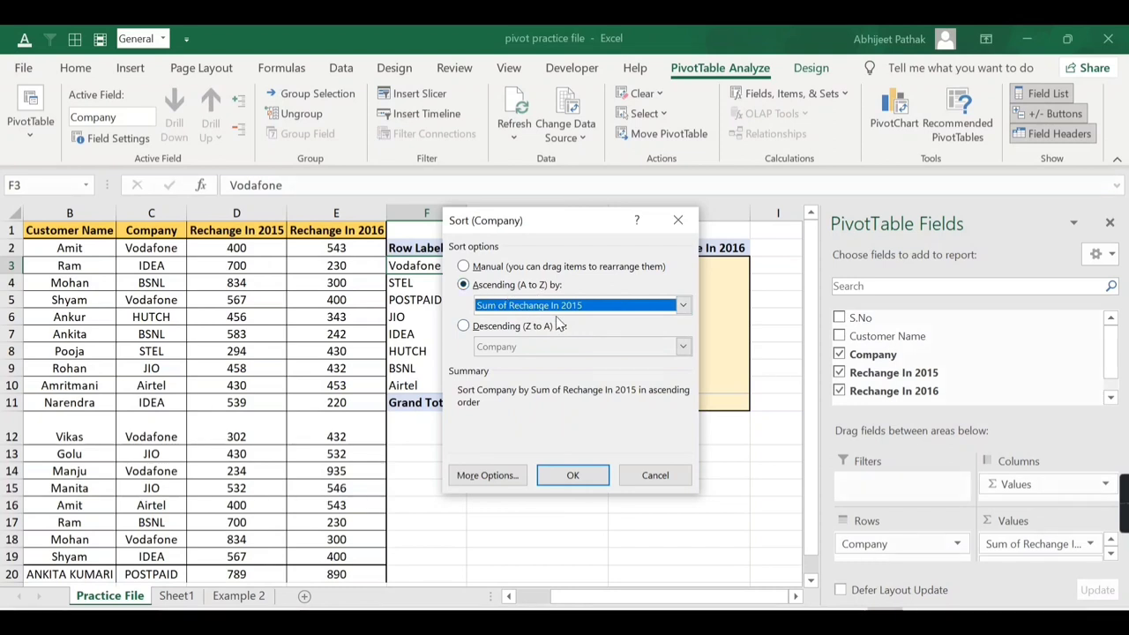
click(574, 473)
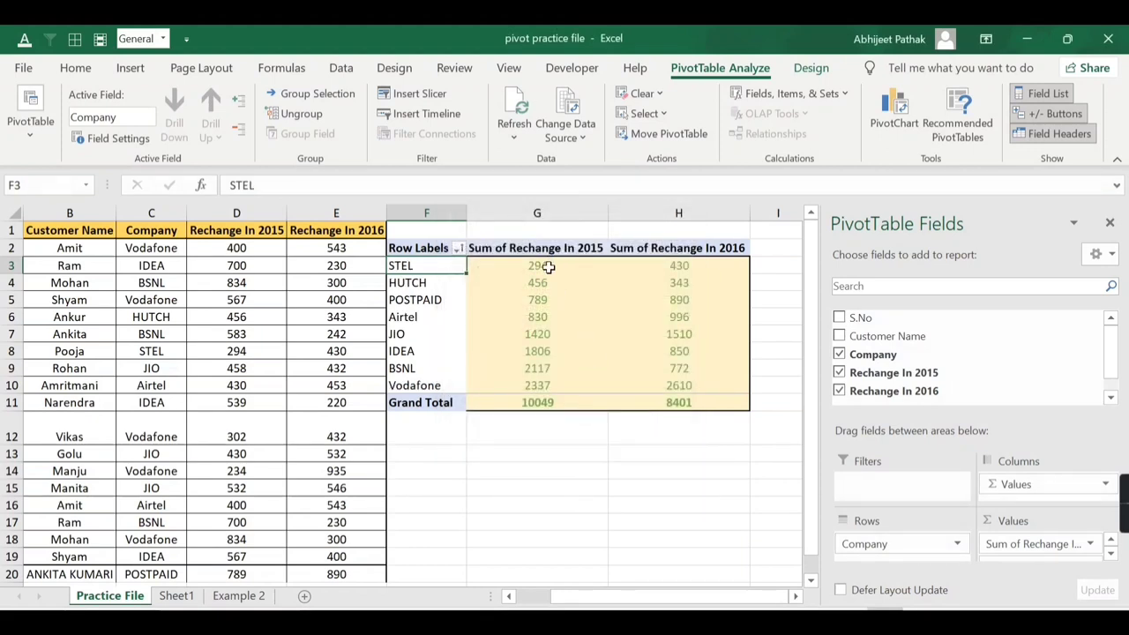
Step: Sort companies ascending by Sum of Rechange In 2016, from HUTCH (343) to Vodafone (2610)
right_click(446, 269)
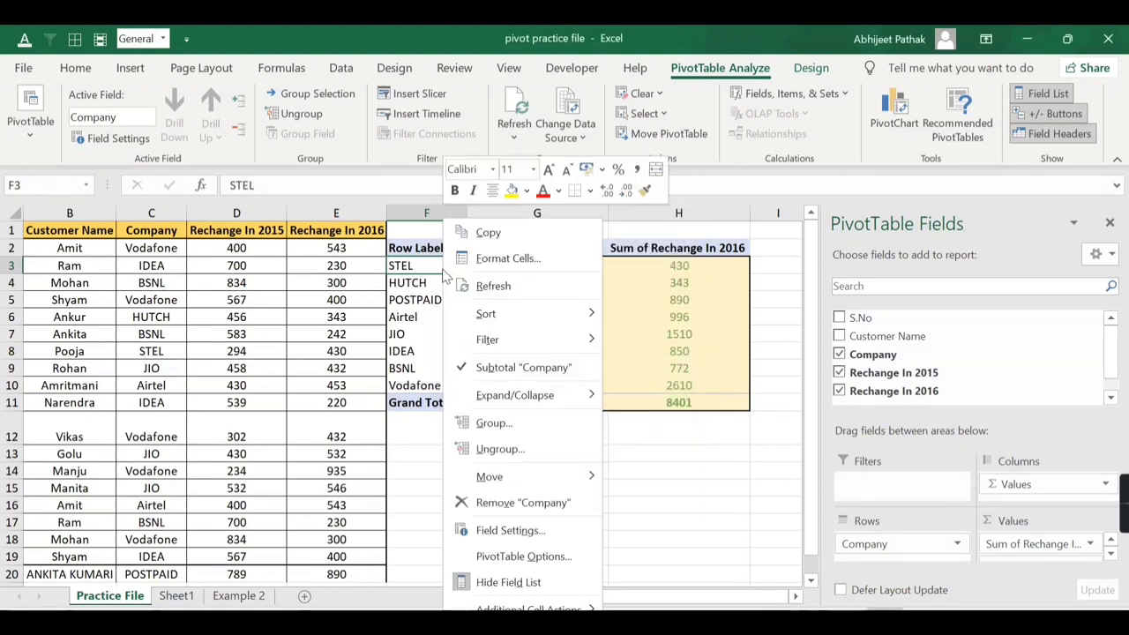
mouse_move(568, 323)
click(648, 369)
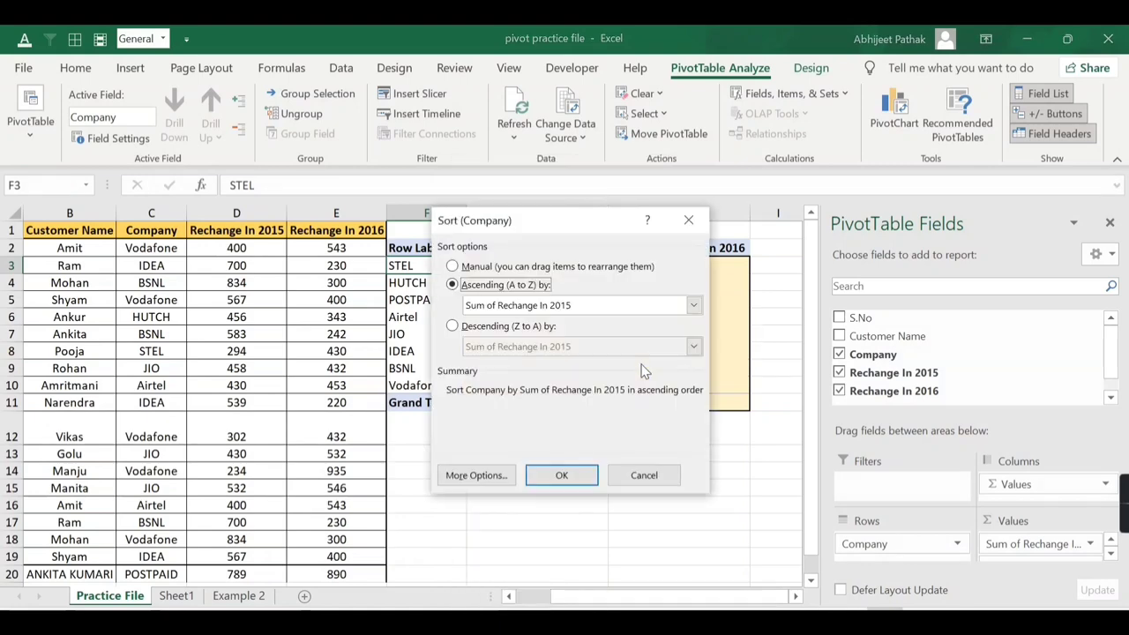
click(535, 307)
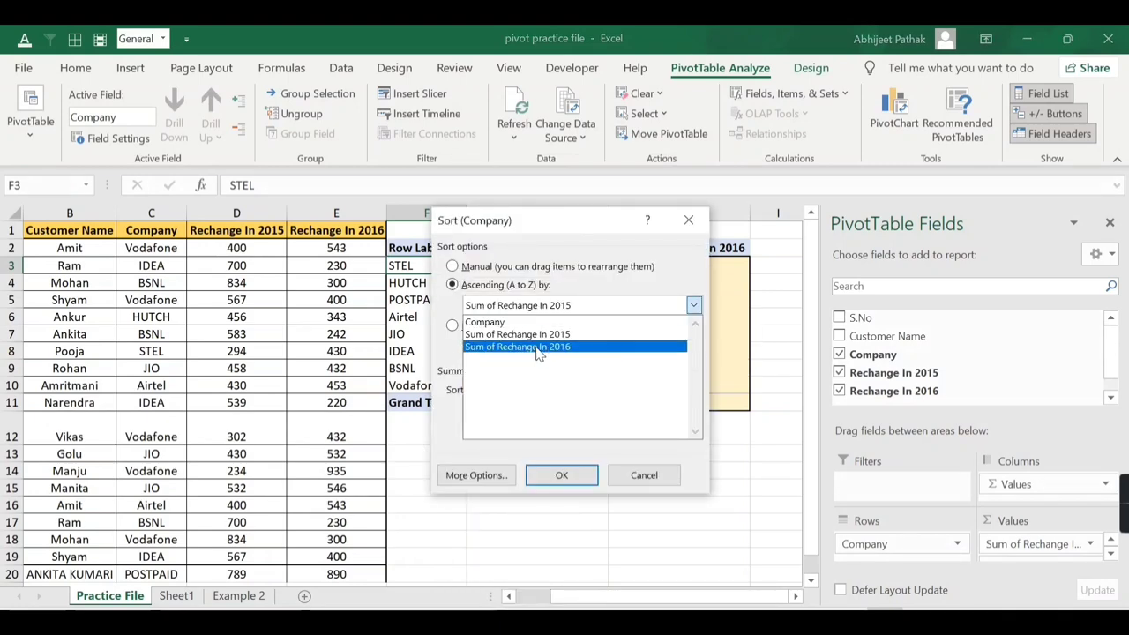
click(539, 347)
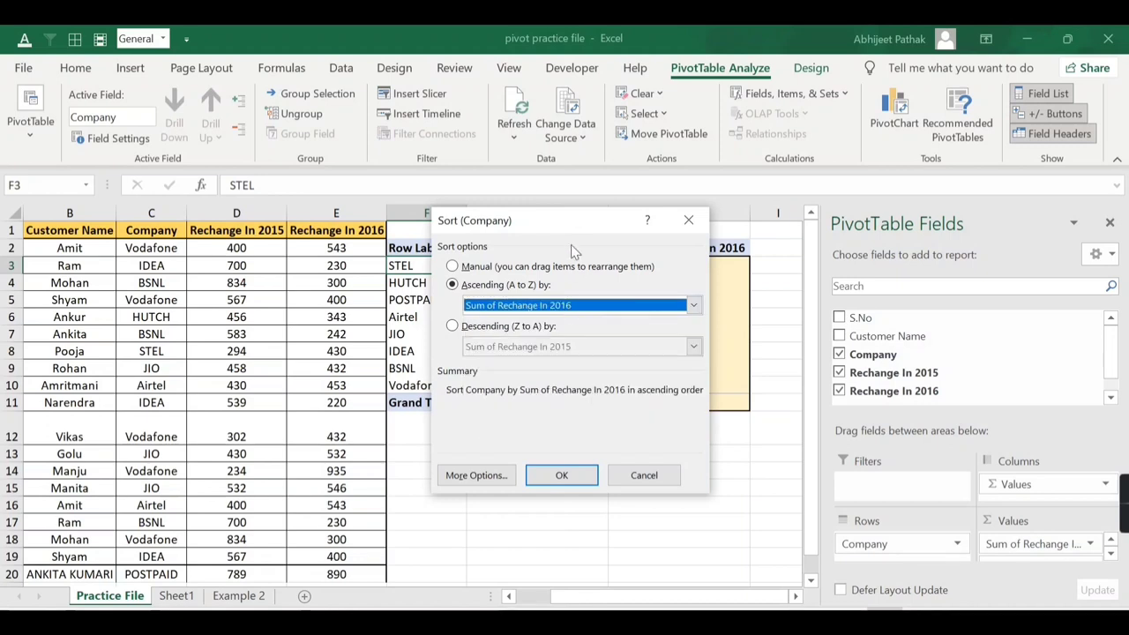
drag(571, 221, 334, 190)
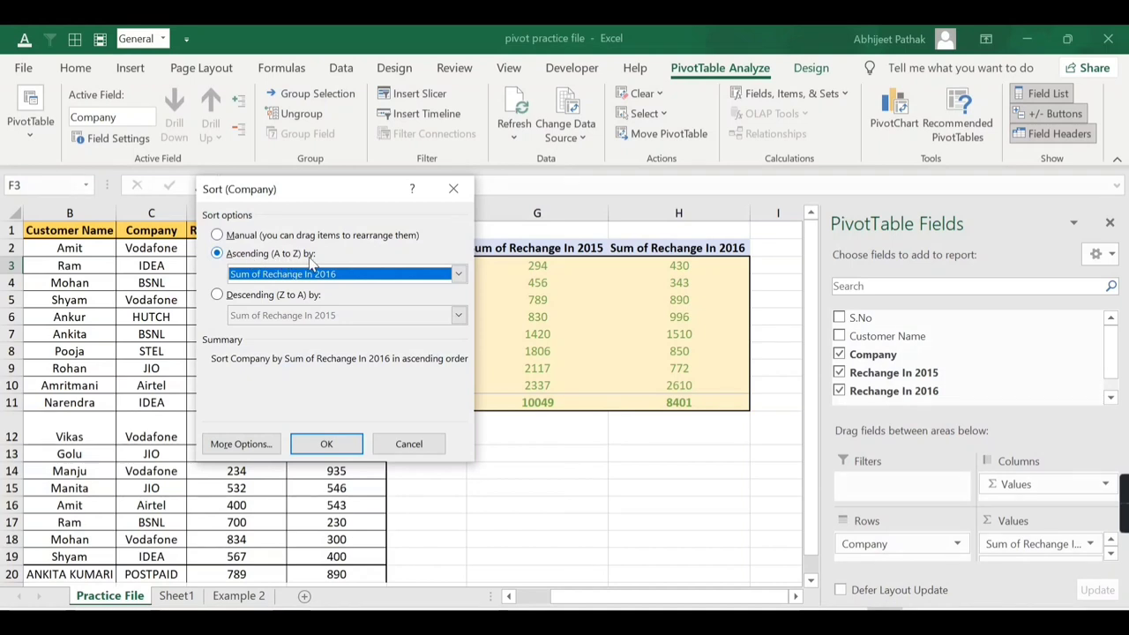
click(347, 443)
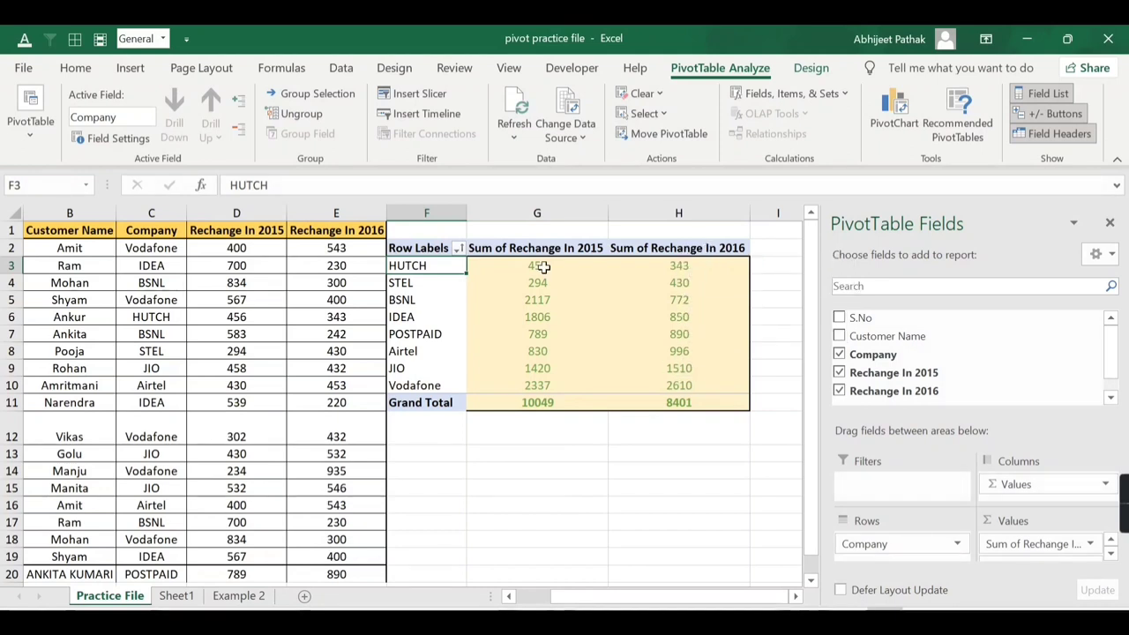
Step: Sort companies descending by Sum of Rechange In 2015, from Vodafone (2337) to STEL (294)
right_click(447, 266)
mouse_move(529, 314)
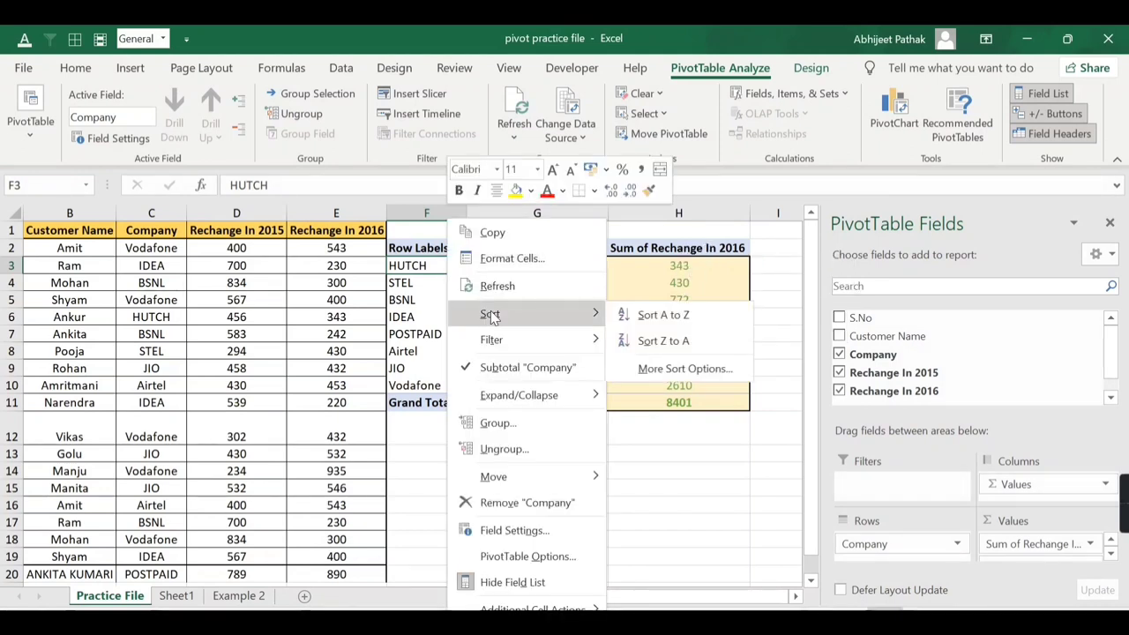
click(657, 368)
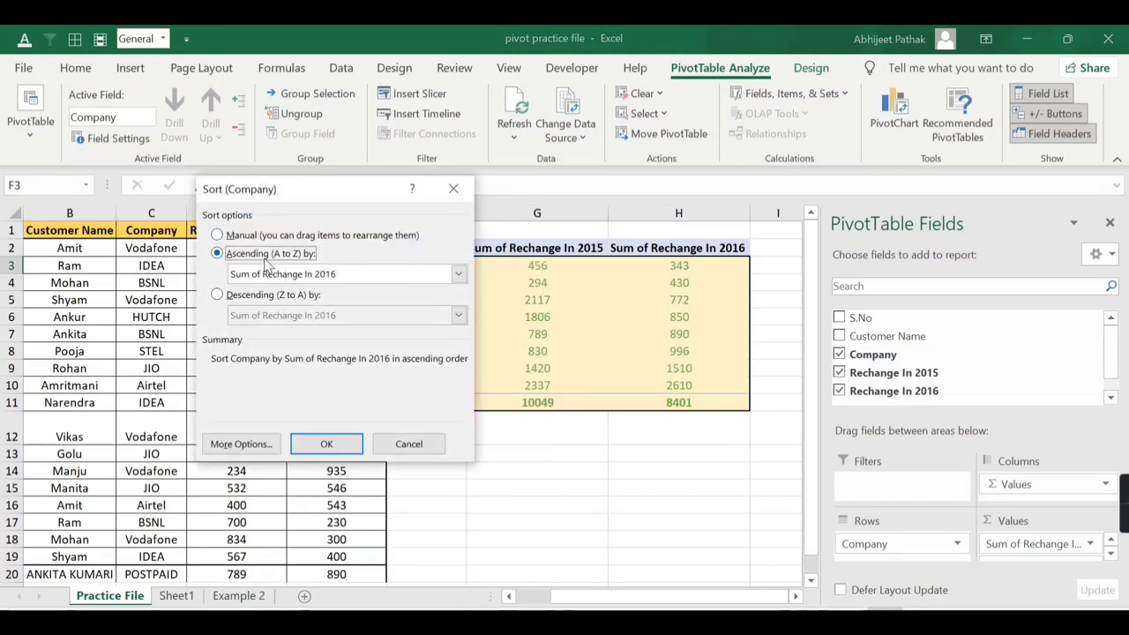
click(308, 275)
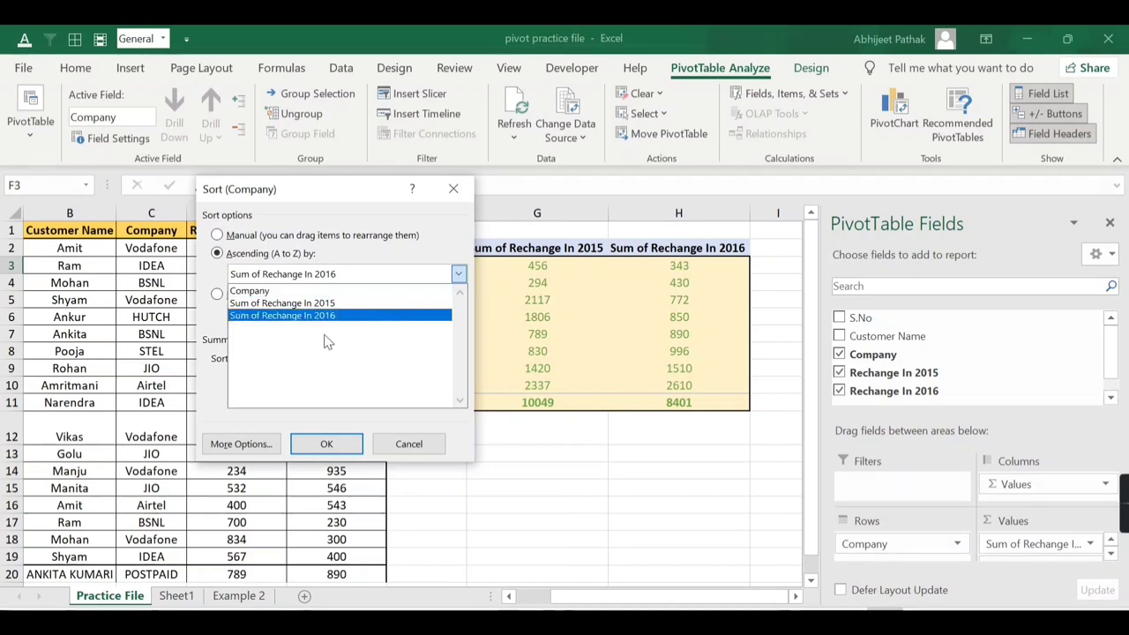
click(354, 256)
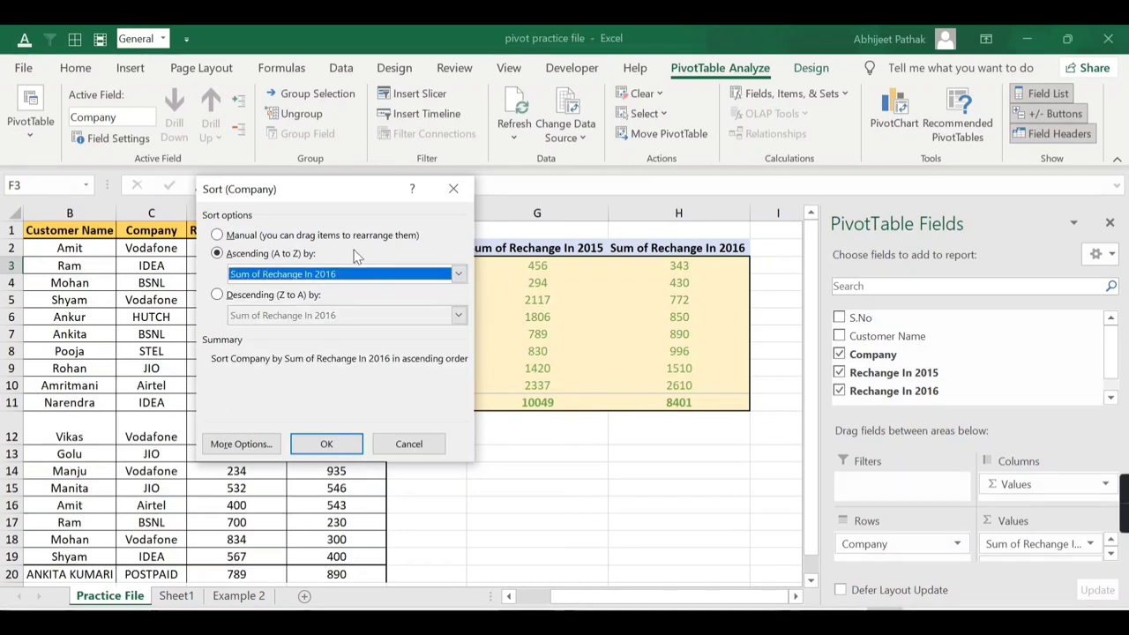
click(221, 296)
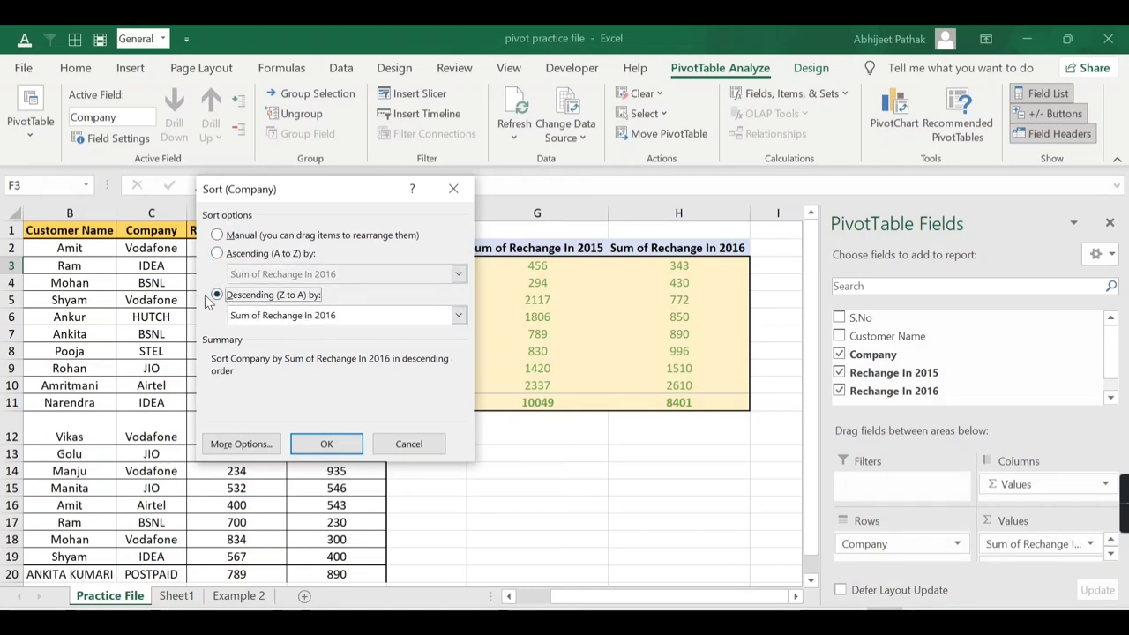
click(291, 318)
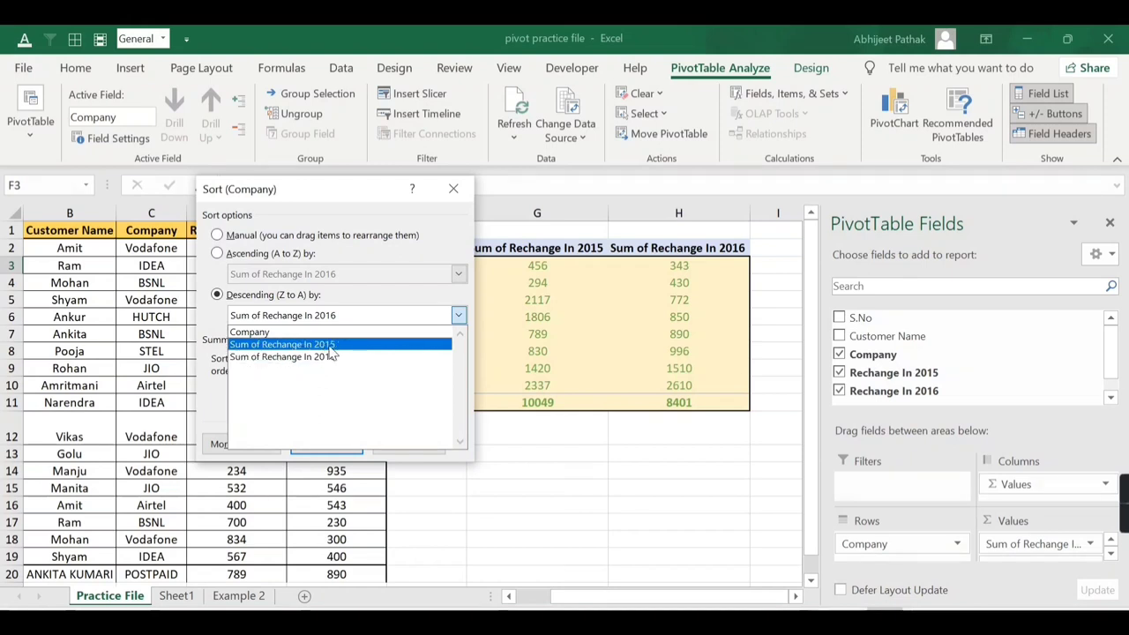
click(332, 346)
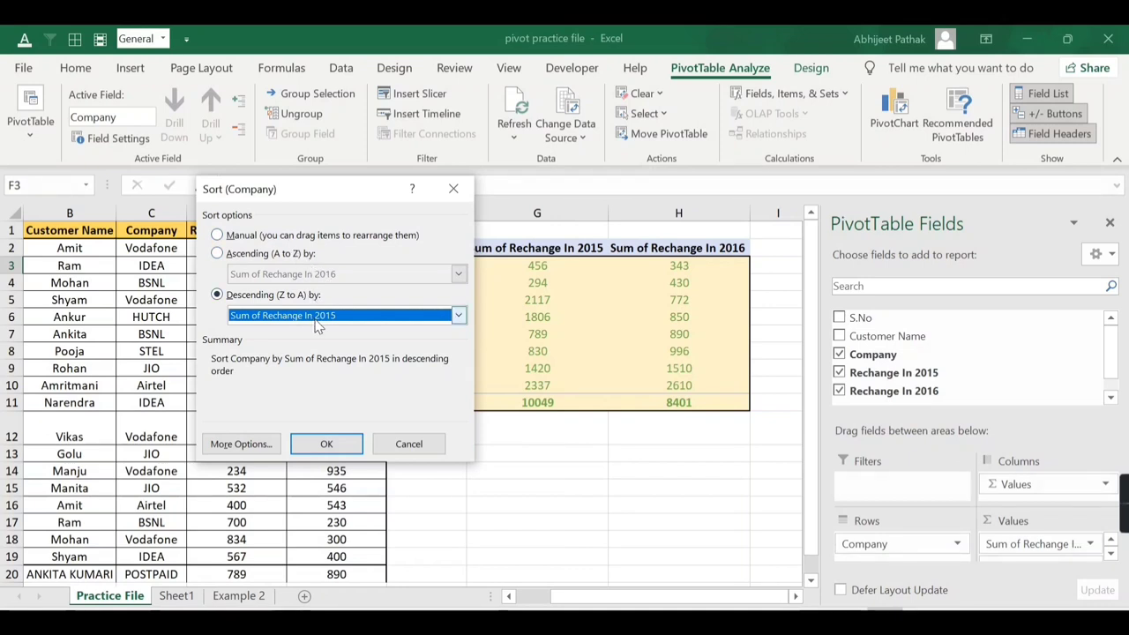
click(326, 444)
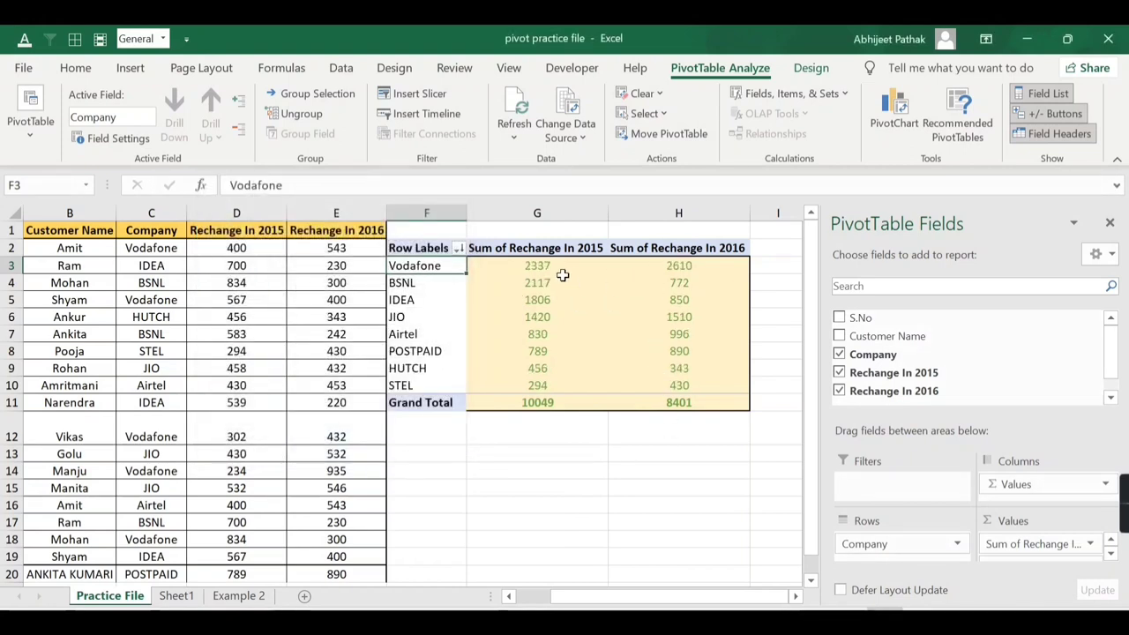
Step: Sort the pivot's company rows A to Z, Airtel through Vodafone
right_click(443, 268)
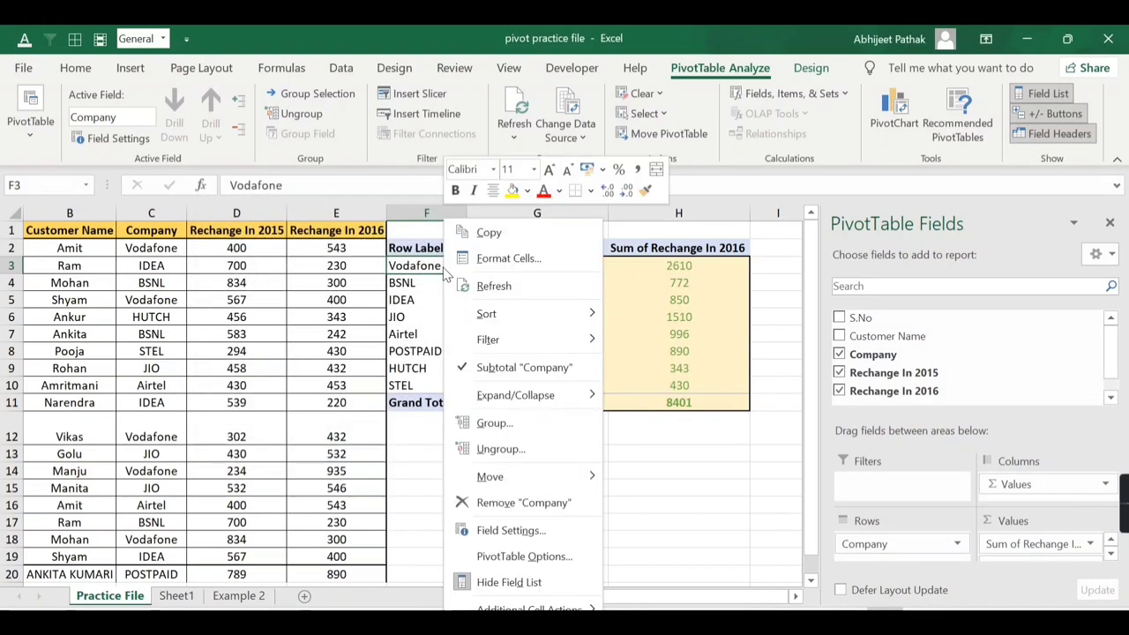
mouse_move(481, 313)
click(662, 313)
Step: Set the Company field's sort option to Manual
right_click(424, 267)
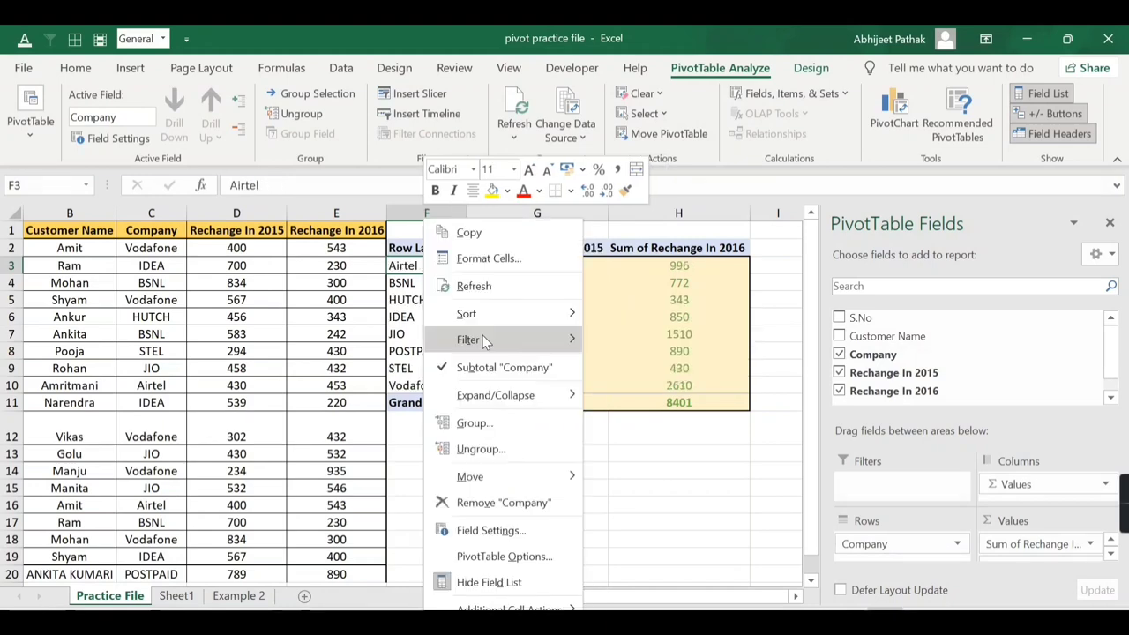
mouse_move(482, 336)
mouse_move(503, 318)
click(653, 370)
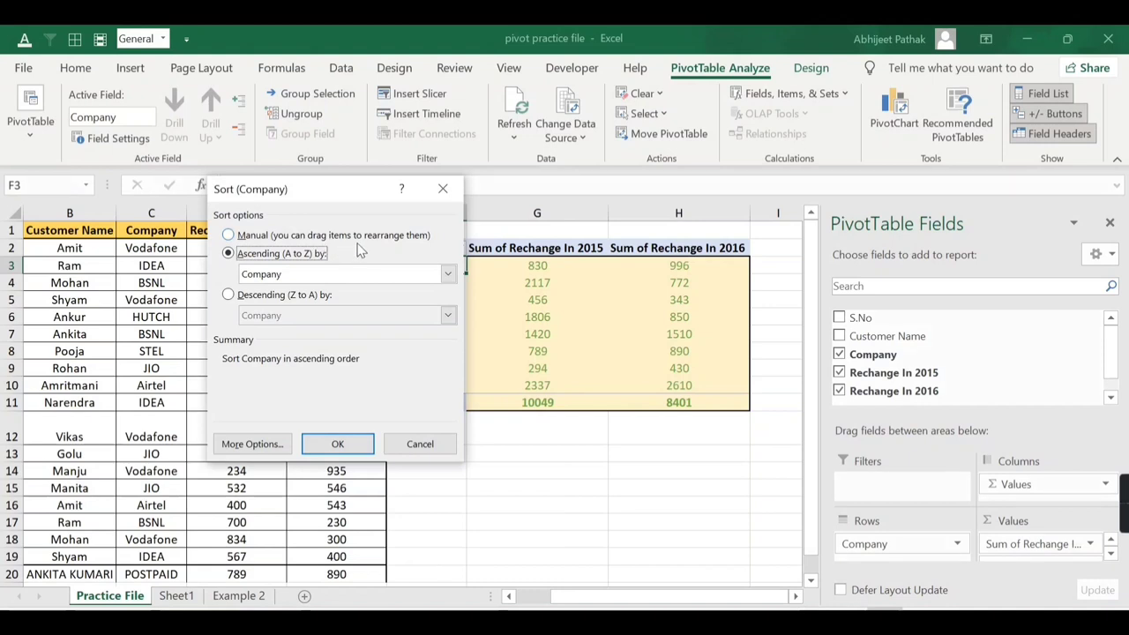
click(229, 235)
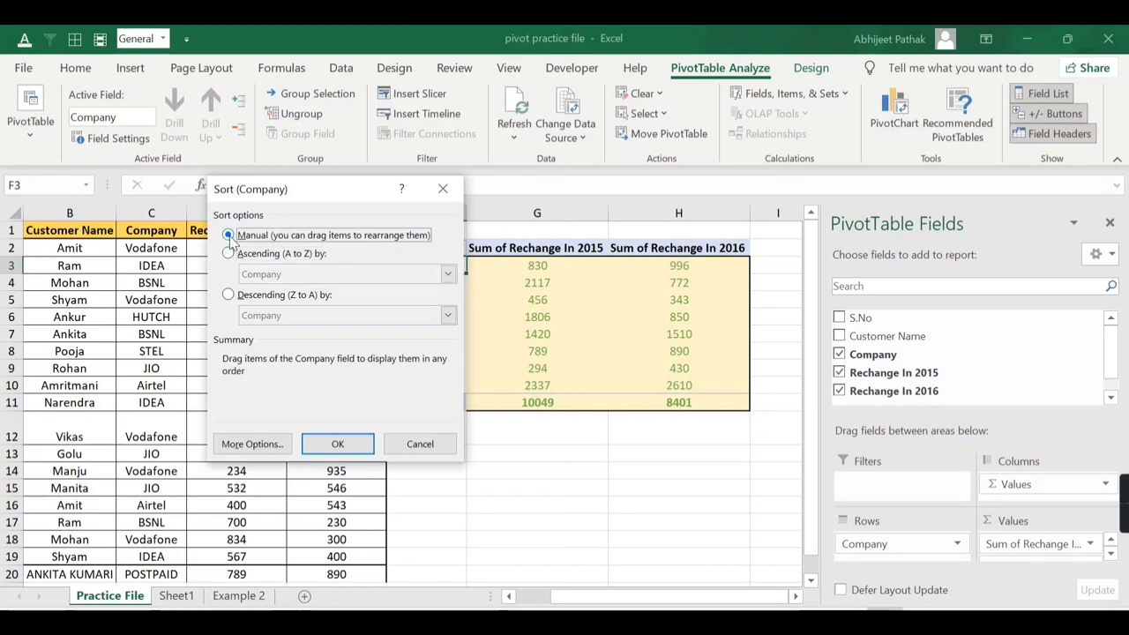
click(336, 444)
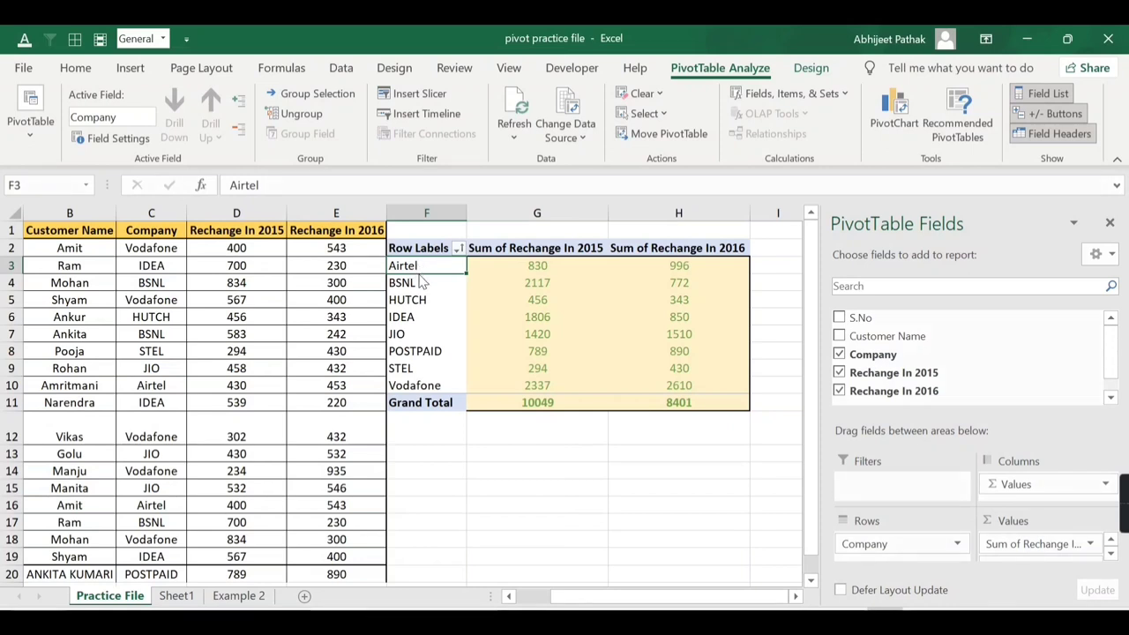
Step: Drag Airtel below IDEA and HUTCH below Airtel, leaving JIO, POSTPAID, STEL, Vodafone after them
drag(422, 280, 424, 330)
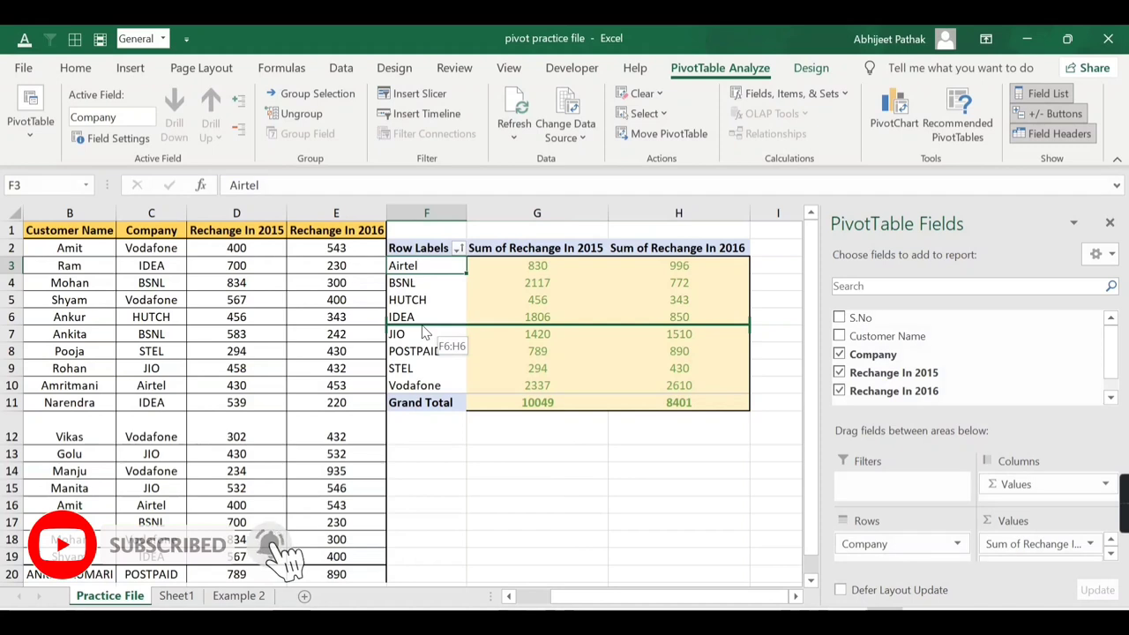
drag(424, 330, 422, 325)
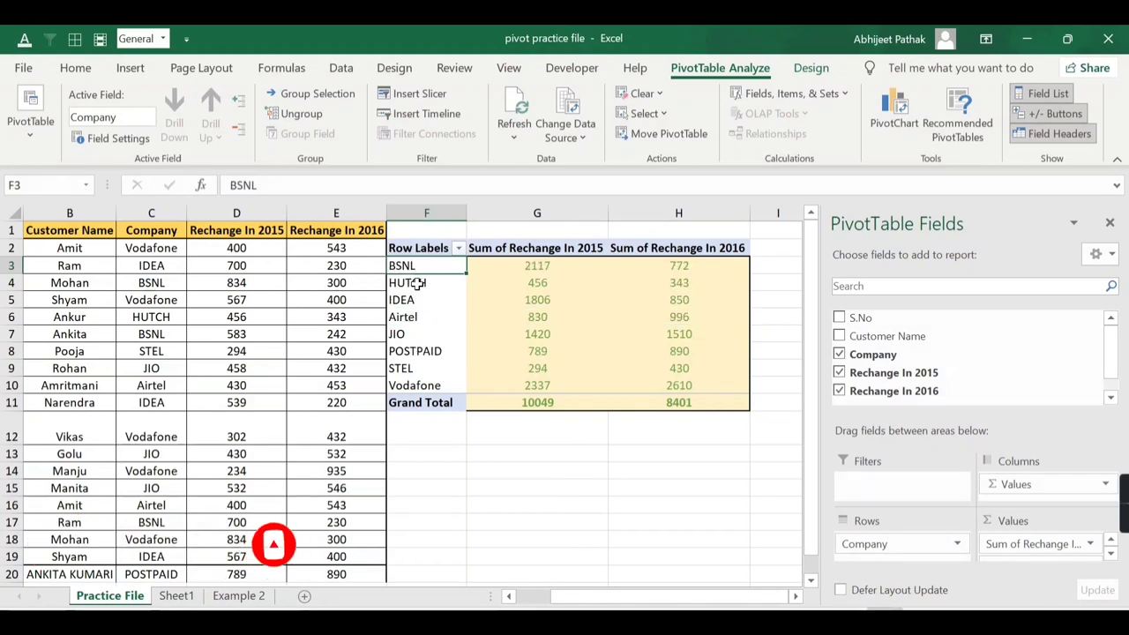
click(414, 284)
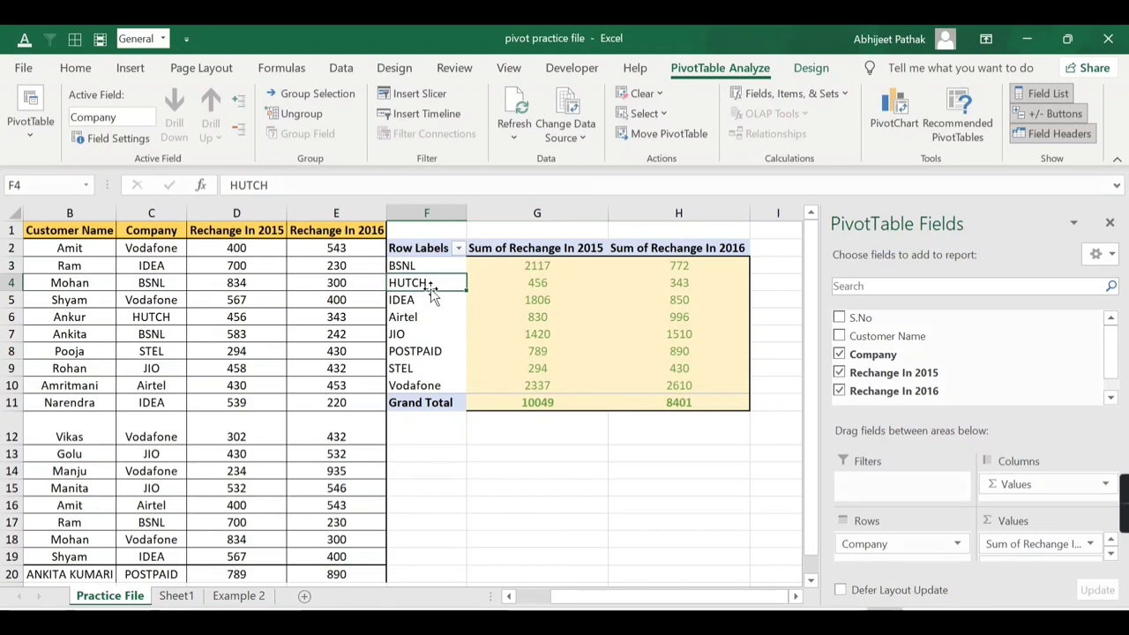
drag(433, 300, 432, 315)
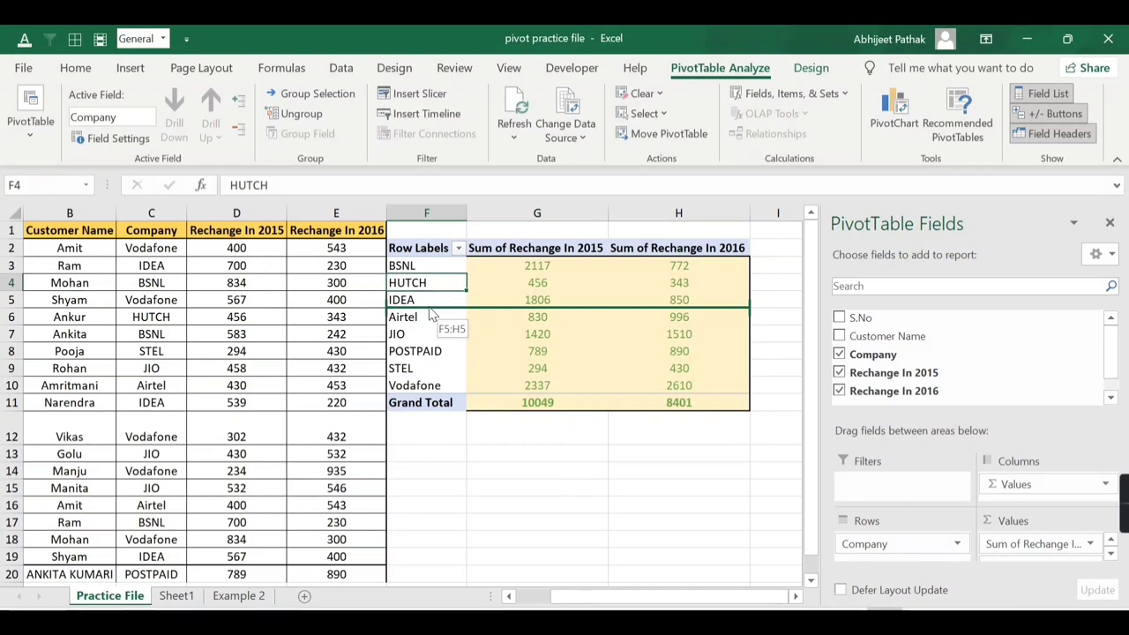
drag(432, 315, 428, 304)
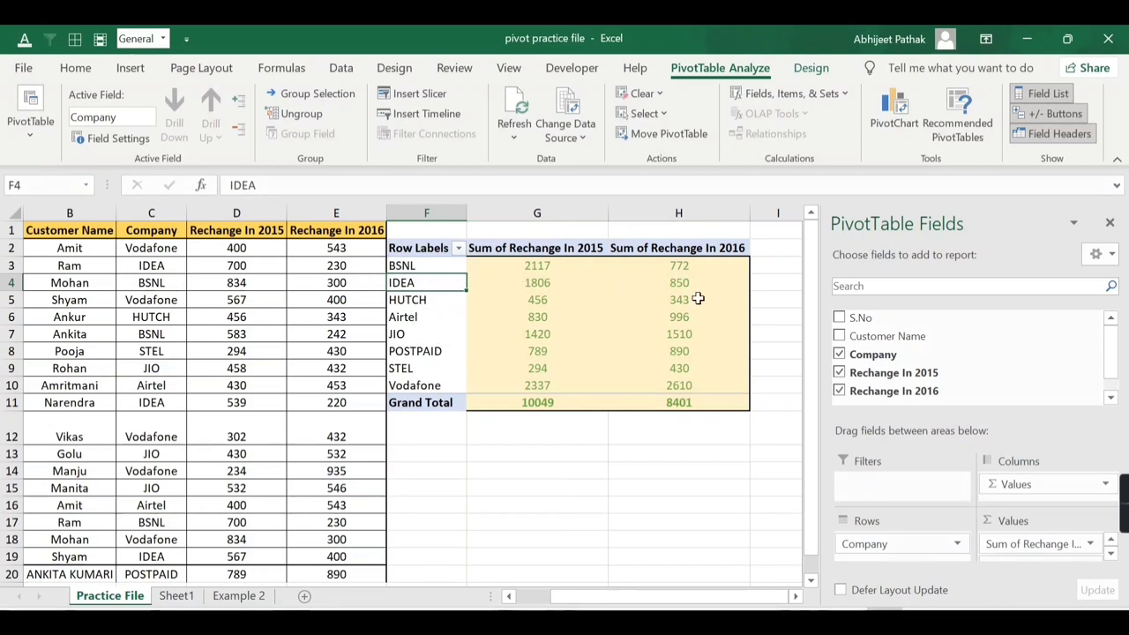
click(426, 300)
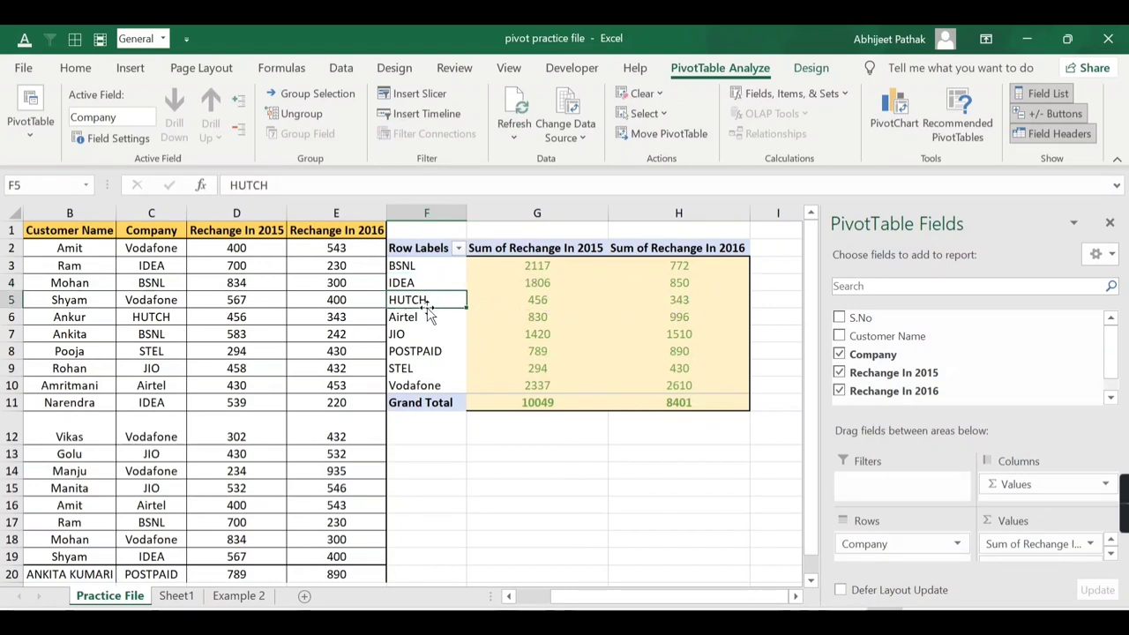
drag(427, 311, 425, 330)
click(532, 317)
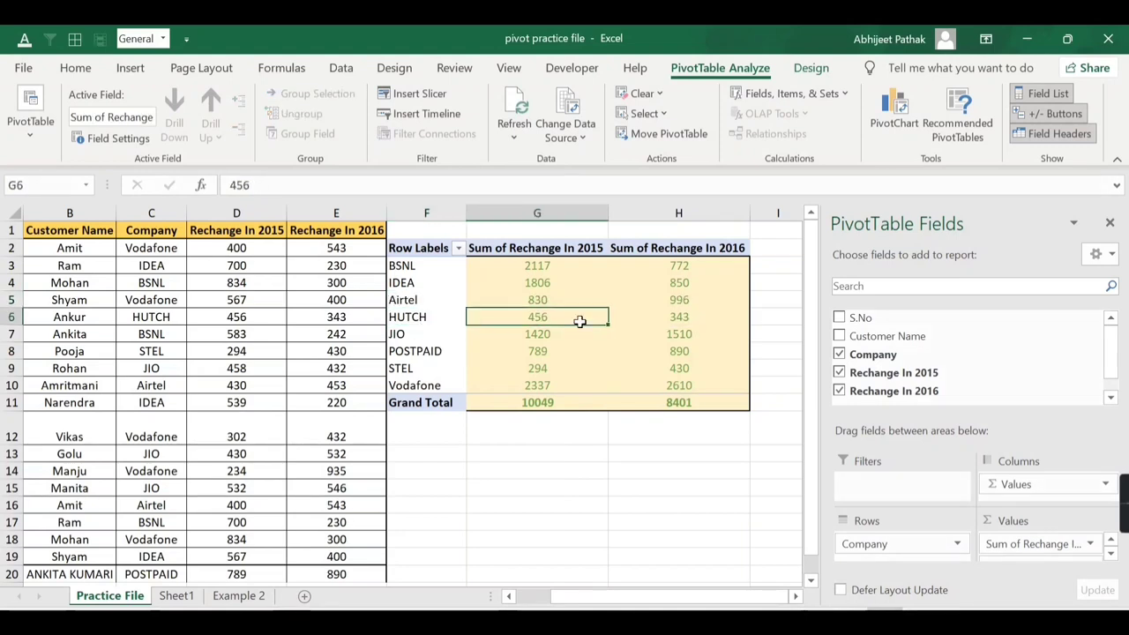
click(670, 315)
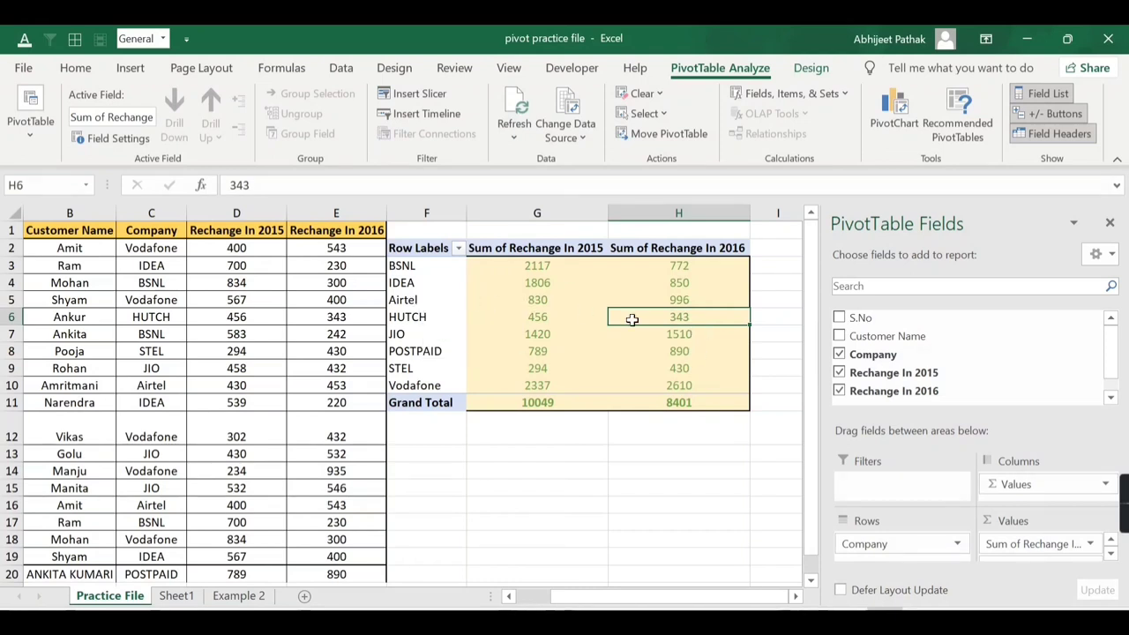
click(422, 267)
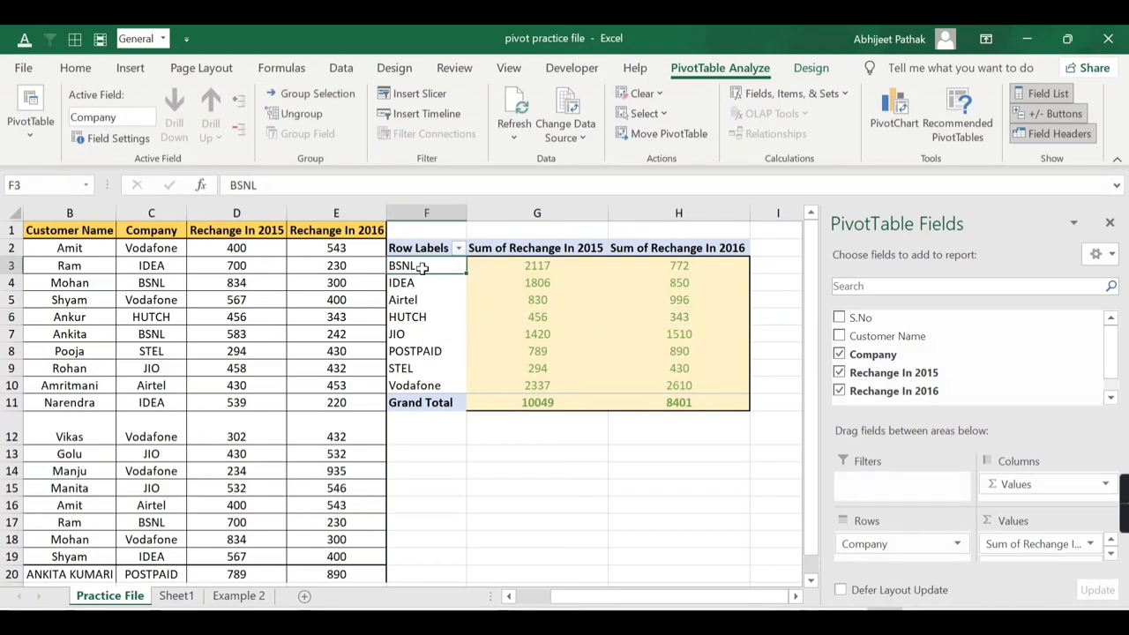
right_click(422, 267)
mouse_move(463, 348)
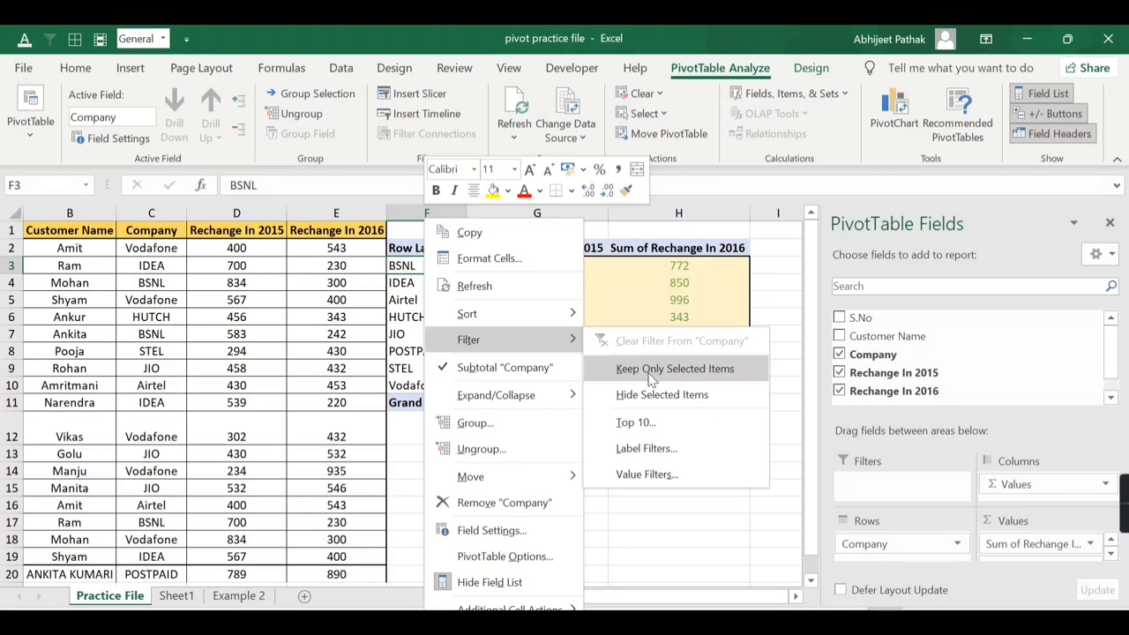
click(402, 266)
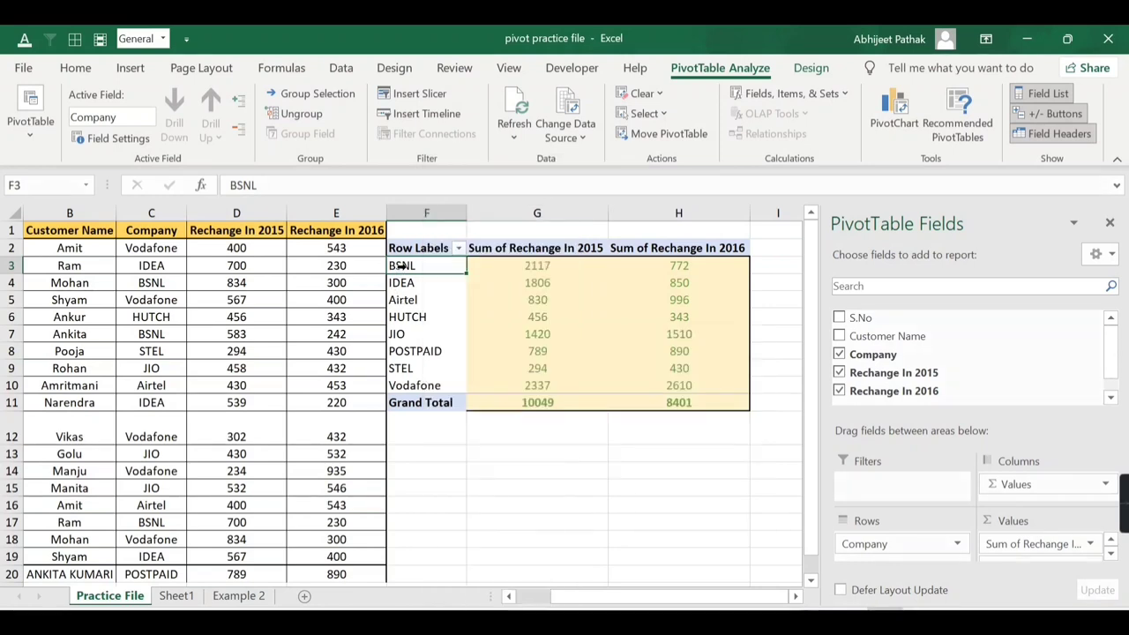
right_click(408, 266)
mouse_move(477, 344)
click(635, 297)
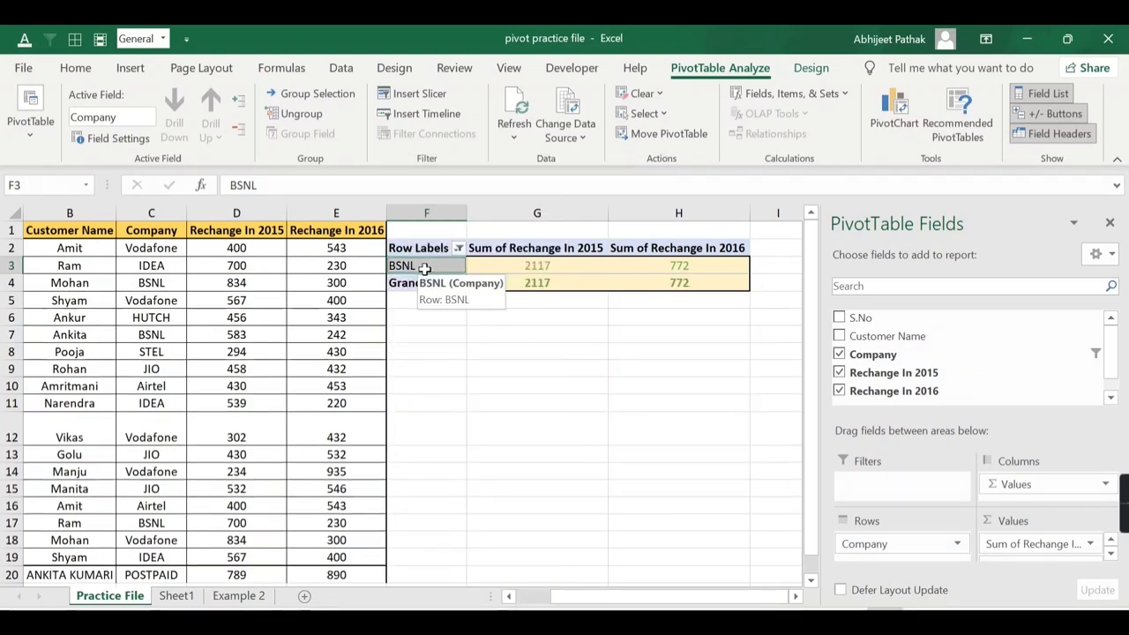
key(ctrl+z)
right_click(424, 268)
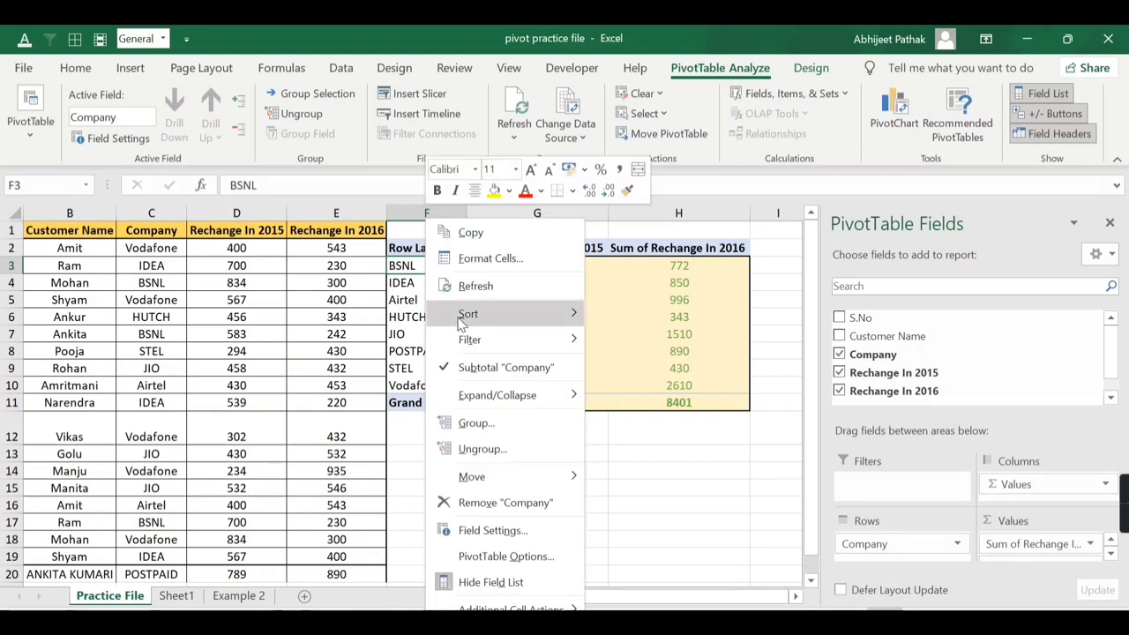
mouse_move(496, 341)
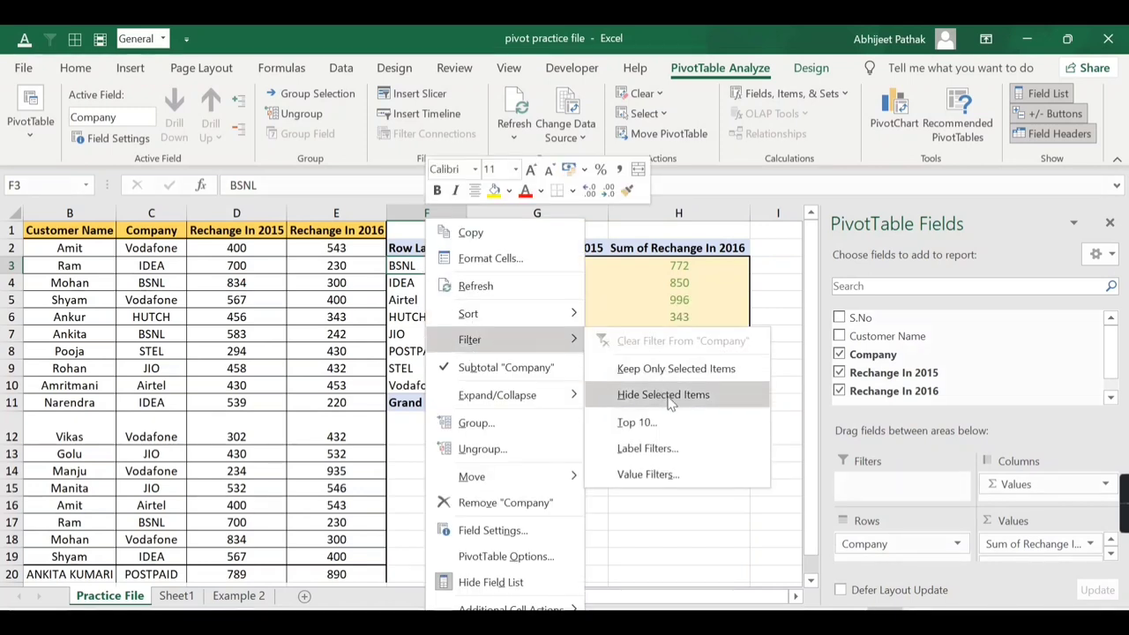
click(407, 276)
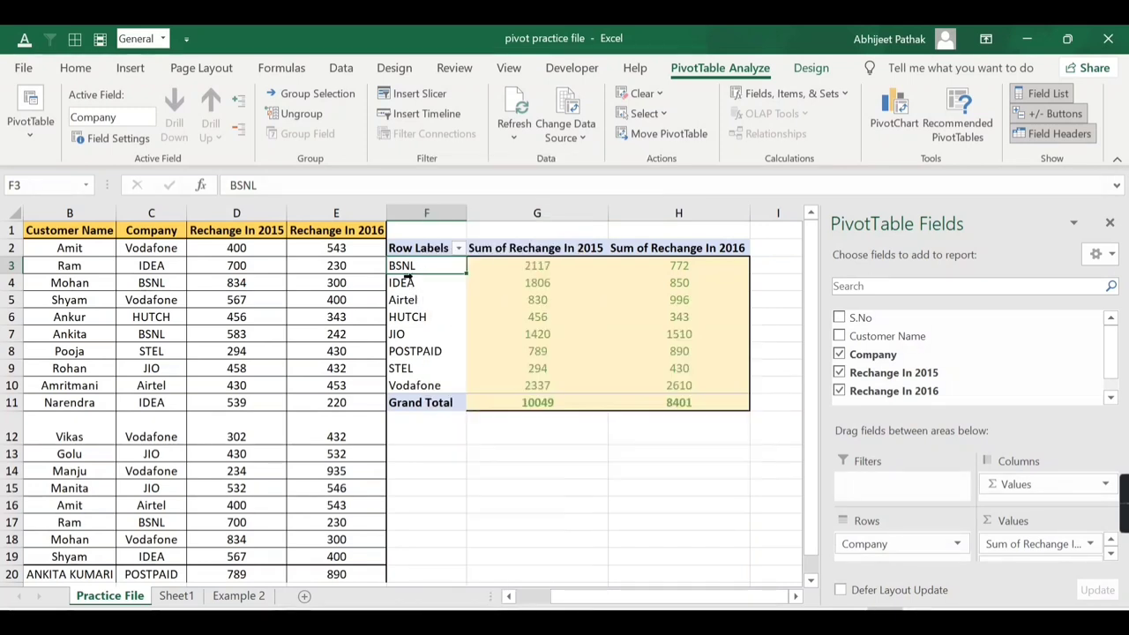
drag(423, 265, 429, 320)
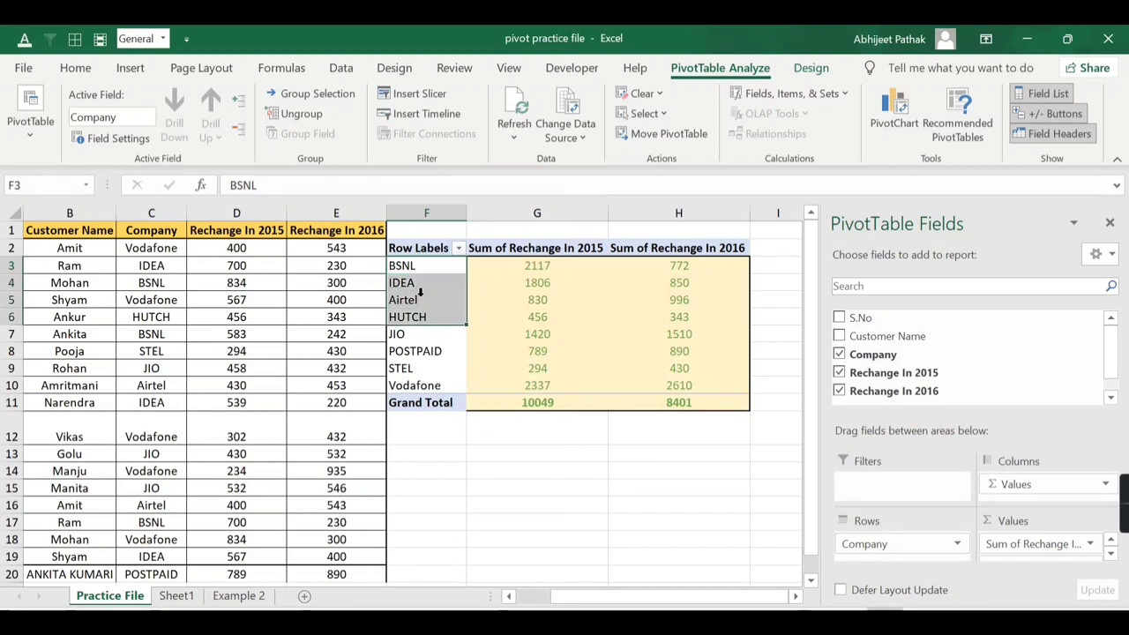
right_click(423, 285)
mouse_move(507, 339)
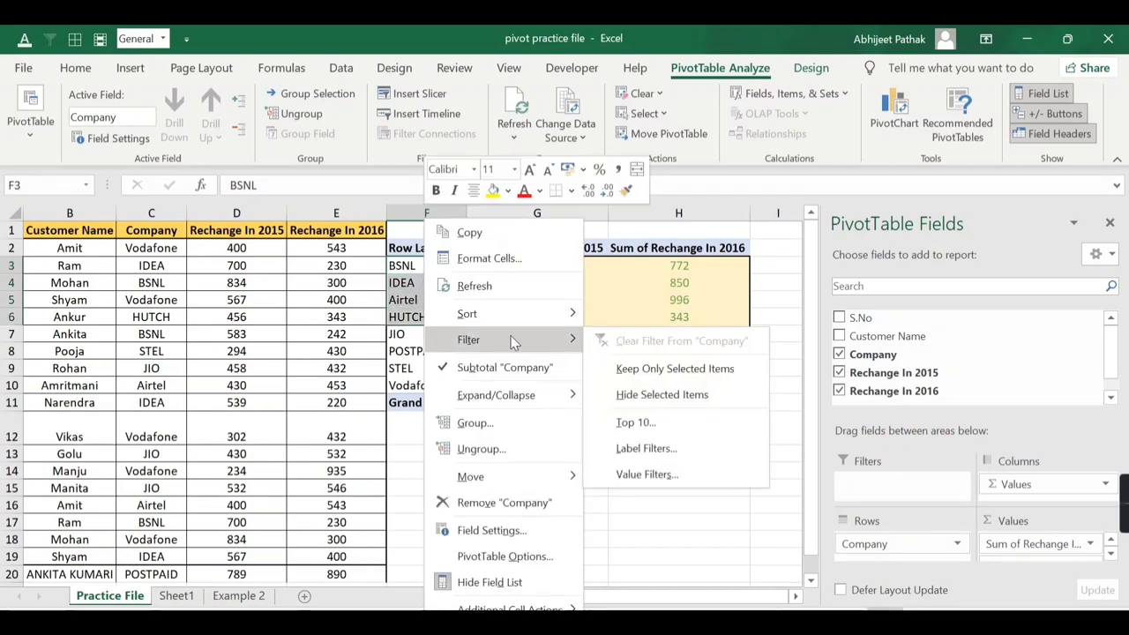
click(626, 395)
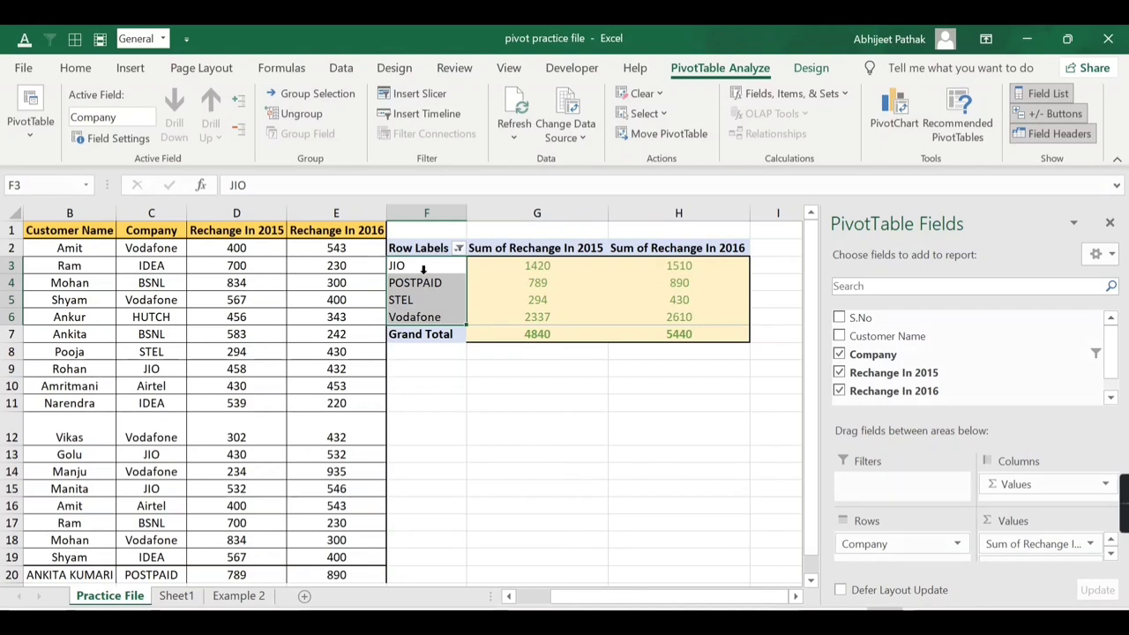
key(Return)
click(444, 266)
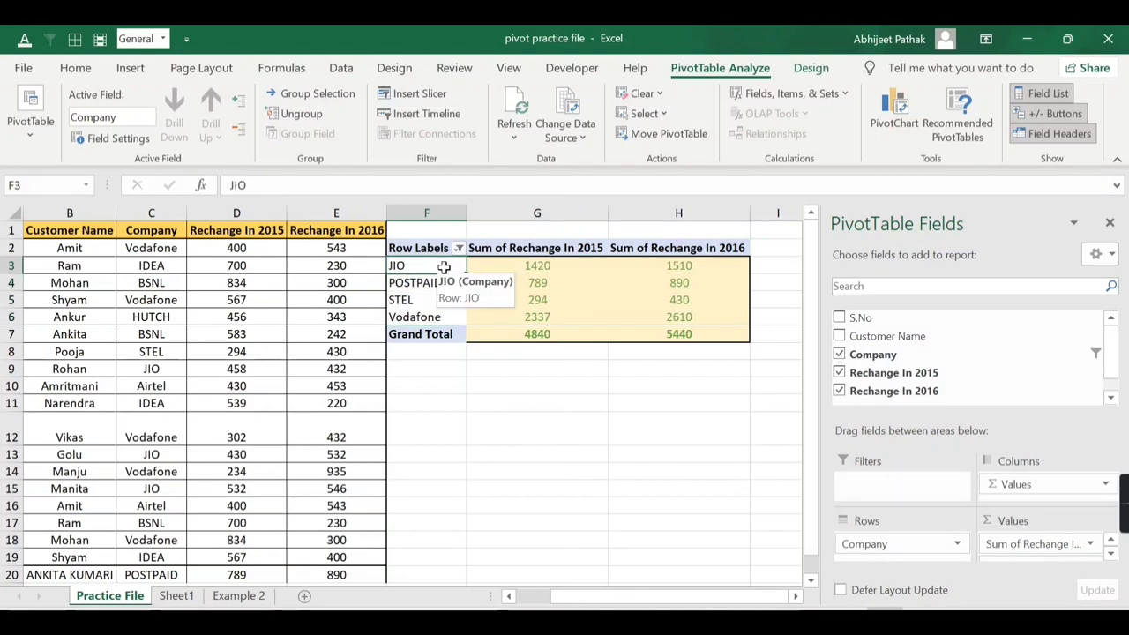
key(alt)
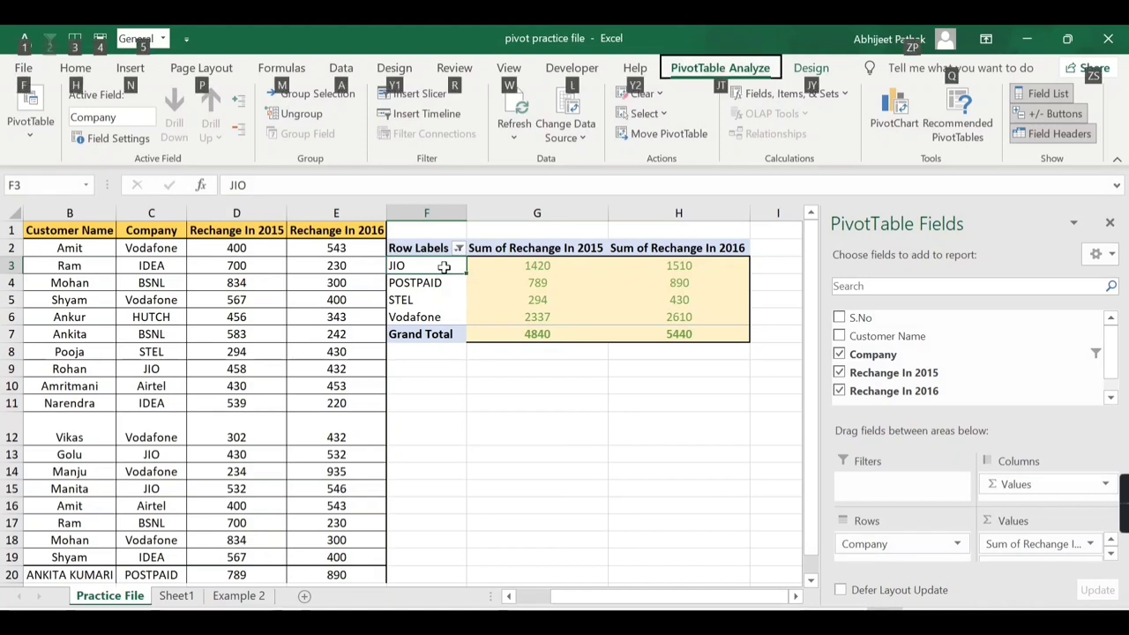
key(h)
key(s)
key(c)
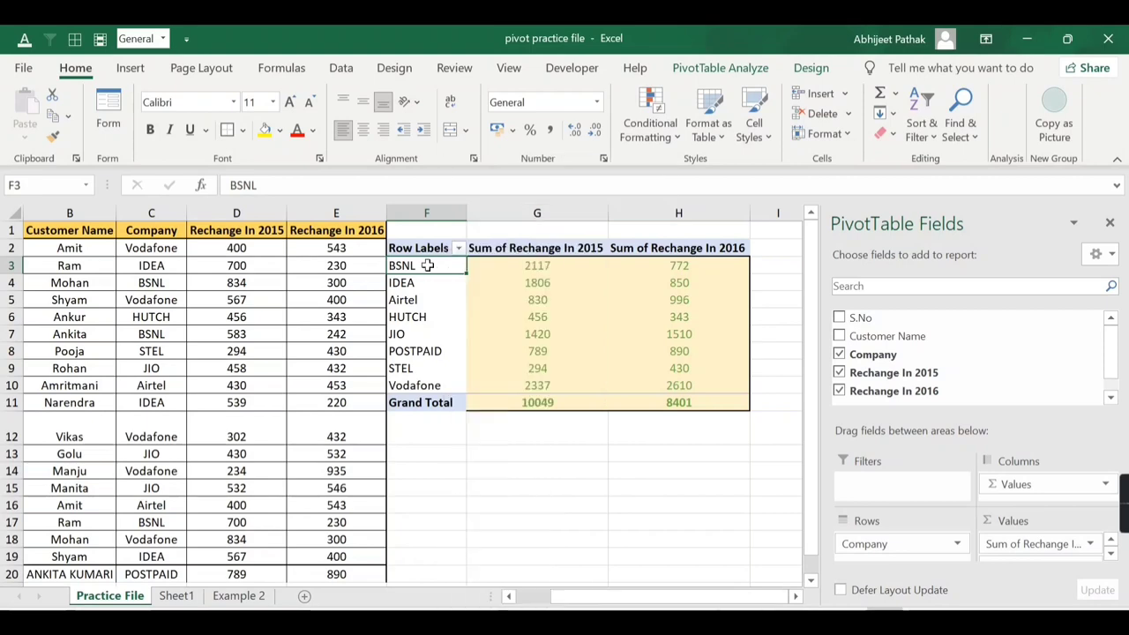
Step: Remove Company from the pivot rows and open the Top 10 filter for customer names
scroll(423, 268, right, 1)
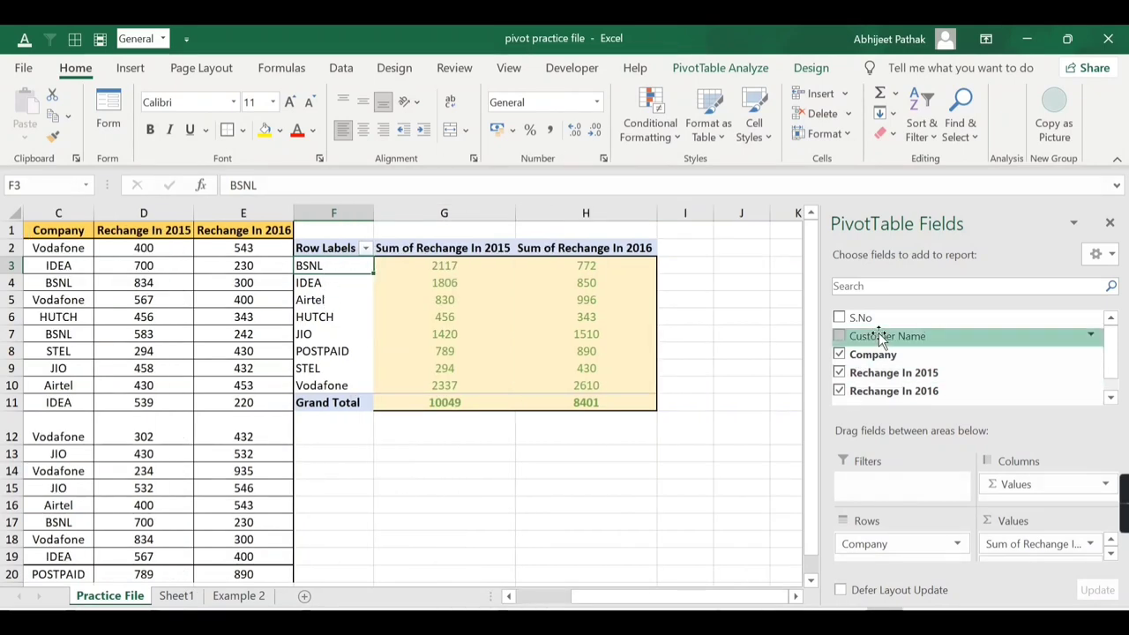
mouse_move(873, 354)
mouse_down()
mouse_move(866, 465)
mouse_move(890, 544)
mouse_up()
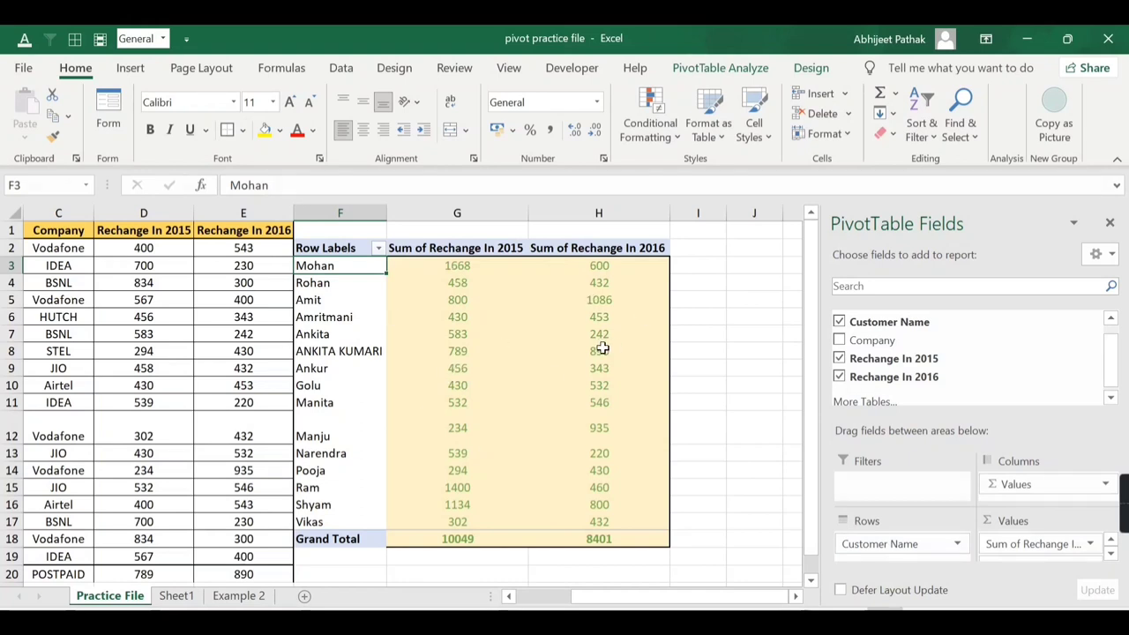
right_click(326, 268)
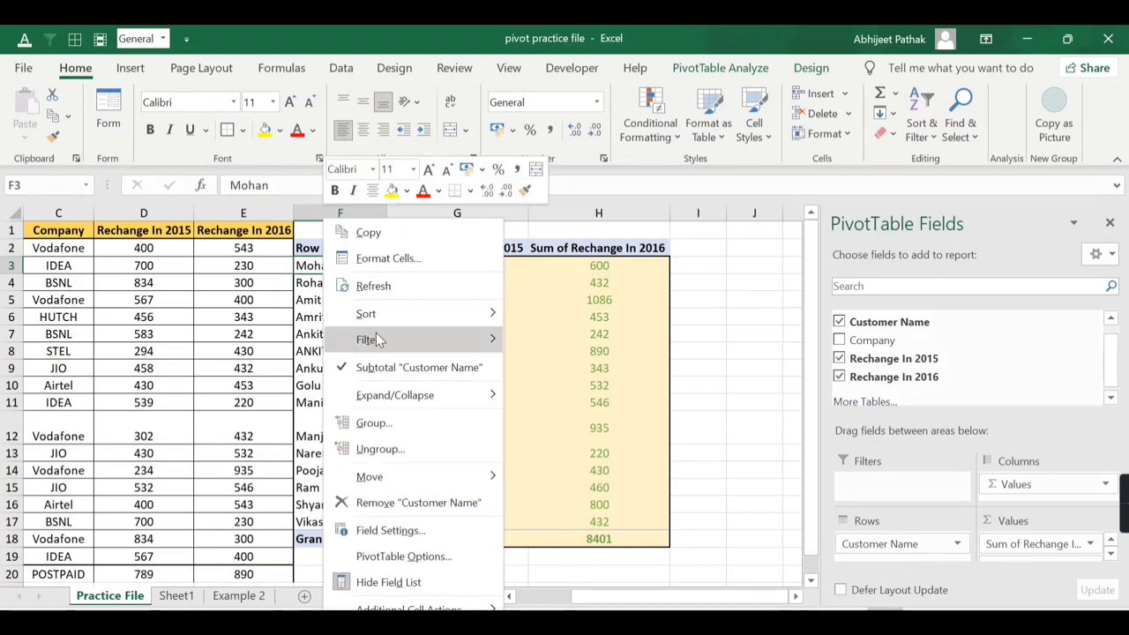
mouse_move(375, 340)
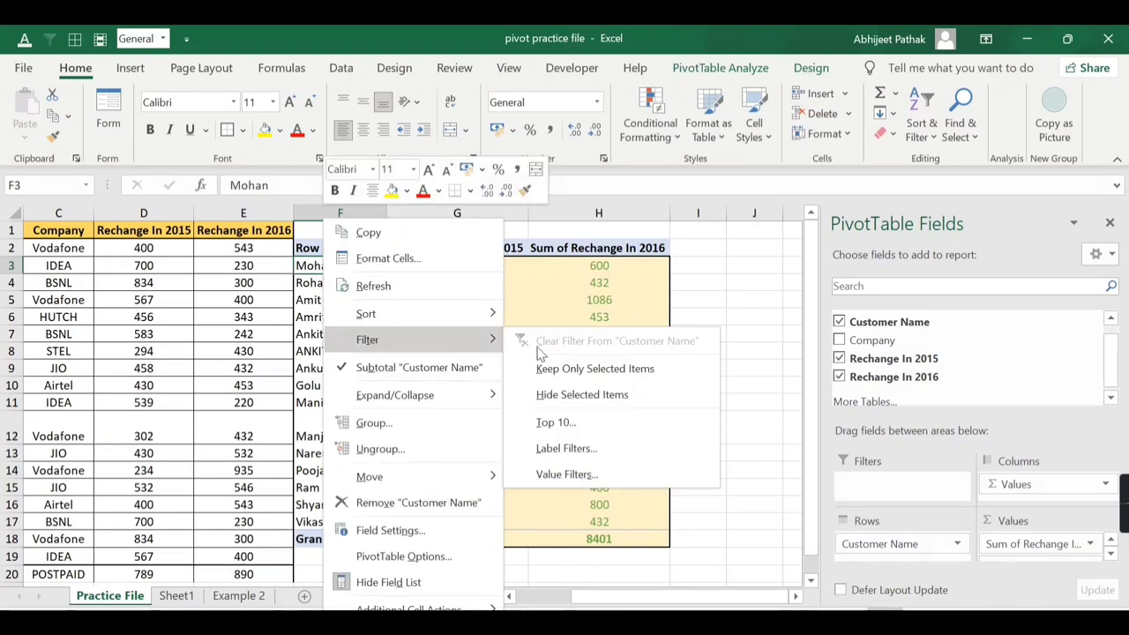
click(569, 427)
drag(440, 318, 458, 344)
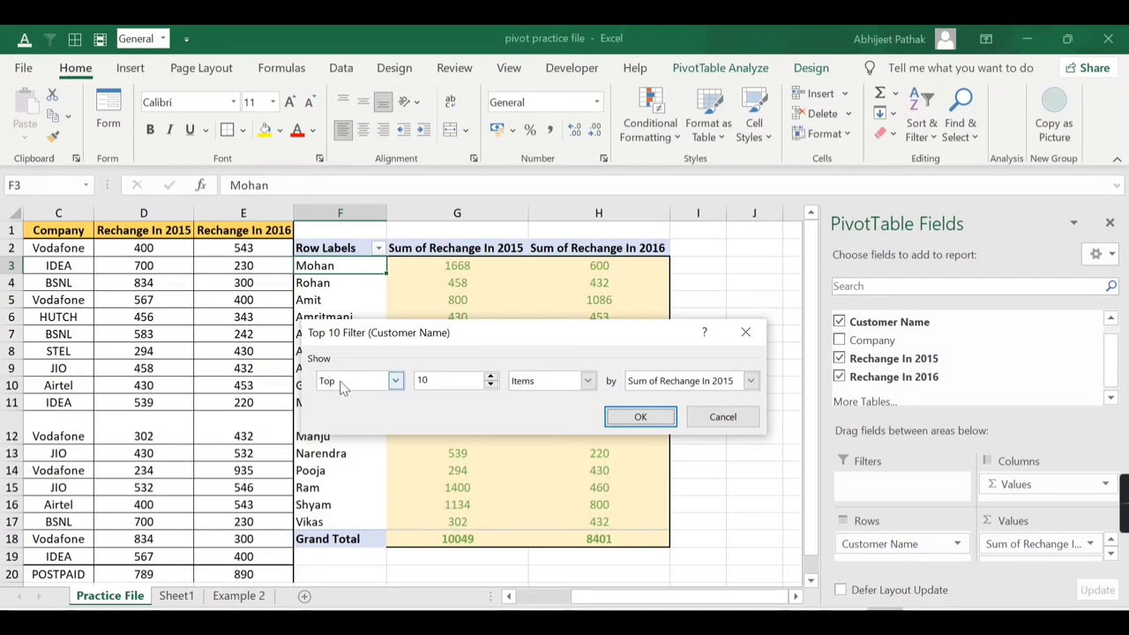
Step: Keep only the top 5 customers by Sum of Rechange In 2015, totalling 5791 and 3836
click(490, 385)
click(491, 385)
click(490, 386)
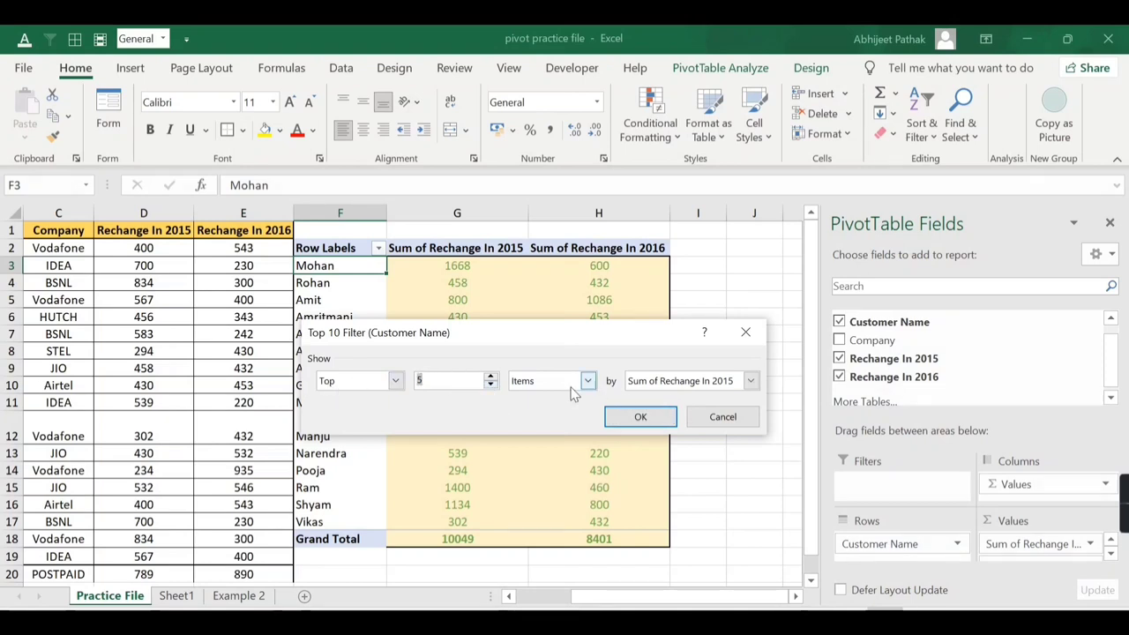
click(695, 391)
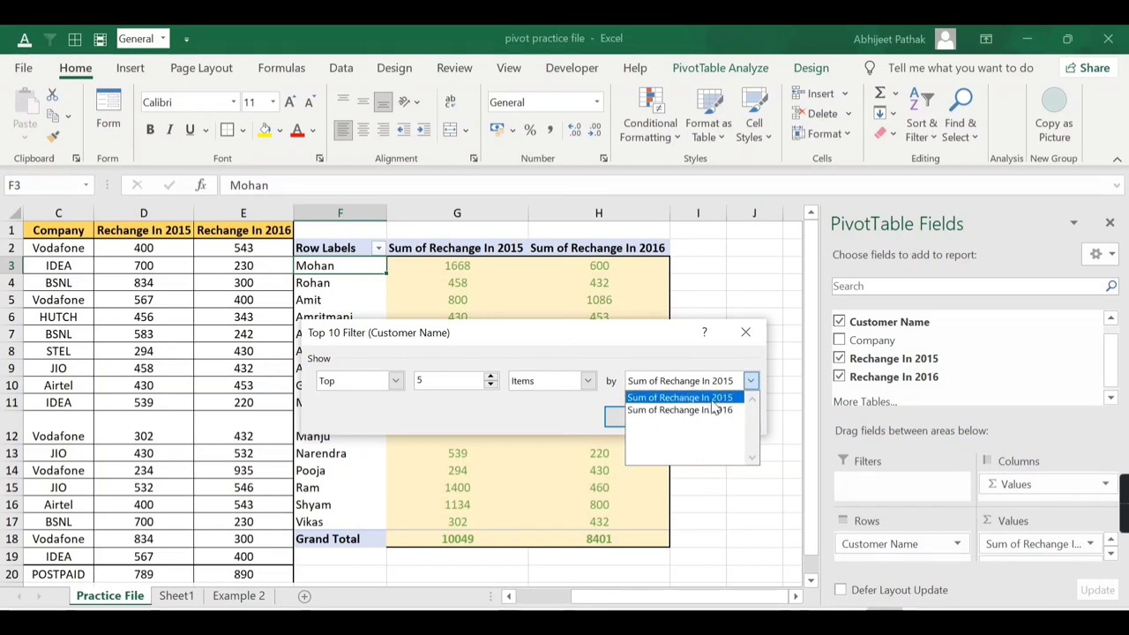
click(711, 402)
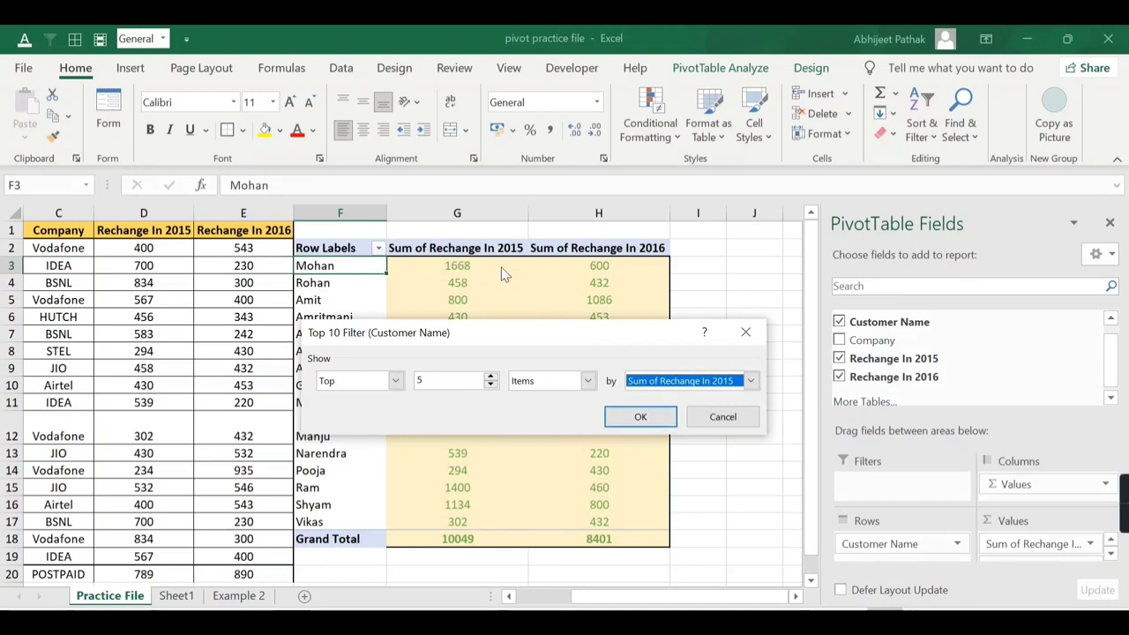
click(640, 415)
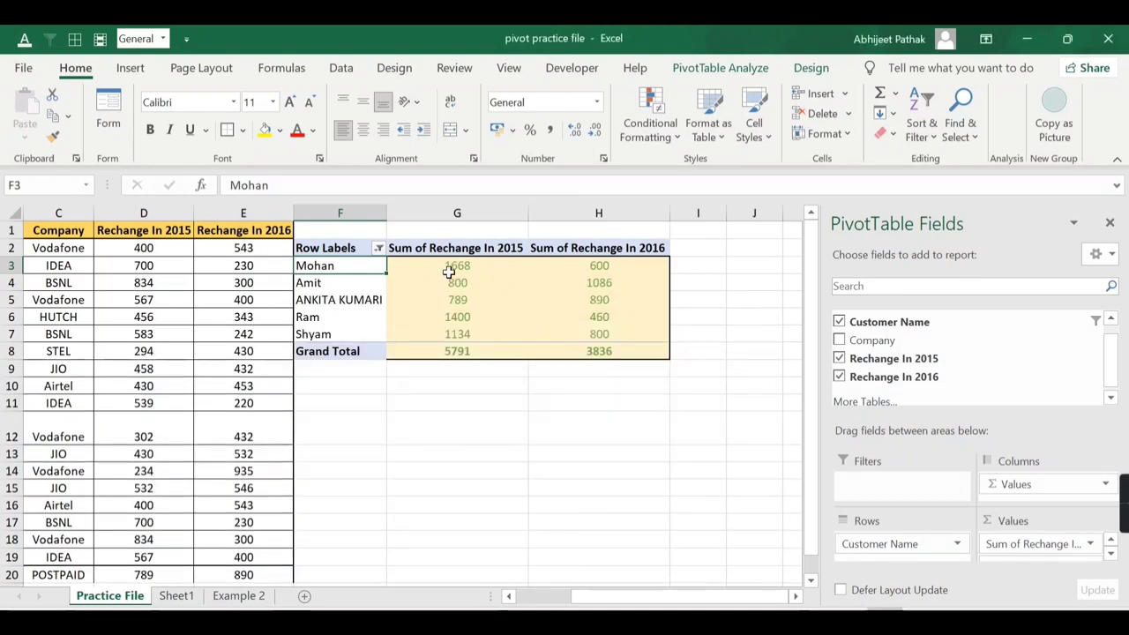
drag(449, 269, 470, 328)
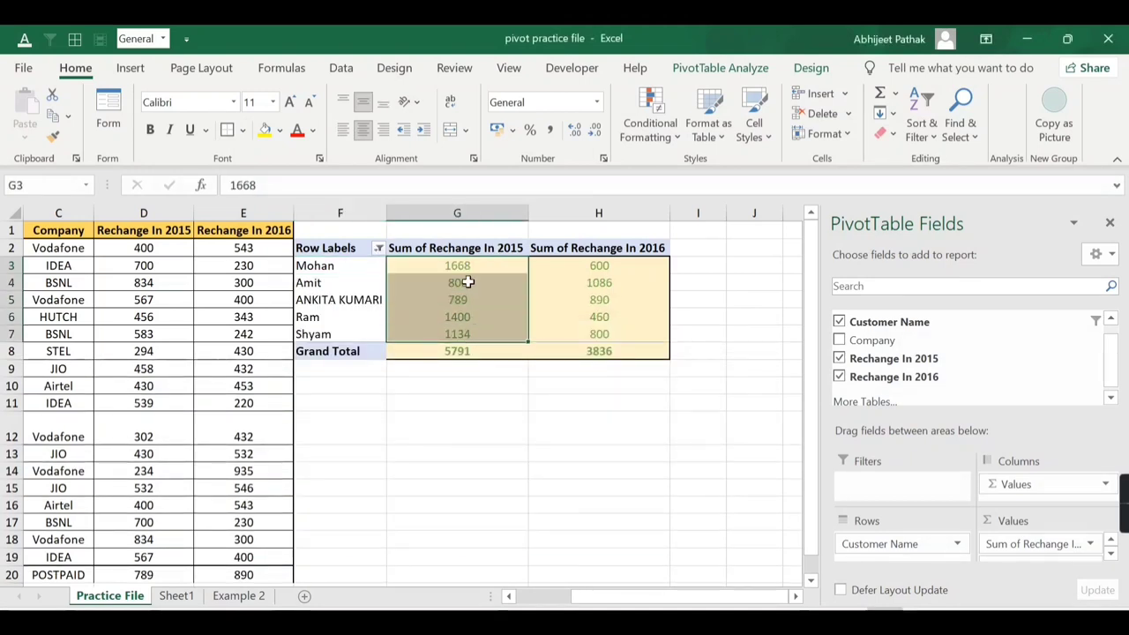
Step: Change the Top 10 filter to the top 5 customers by Sum of Rechange In 2016
right_click(365, 267)
mouse_move(427, 346)
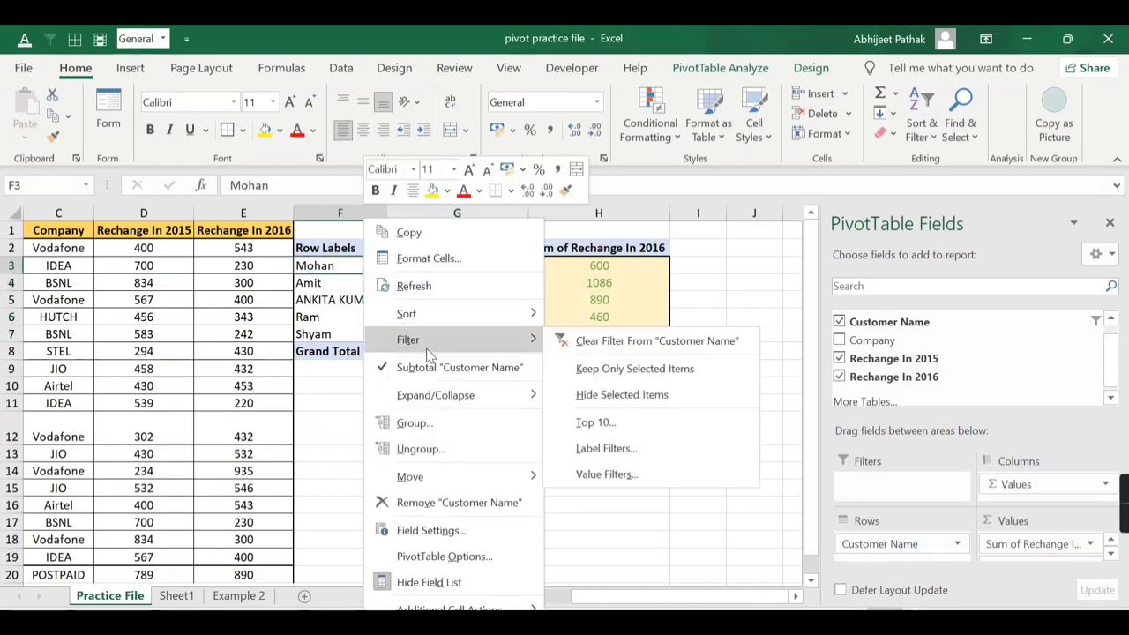
click(618, 423)
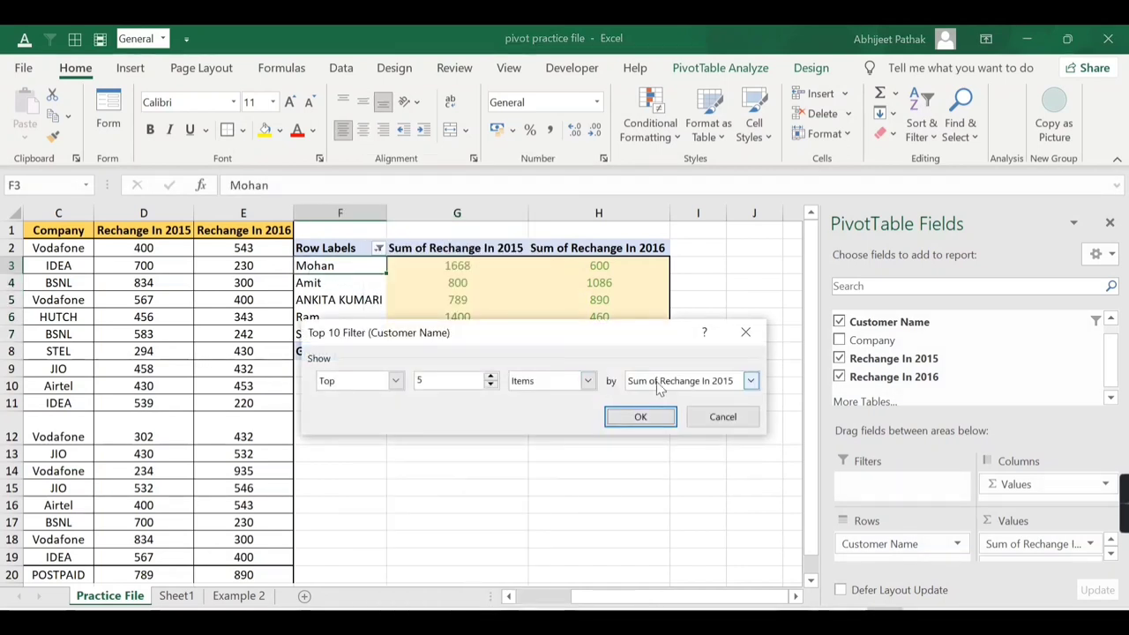
click(697, 386)
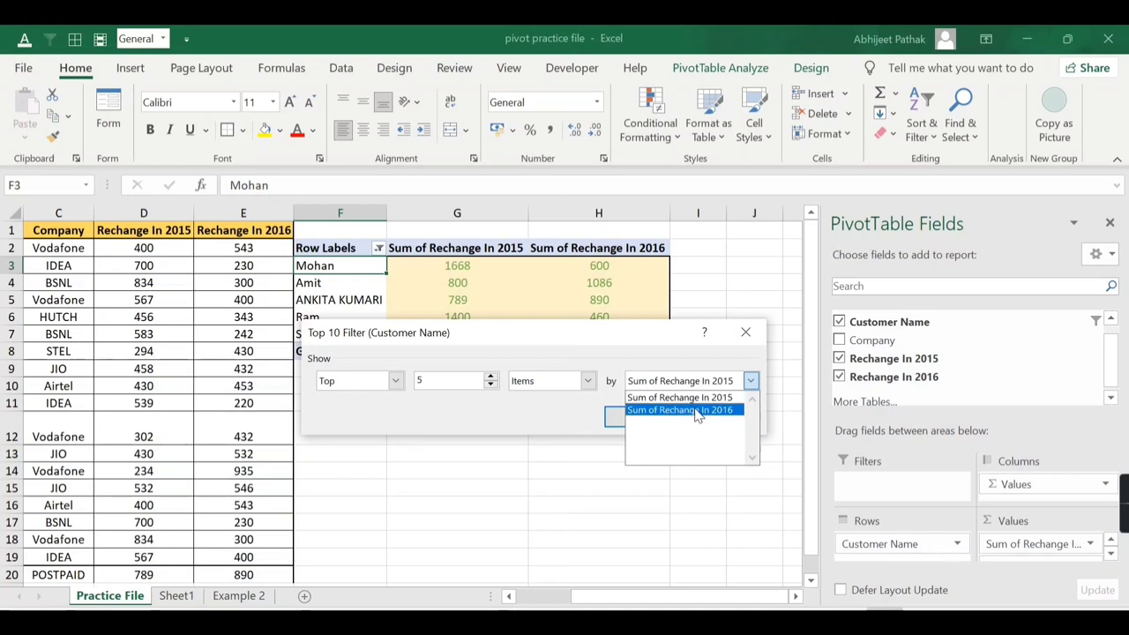
click(696, 410)
click(642, 417)
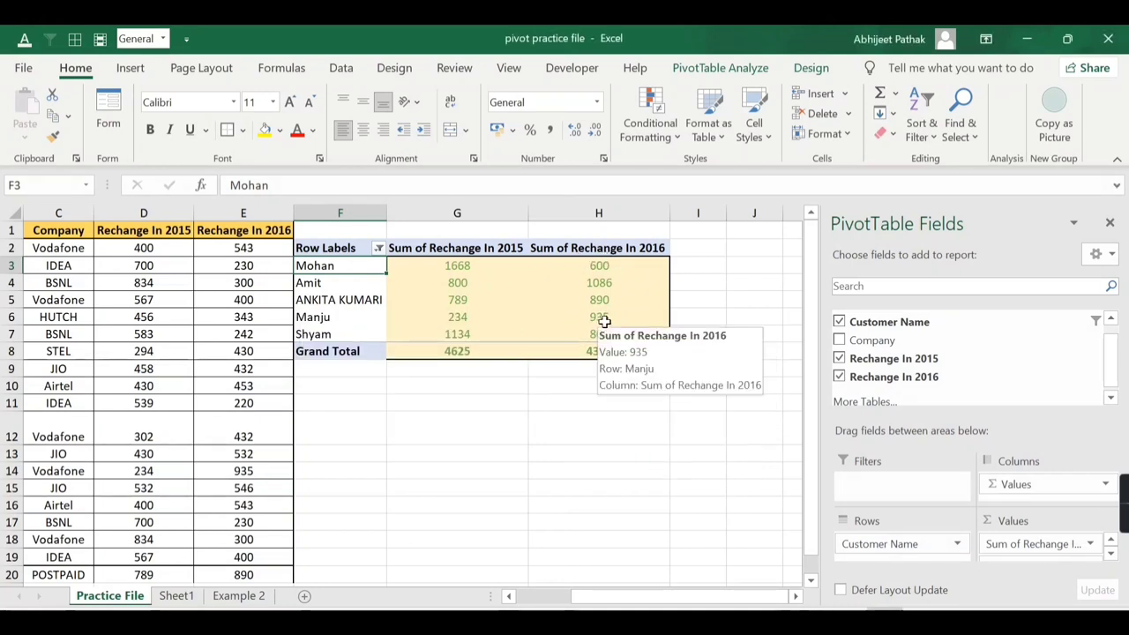
Step: Switch the filter to the bottom 5 customers by Sum of Rechange In 2015
right_click(364, 265)
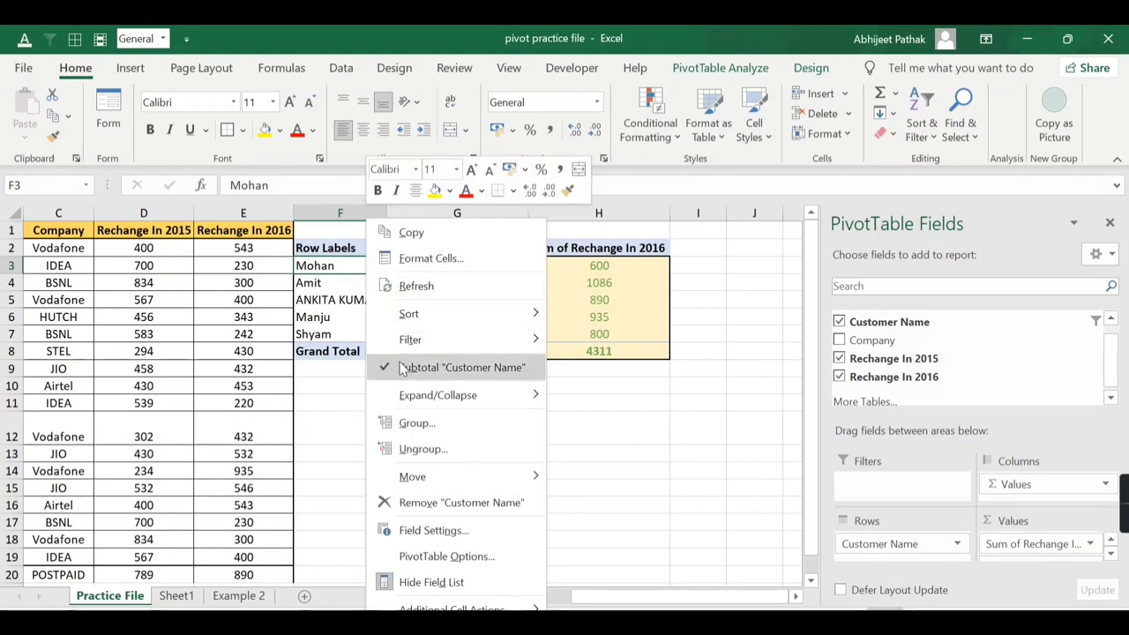
mouse_move(529, 340)
click(617, 423)
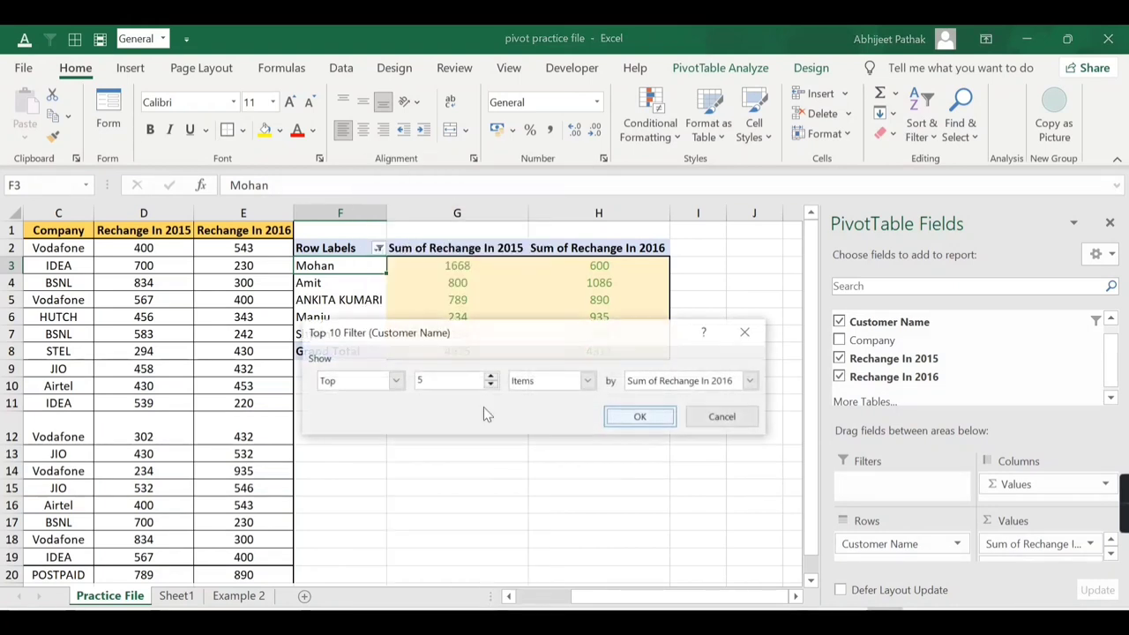
click(395, 380)
click(357, 411)
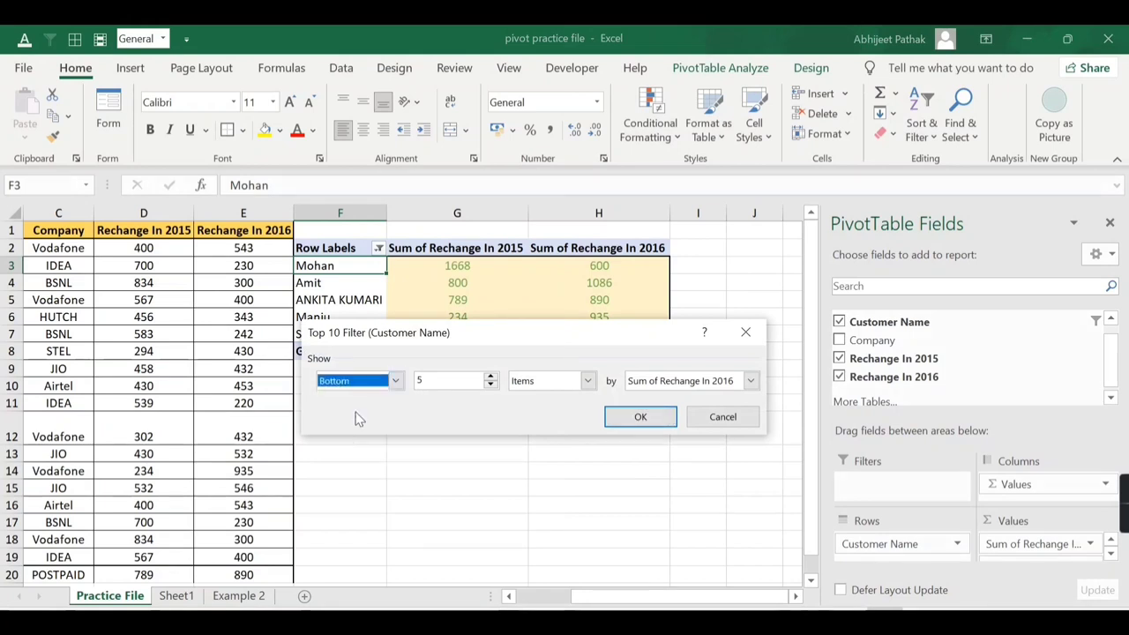
click(672, 387)
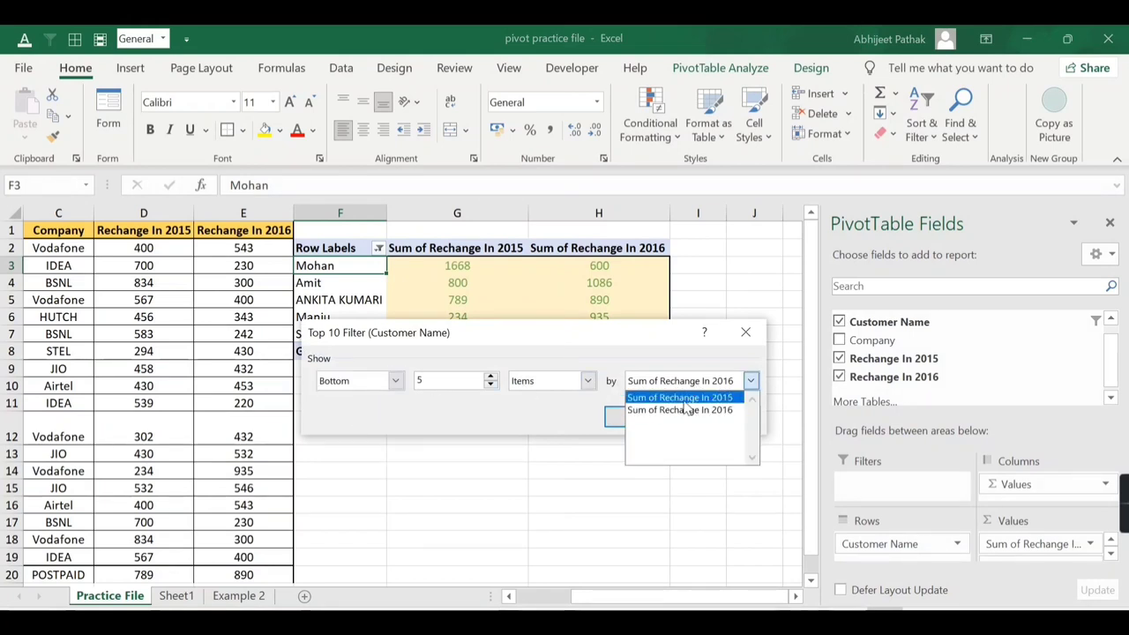
click(696, 398)
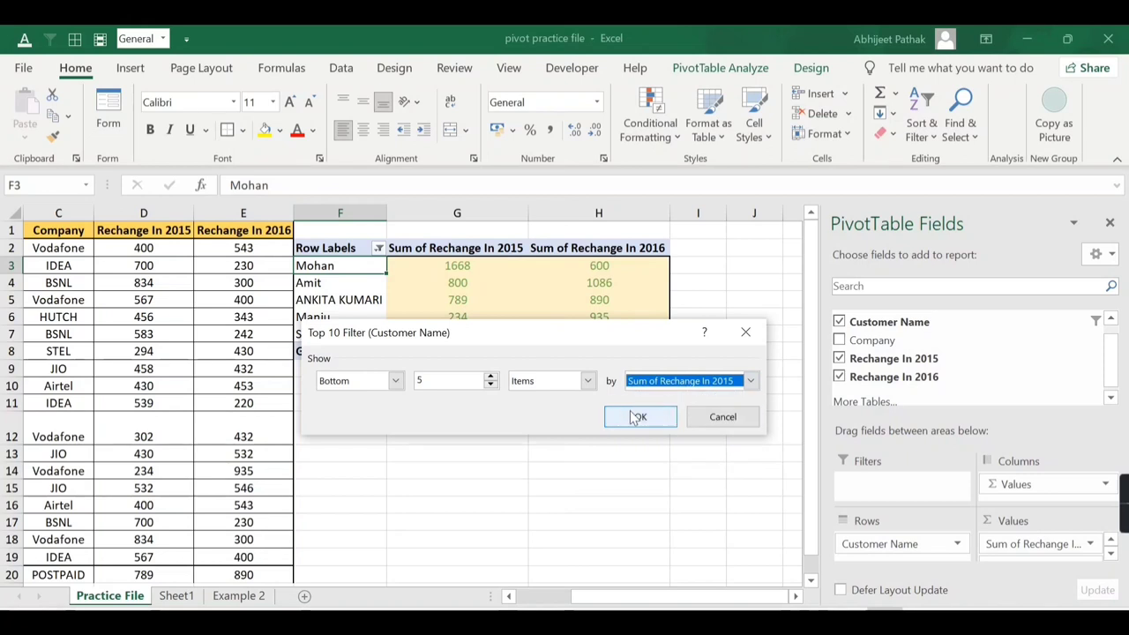
click(637, 417)
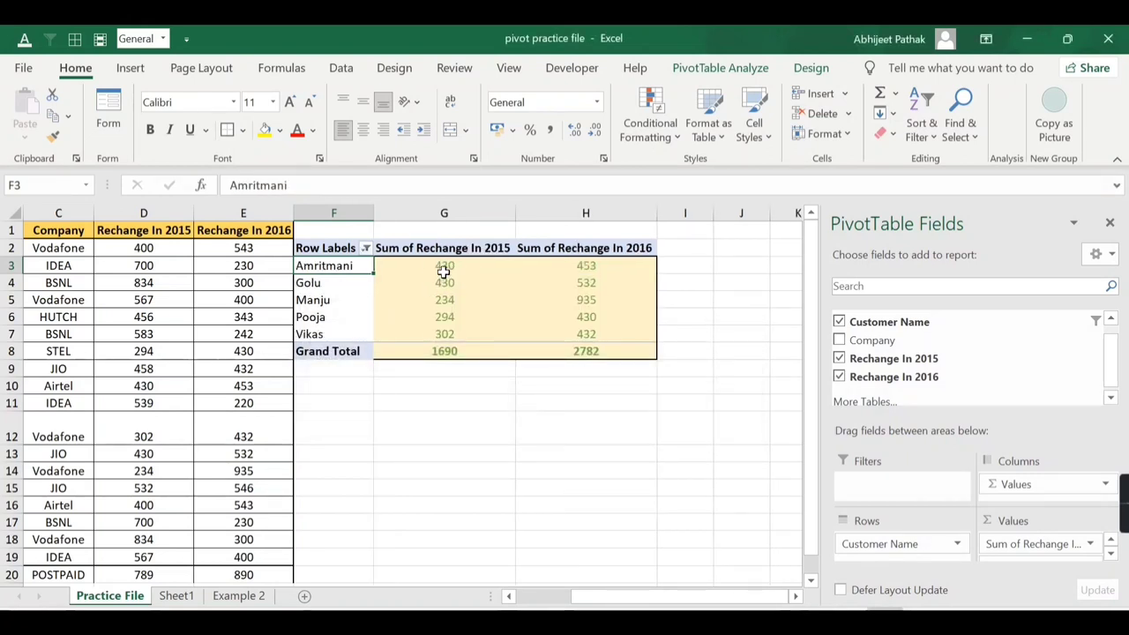
mouse_move(443, 273)
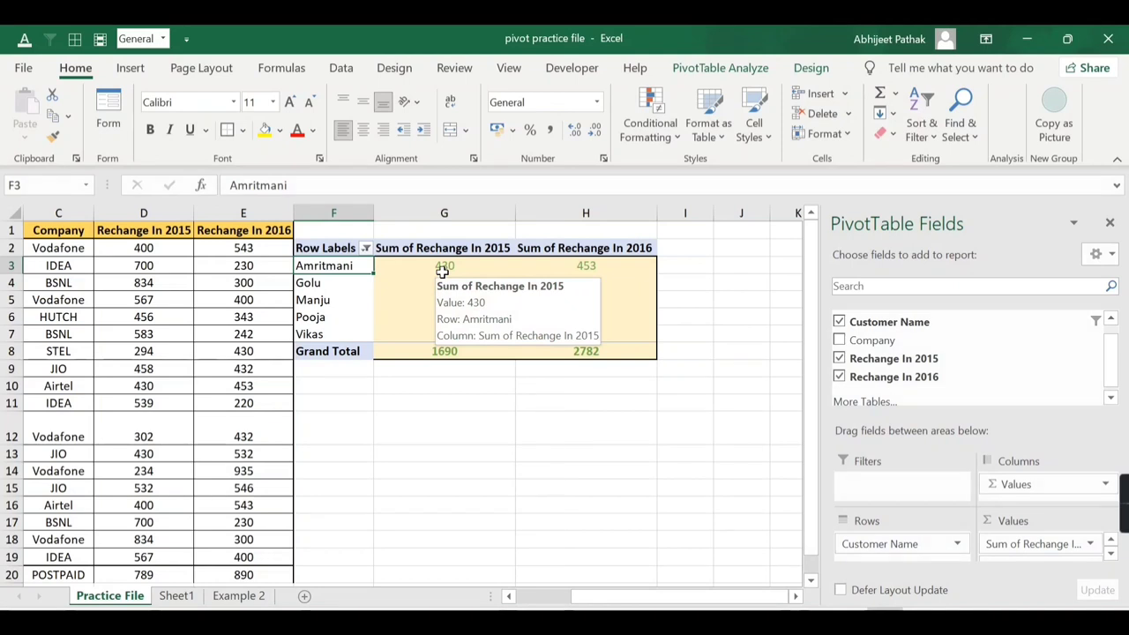
Step: Sort the customer names ascending by Sum of Rechange In 2015, from 234 up to 430
right_click(337, 269)
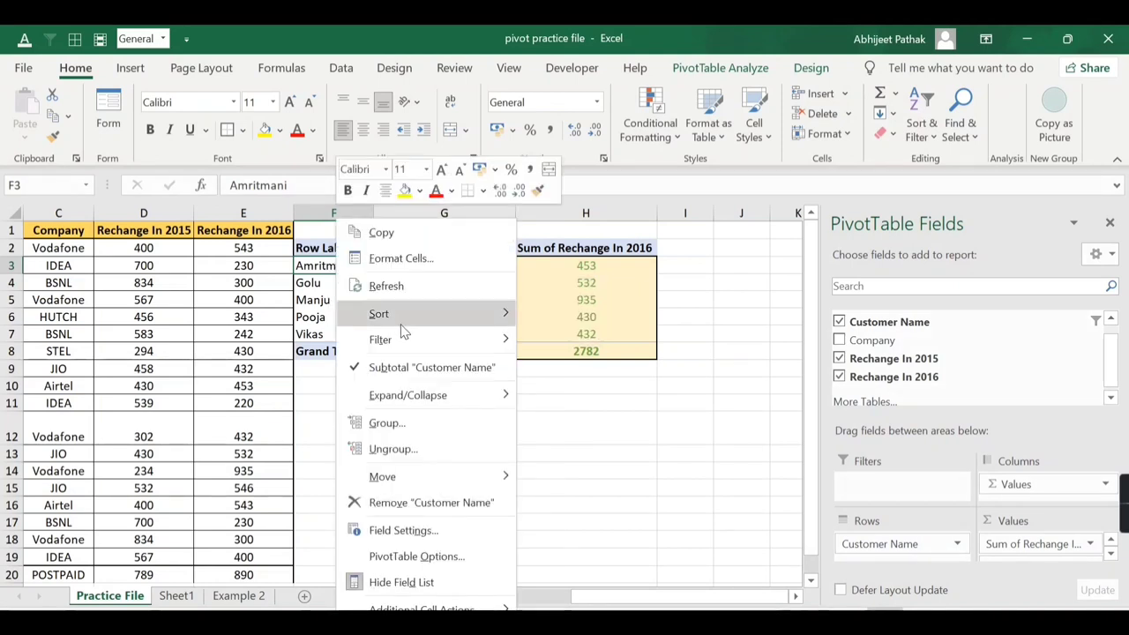
mouse_move(498, 317)
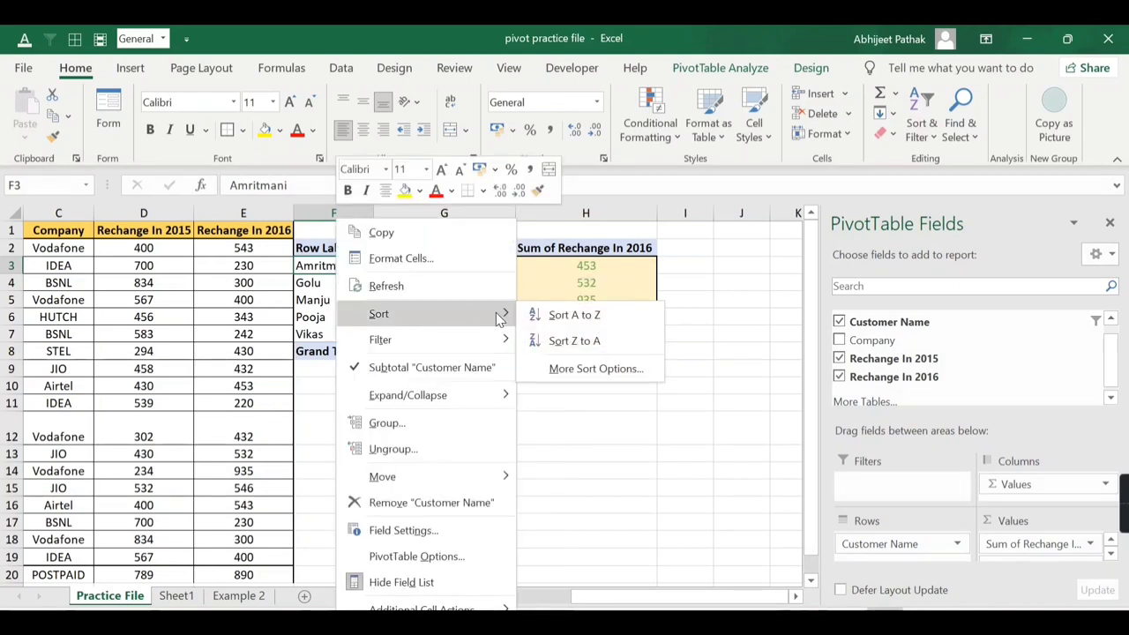
click(597, 370)
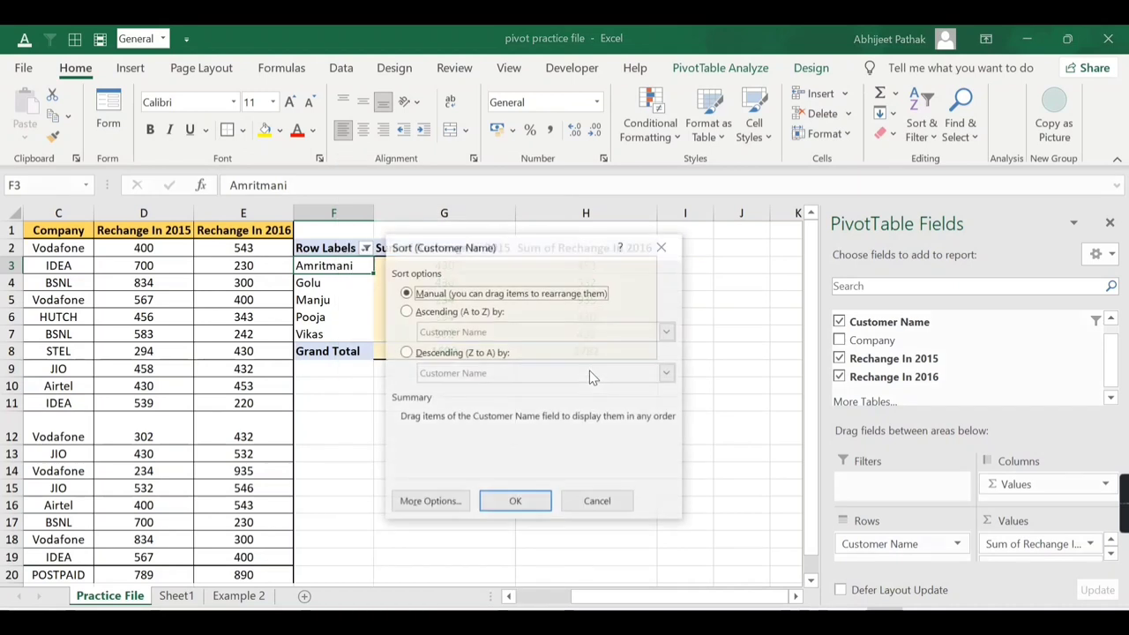
click(435, 316)
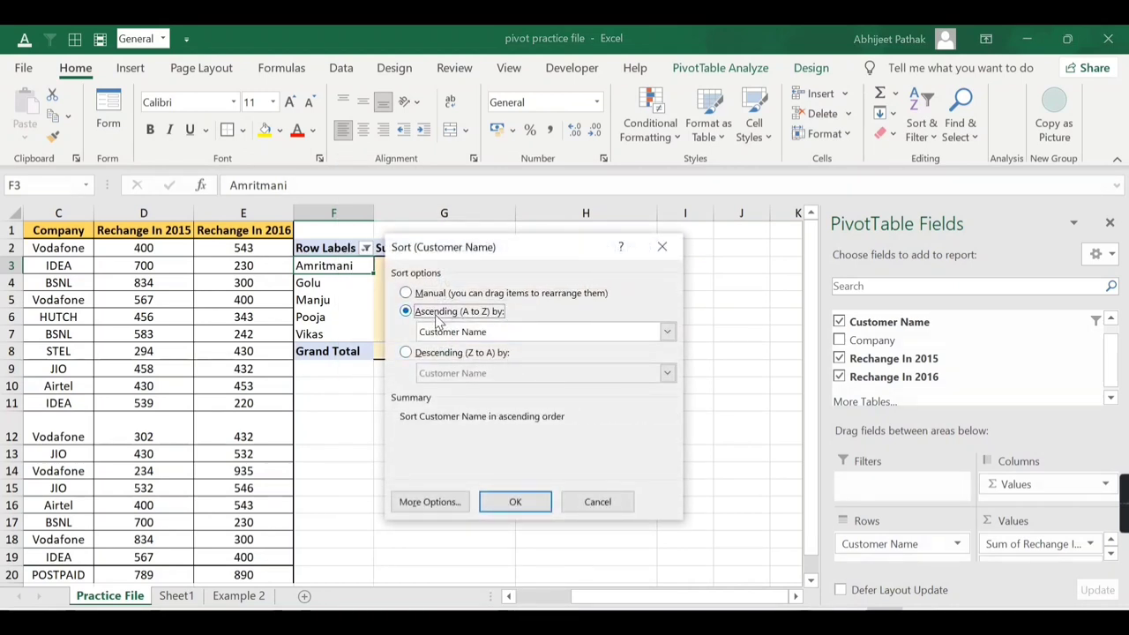
click(666, 332)
click(499, 364)
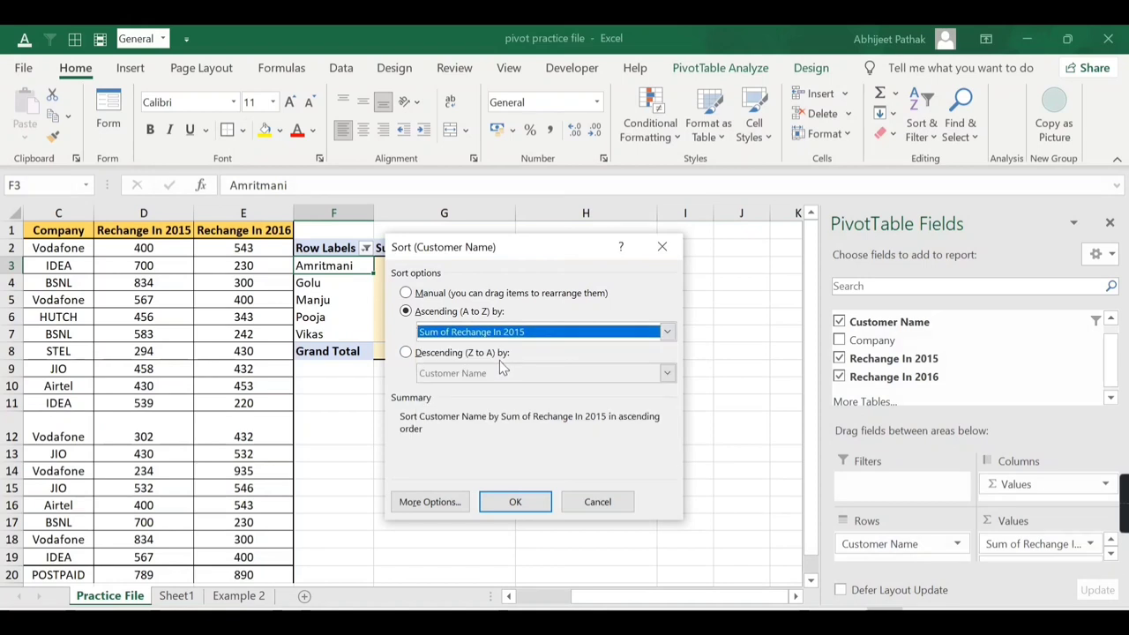
click(515, 500)
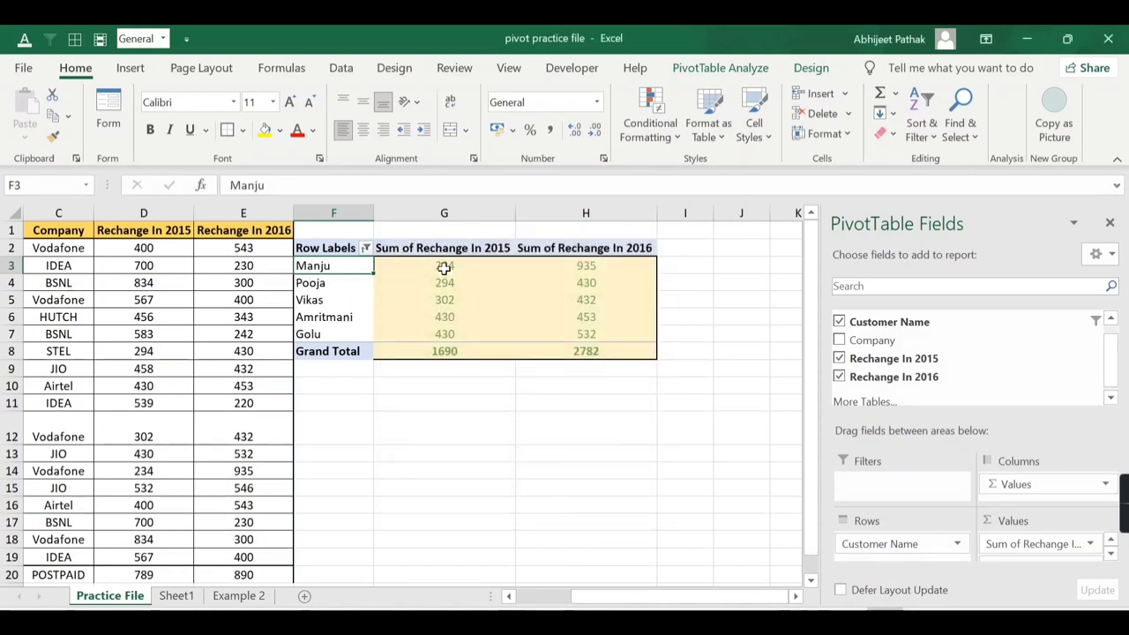
drag(444, 266, 455, 333)
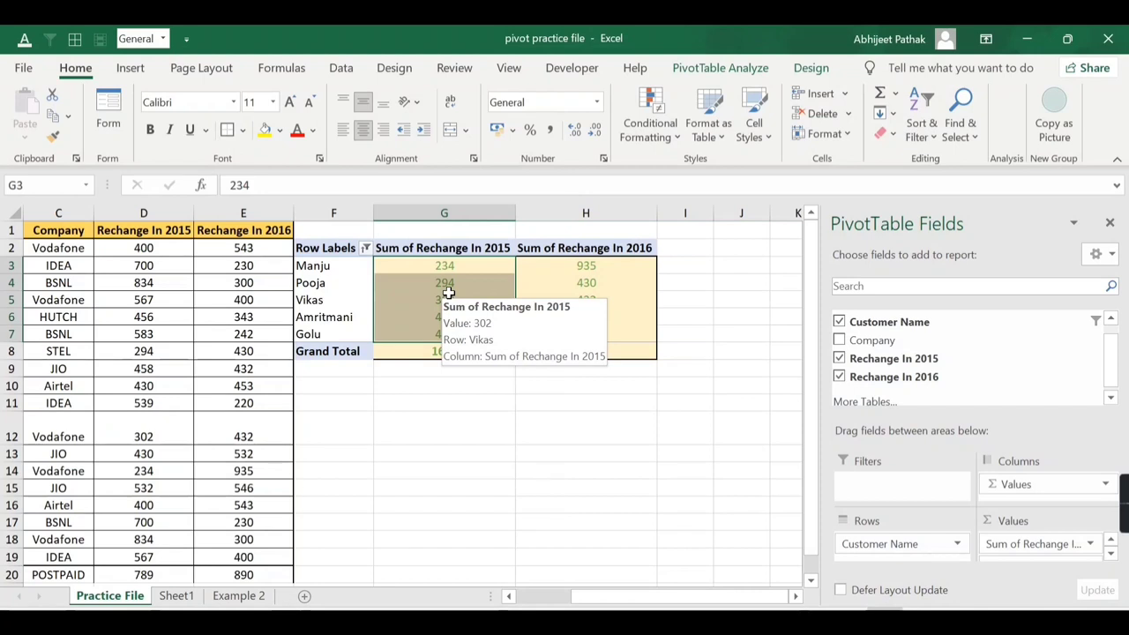
Step: Clear the bottom 5 filter with Alt+H, S, C so all customers show again
right_click(346, 268)
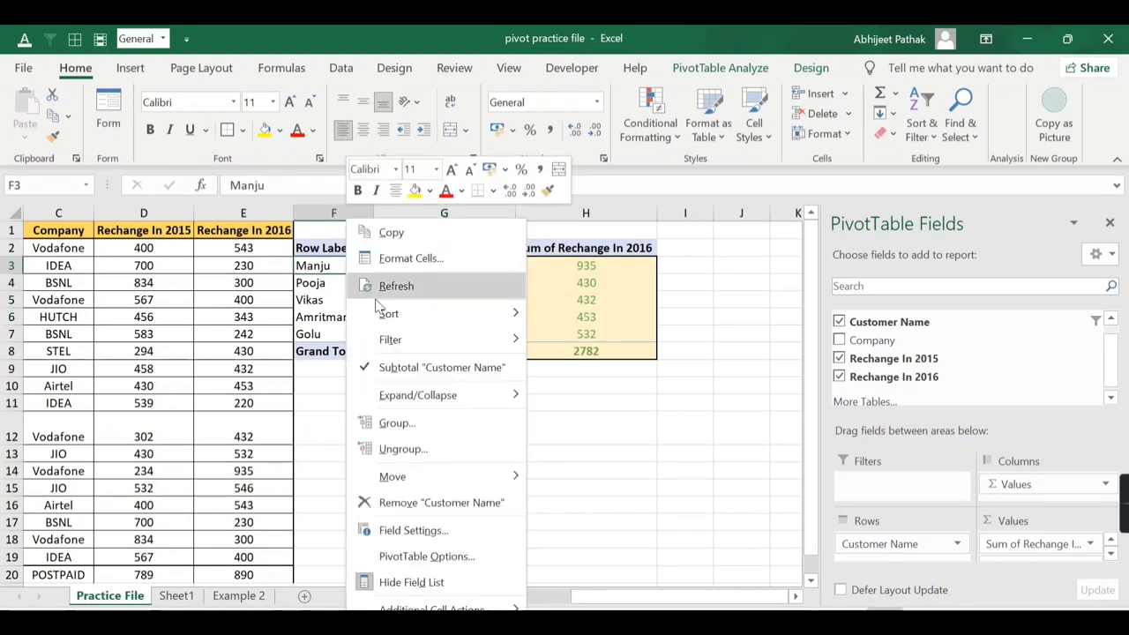
click(346, 266)
right_click(346, 266)
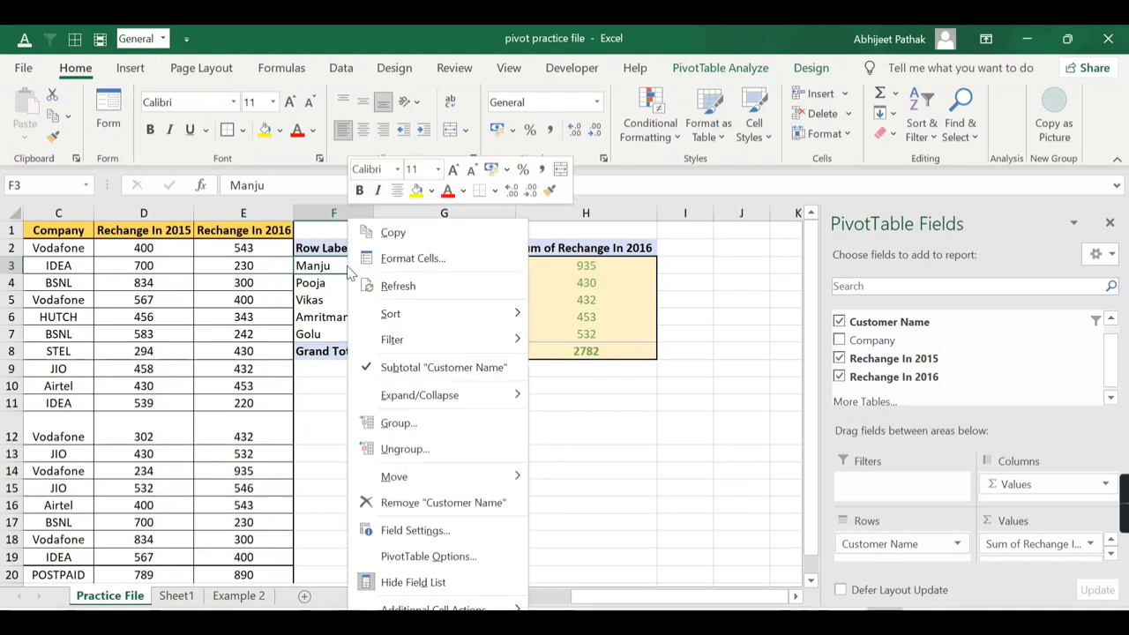
click(331, 271)
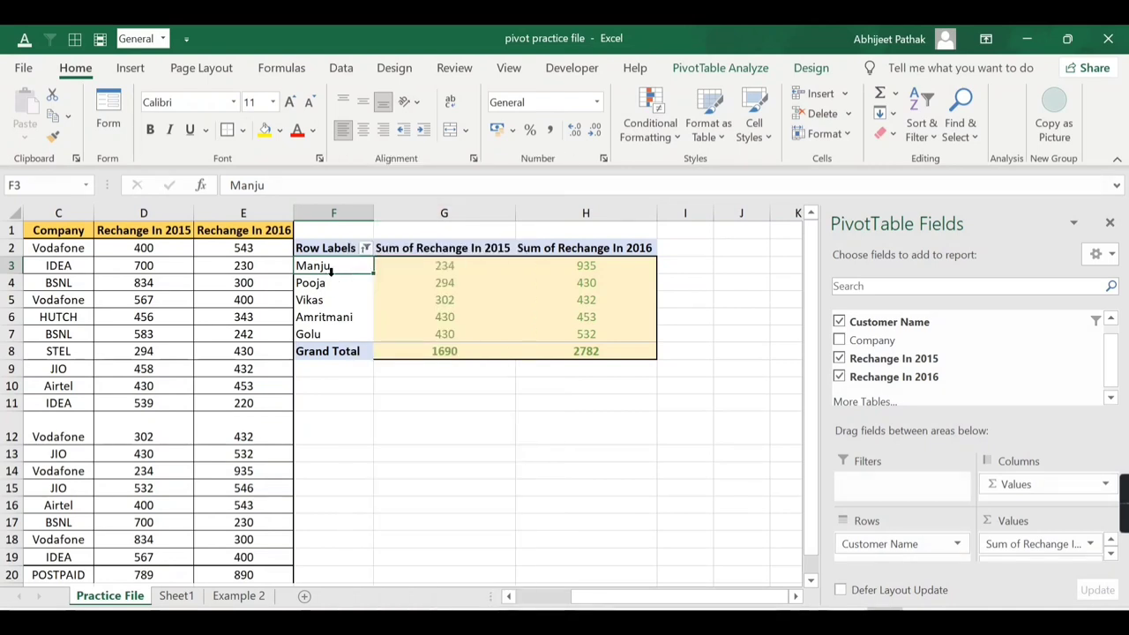
key(alt)
key(h)
key(s)
key(c)
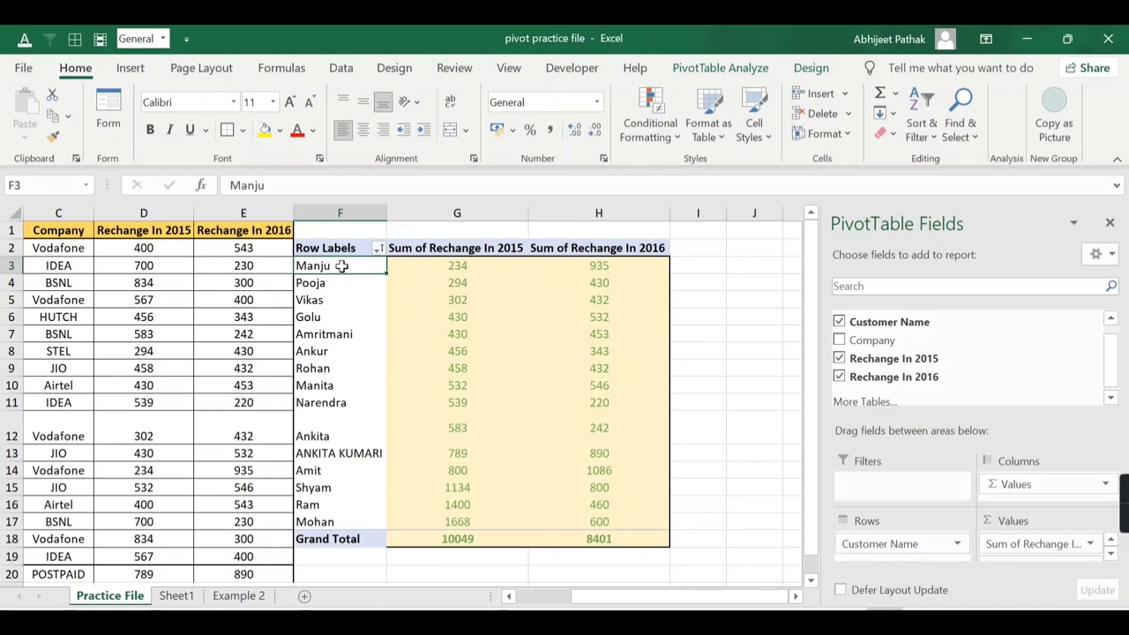
Step: Open the Label Filter (Customer Name) dialog from the row label's Filter menu
right_click(342, 266)
mouse_move(431, 339)
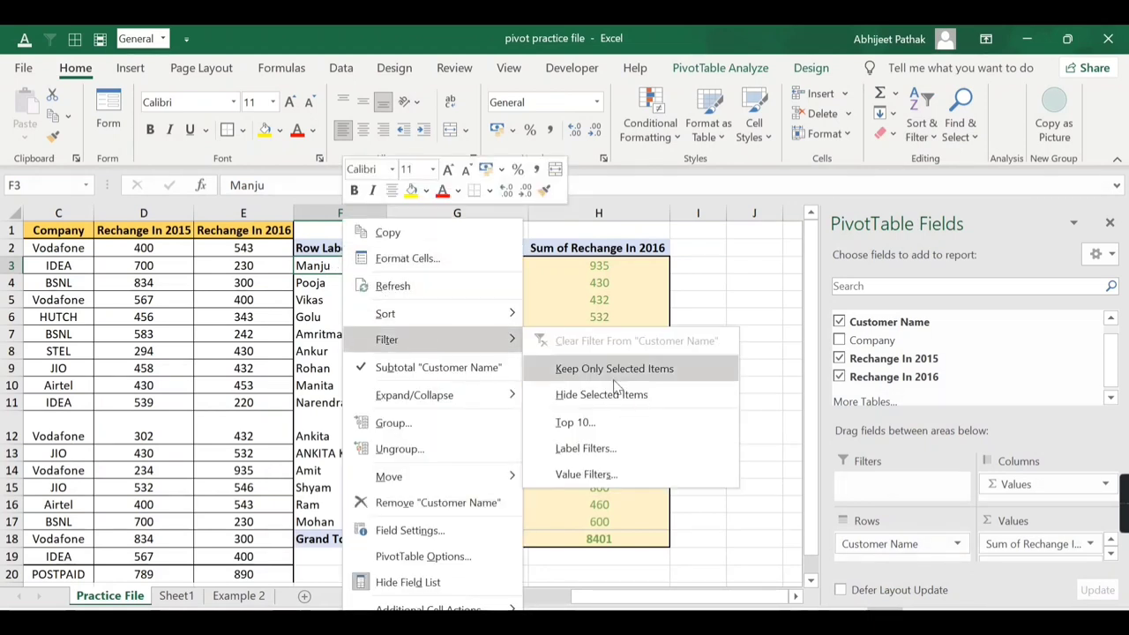
click(603, 457)
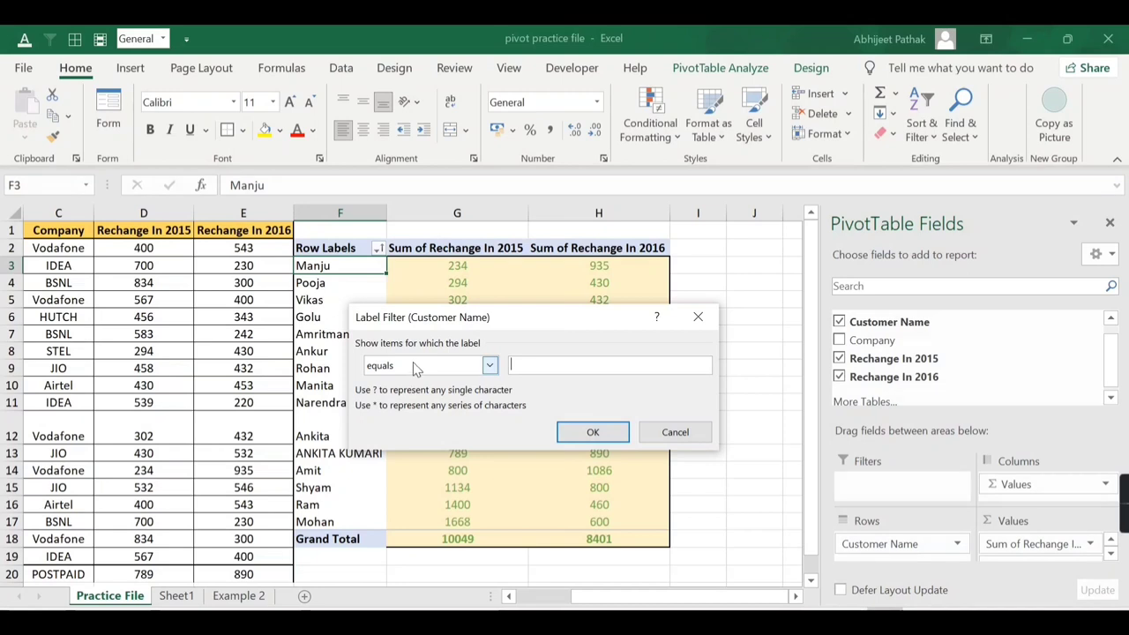
click(417, 368)
scroll(427, 414, down, 1)
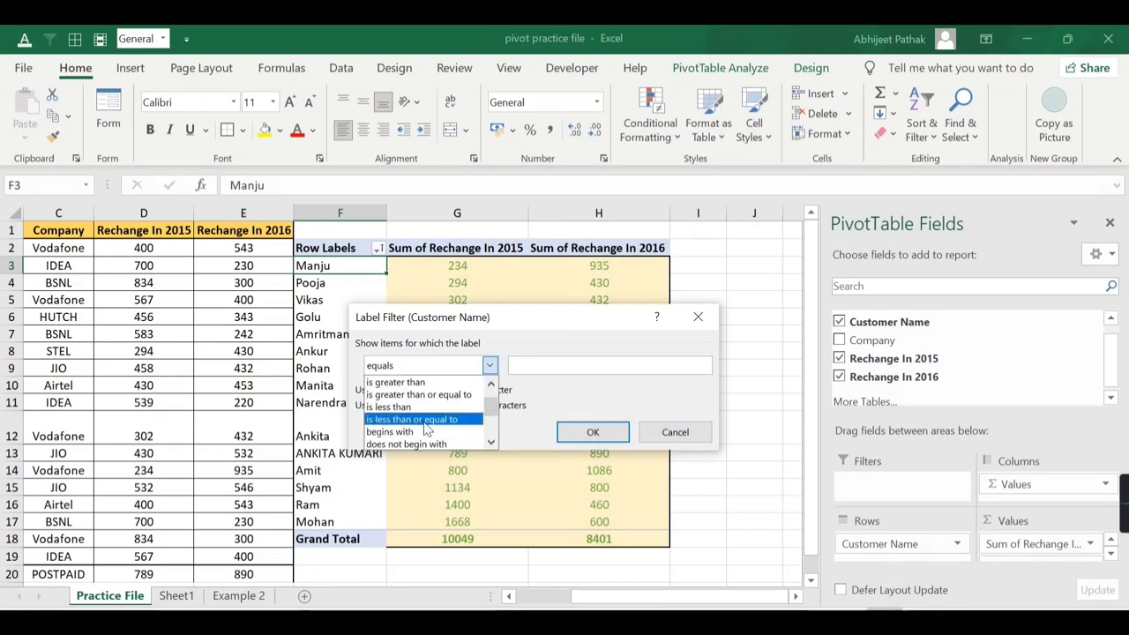
scroll(415, 422, down, 3)
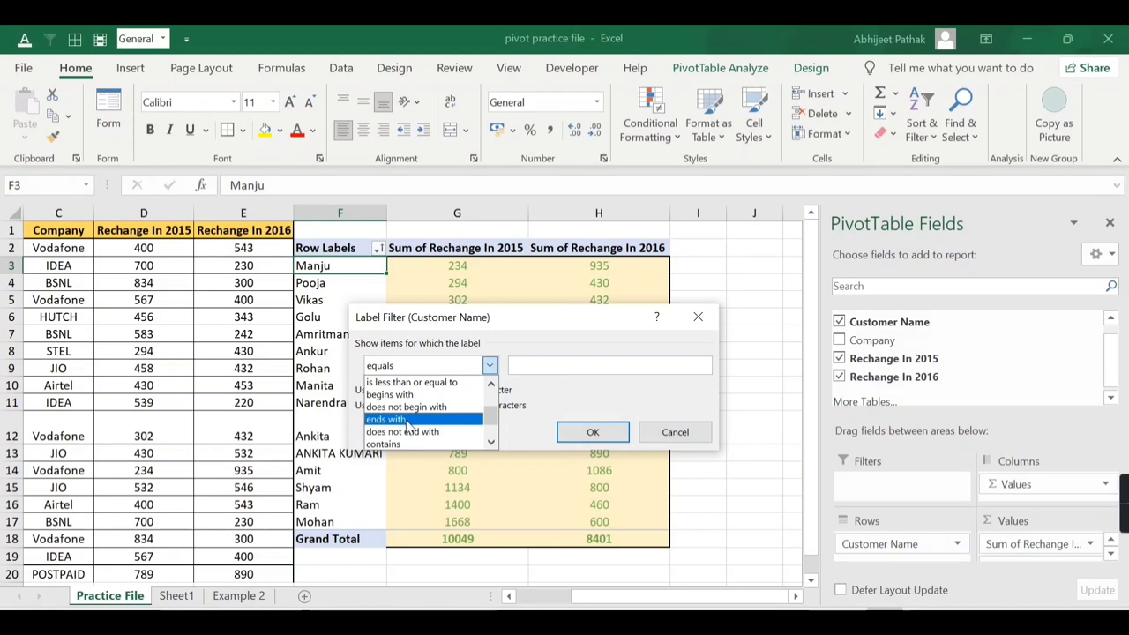
scroll(406, 421, down, 1)
scroll(403, 416, down, 1)
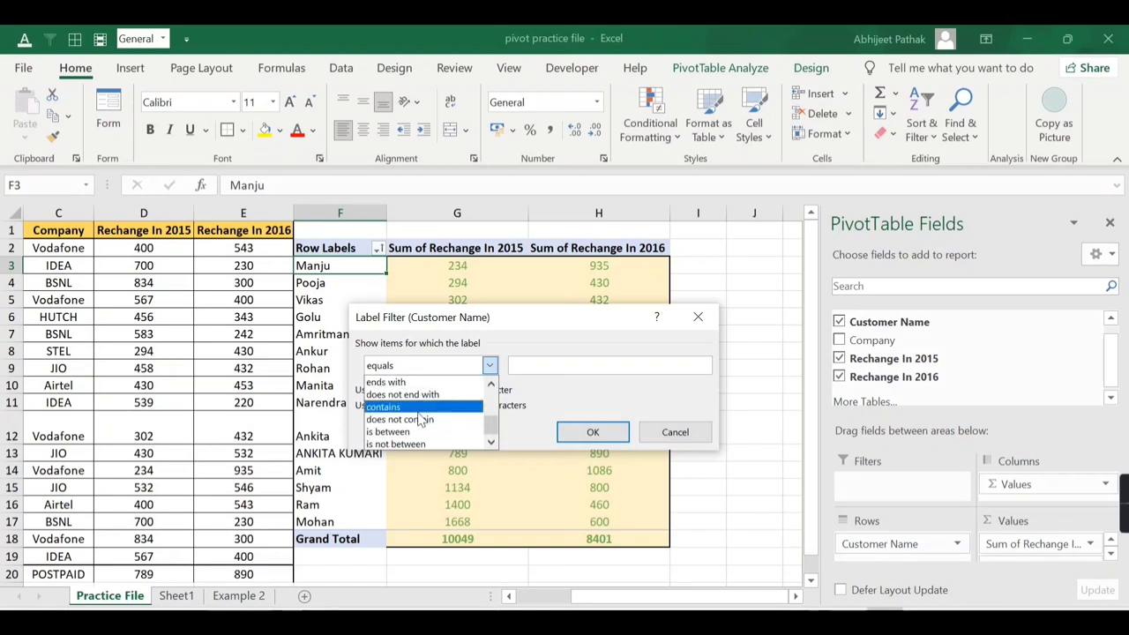
scroll(410, 410, up, 3)
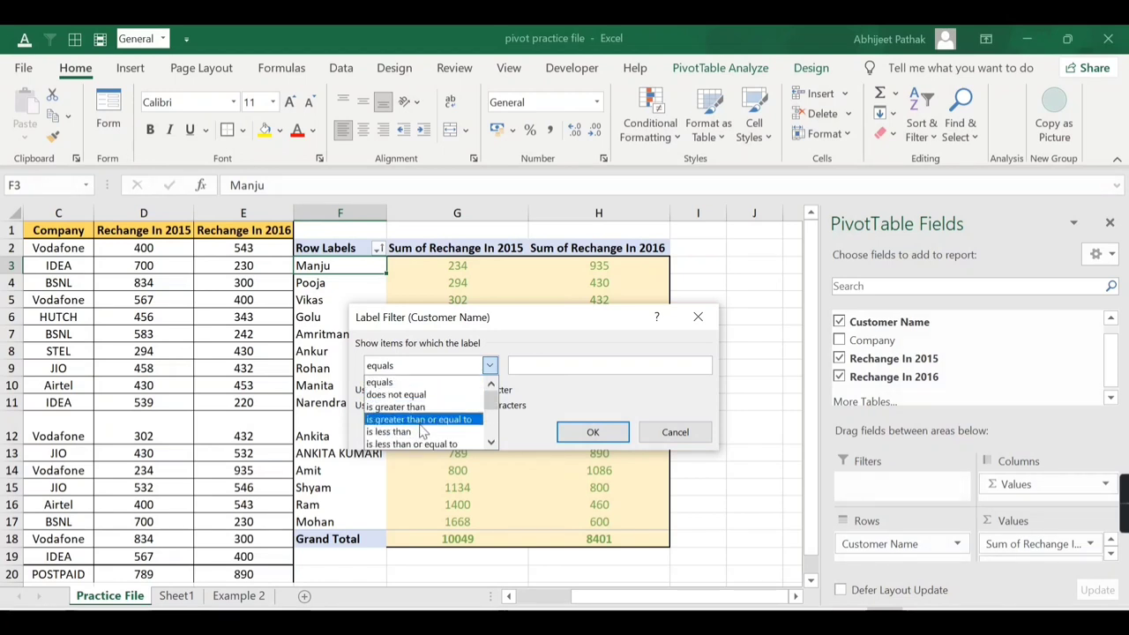
scroll(421, 400, down, 1)
click(421, 426)
drag(441, 326, 484, 300)
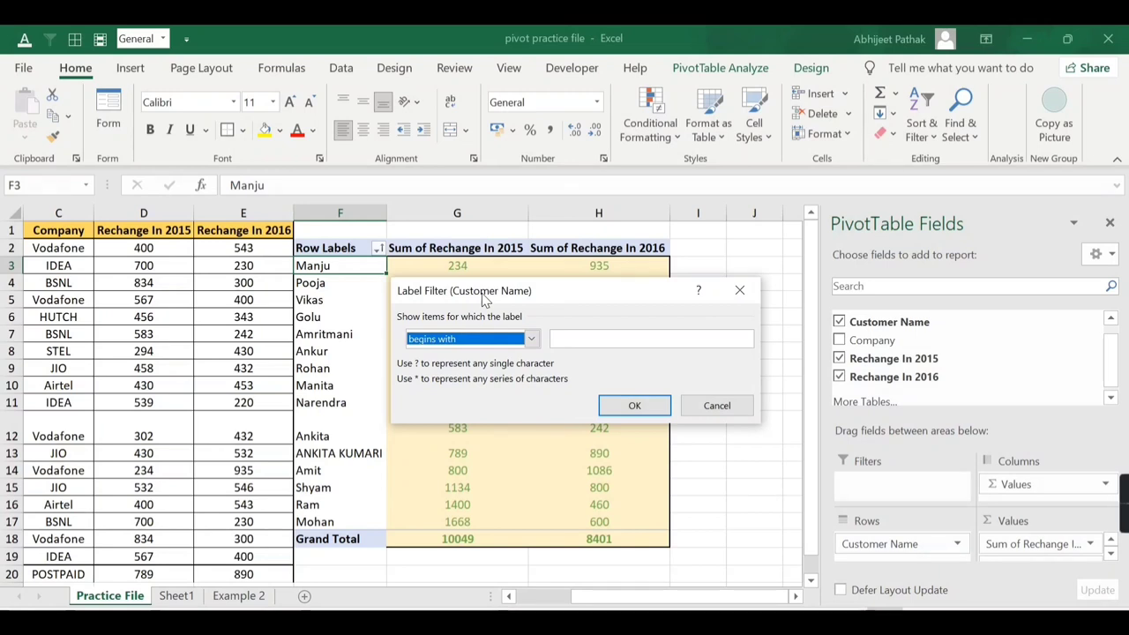
click(577, 343)
text(AN)
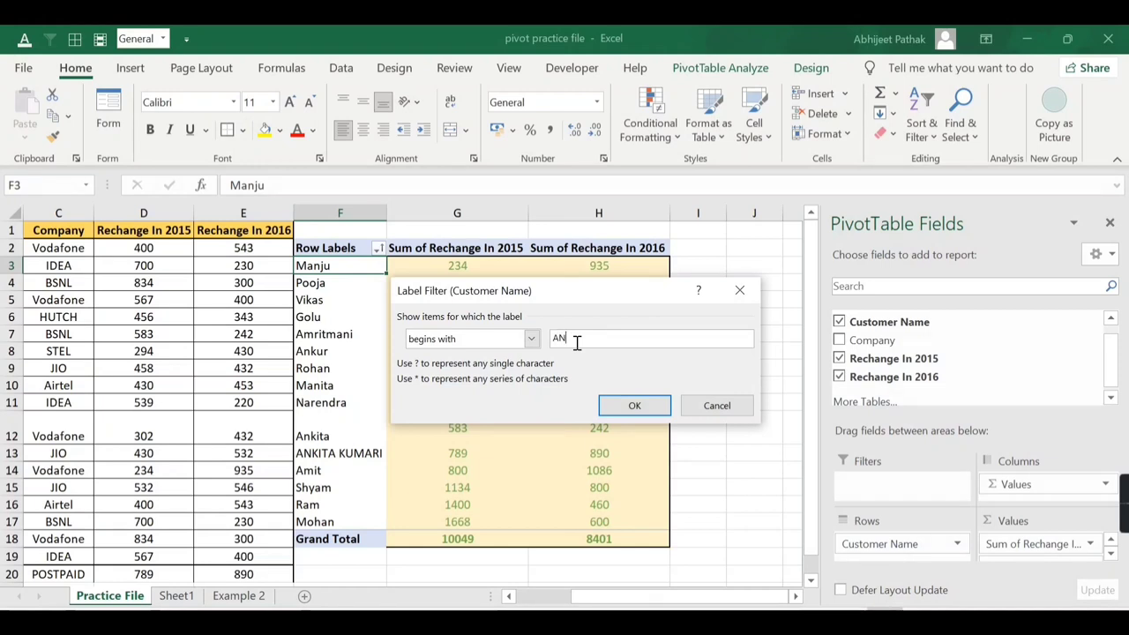
click(632, 407)
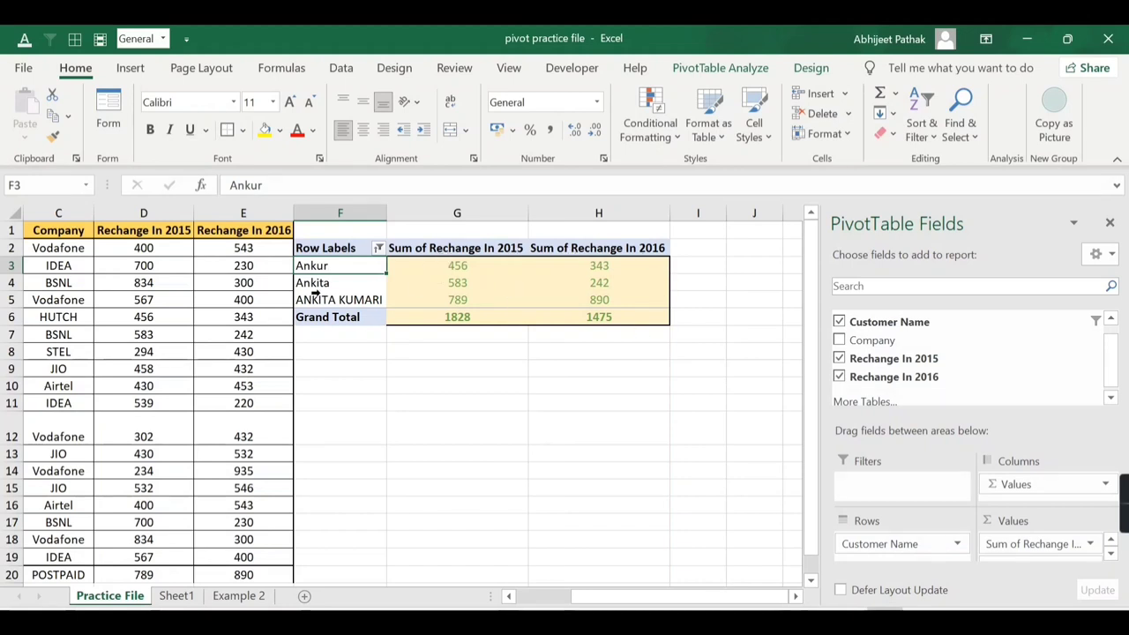
Step: Undo the AN filter, apply an 'ends with' AN label filter (Rohan, Mohan), then undo it
key(ctrl+z)
right_click(339, 265)
mouse_move(507, 344)
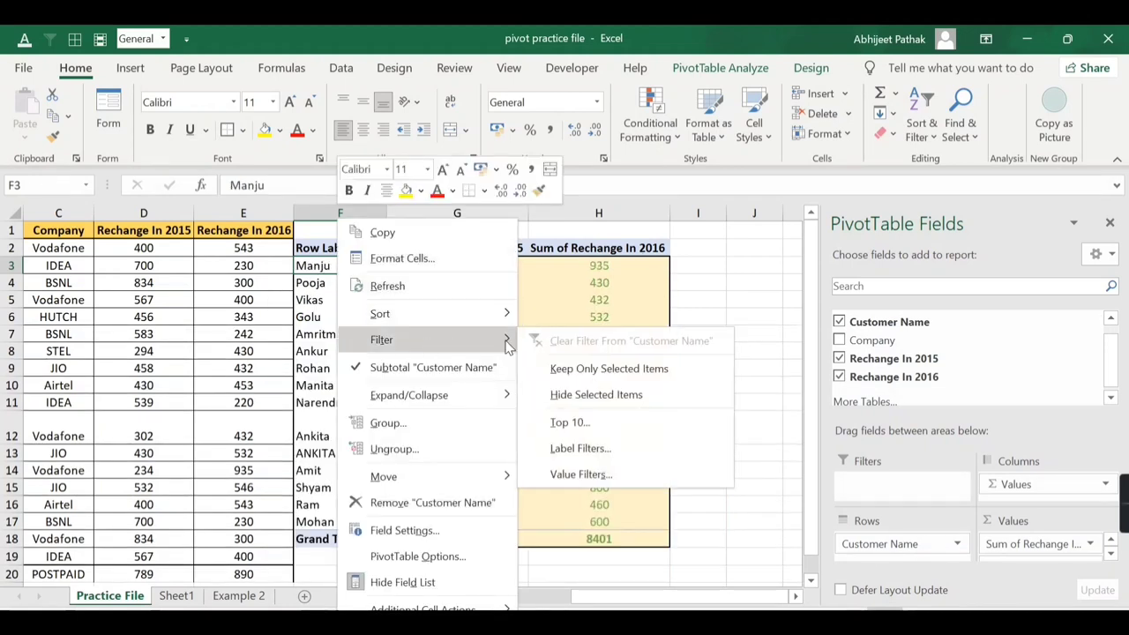
click(580, 448)
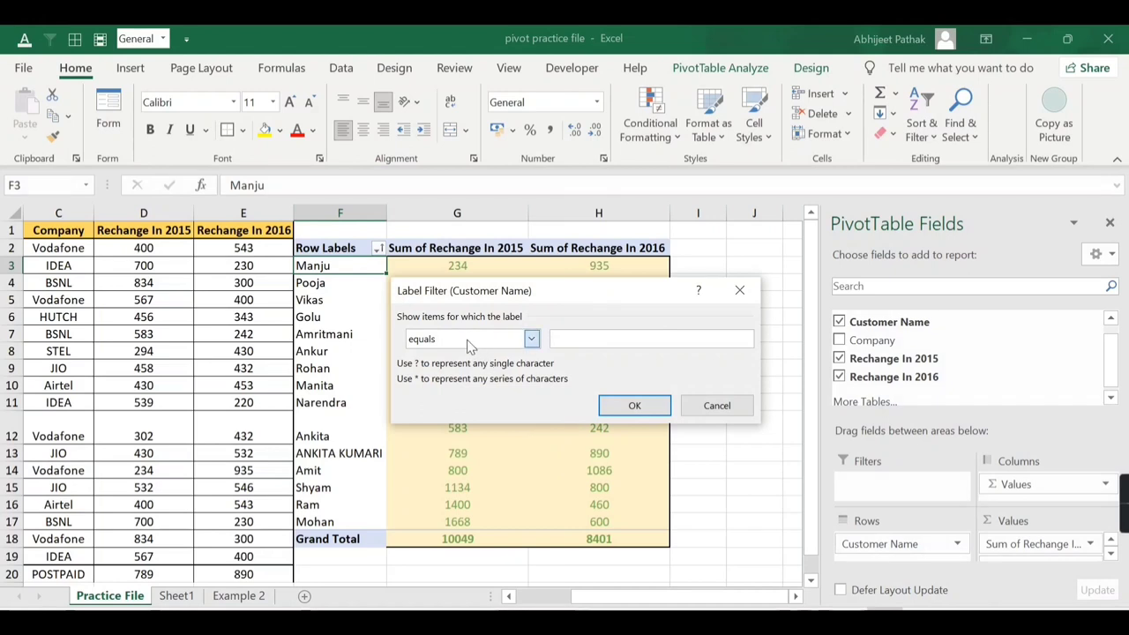
click(470, 341)
scroll(465, 392, down, 1)
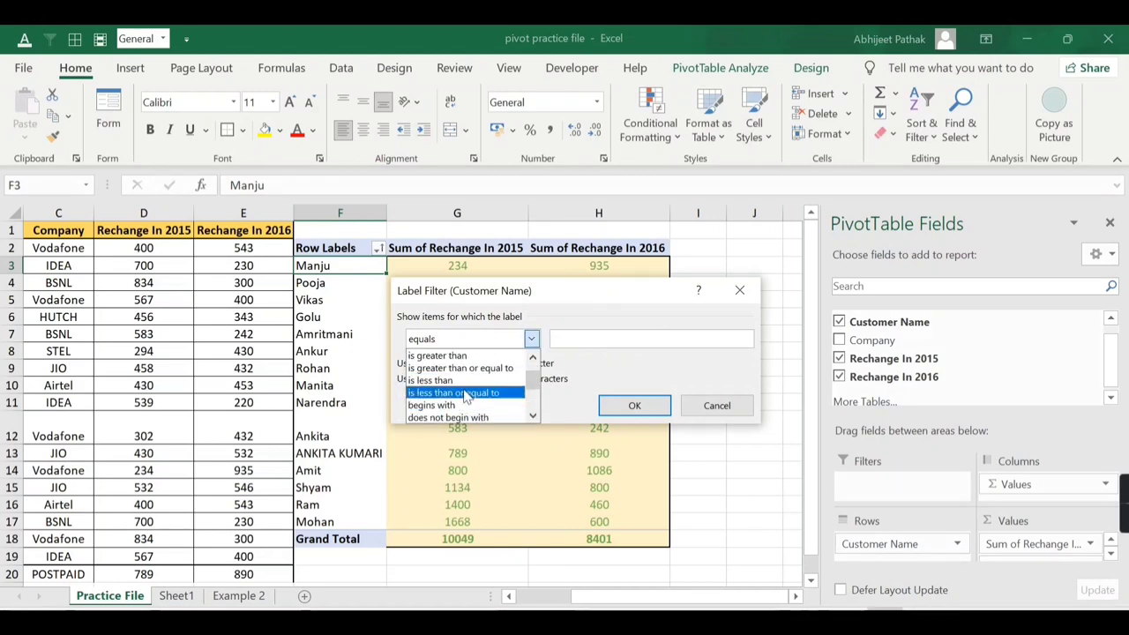
scroll(465, 397, down, 1)
click(456, 415)
click(573, 340)
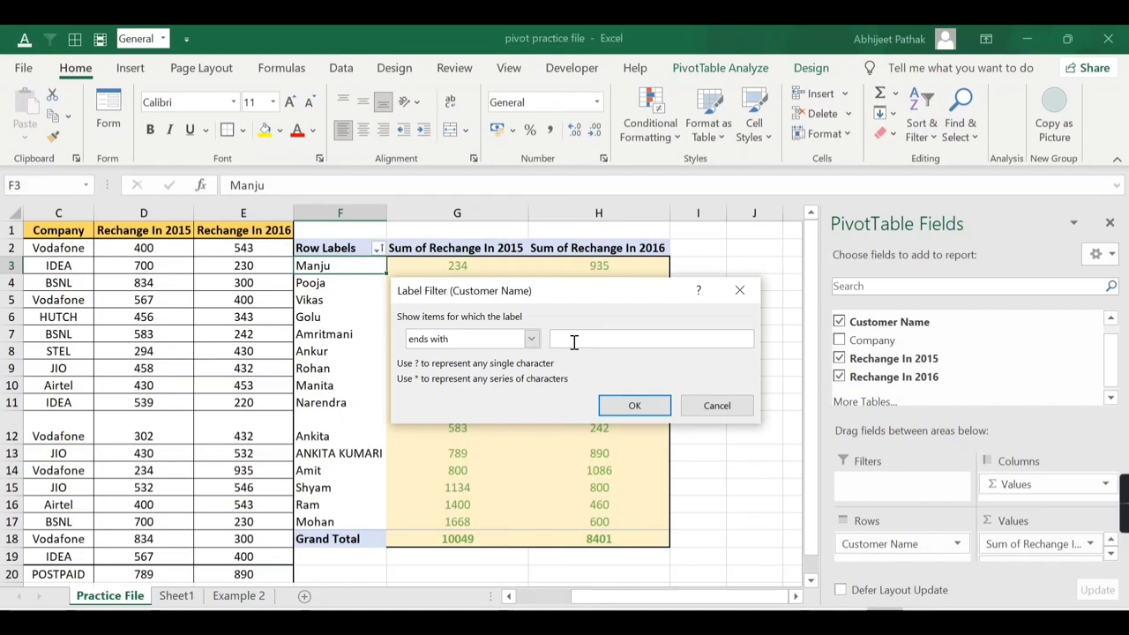
text(AN)
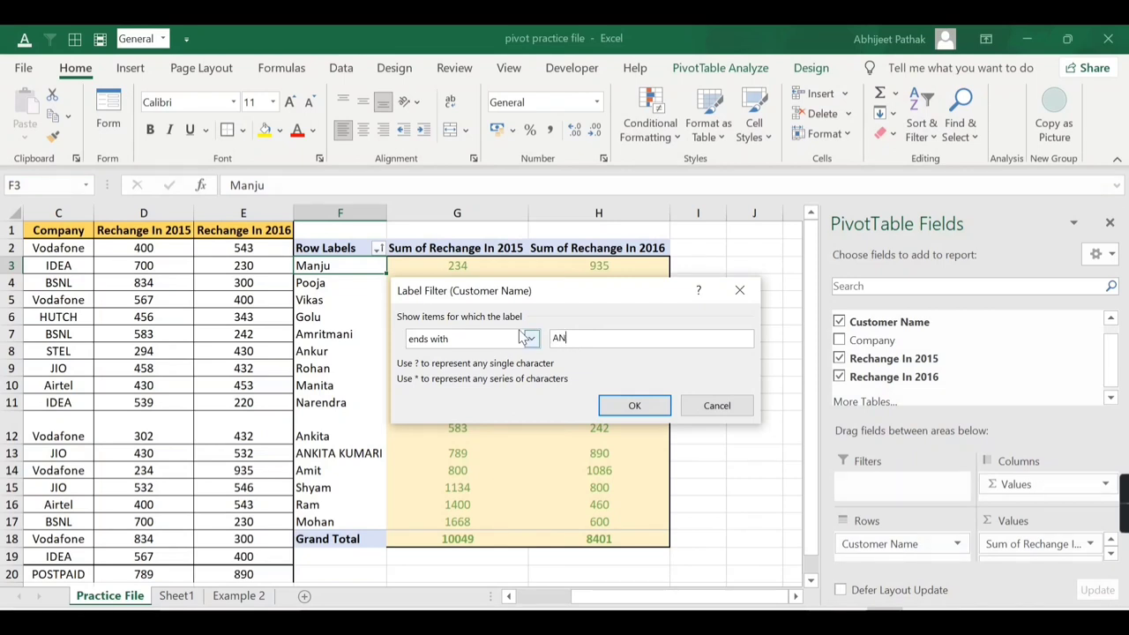
click(634, 405)
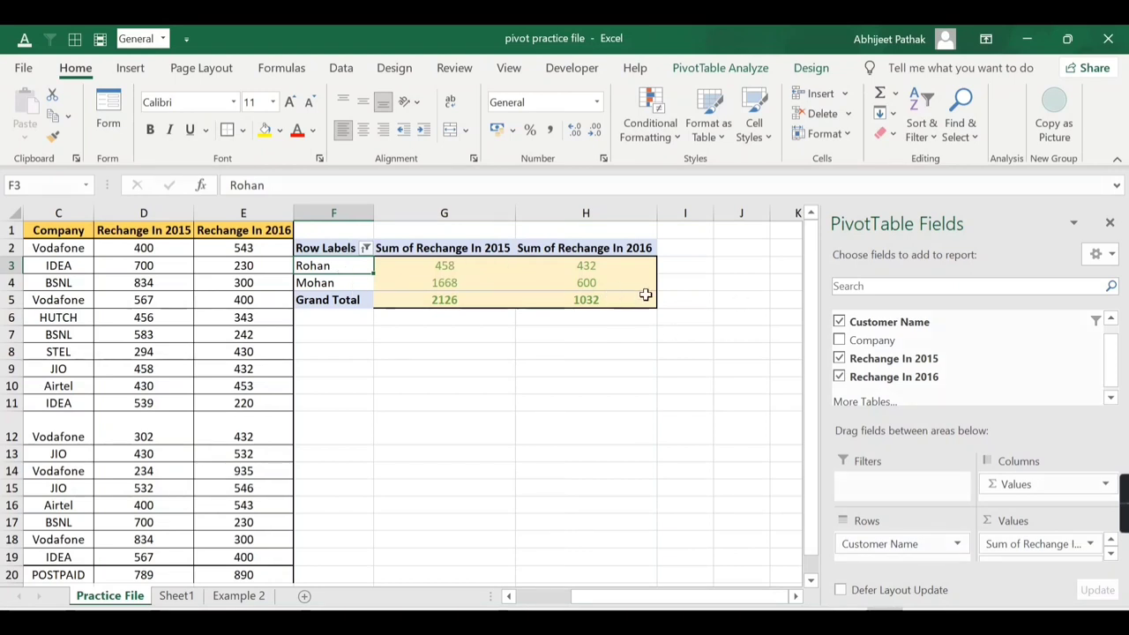
key(ctrl+z)
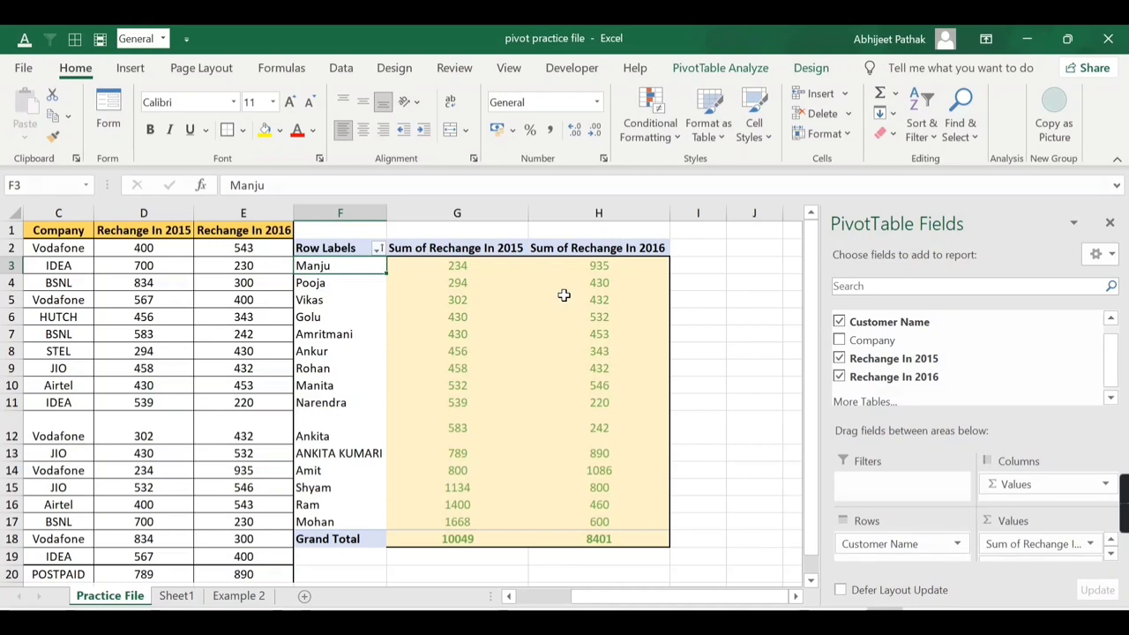
Step: Apply a 'contains' O label filter, leaving Pooja, Golu, Rohan and Mohan
right_click(340, 268)
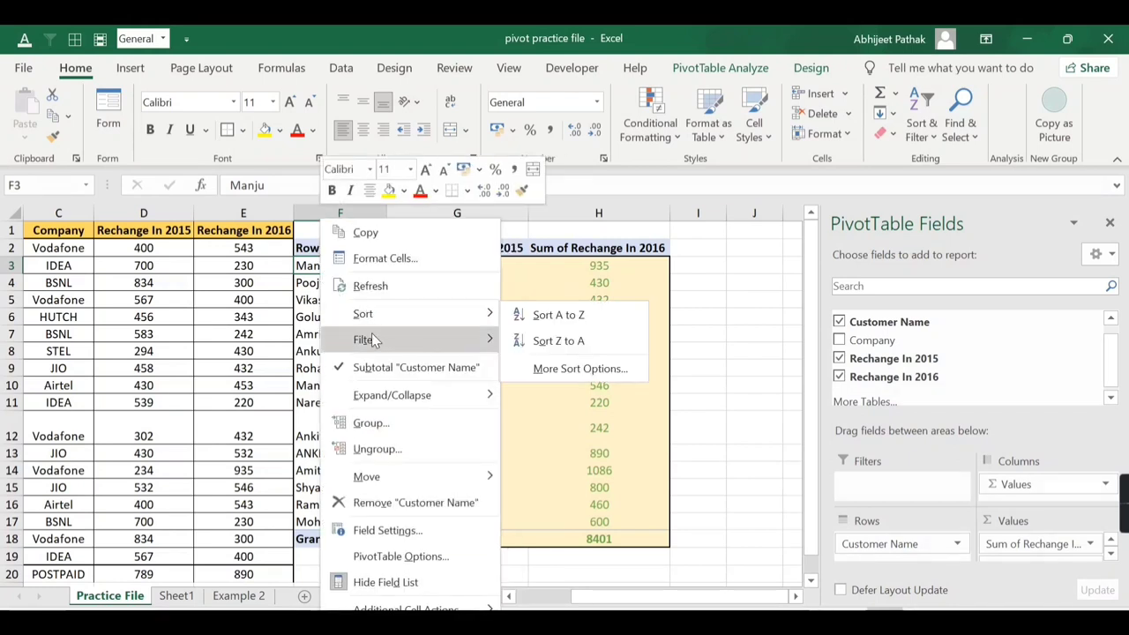
mouse_move(364, 339)
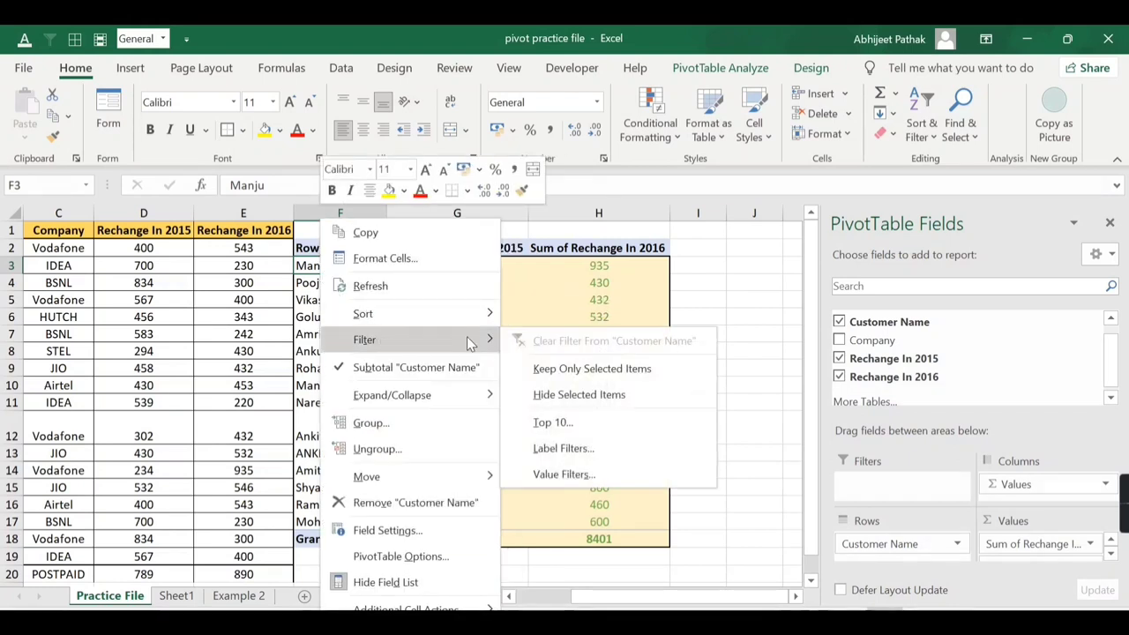
click(593, 453)
click(500, 409)
scroll(450, 463, down, 1)
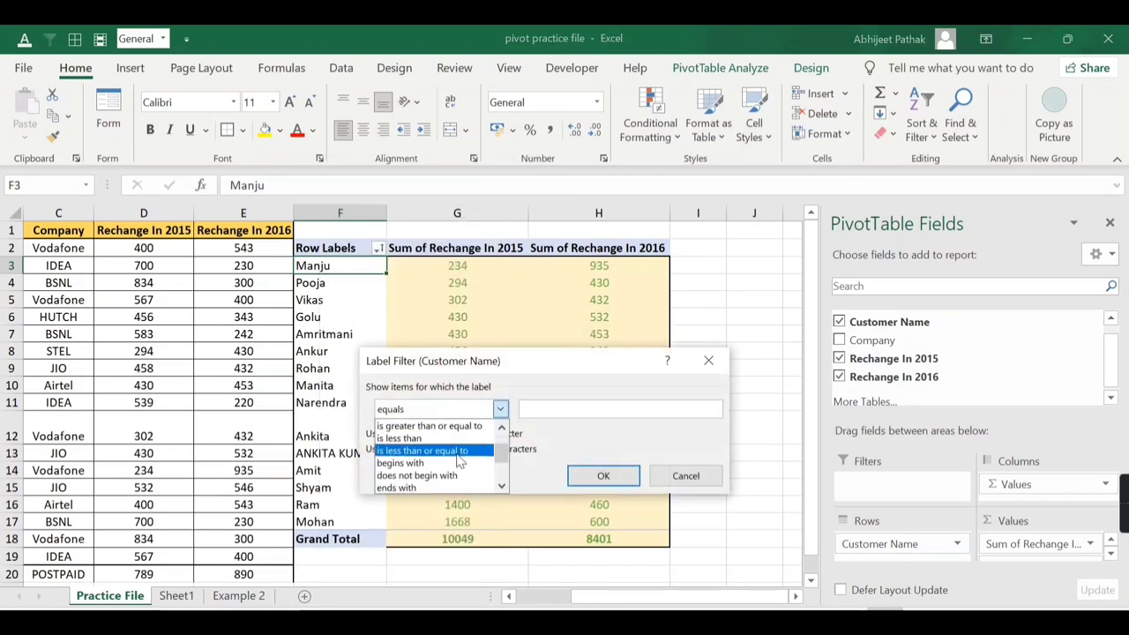
scroll(448, 472, down, 2)
click(421, 450)
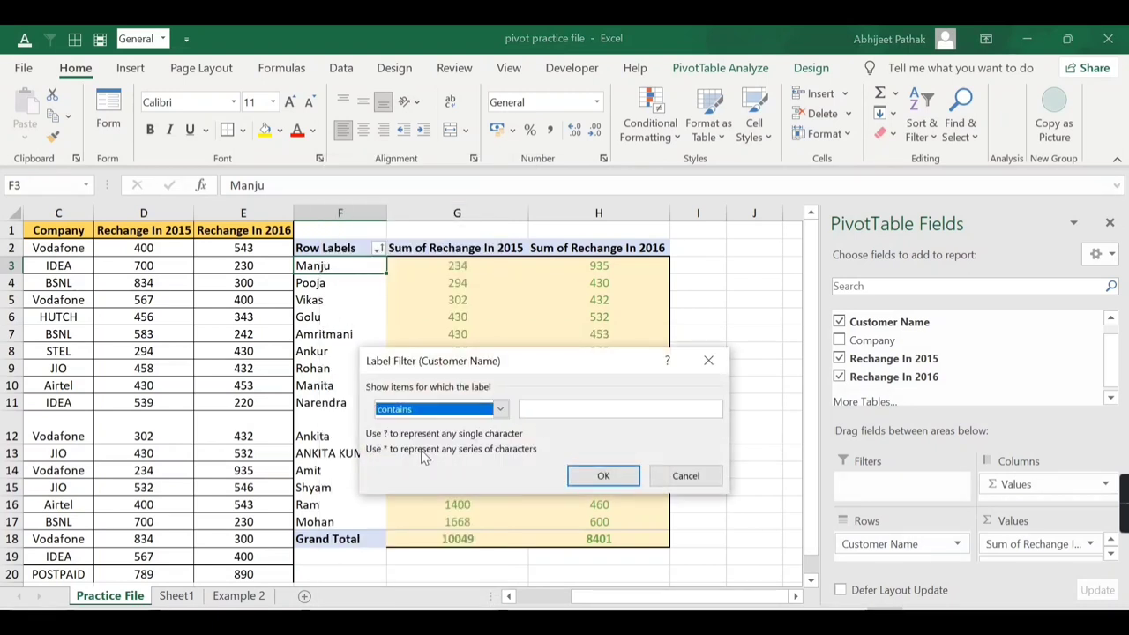
click(563, 407)
text(O)
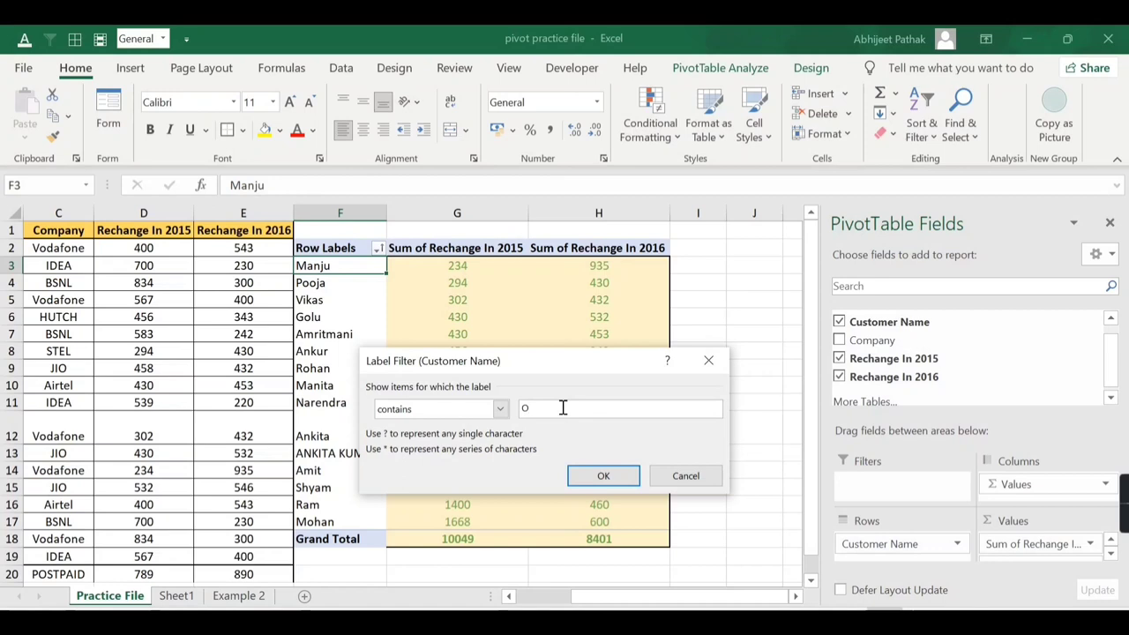
click(602, 477)
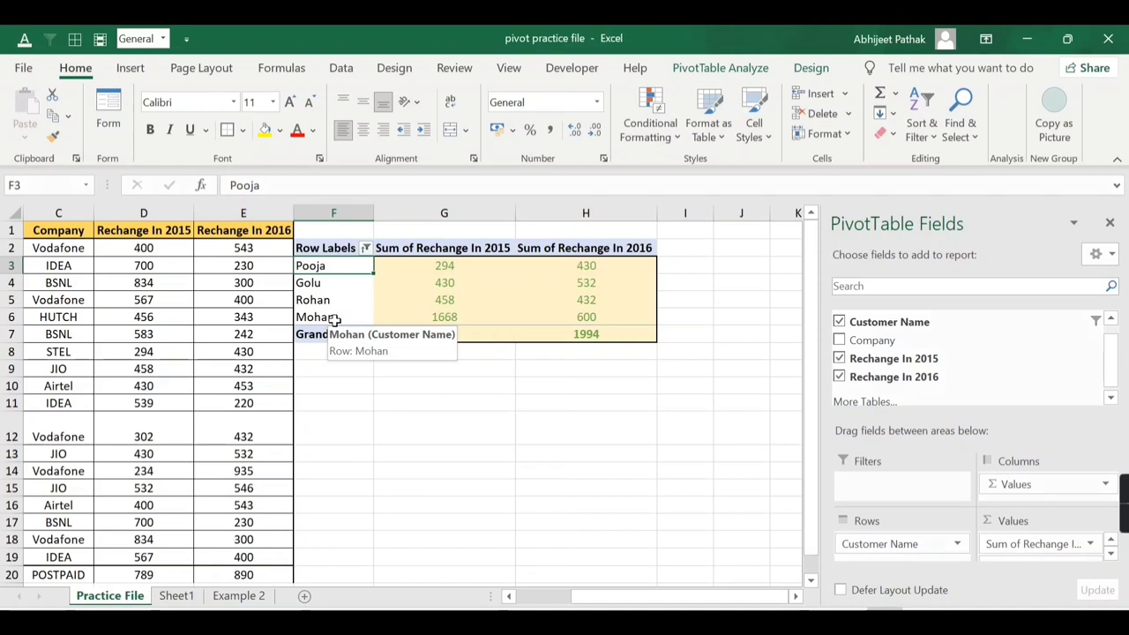
Step: Undo the O filter and apply a 'contains' AM label filter, leaving Amritmani, Amit, Shyam and Ram
key(ctrl+z)
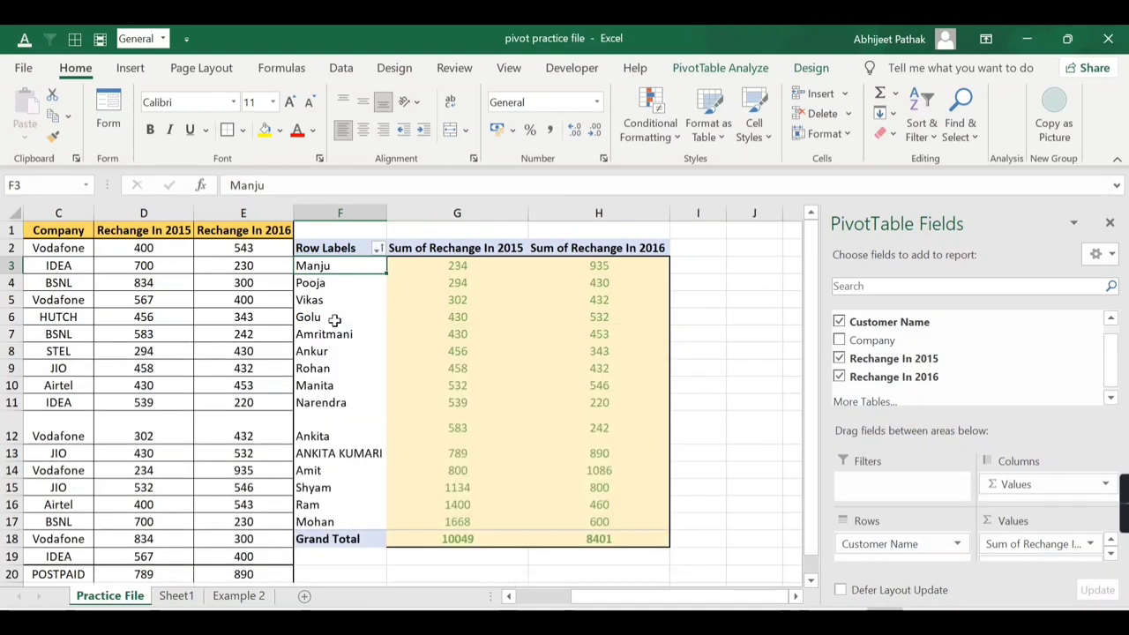
right_click(335, 318)
mouse_move(444, 336)
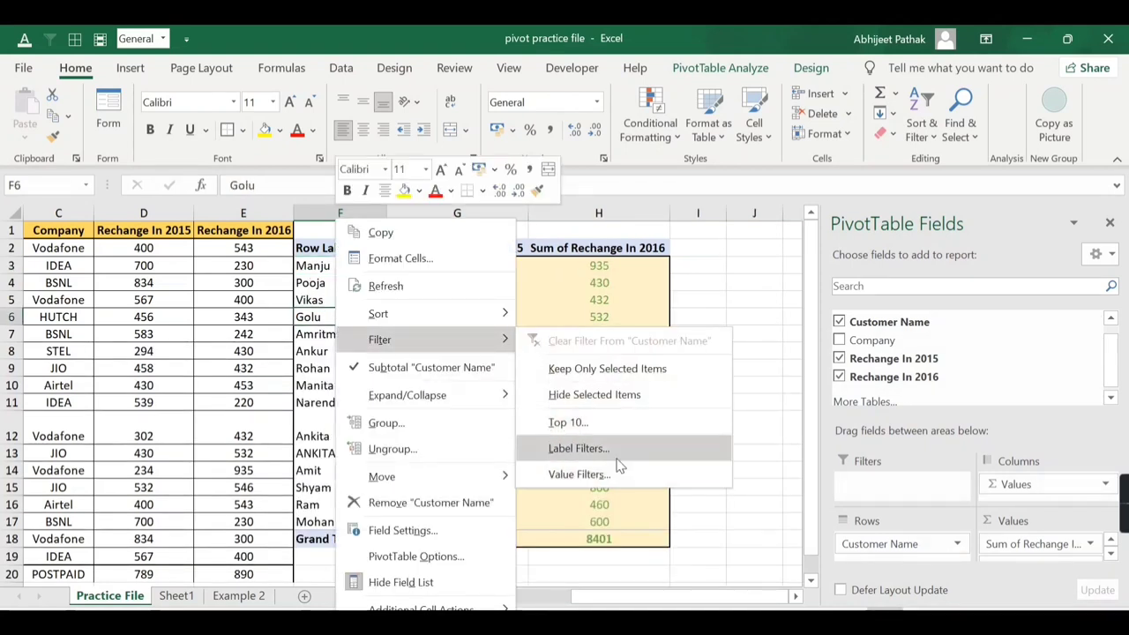
click(581, 446)
click(499, 408)
scroll(427, 451, down, 2)
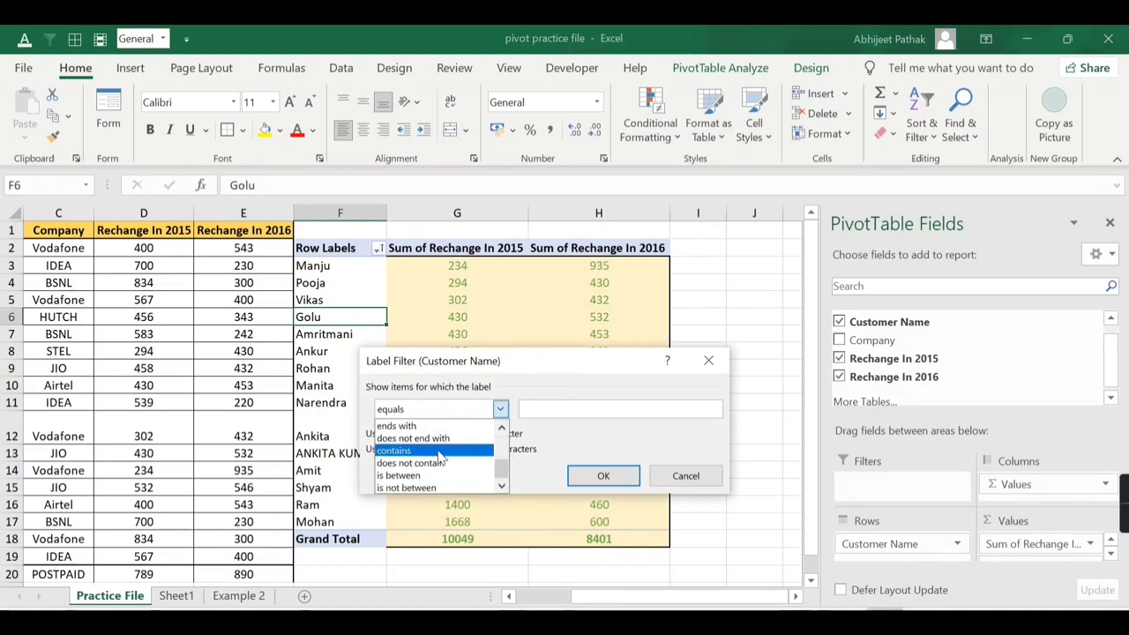
click(423, 447)
click(542, 409)
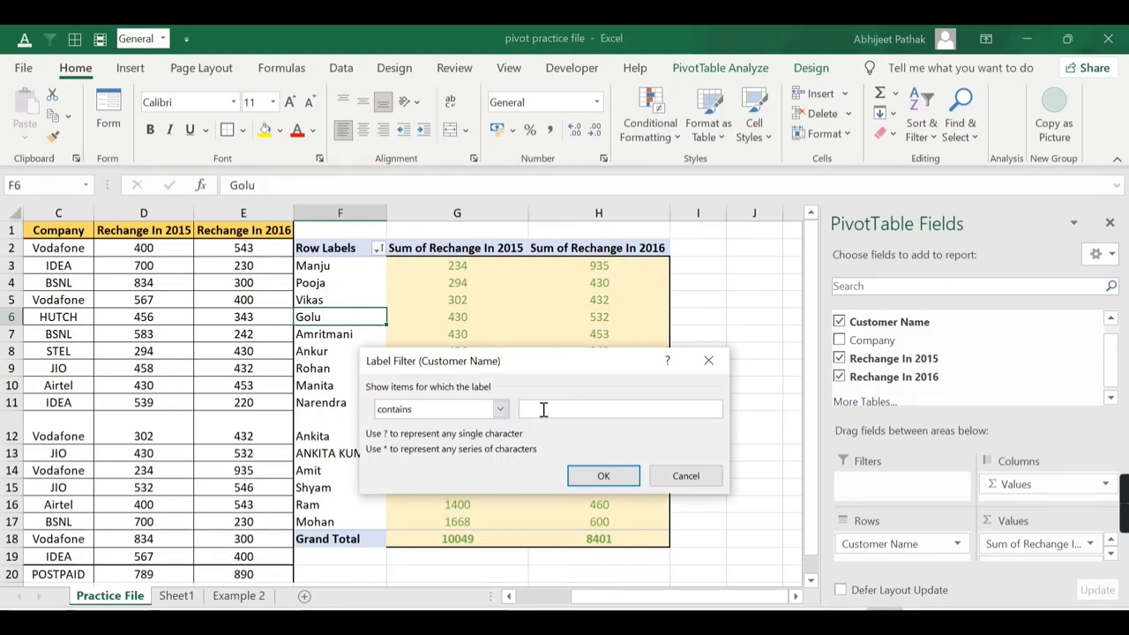
text(AM)
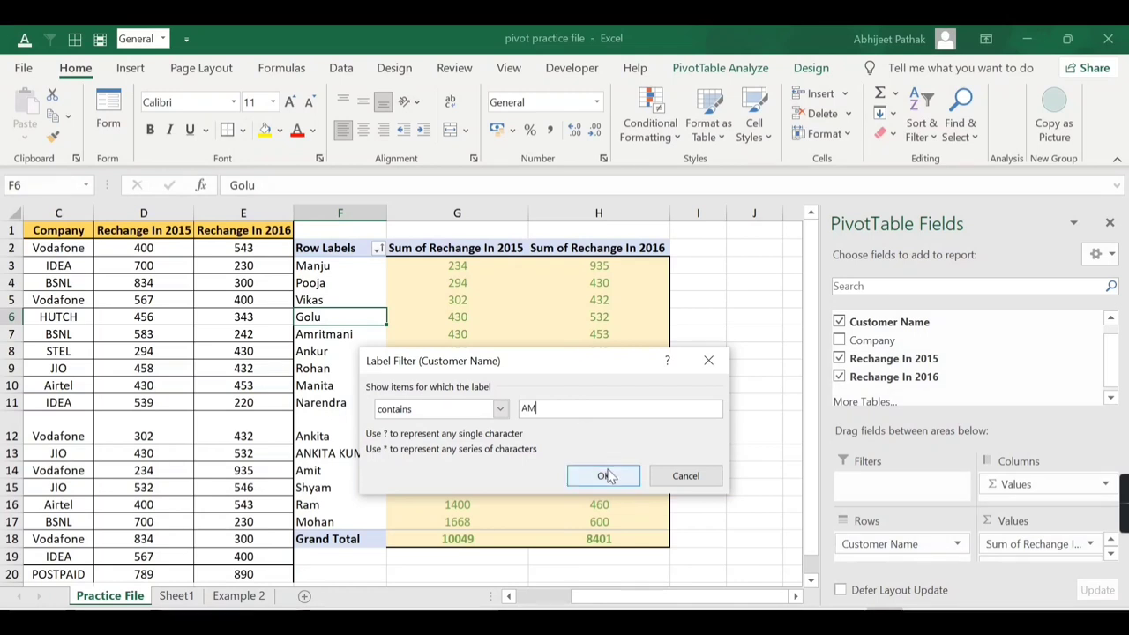
click(607, 476)
click(328, 268)
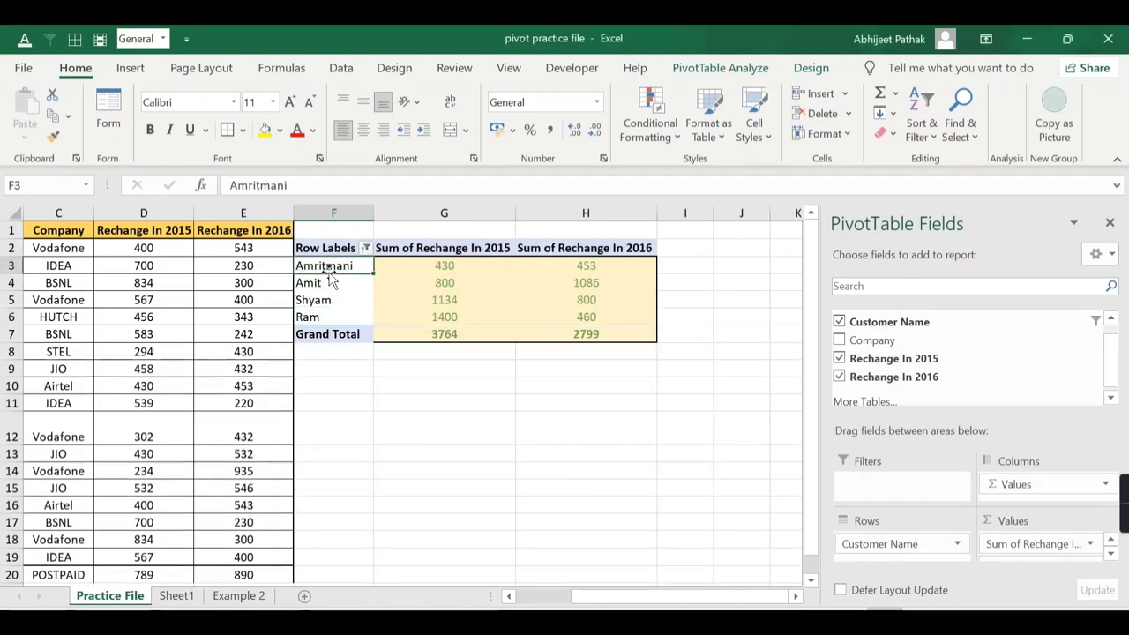
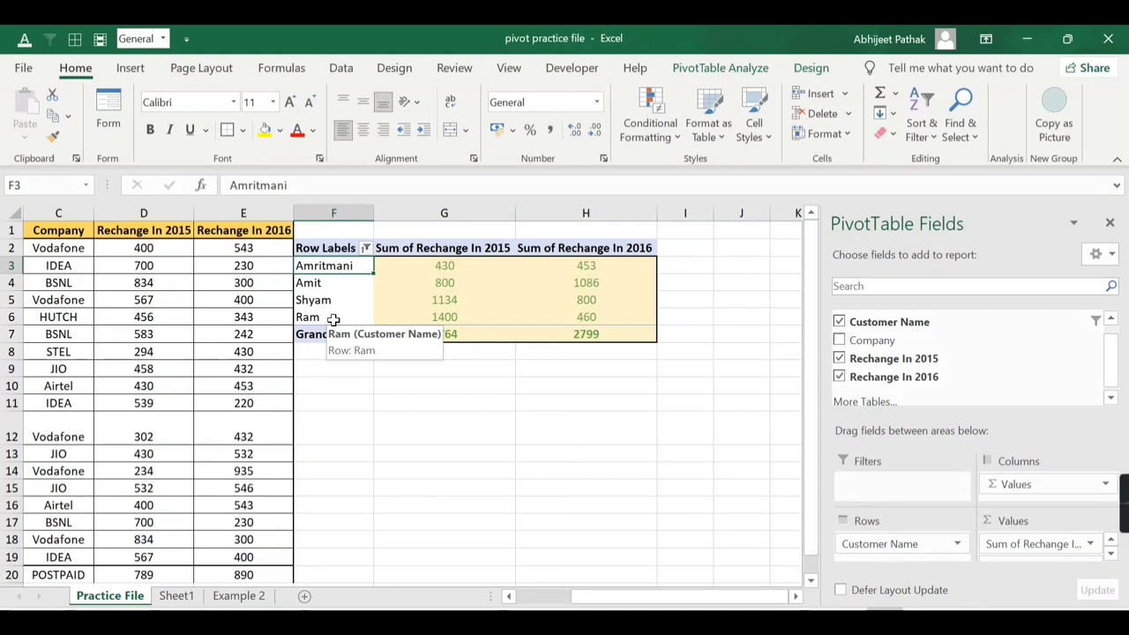
Step: Show all customers again and open the Value Filter dialog for Customer Name
click(365, 249)
click(382, 289)
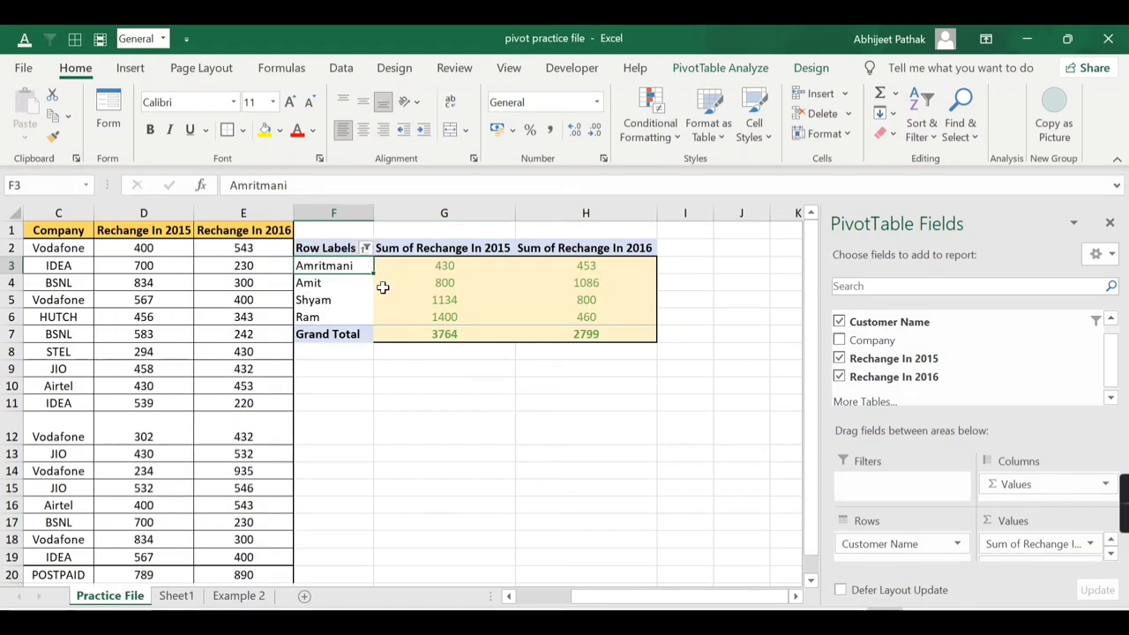
right_click(333, 282)
mouse_move(378, 341)
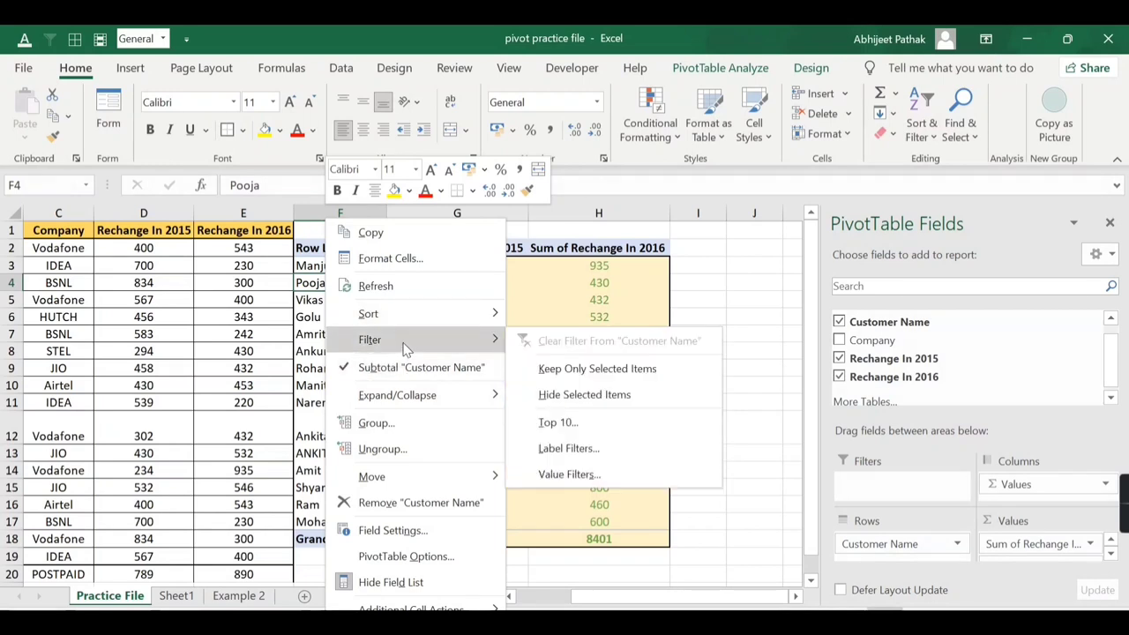
click(569, 474)
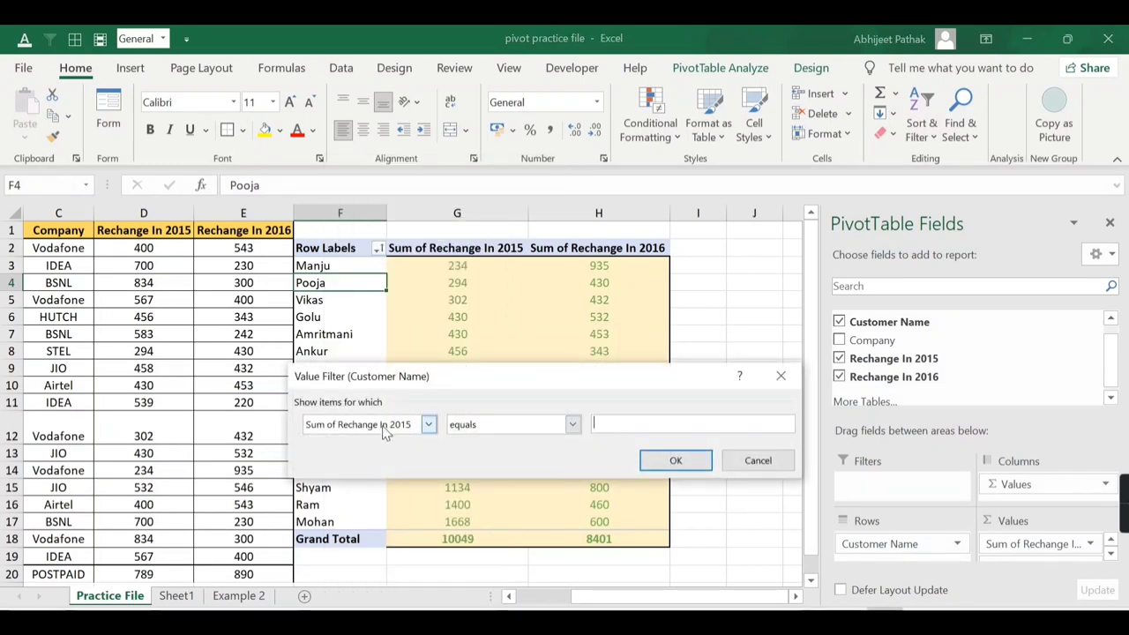
Step: Choose Sum of Rechange In 2015 as the filter field and review the comparison conditions
click(383, 427)
click(388, 439)
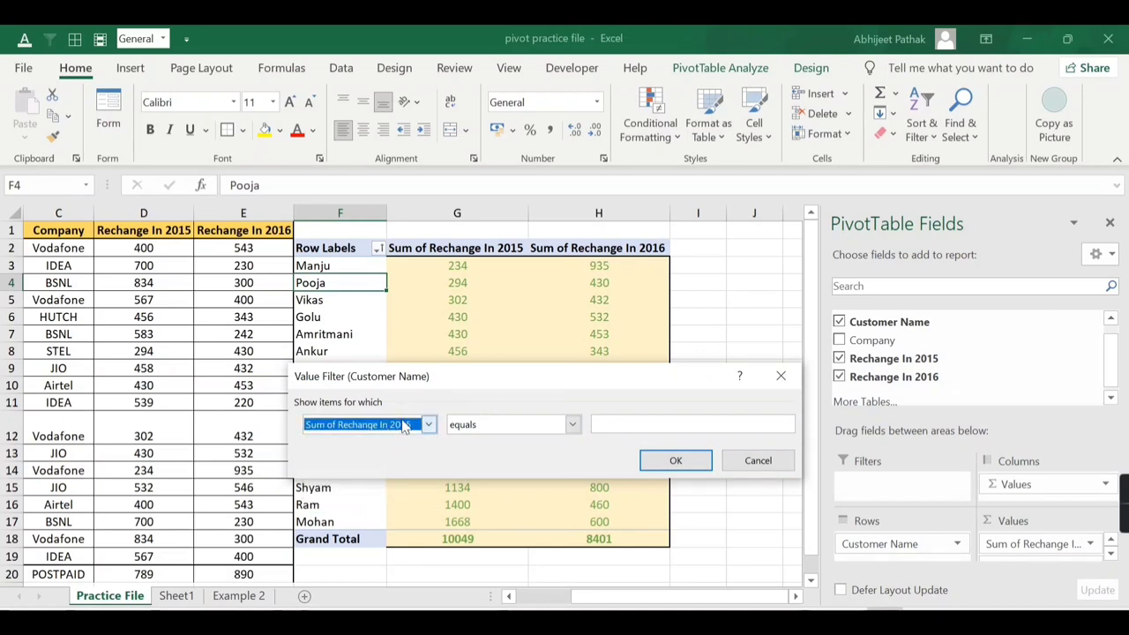
click(401, 426)
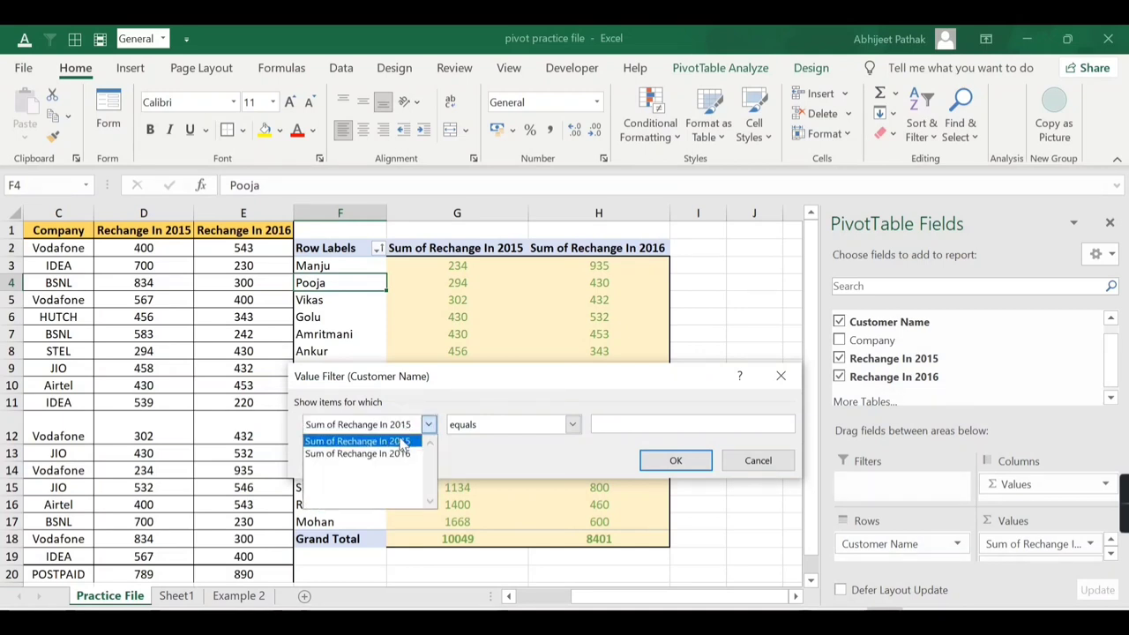
click(404, 439)
click(520, 425)
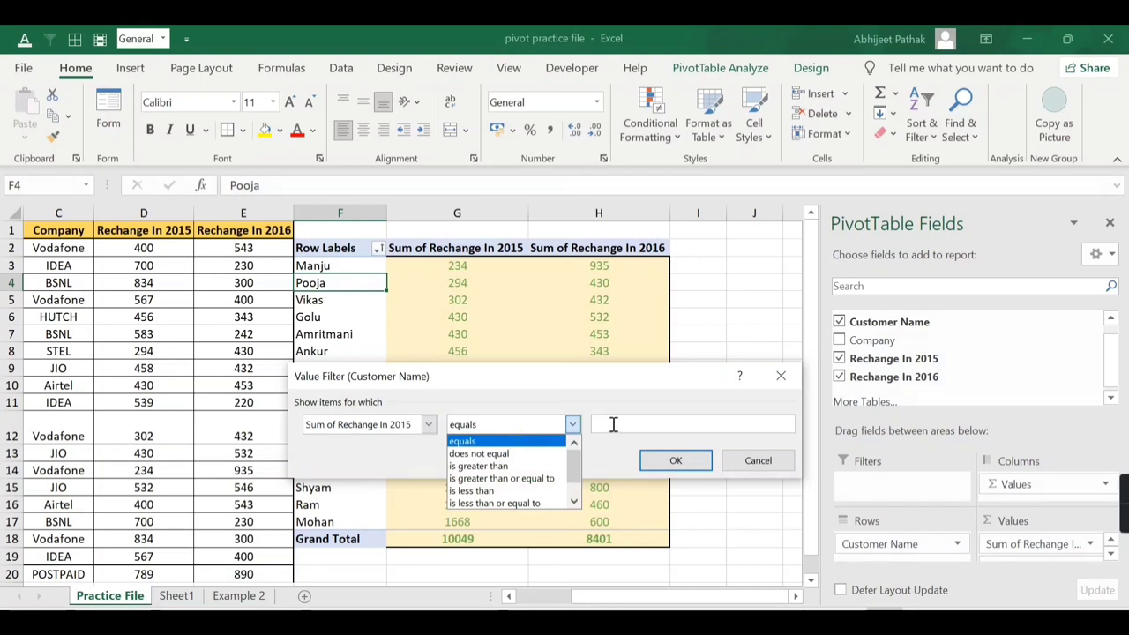
click(612, 424)
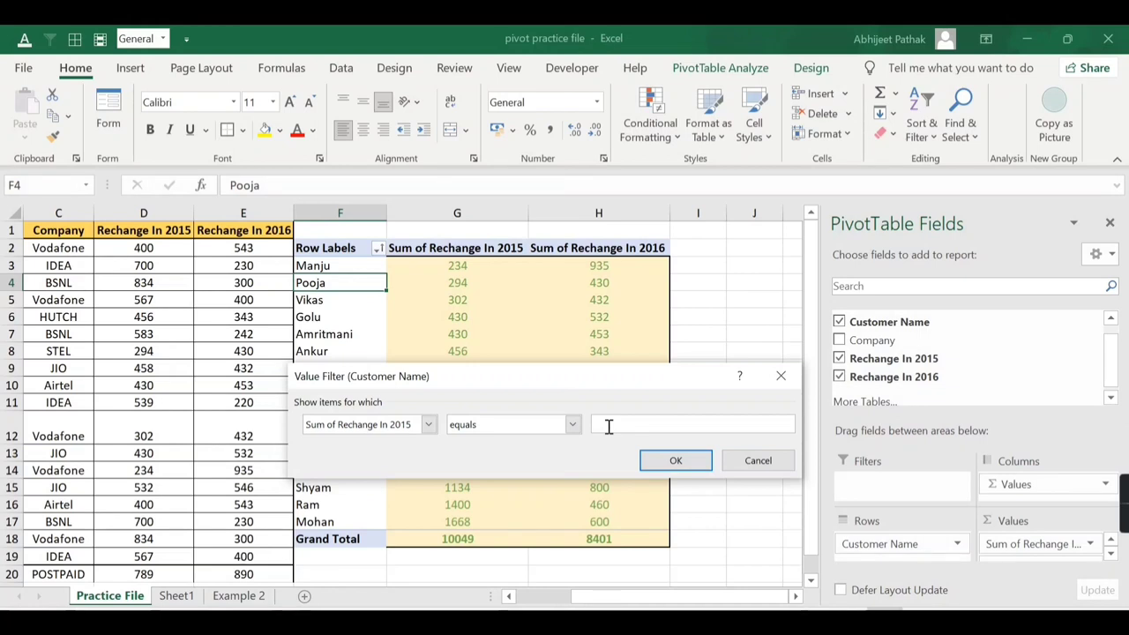
click(500, 425)
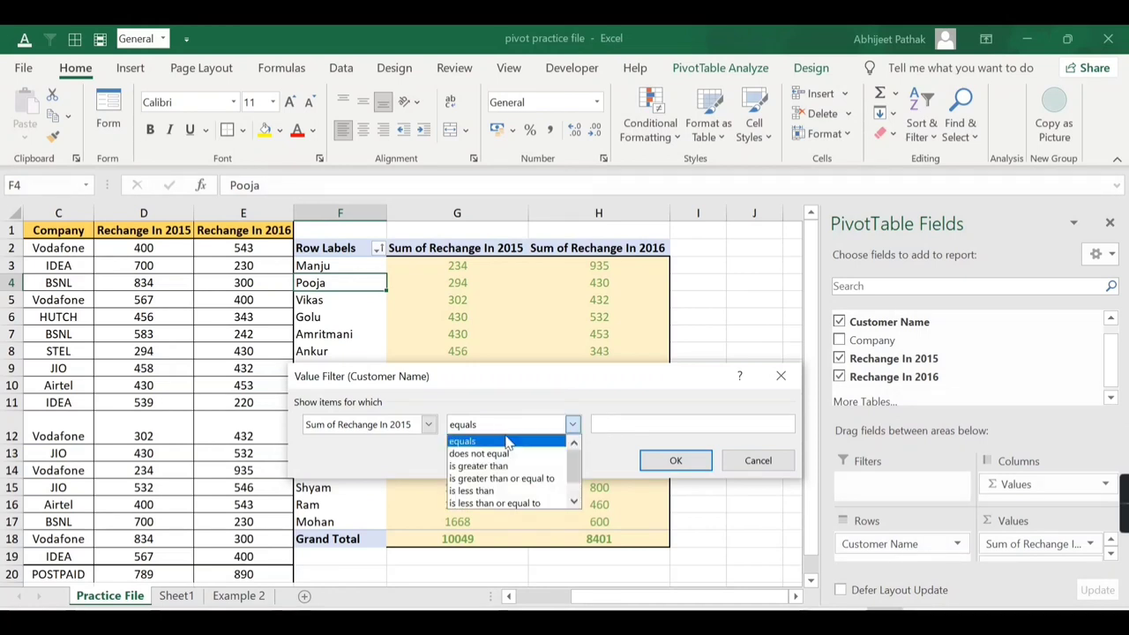
scroll(522, 472, down, 1)
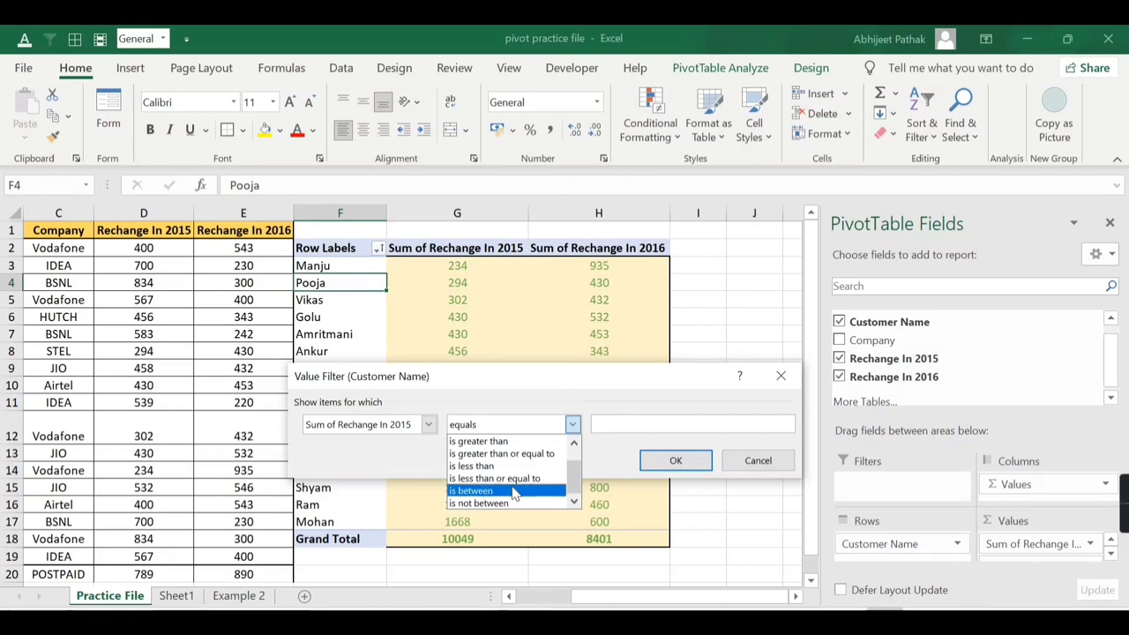
scroll(514, 494, up, 1)
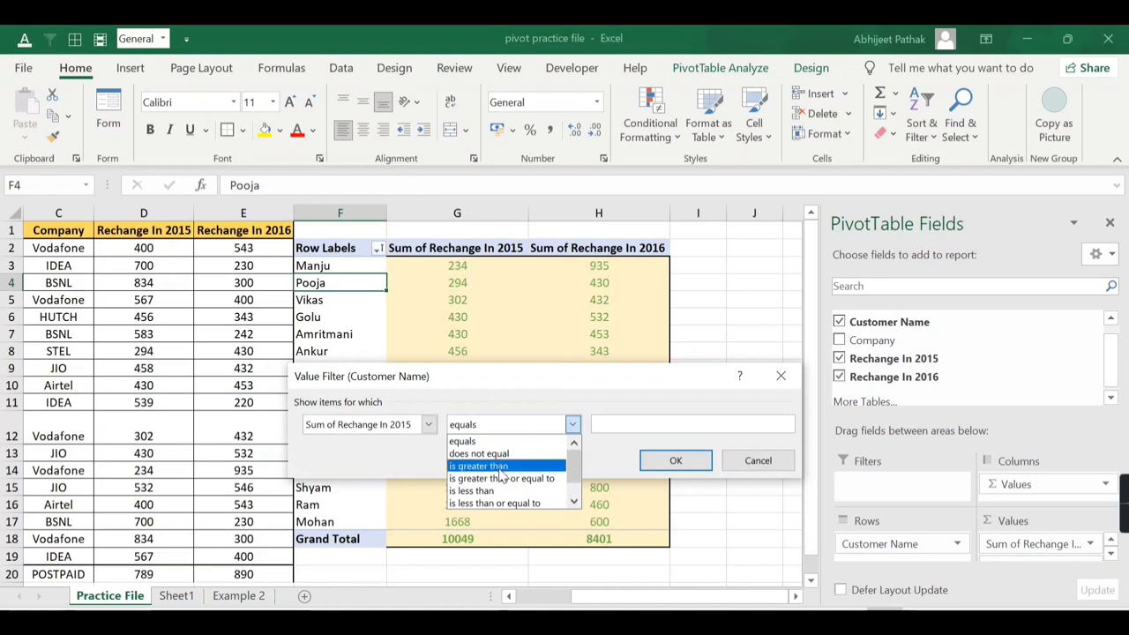
Step: Apply 'is greater than 500' on Sum of Rechange In 2015, then select the filtered 2015 sums
click(478, 466)
click(619, 425)
text(500)
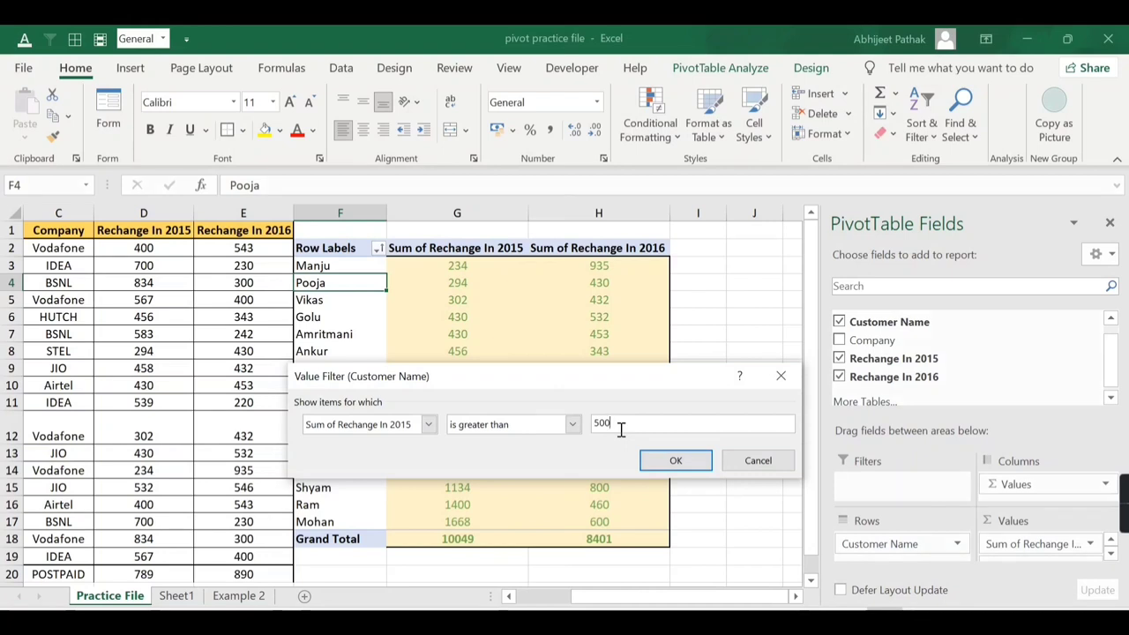
click(401, 432)
click(397, 445)
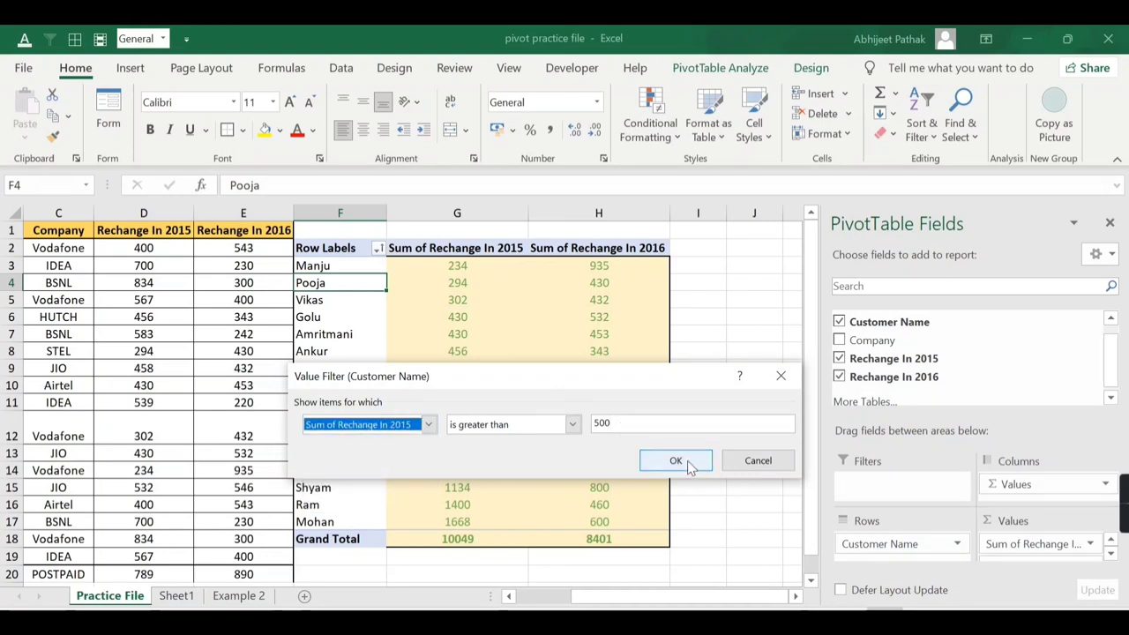
click(675, 460)
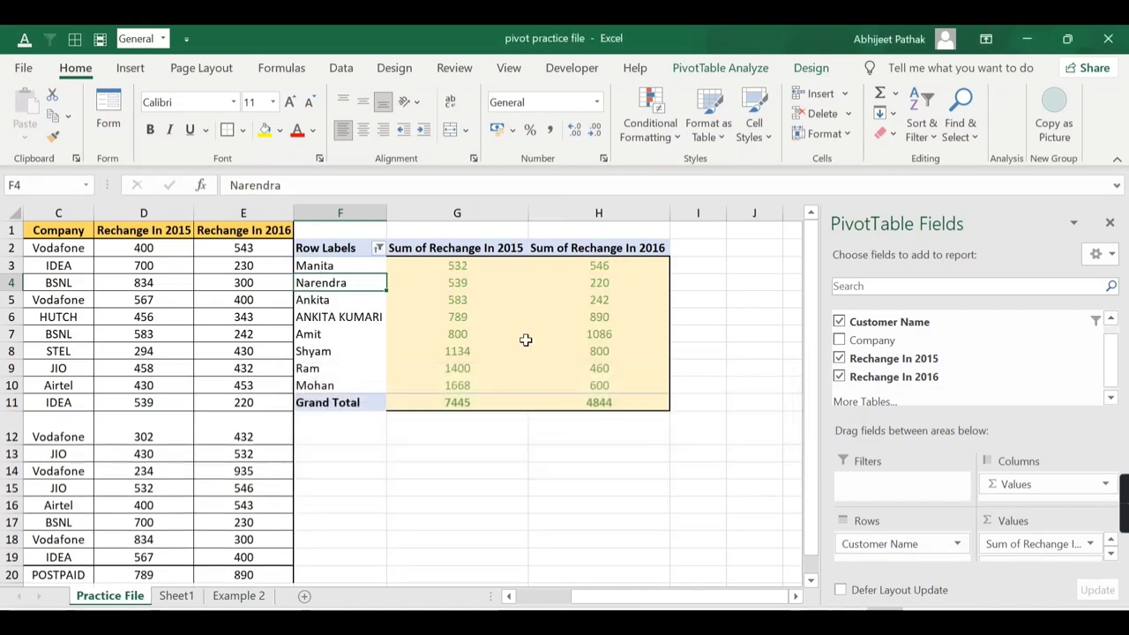
click(464, 270)
drag(465, 276, 464, 385)
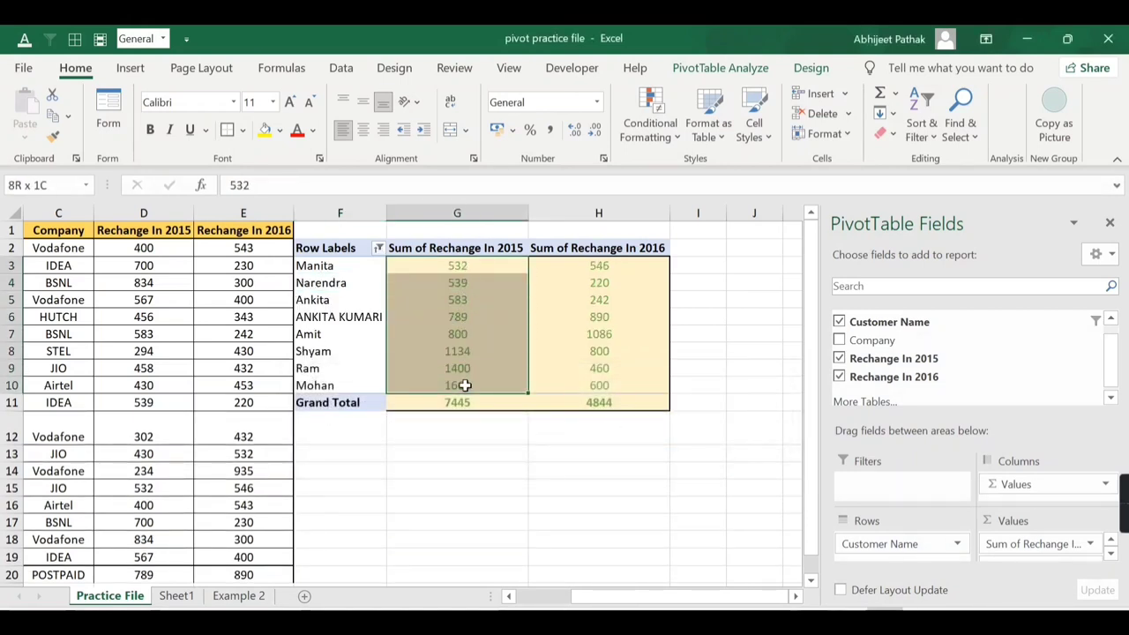
Step: Undo the greater-than-500 filter and reopen the Customer Name value filter
key(ctrl+z)
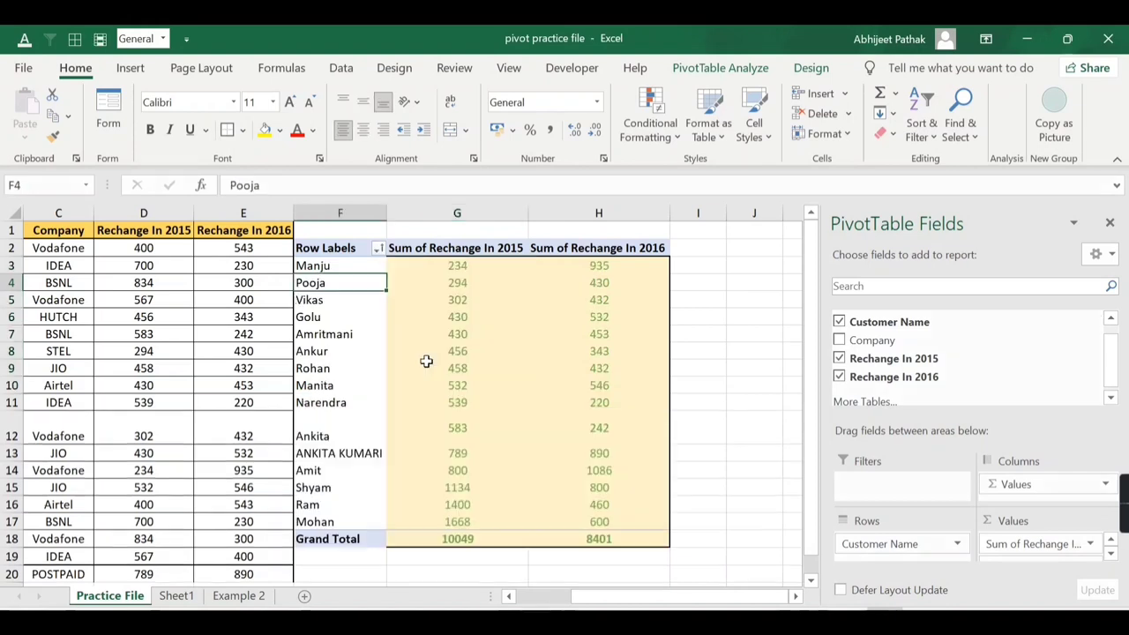
click(335, 317)
right_click(336, 318)
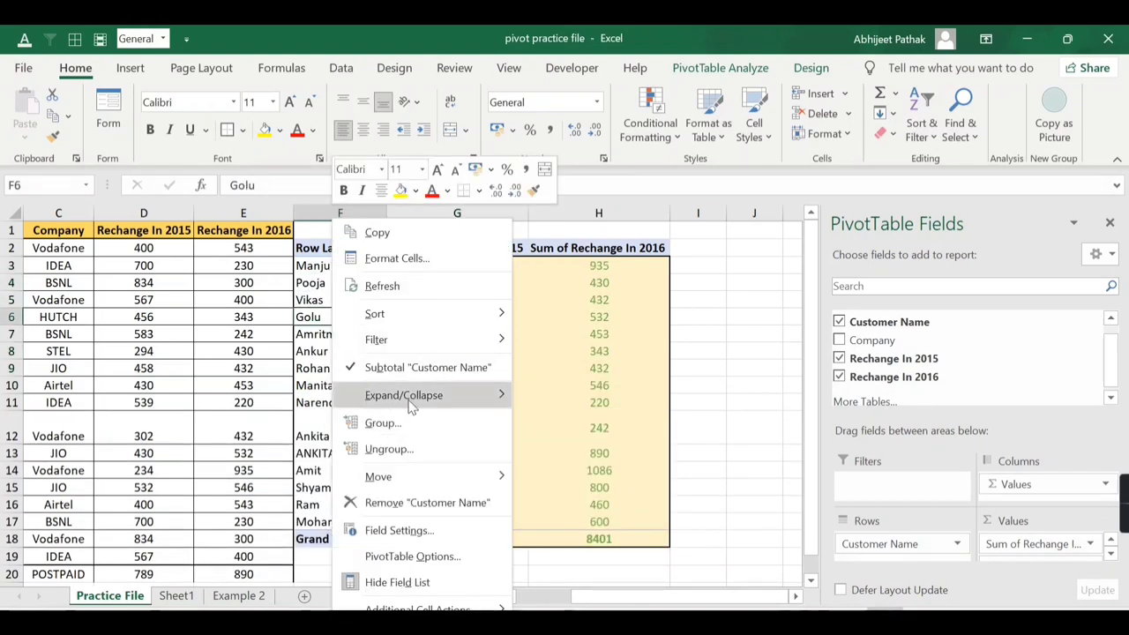
mouse_move(432, 396)
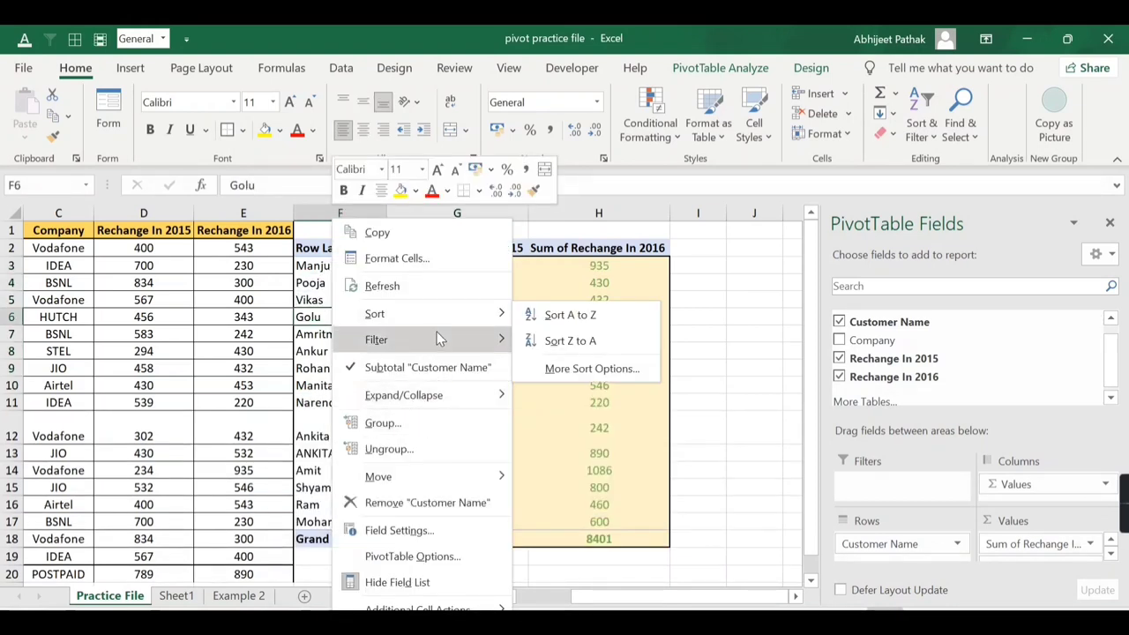
mouse_move(437, 338)
click(579, 475)
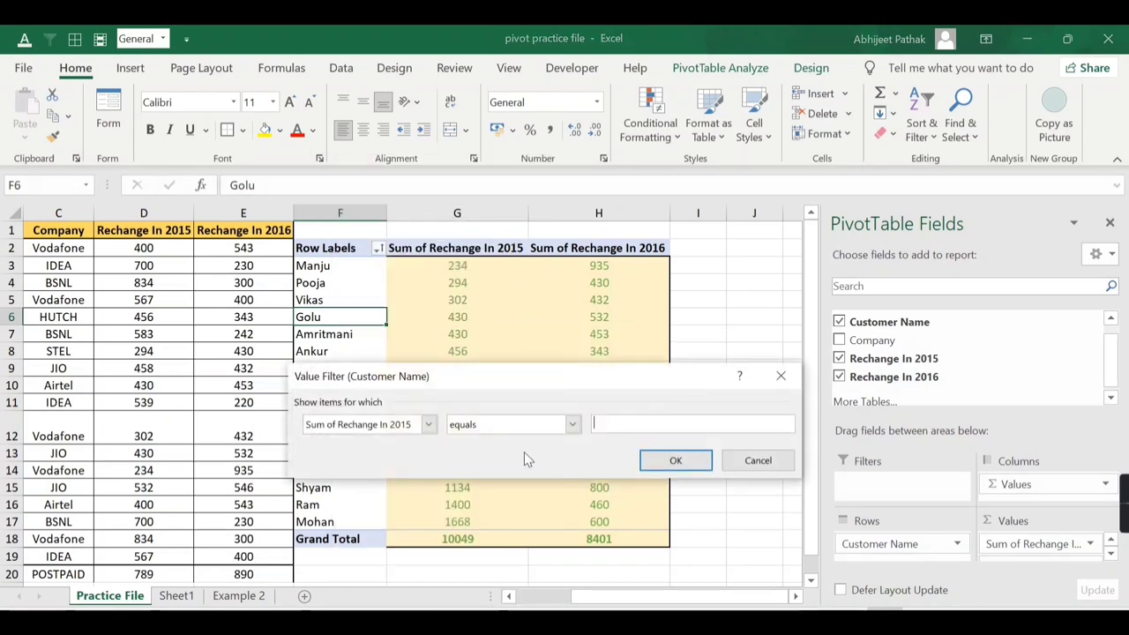
Step: Filter Sum of Rechange In 2015 to 'is between' 400 and 900
click(401, 425)
click(361, 440)
click(572, 424)
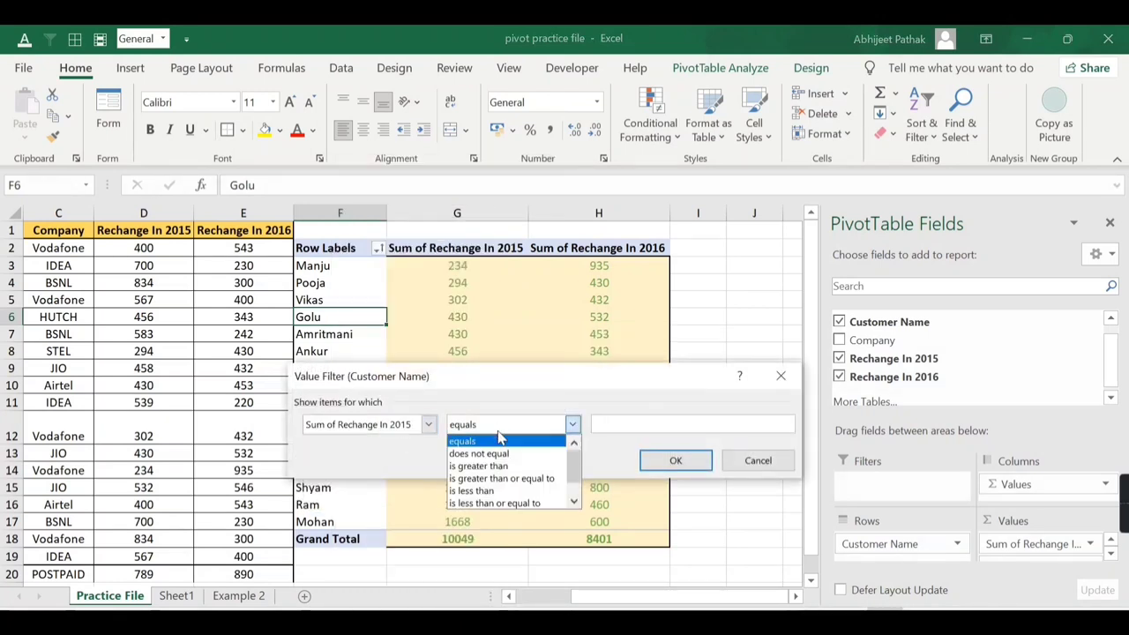
scroll(499, 508, down, 1)
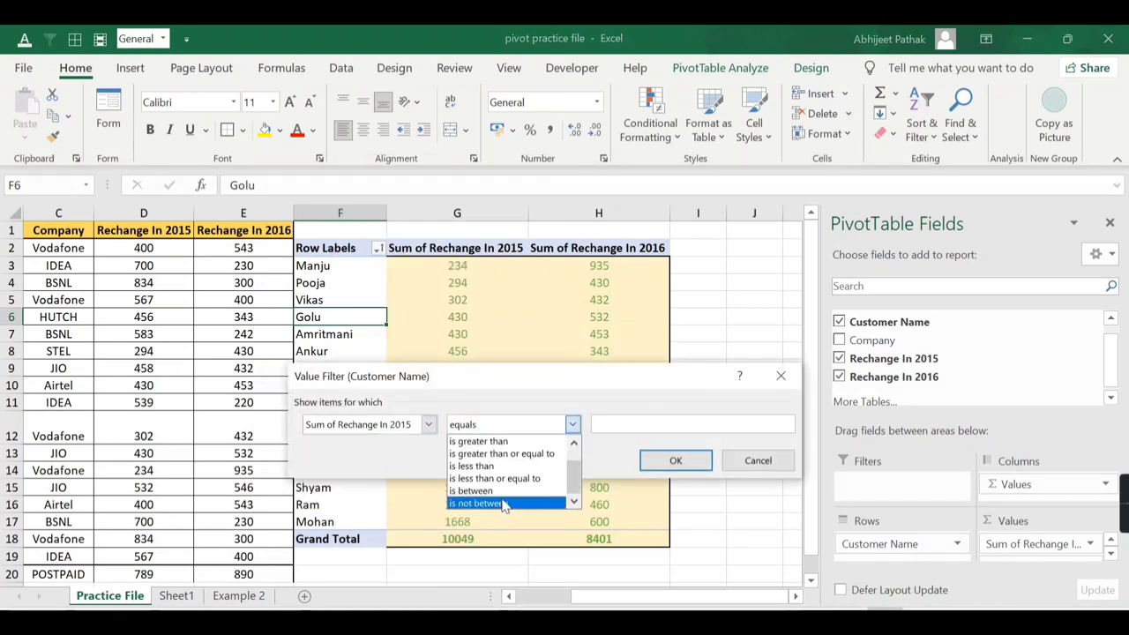
click(487, 494)
click(622, 424)
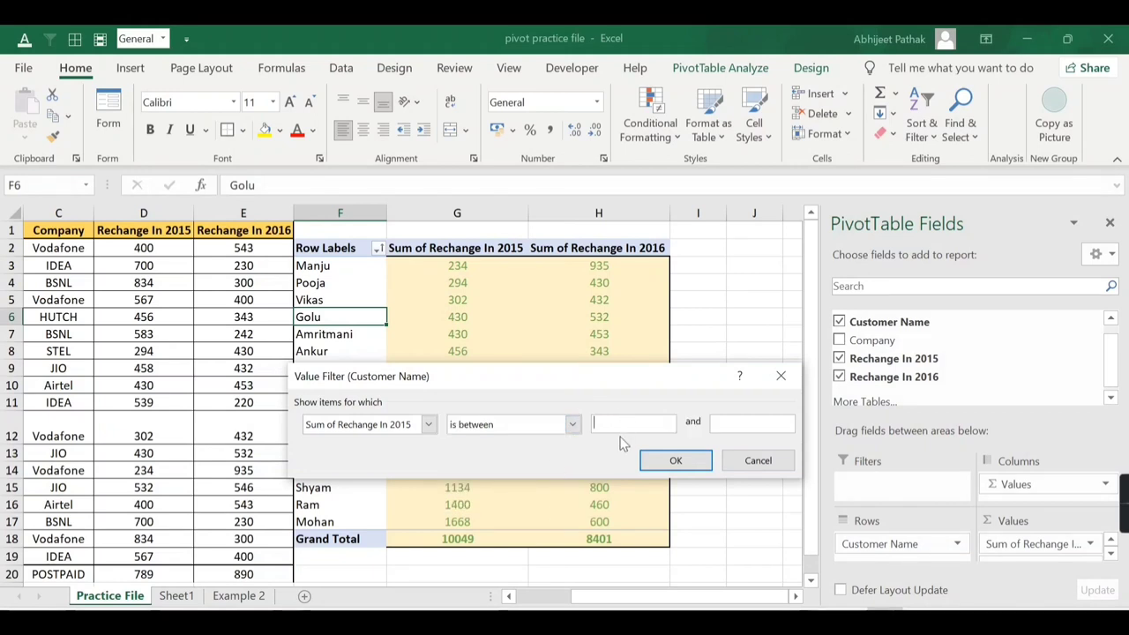
text(400)
click(738, 423)
text(400)
drag(738, 423, 679, 422)
text(900)
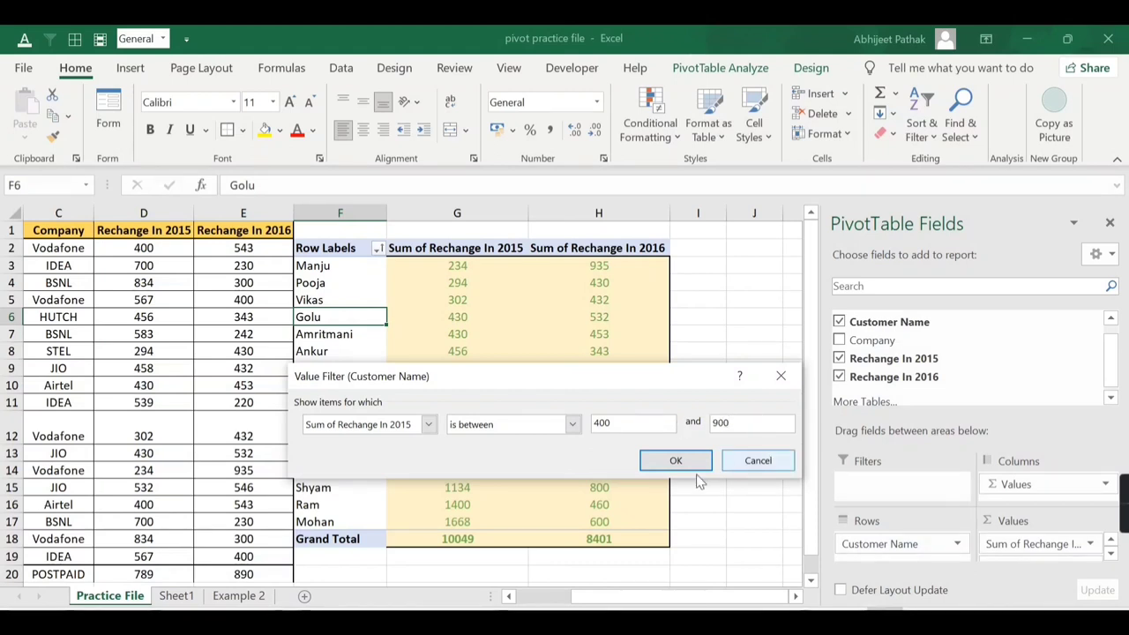
click(675, 462)
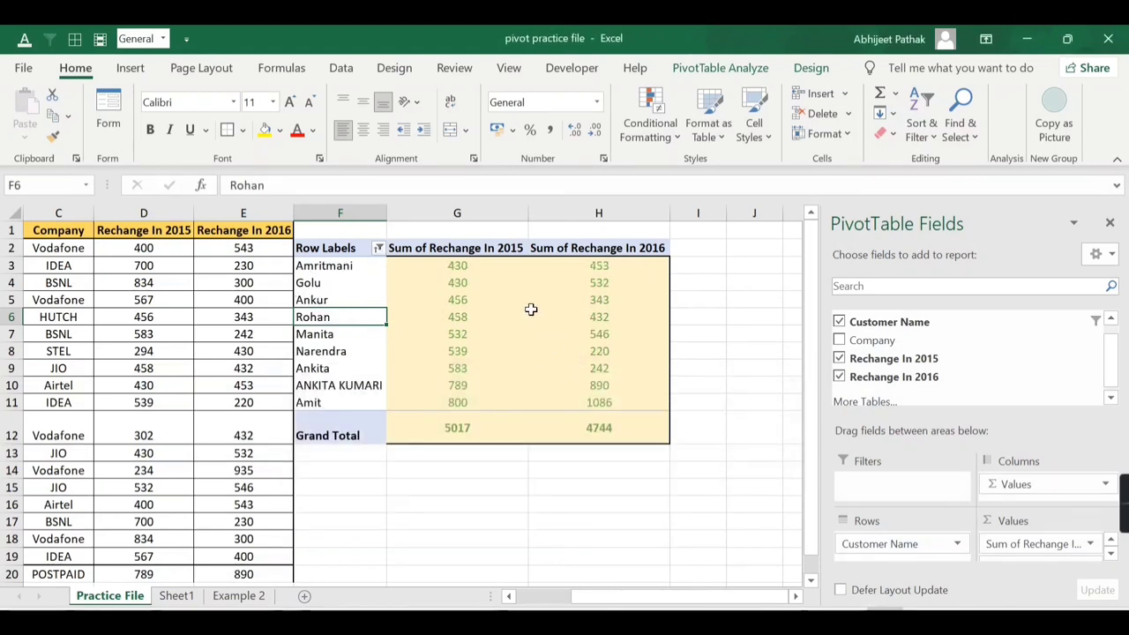
click(472, 267)
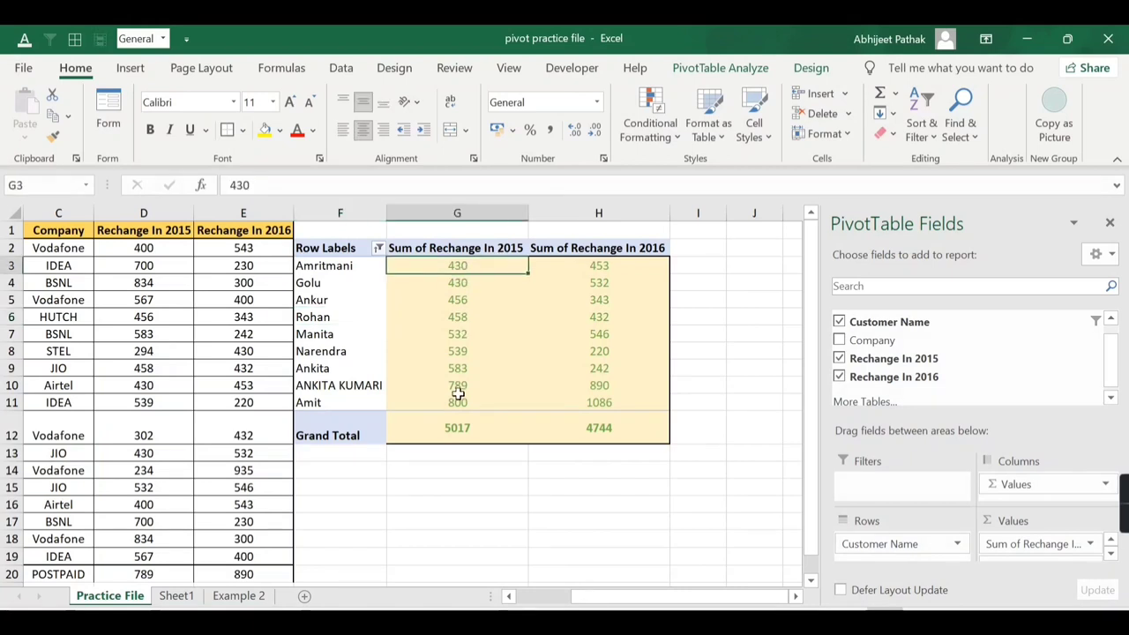
mouse_move(463, 402)
mouse_down()
mouse_move(467, 302)
mouse_move(467, 315)
mouse_up()
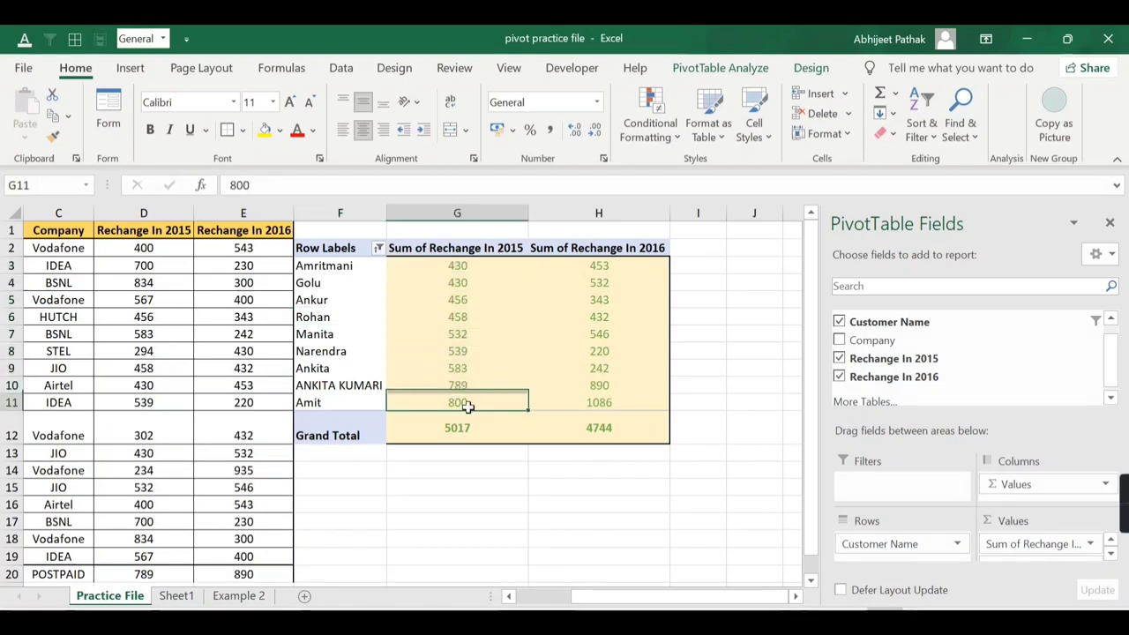
drag(467, 315, 479, 403)
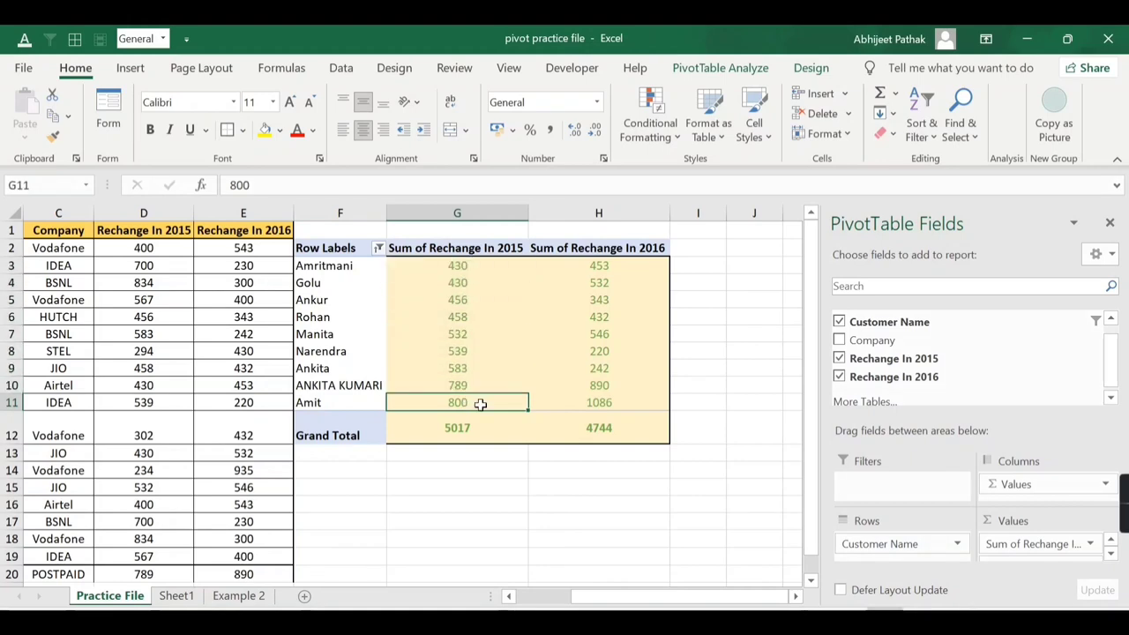
mouse_move(609, 341)
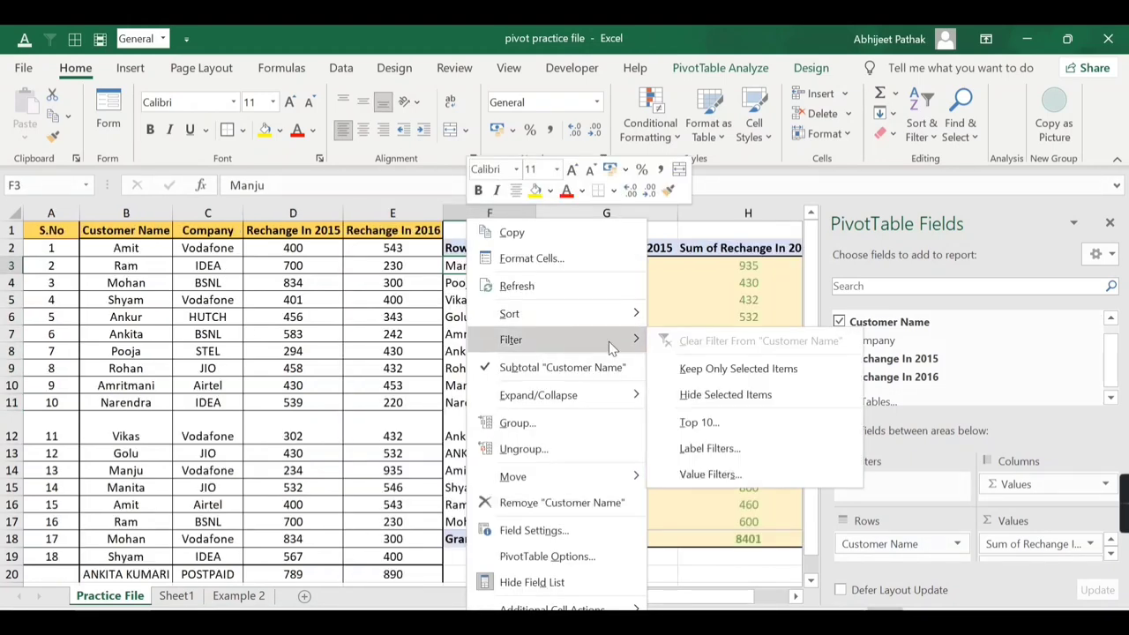
click(719, 474)
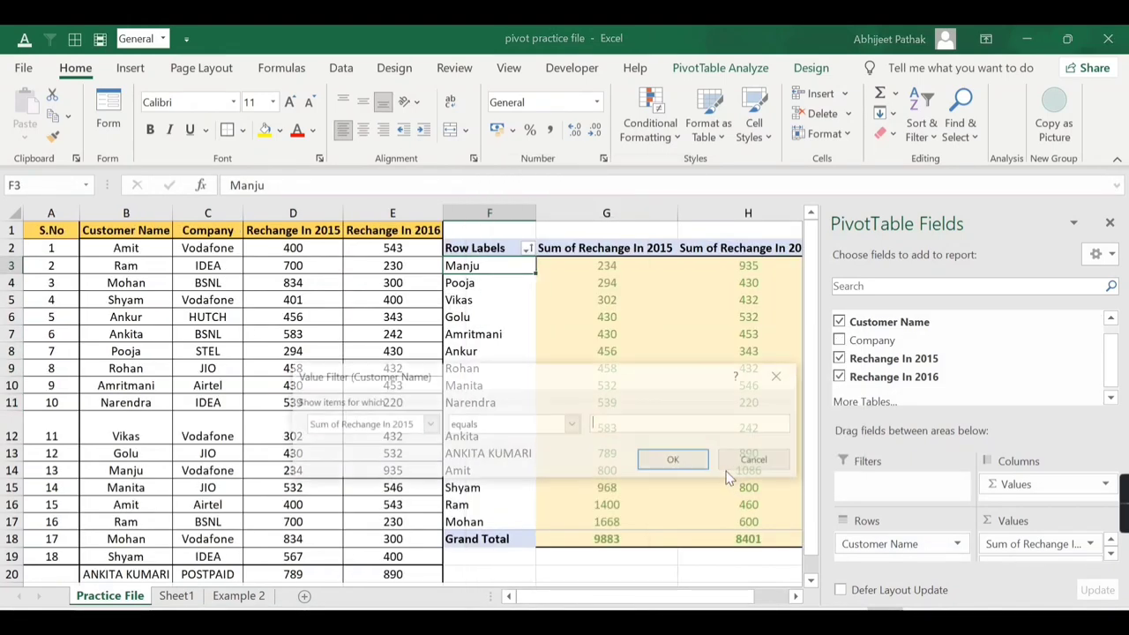
click(394, 426)
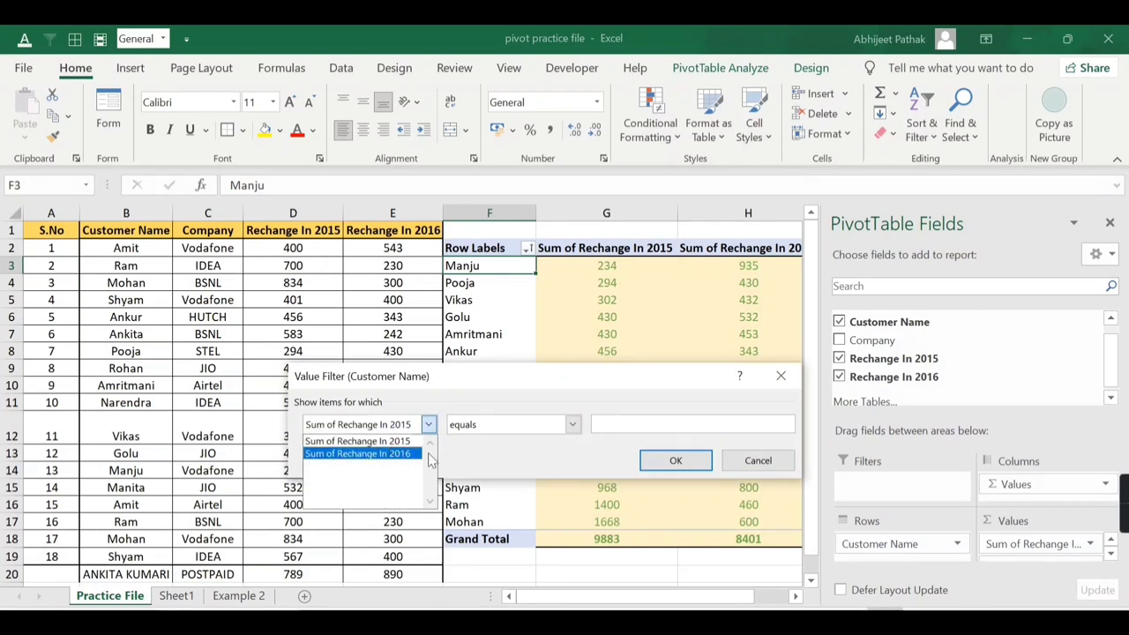
click(493, 426)
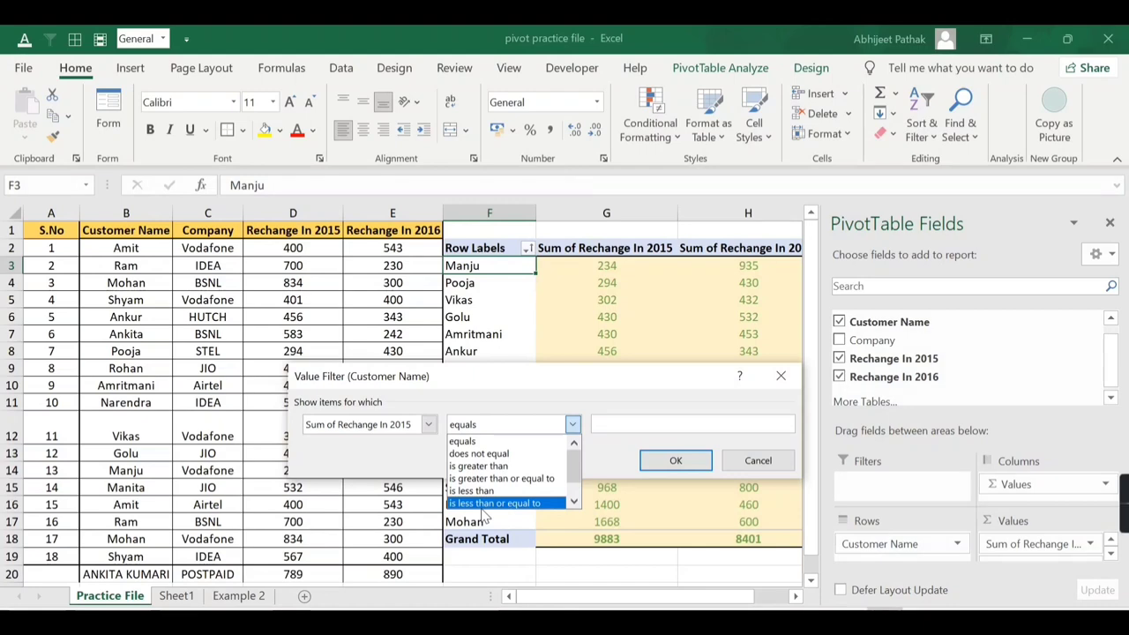
right_click(474, 265)
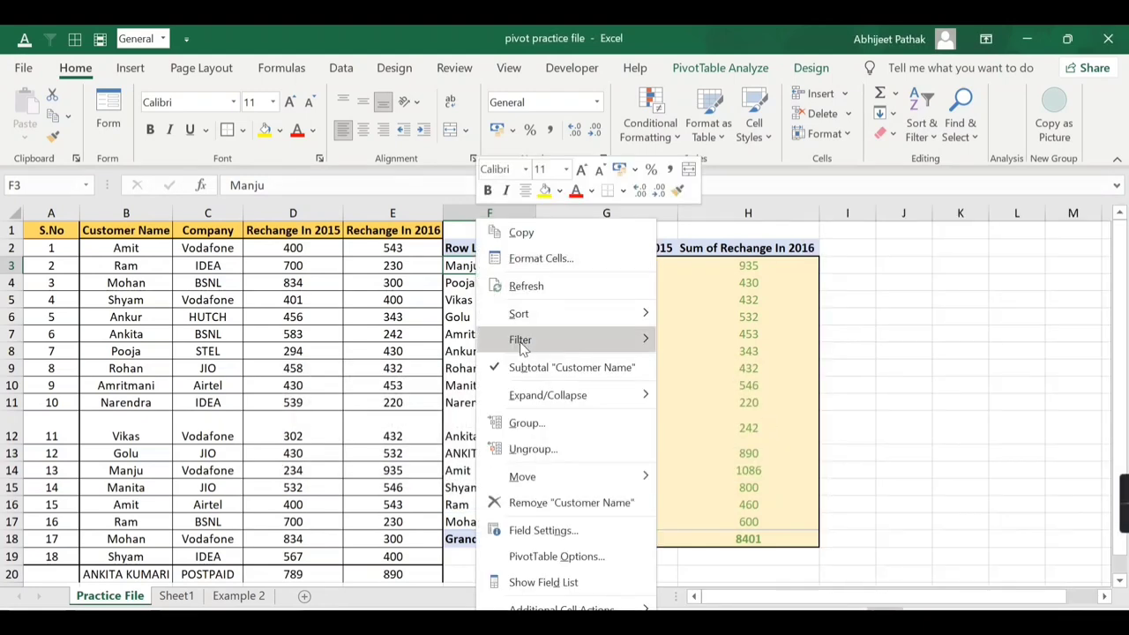
mouse_move(521, 348)
click(666, 264)
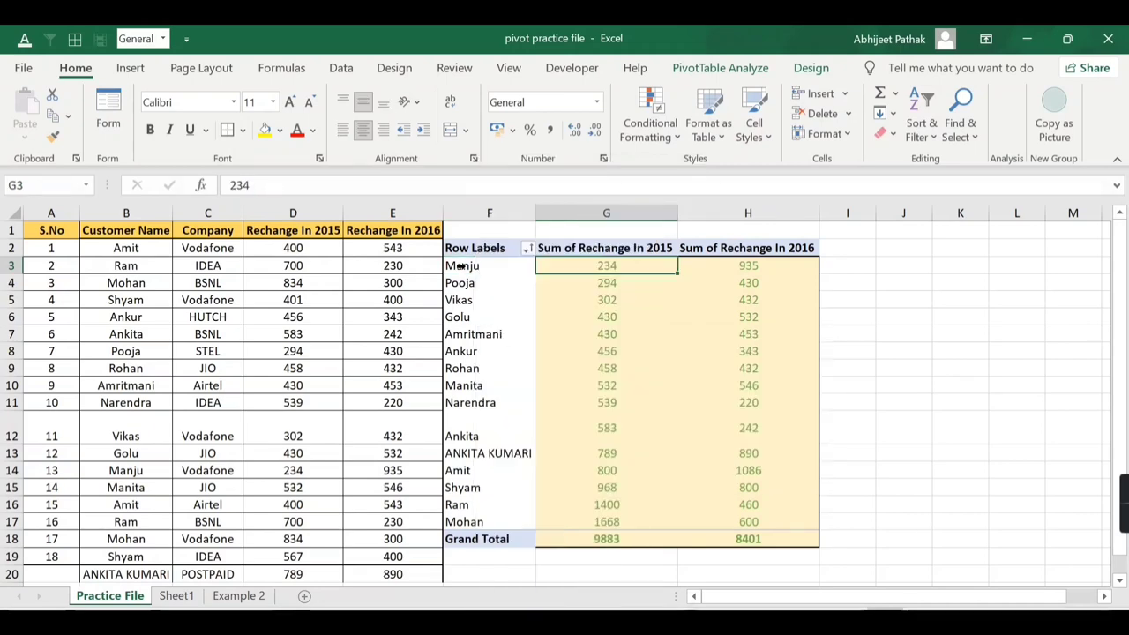
right_click(469, 272)
key(Escape)
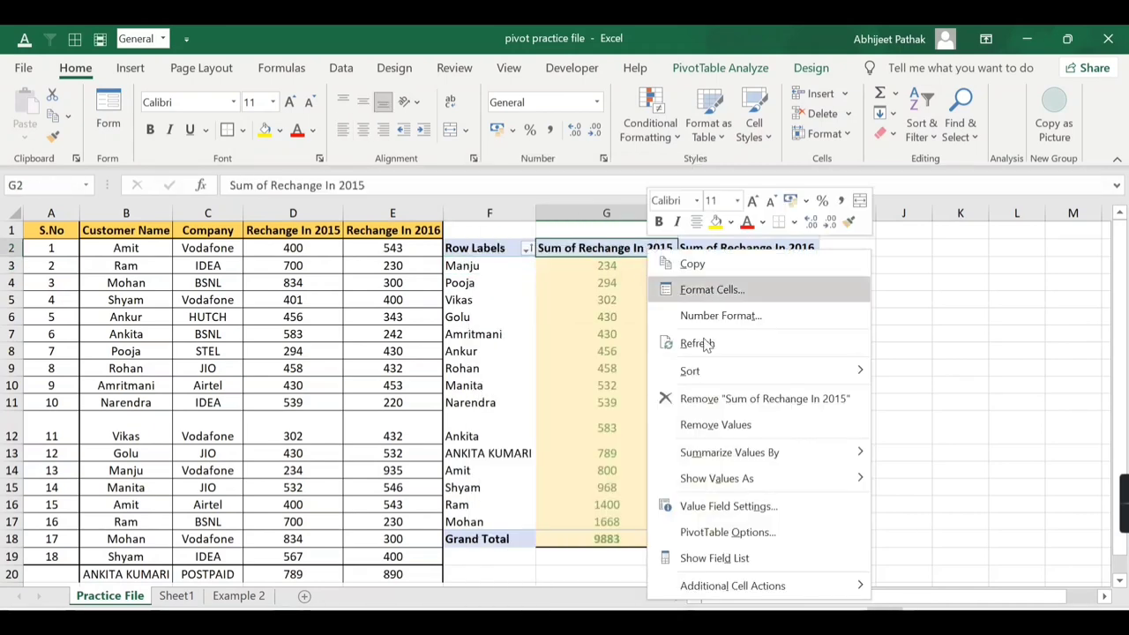
right_click(645, 250)
click(746, 558)
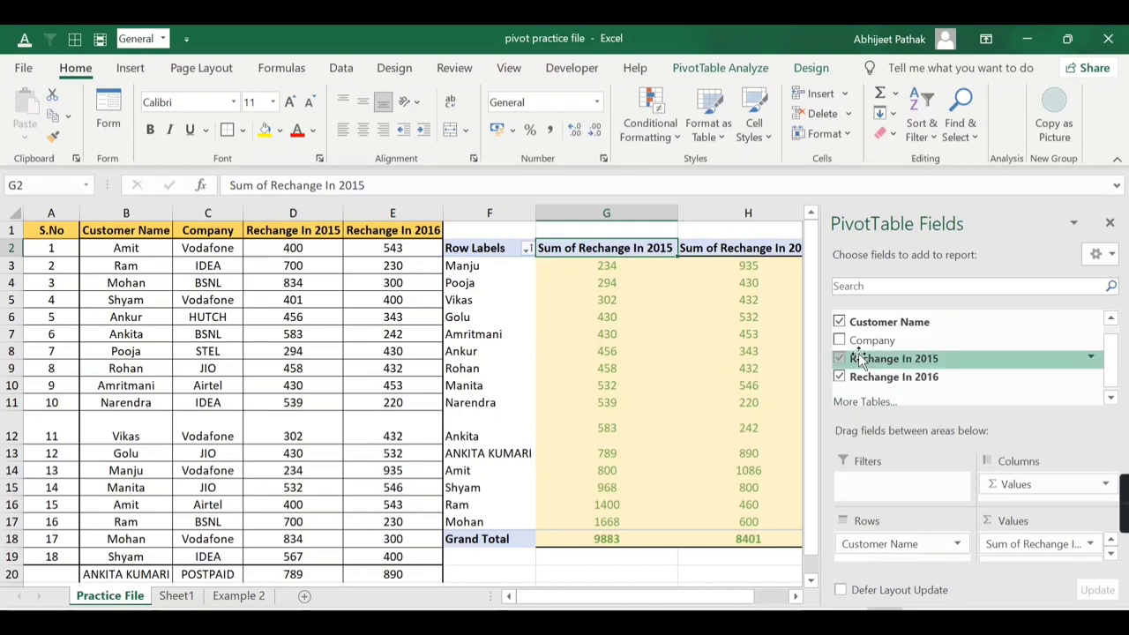
Step: Add Company to the pivot rows above Customer Name
click(839, 341)
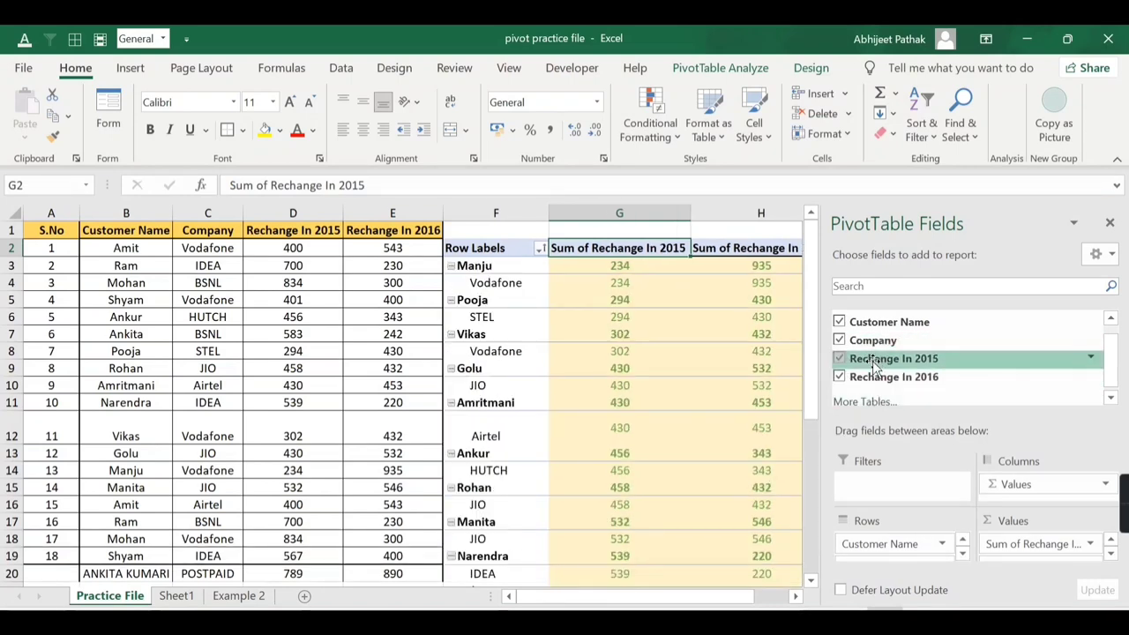
drag(873, 341, 884, 536)
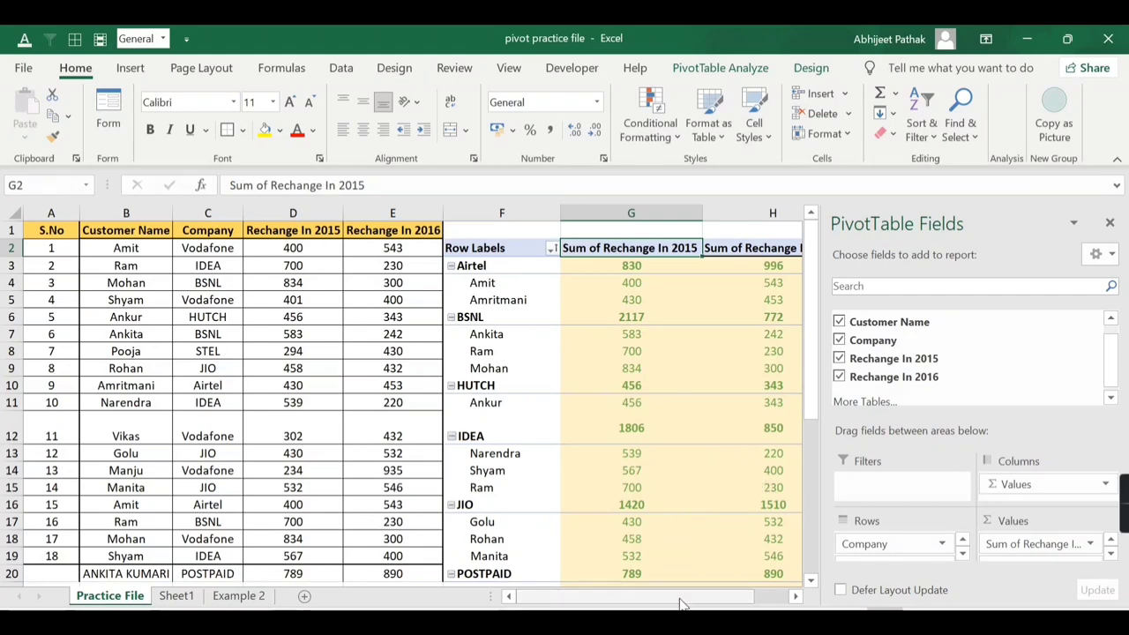
drag(683, 598, 771, 602)
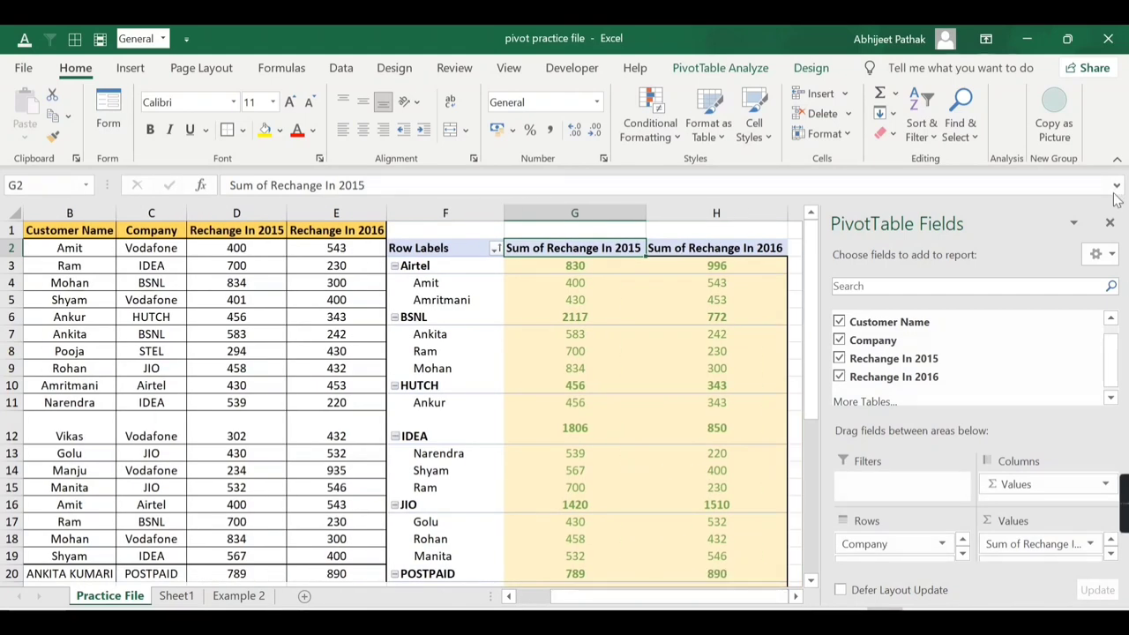
Step: Turn off the Company subtotals from the Airtel label's menu
click(290, 263)
right_click(291, 264)
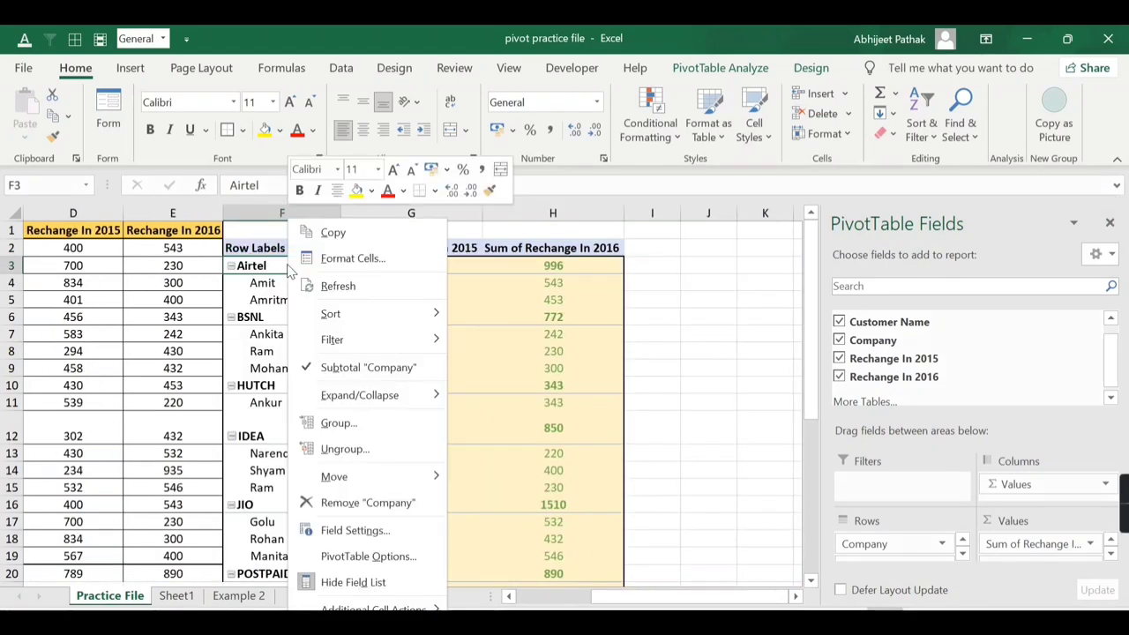
click(304, 368)
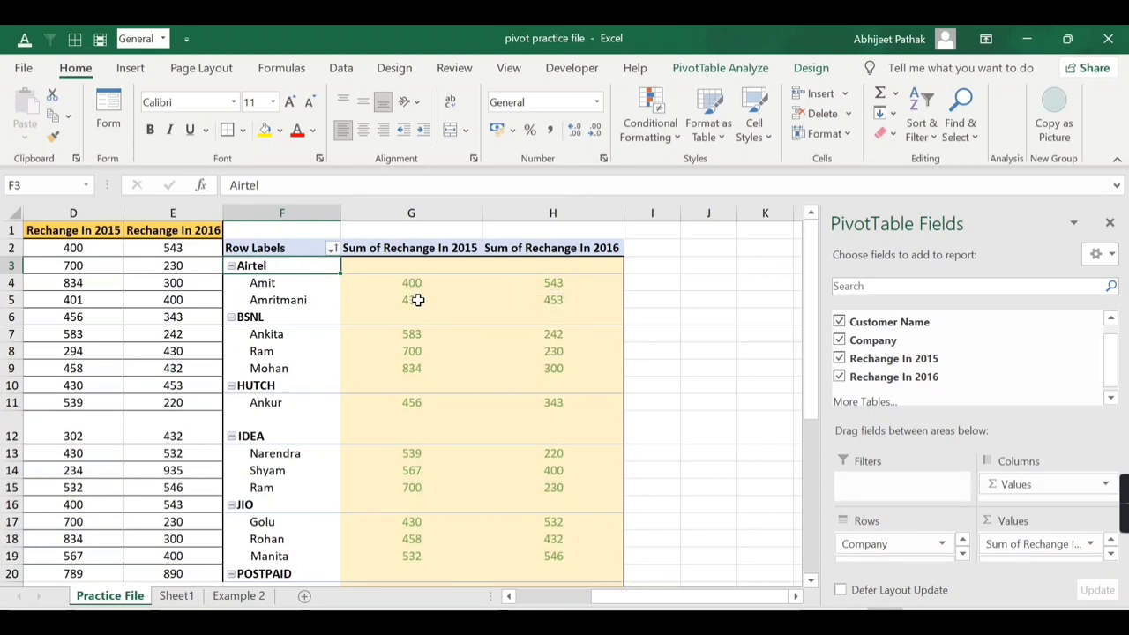
right_click(281, 265)
click(353, 368)
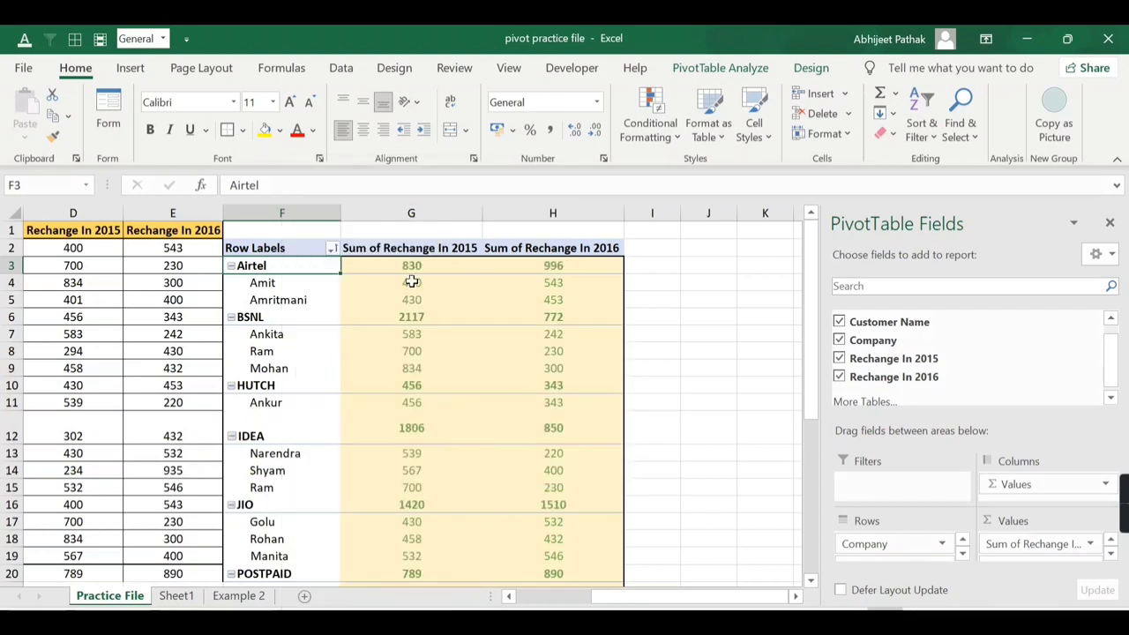
right_click(265, 265)
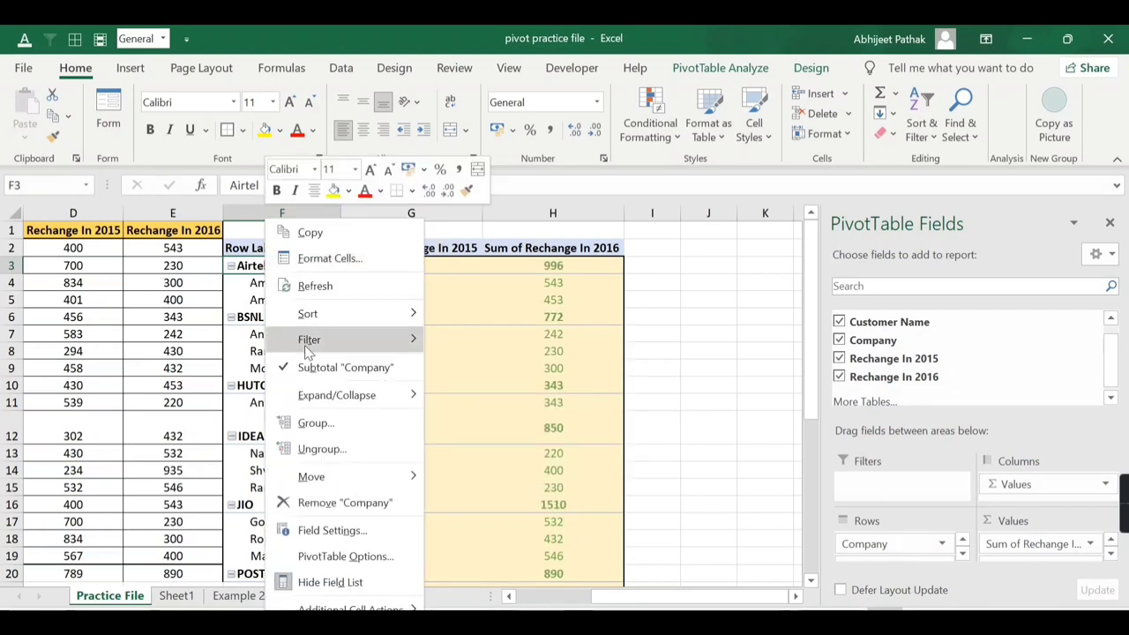
click(314, 369)
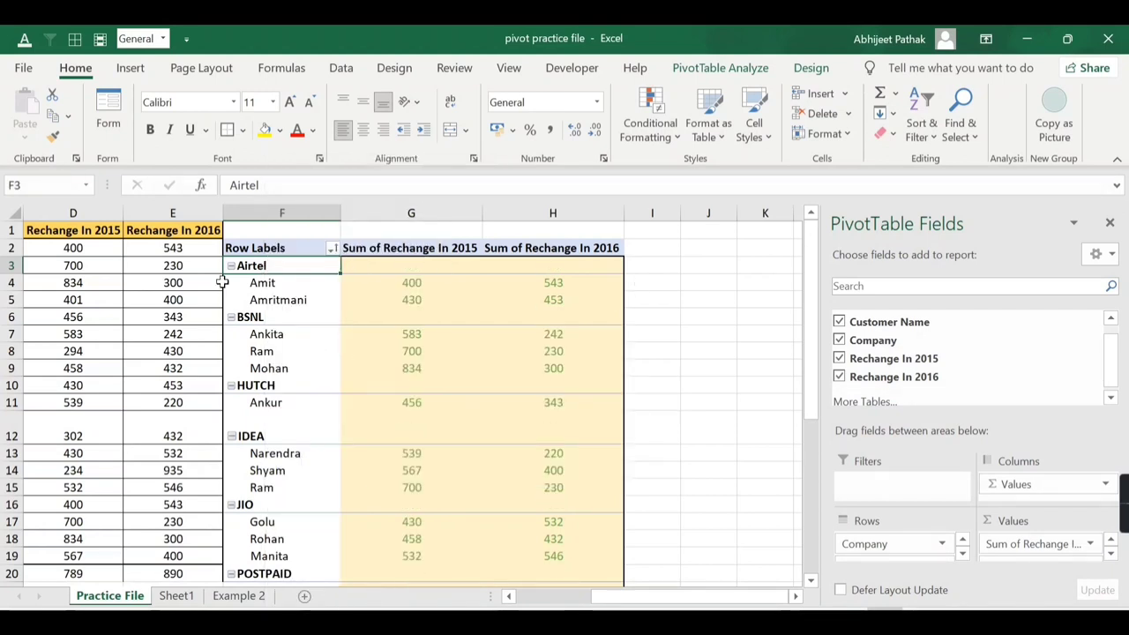
Step: Expand, collapse, then re-expand the Airtel group through its Expand/Collapse menu
right_click(289, 268)
key(Escape)
right_click(250, 274)
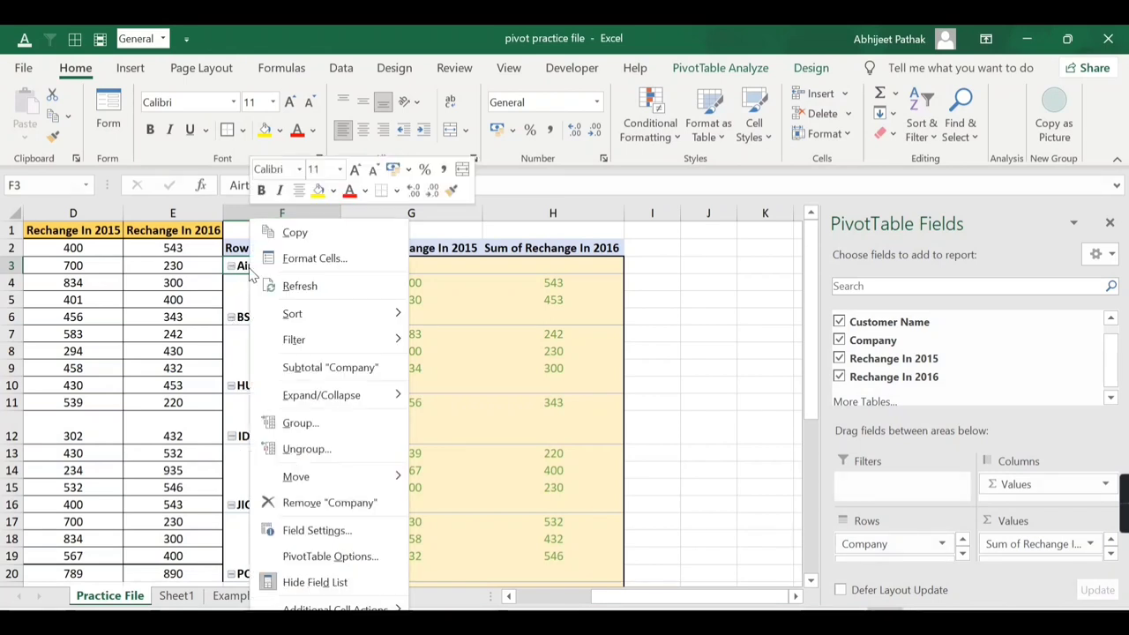
mouse_move(388, 398)
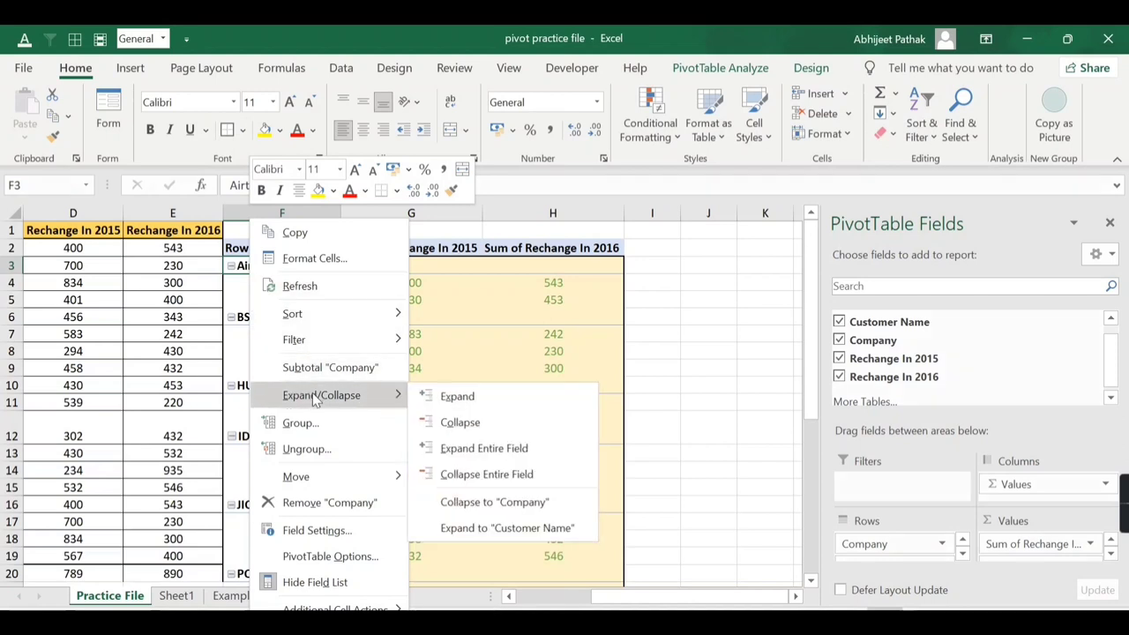
click(457, 399)
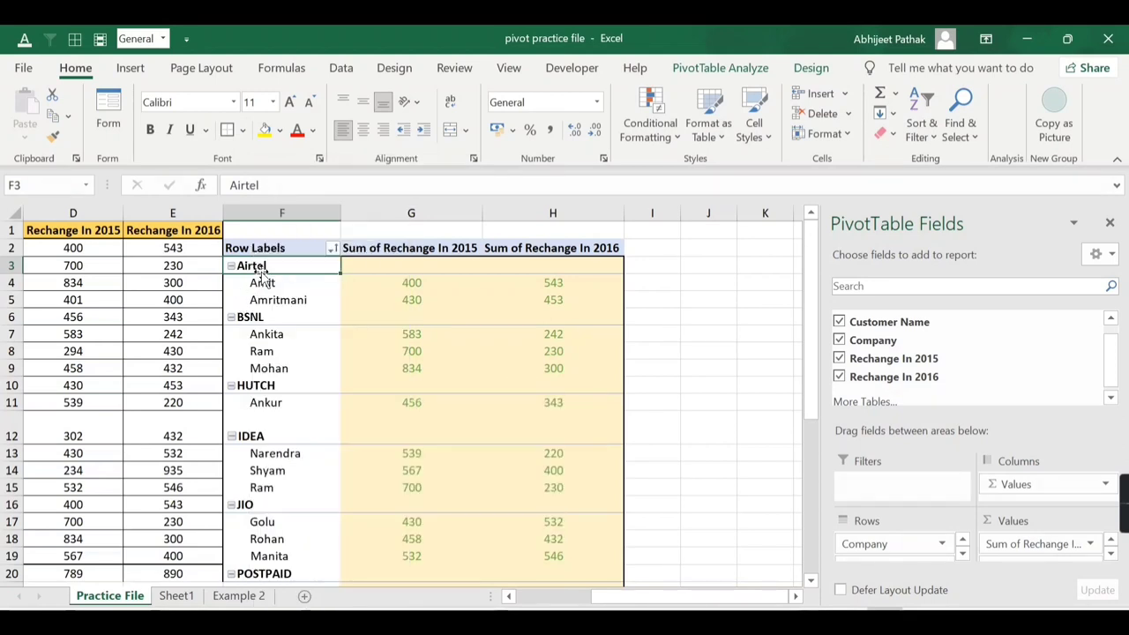
right_click(250, 288)
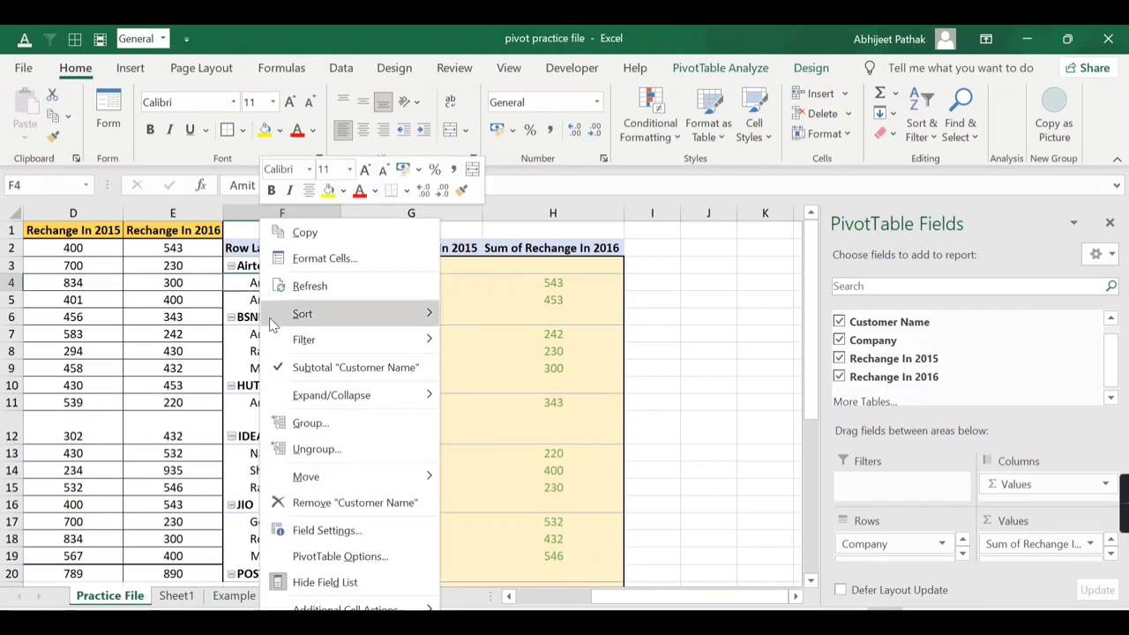
mouse_move(315, 392)
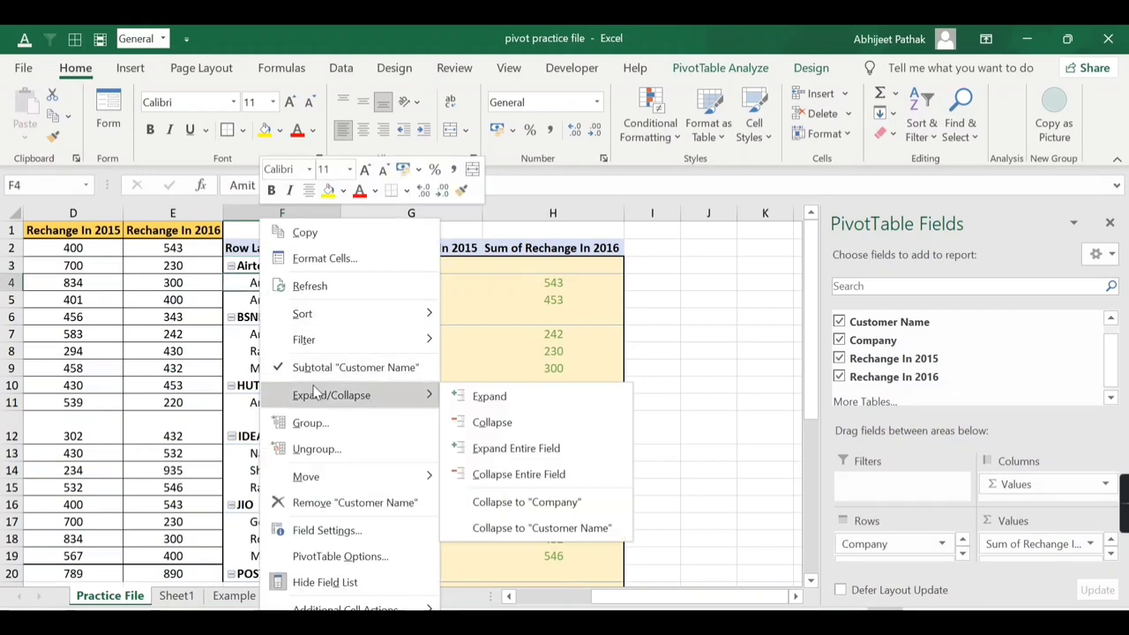
click(496, 422)
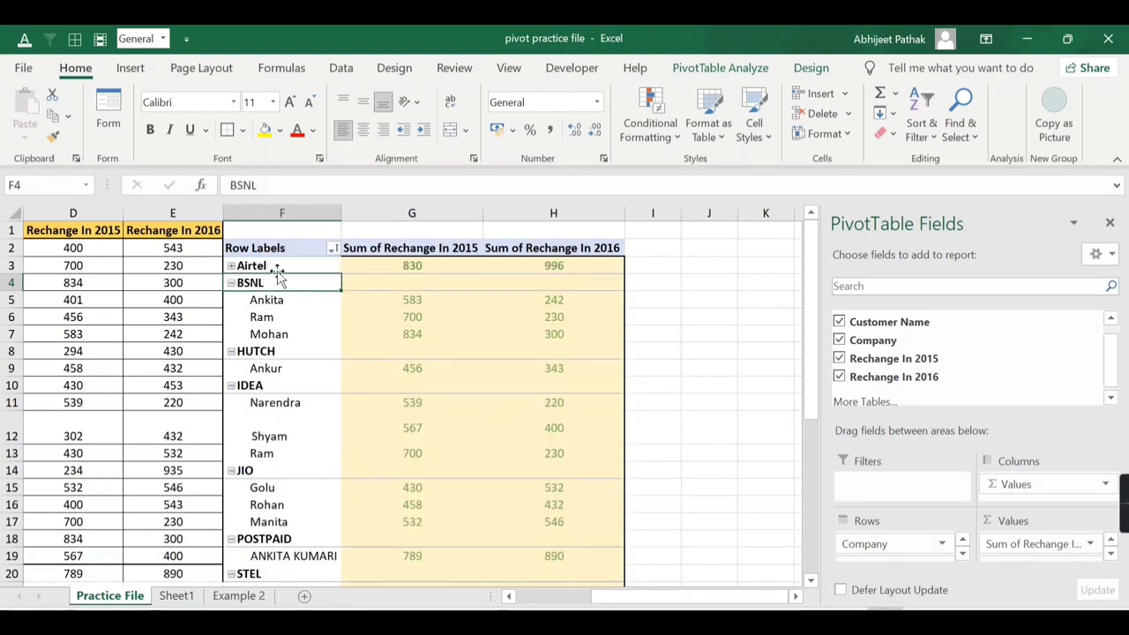
right_click(278, 267)
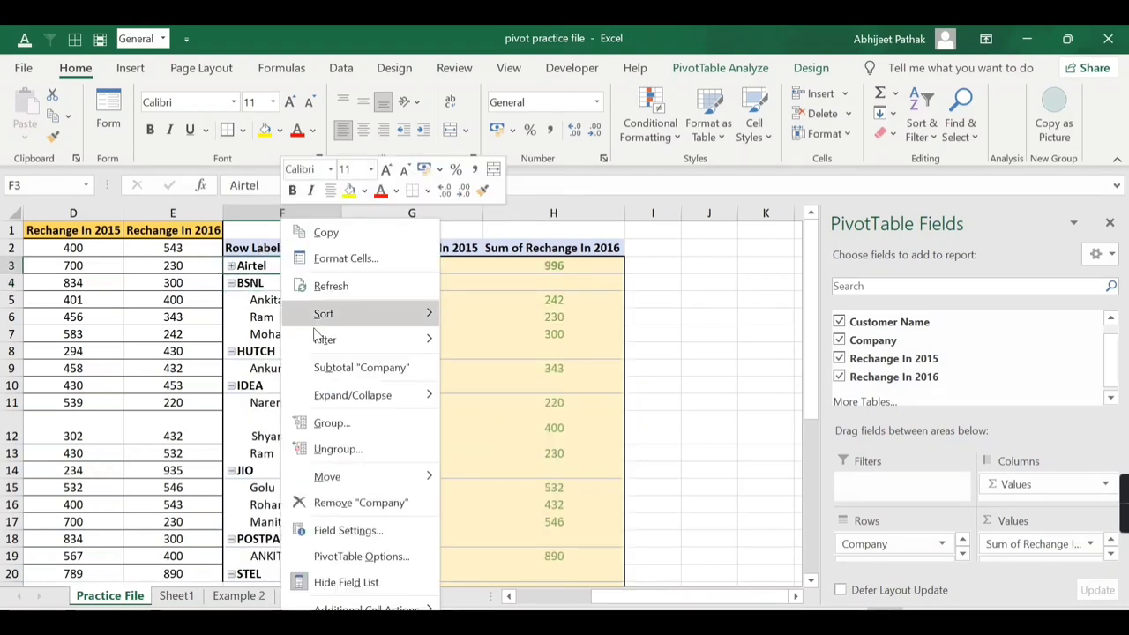
mouse_move(383, 396)
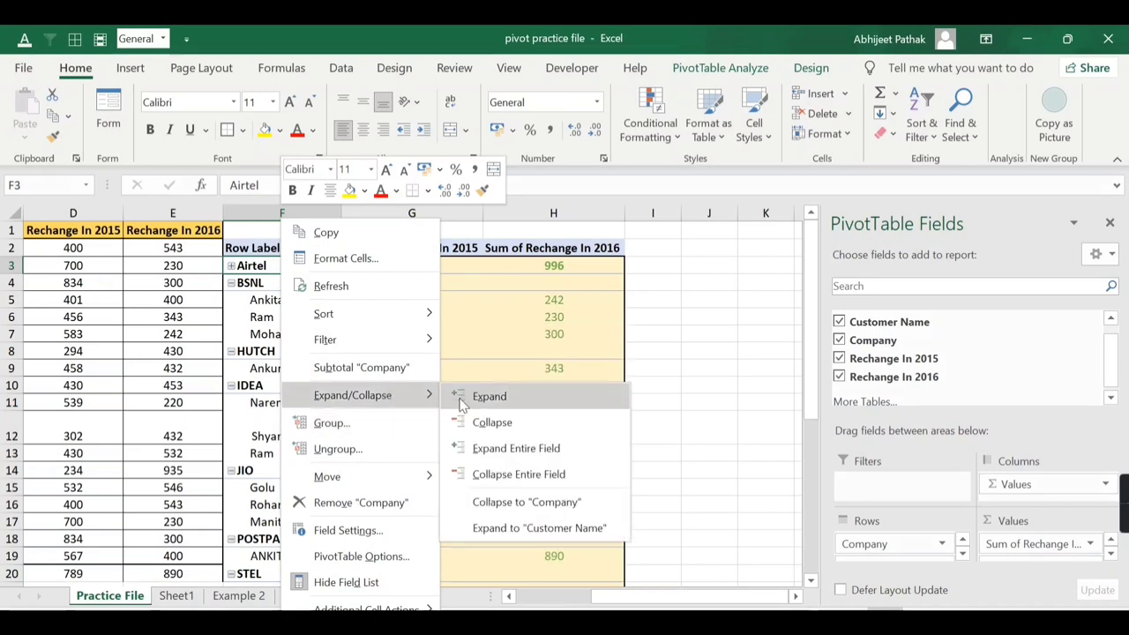
click(485, 396)
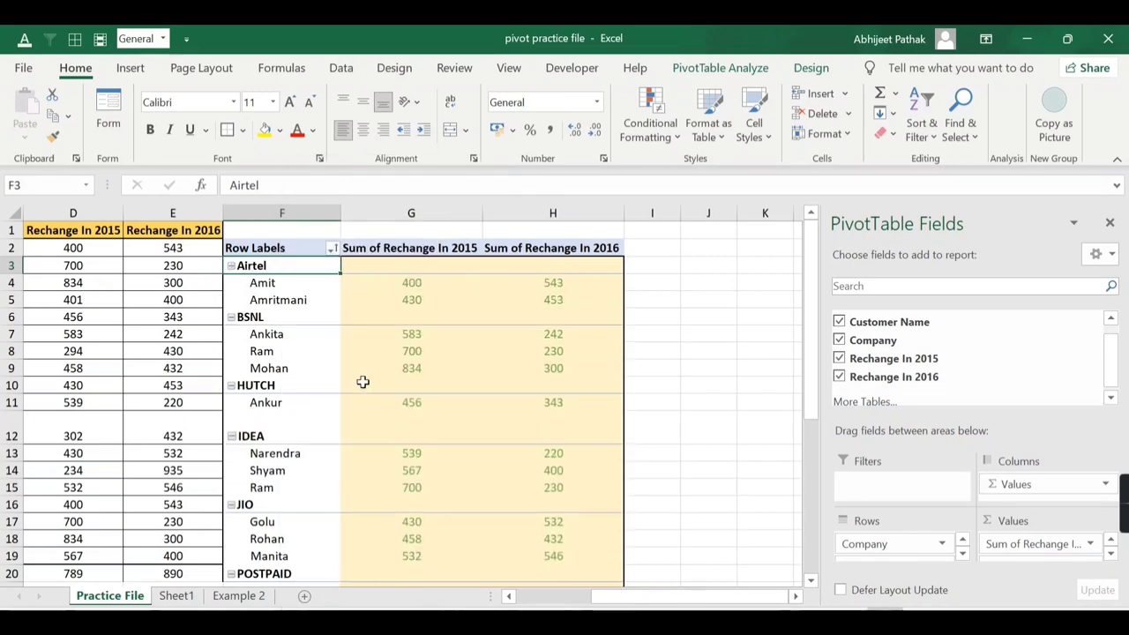
Step: Collapse every company to its total row, then Expand Entire Field to show all customers
click(263, 282)
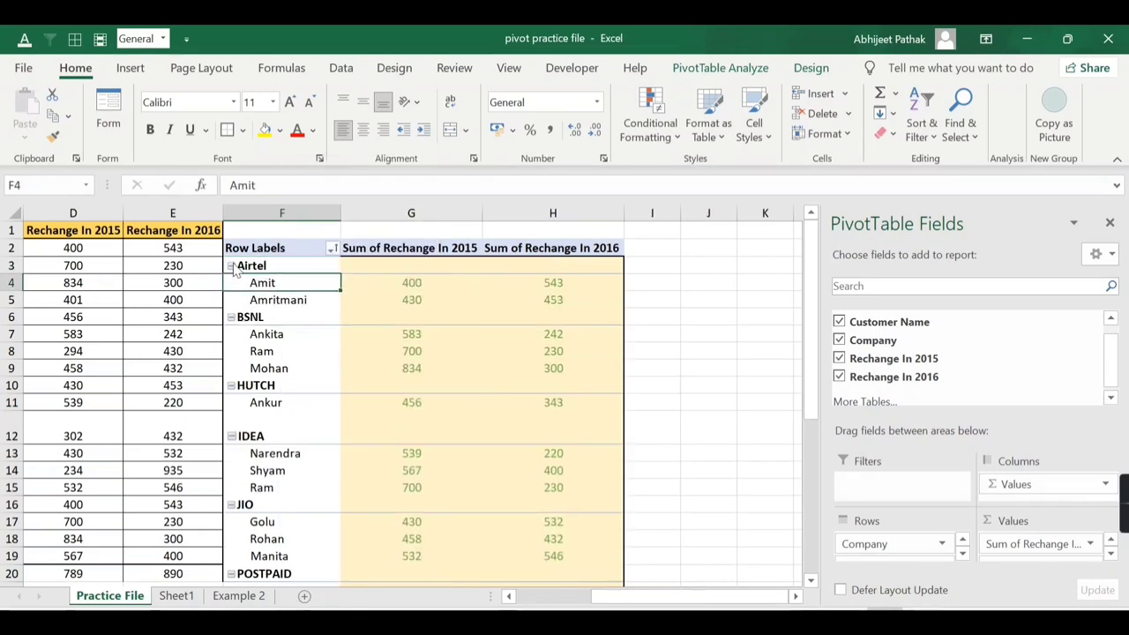
right_click(263, 282)
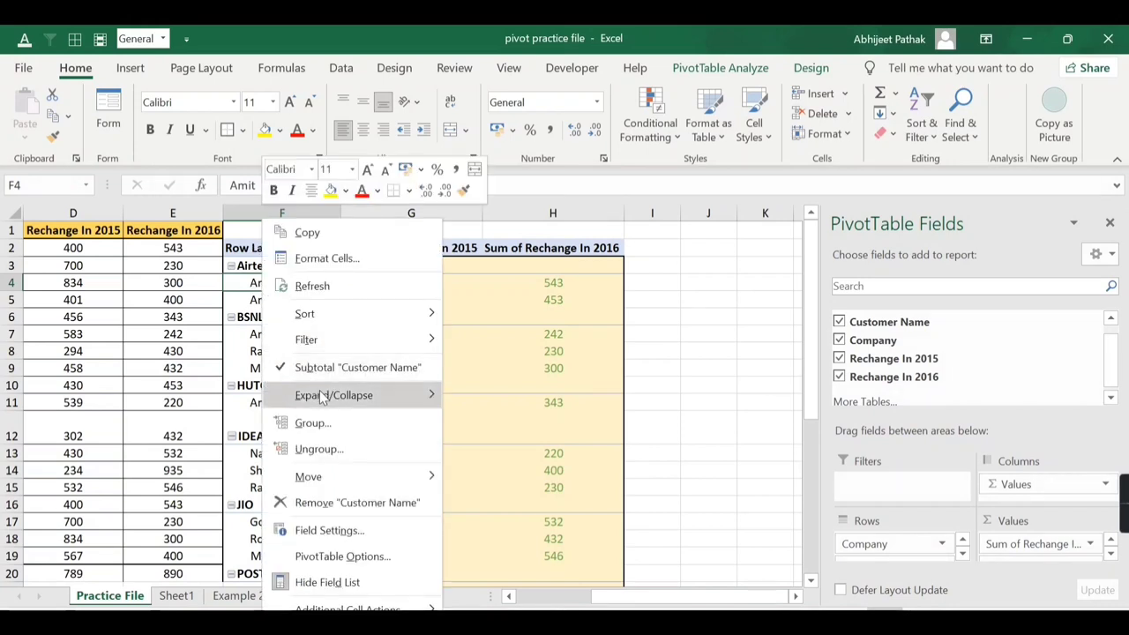
mouse_move(328, 398)
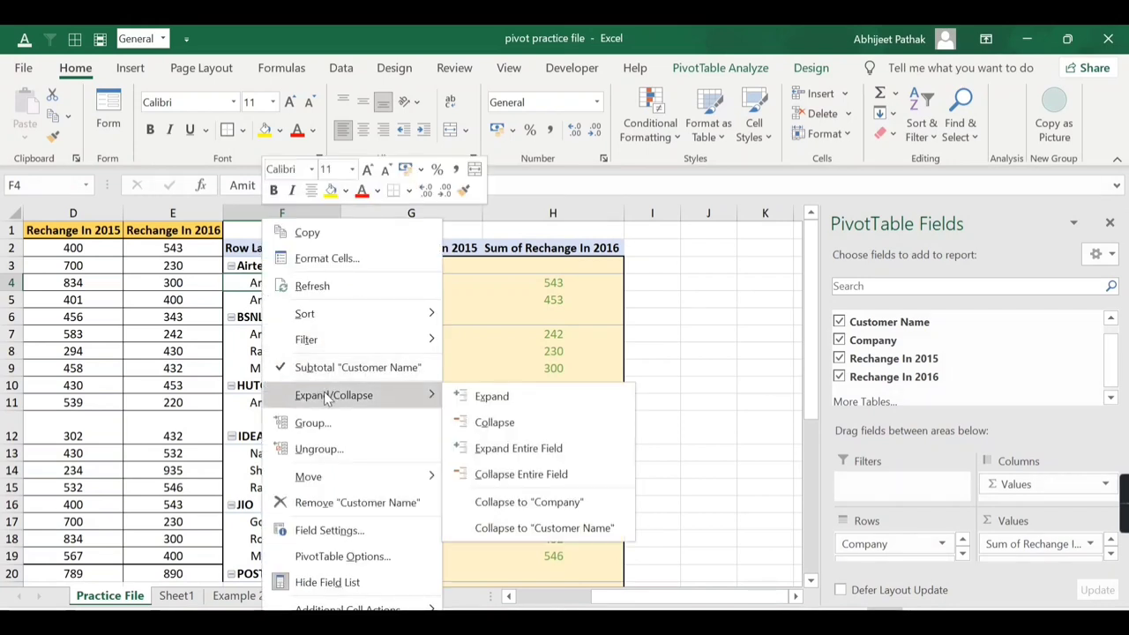
click(521, 474)
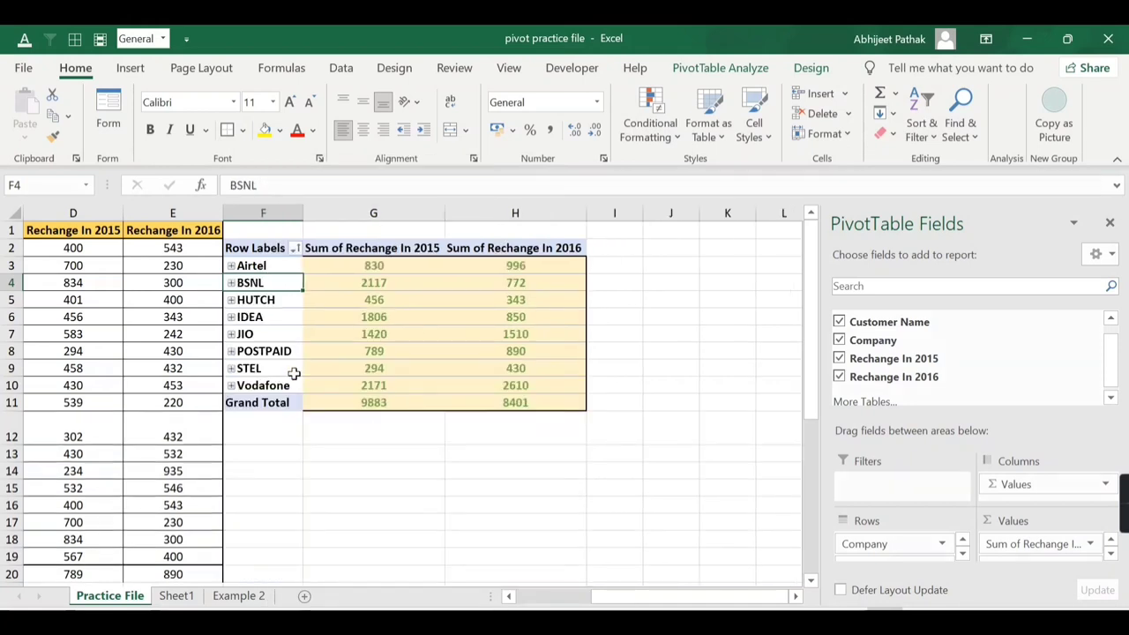
right_click(262, 265)
click(259, 286)
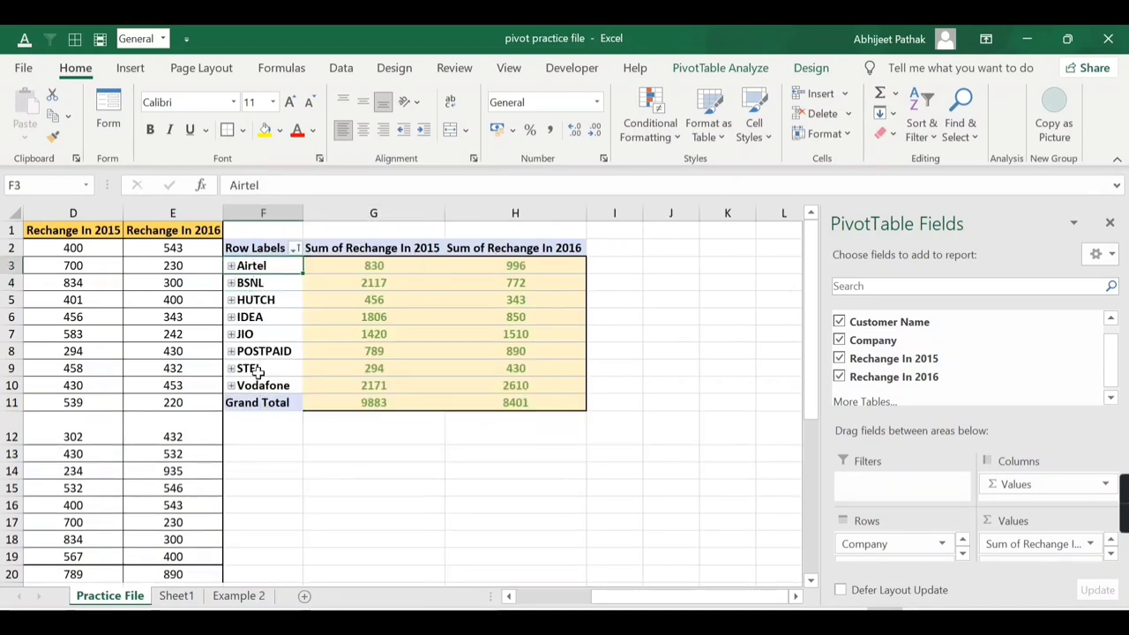
right_click(243, 265)
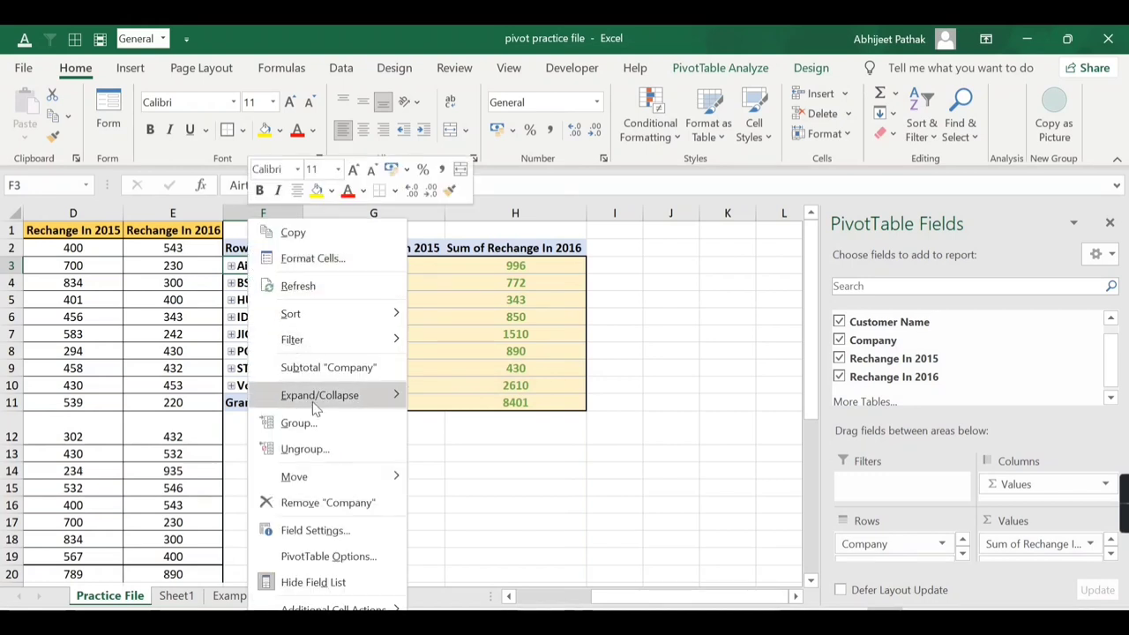
mouse_move(313, 401)
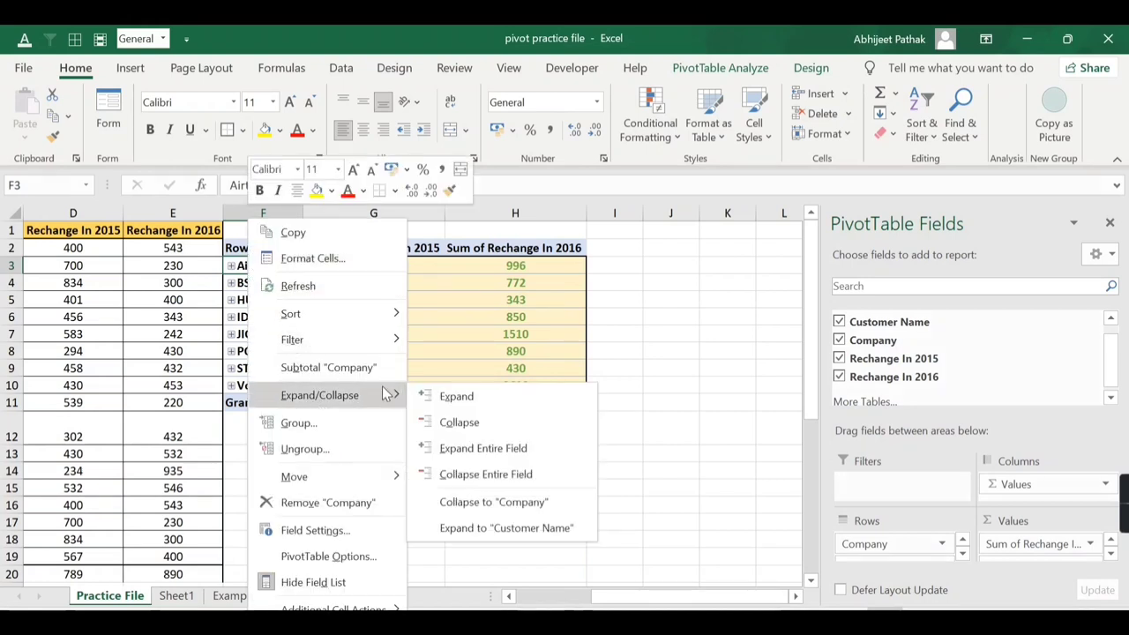
click(465, 451)
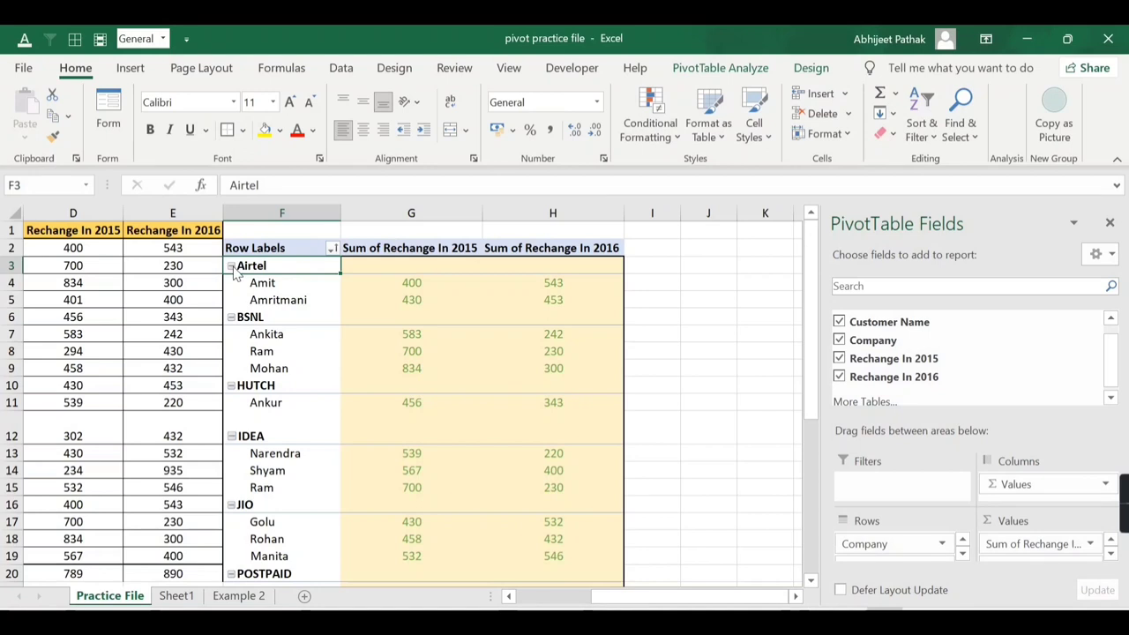
Step: Collapse Airtel, BSNL, HUTCH, IDEA, JIO, STEL and Vodafone with their minus buttons
click(230, 266)
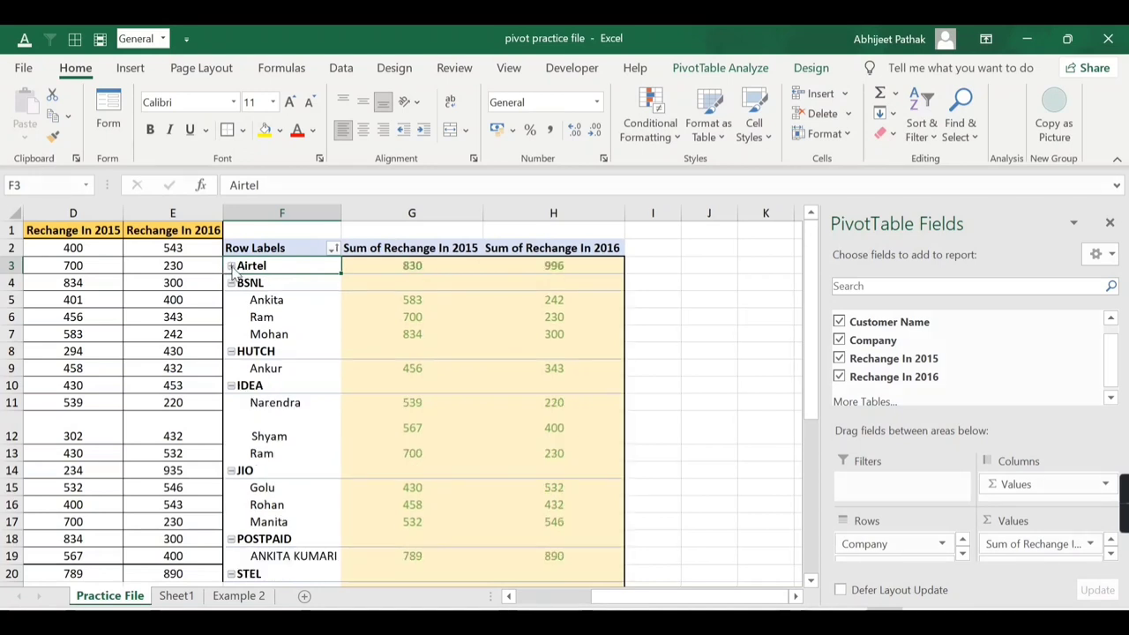
click(230, 266)
click(230, 266)
click(230, 282)
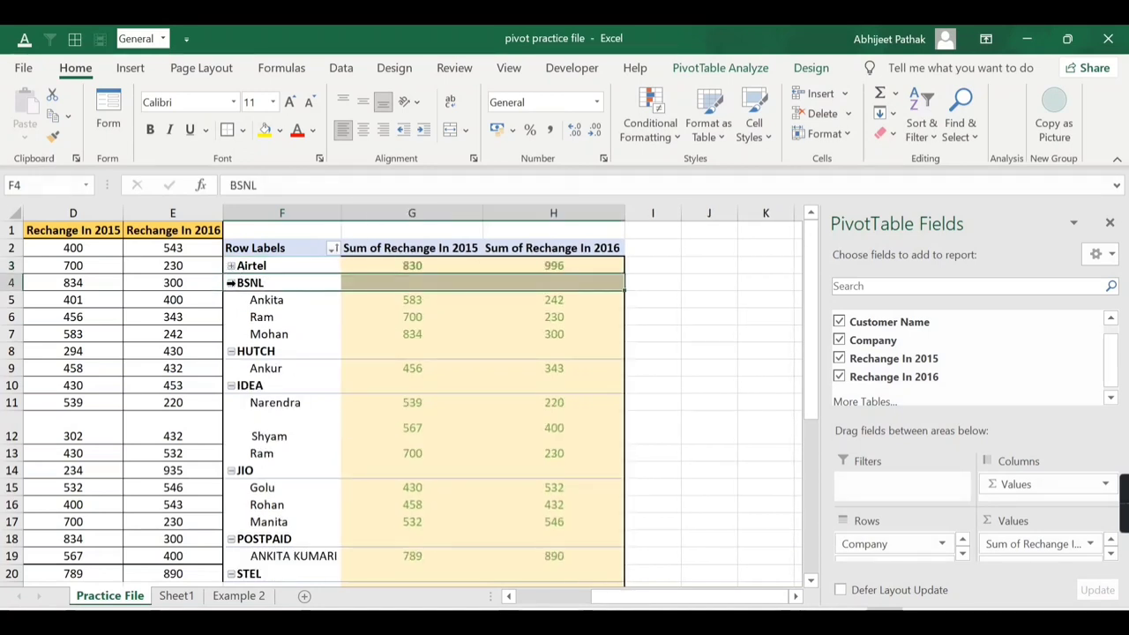
click(230, 300)
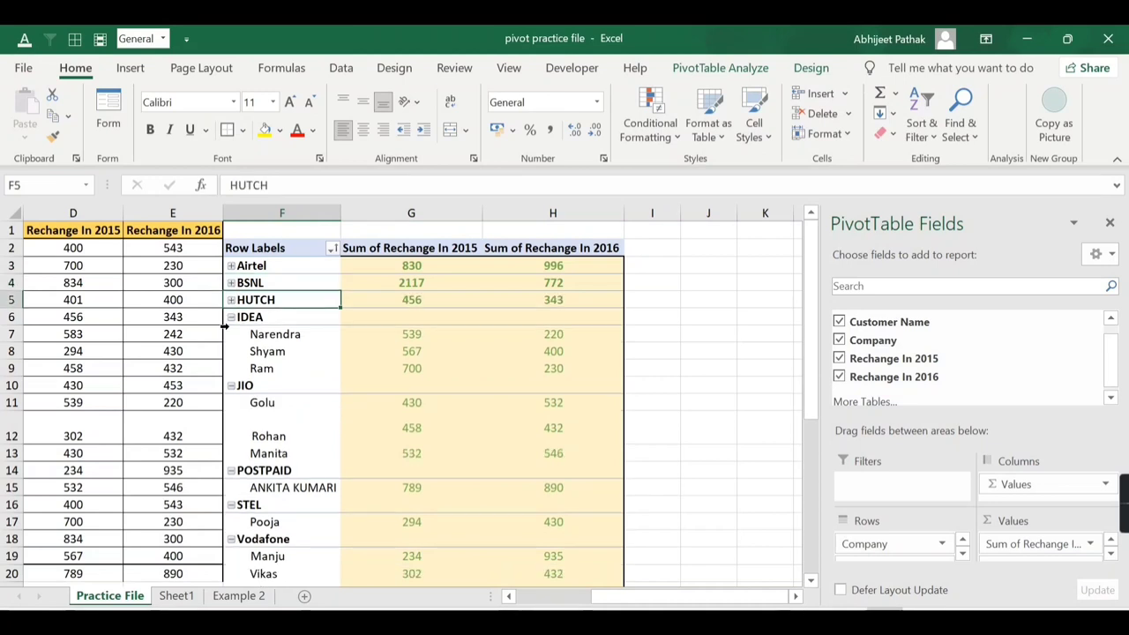
click(230, 317)
click(230, 335)
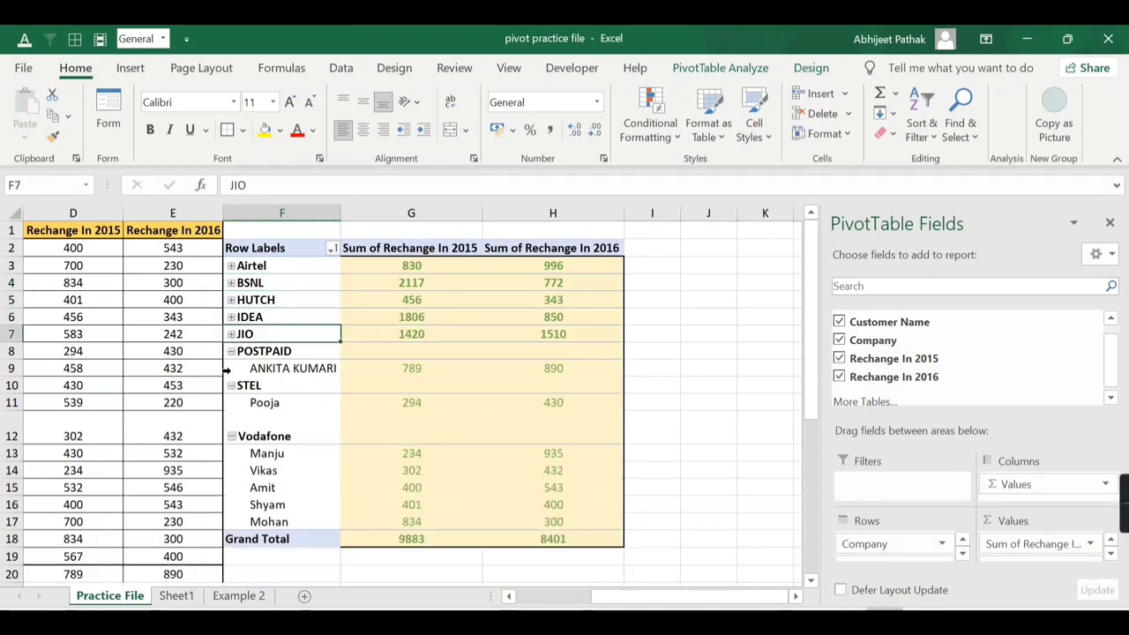
click(230, 385)
click(231, 403)
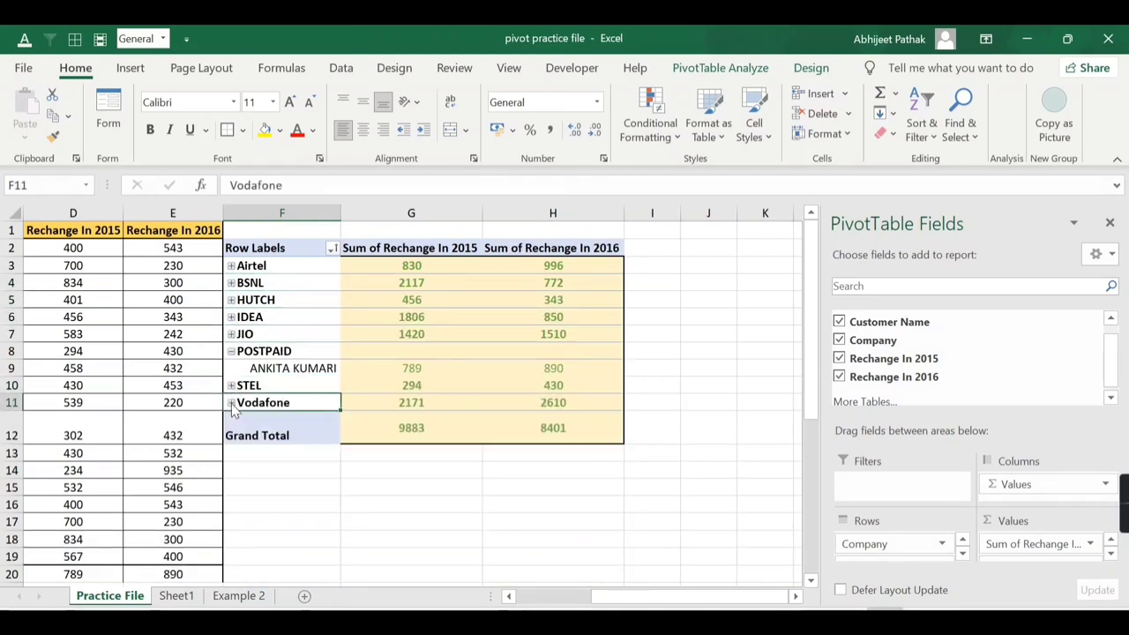
Step: Use Collapse Entire Field from BSNL's menu, re-expand everything, then collapse all companies again
right_click(259, 281)
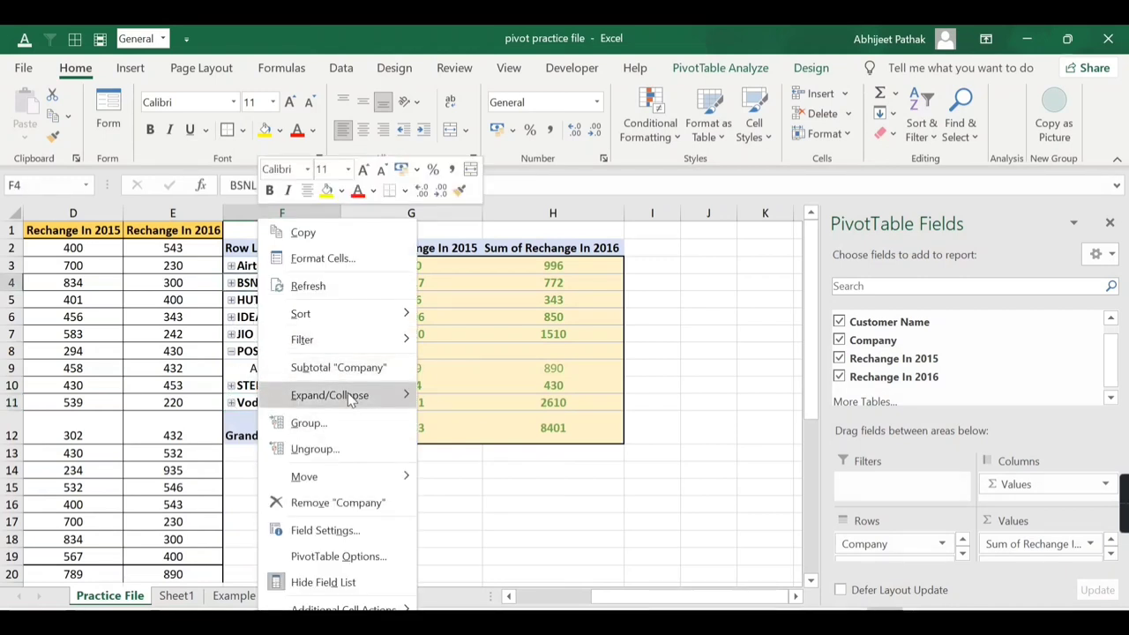
mouse_move(350, 394)
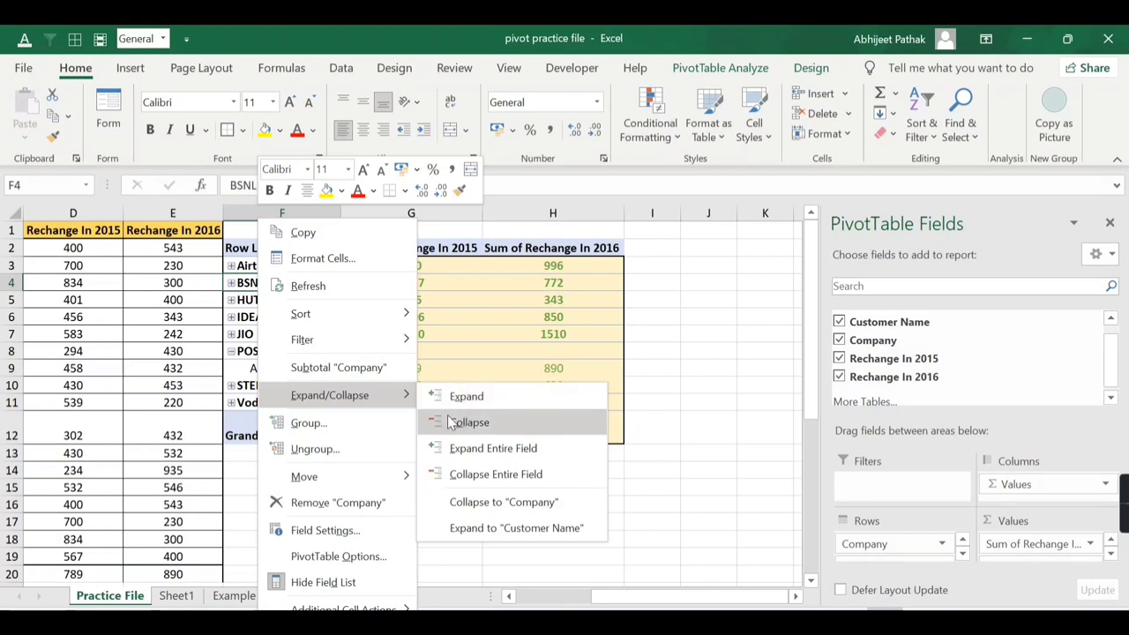
click(469, 477)
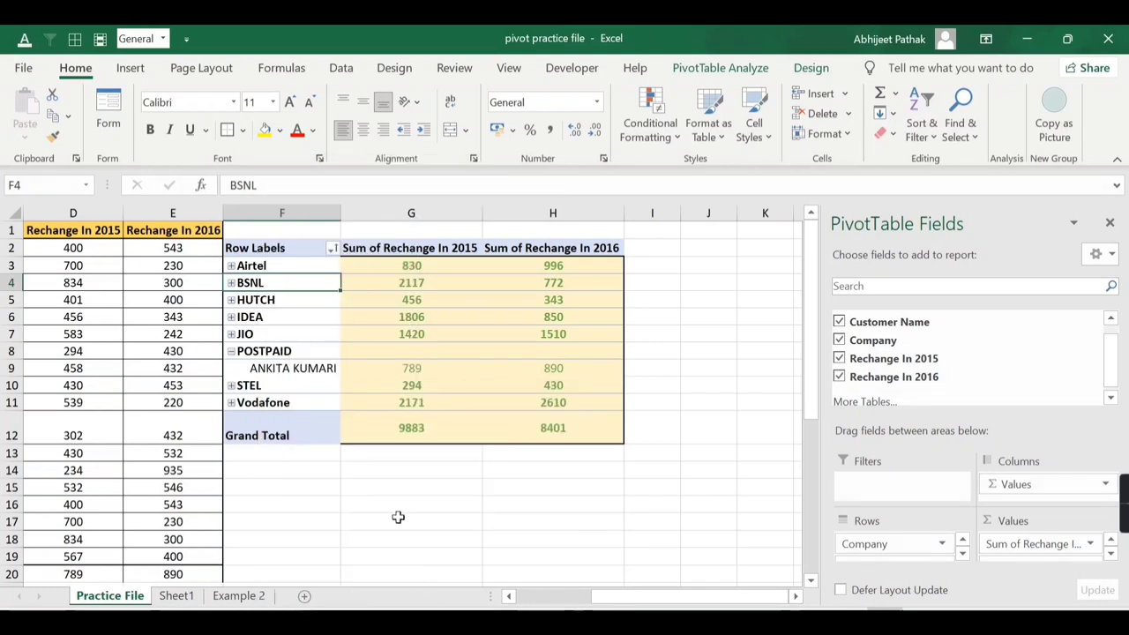
right_click(266, 268)
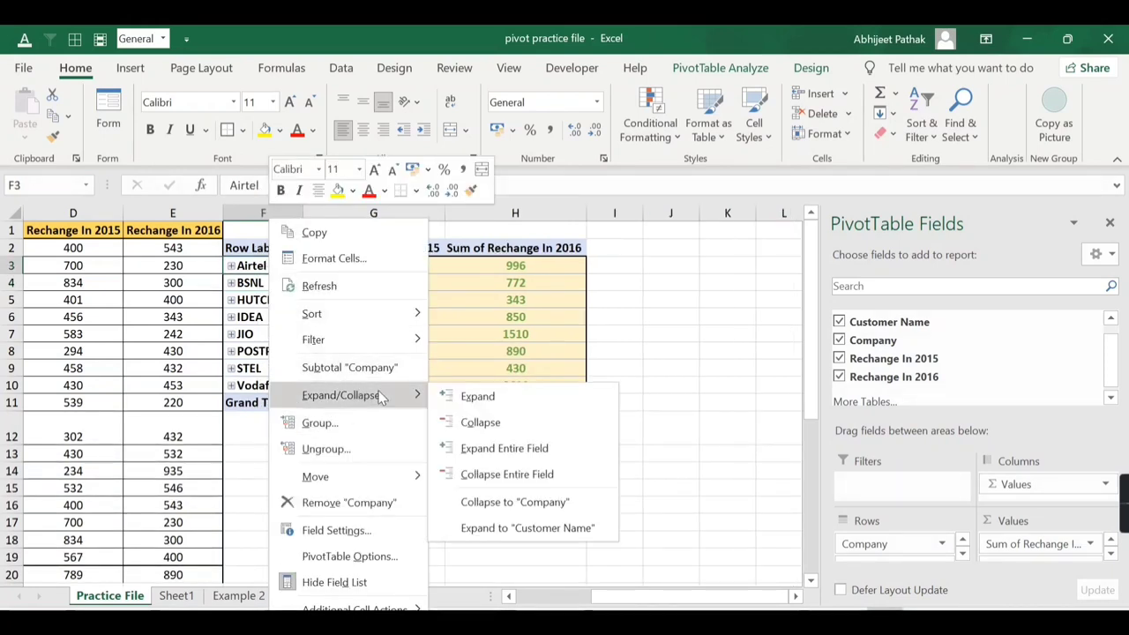
click(468, 446)
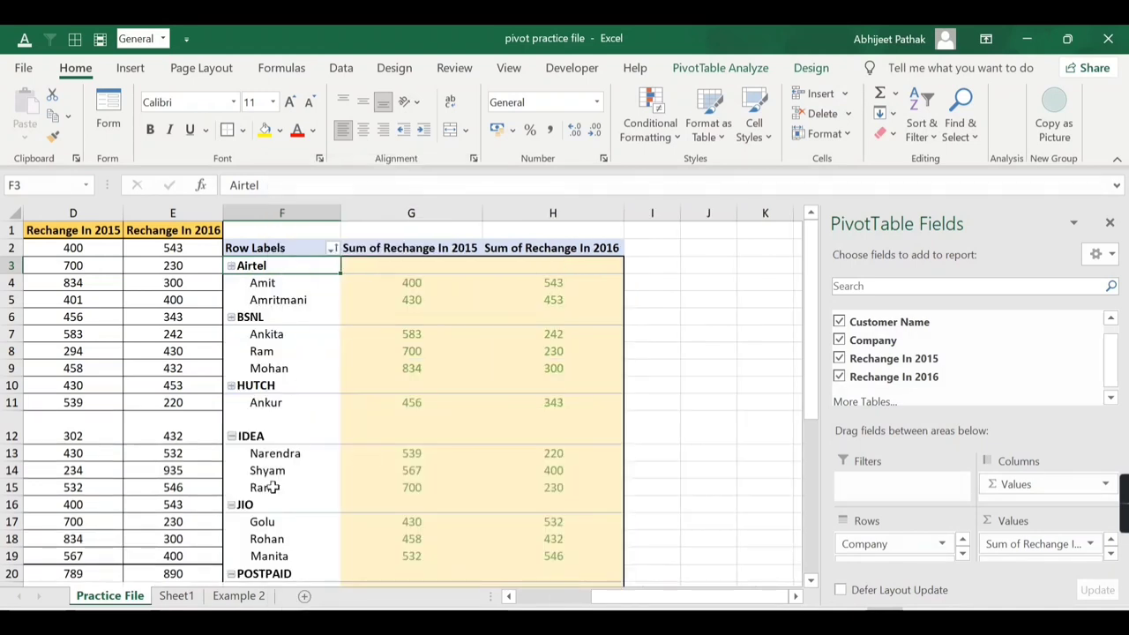
double_click(255, 265)
click(255, 282)
right_click(263, 282)
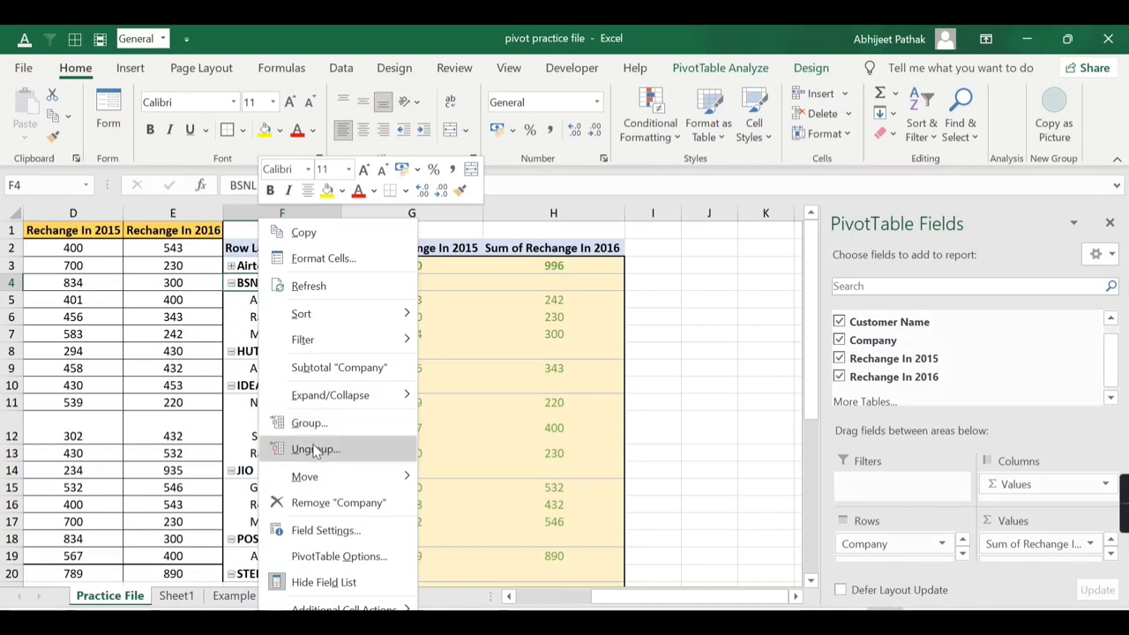
key(Escape)
right_click(256, 282)
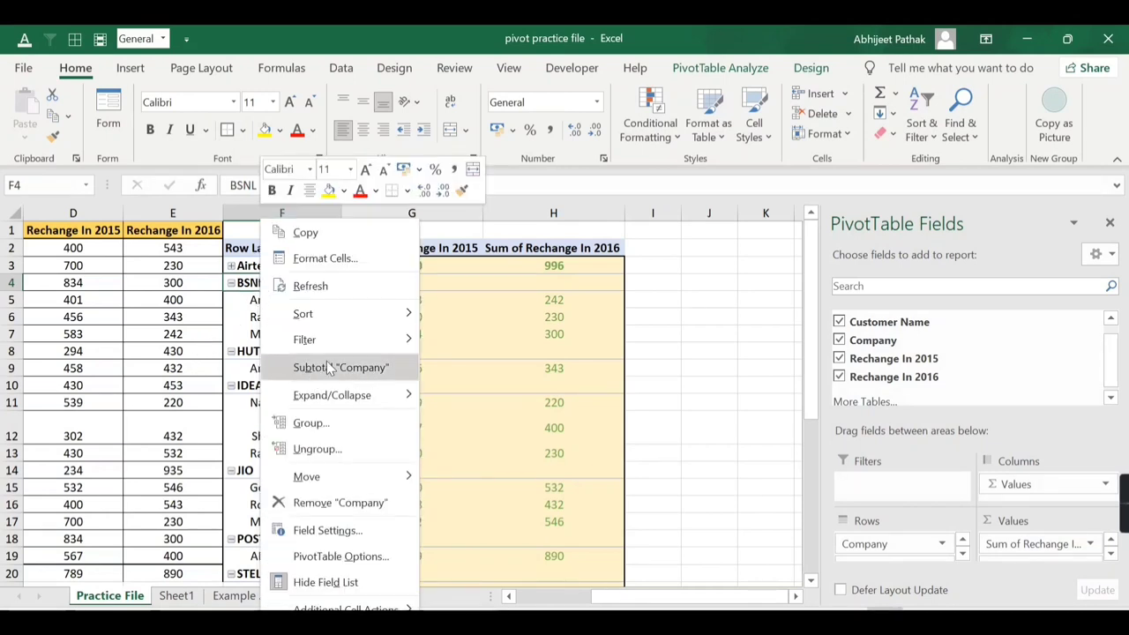
mouse_move(367, 399)
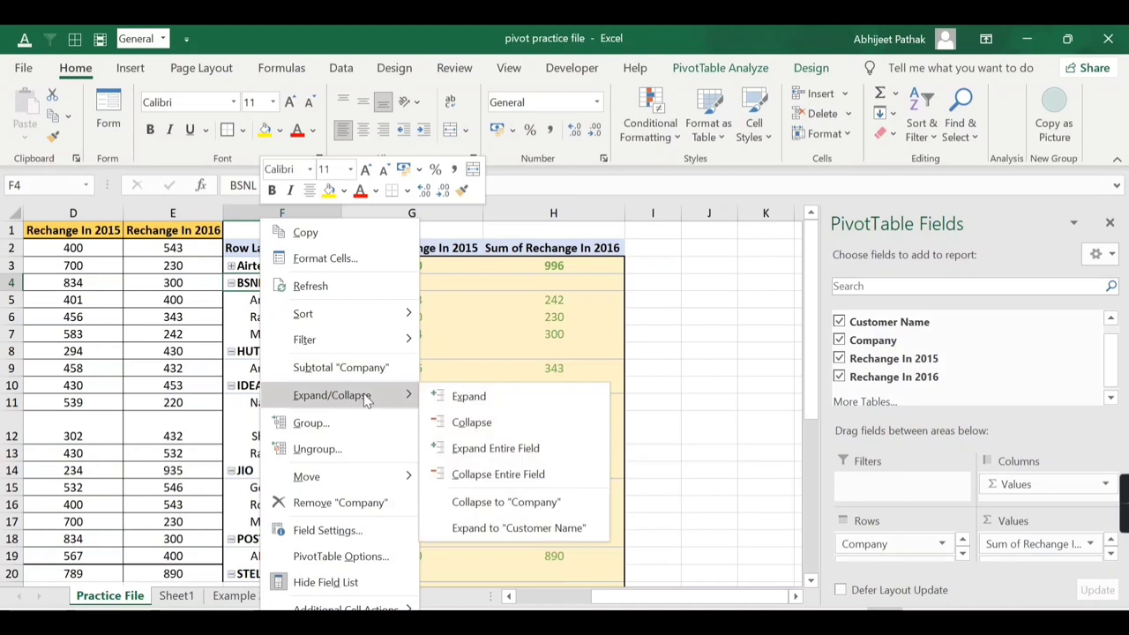
click(469, 477)
drag(254, 265, 267, 321)
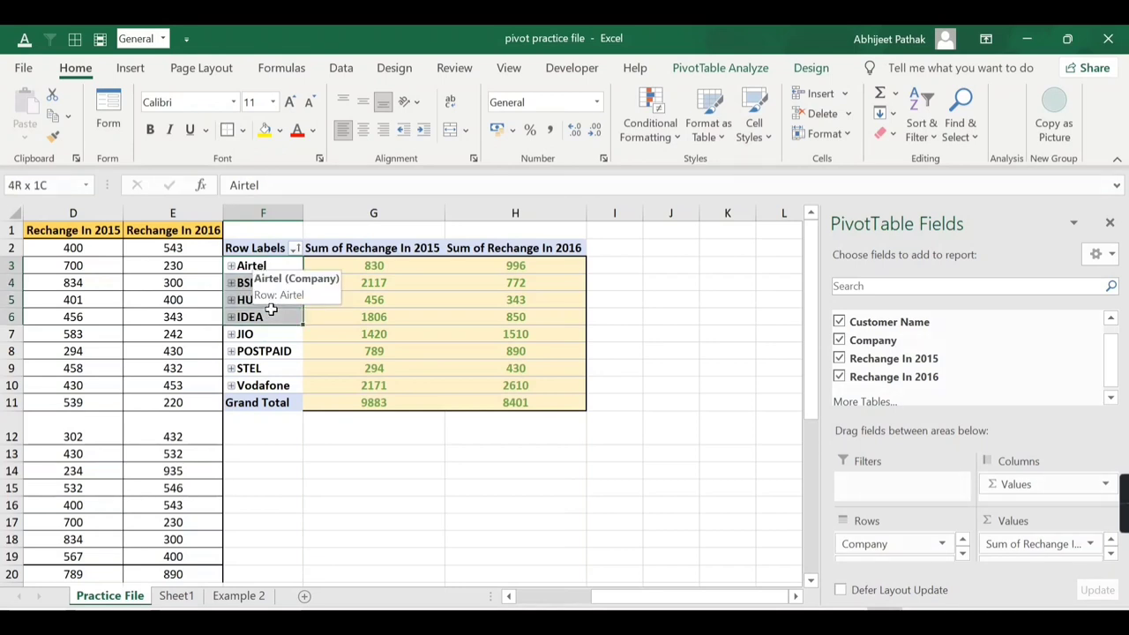
right_click(269, 302)
click(317, 423)
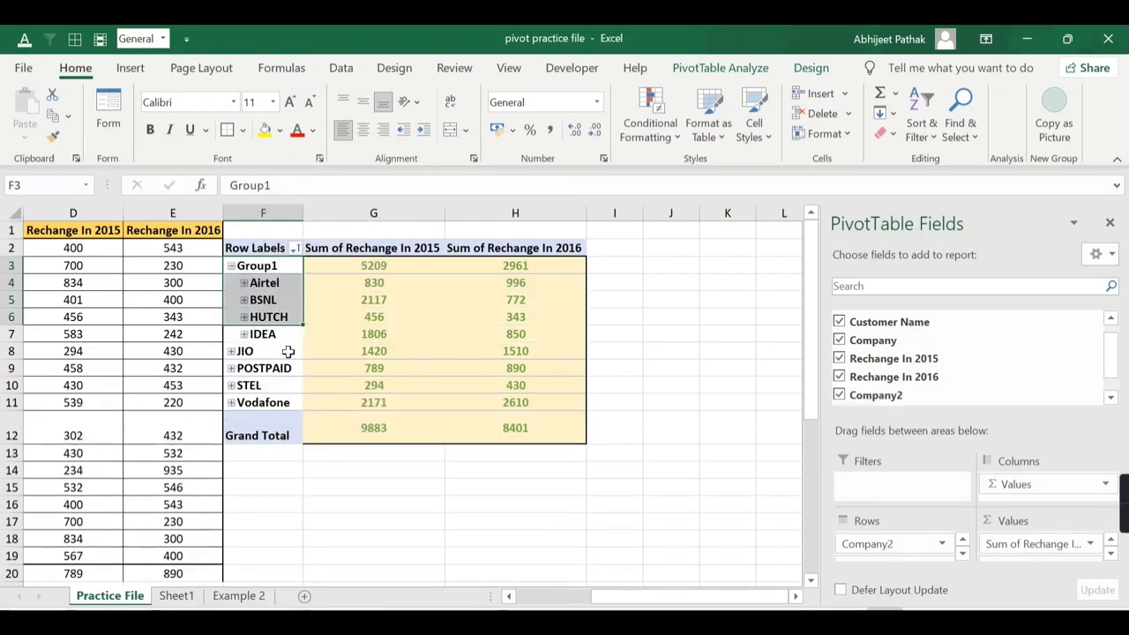
click(230, 266)
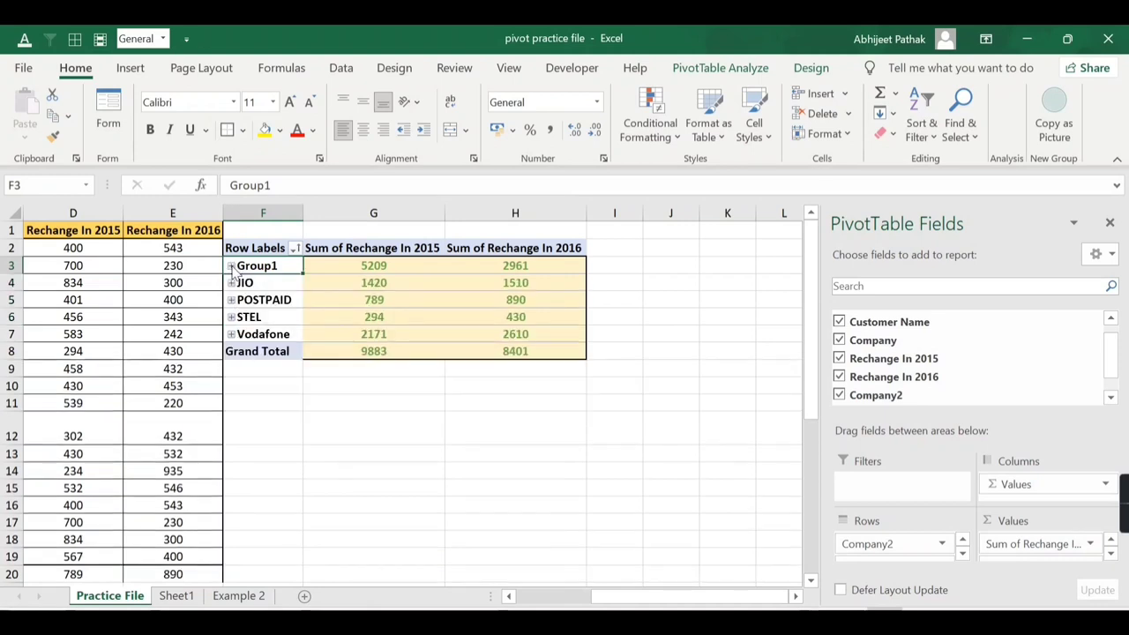
click(230, 266)
click(230, 265)
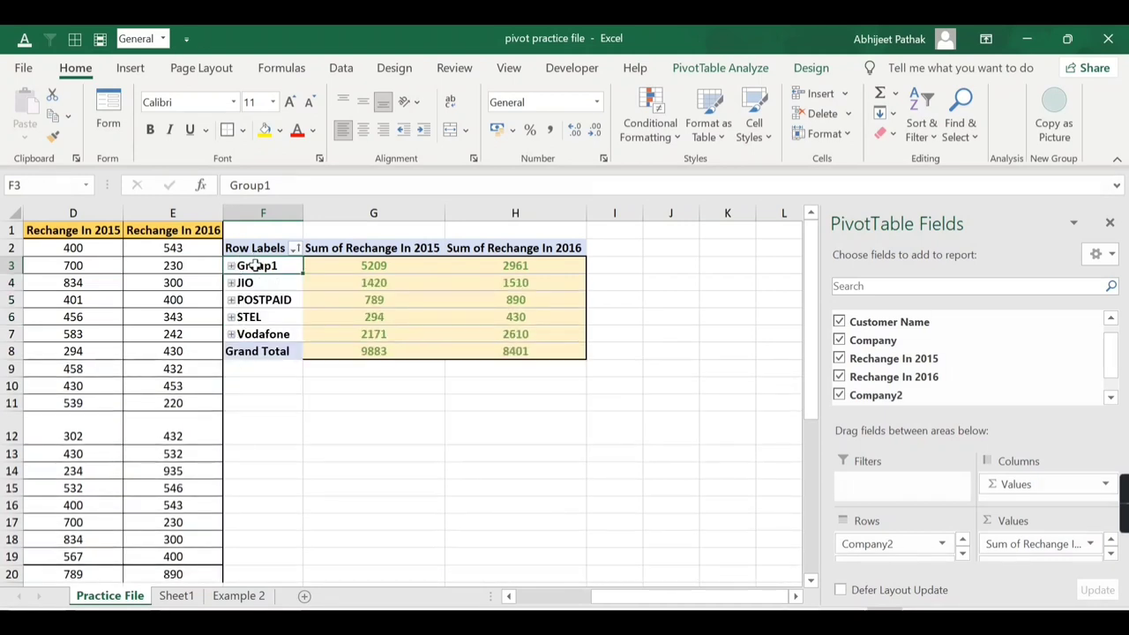
right_click(257, 265)
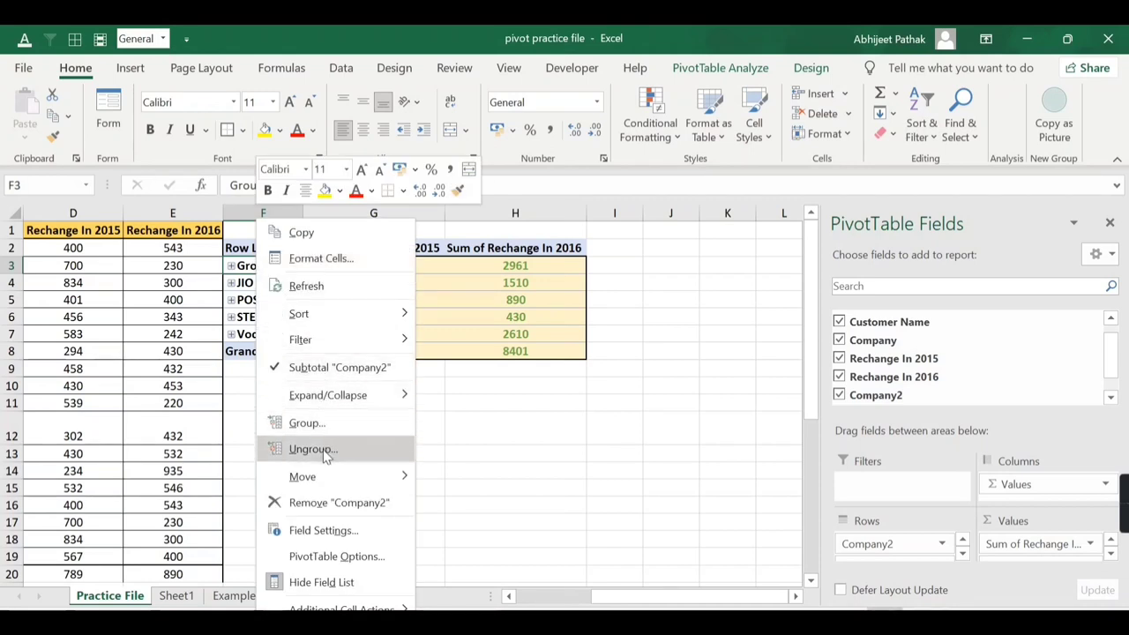
click(254, 274)
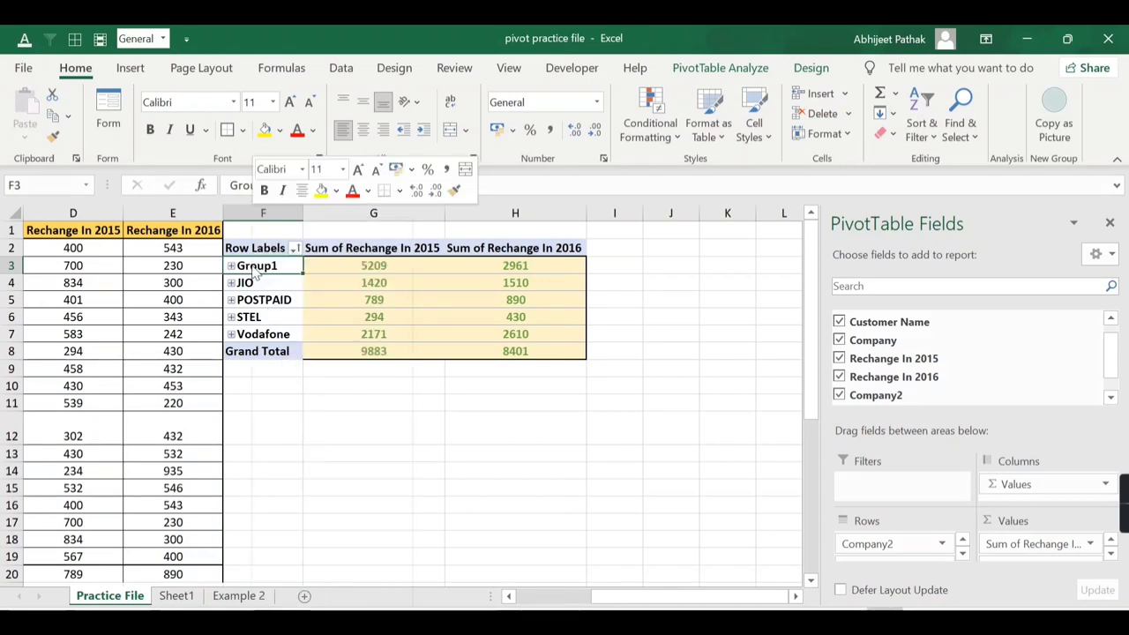
right_click(257, 274)
click(312, 447)
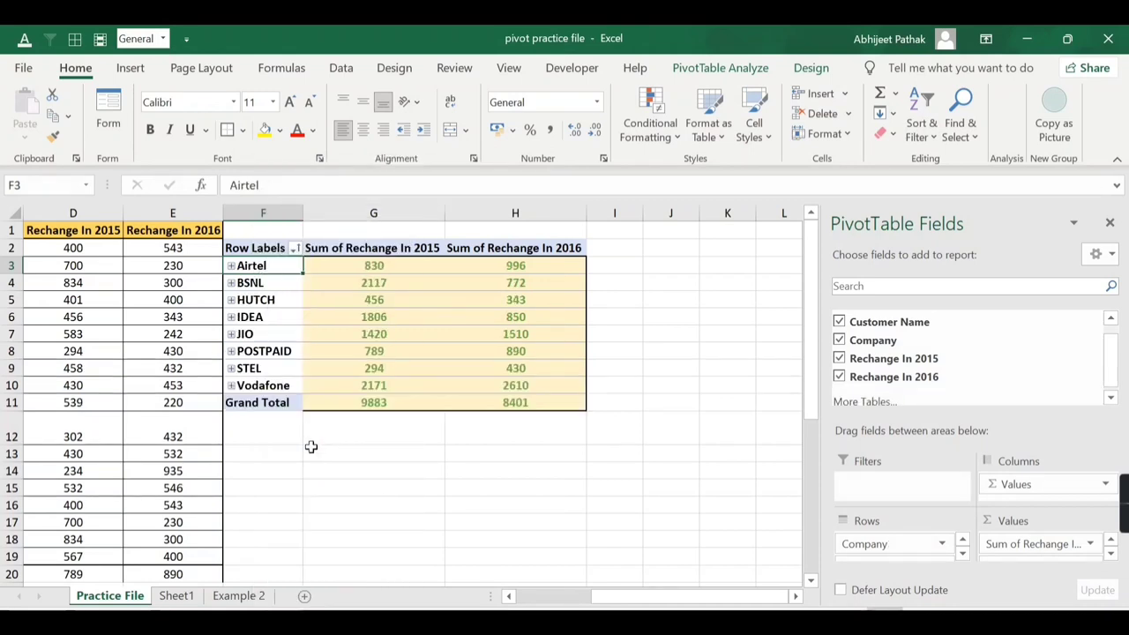
Step: Bring up the Airtel row label's menu and view its Filter submenu
right_click(254, 265)
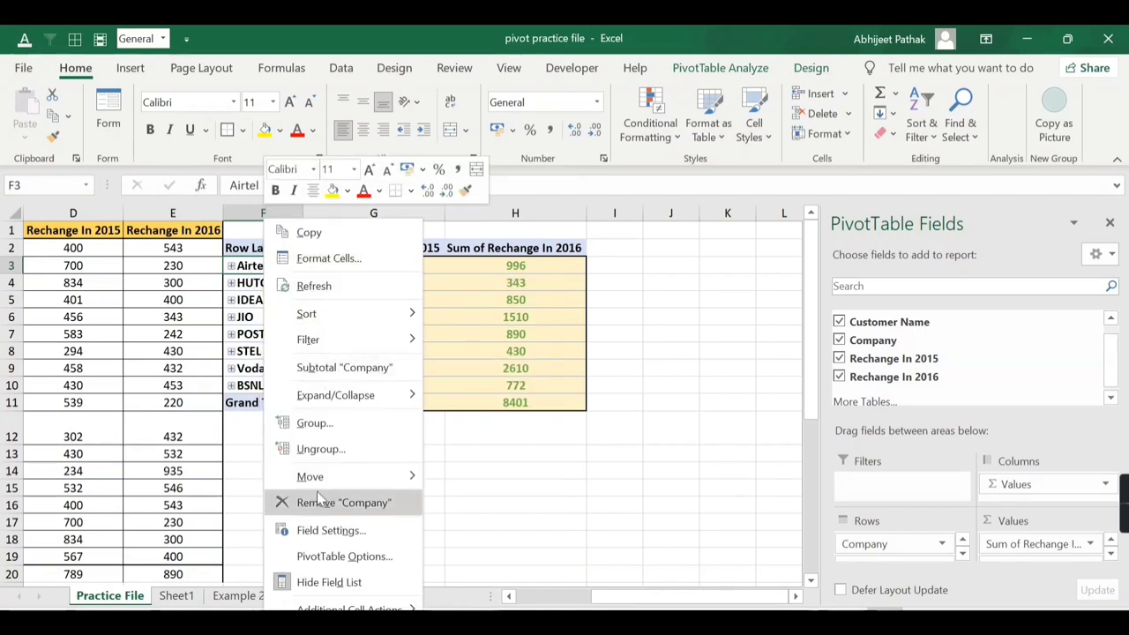
mouse_move(324, 477)
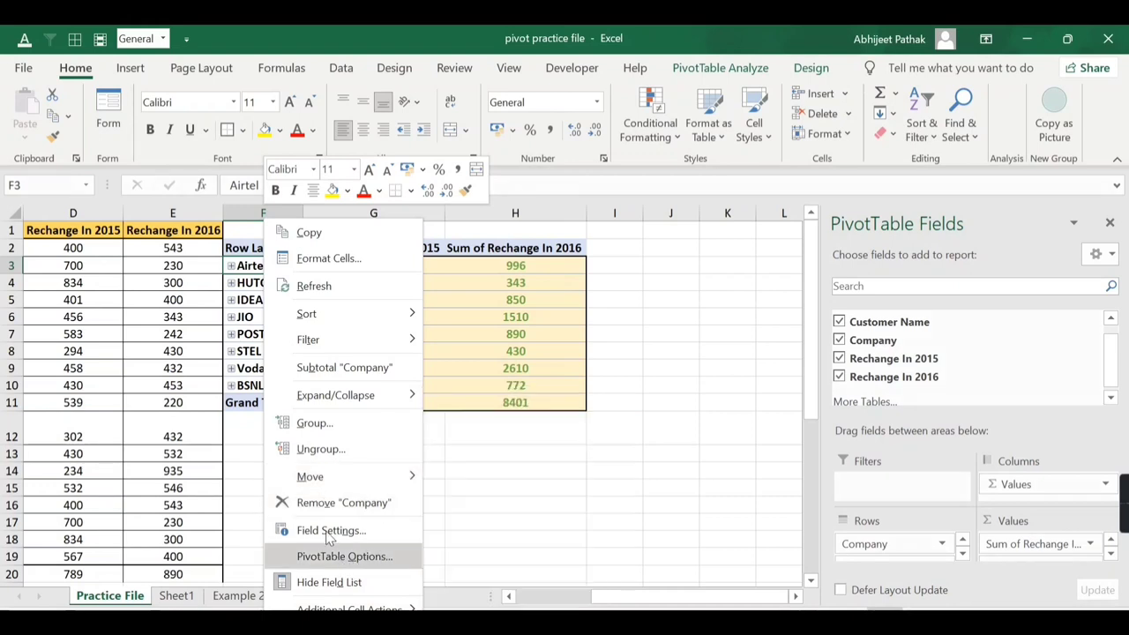
mouse_move(272, 340)
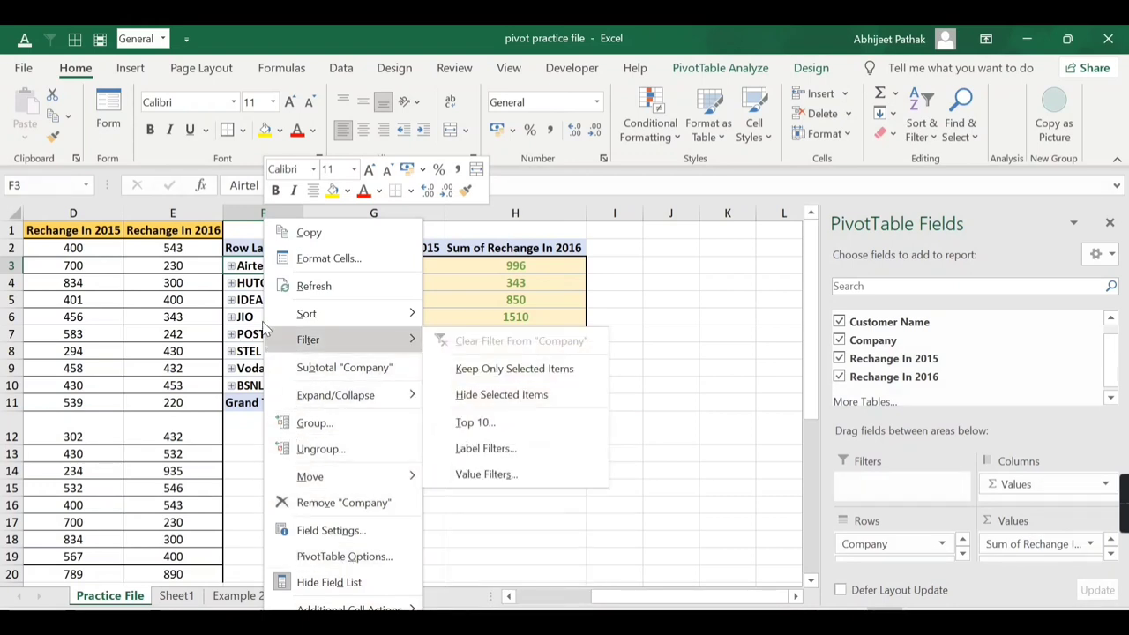